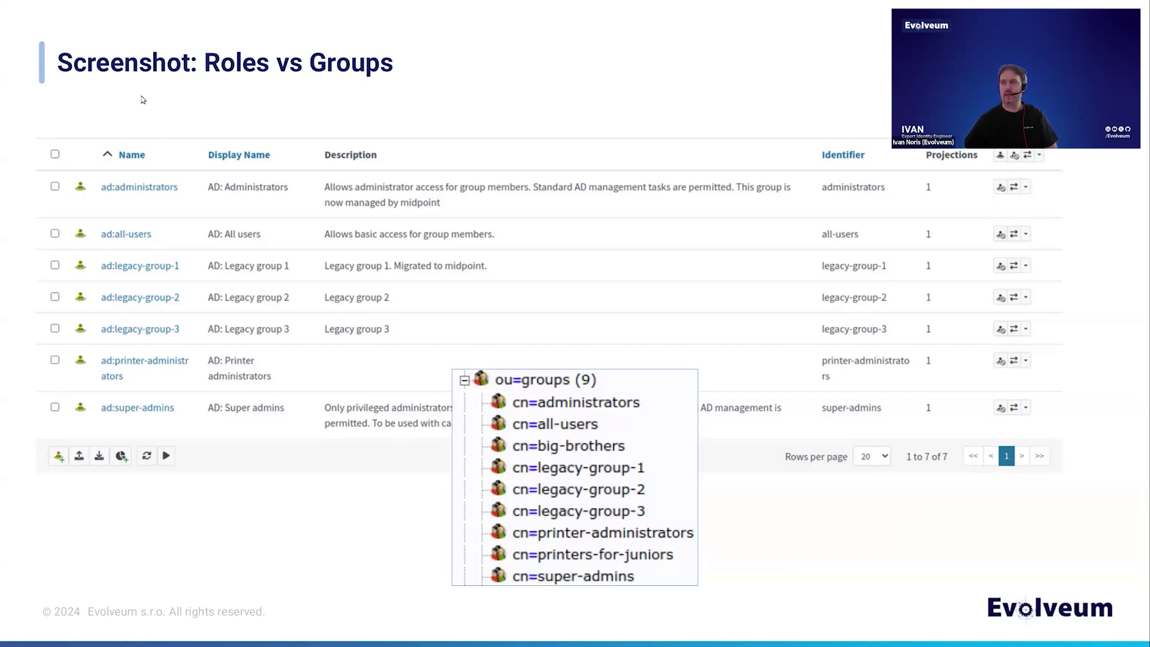
key("Right")
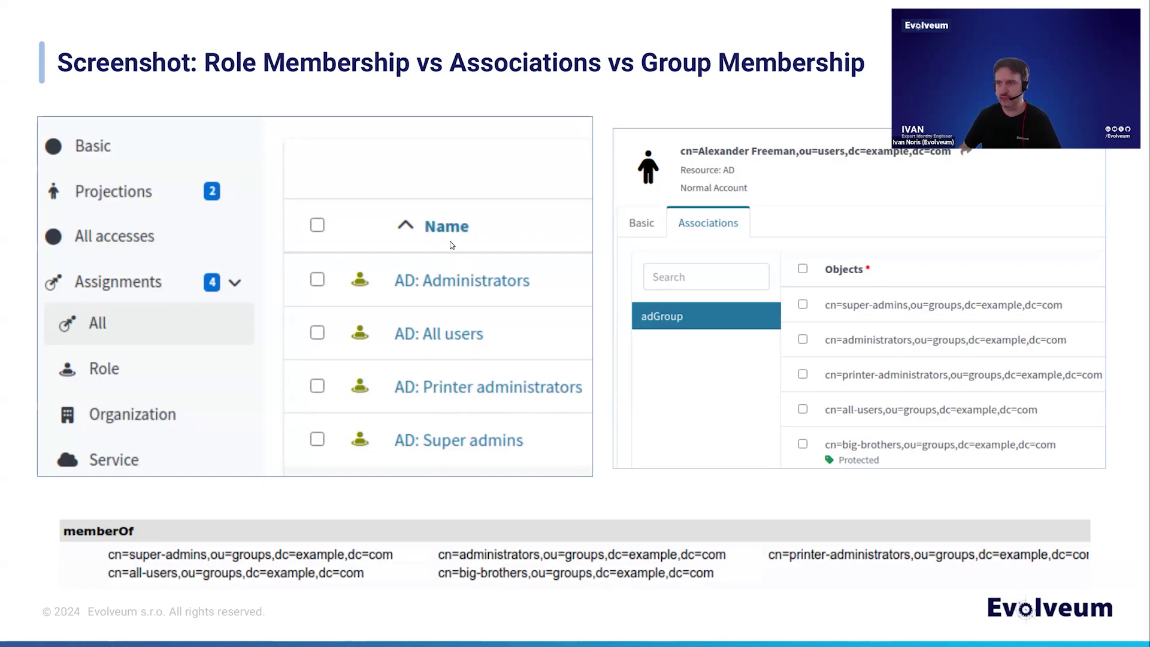
key("Right")
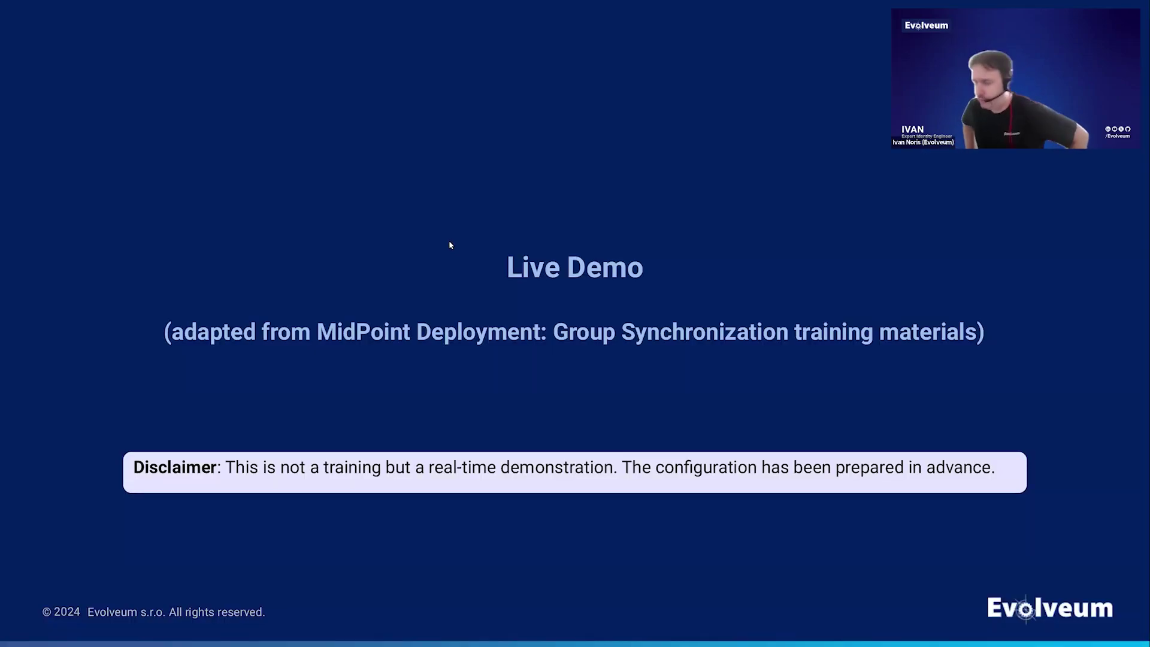
- Switch to midPoint and review the adGroup associations of the AD account projection belonging to the person titled CEO
key("alt+Tab")
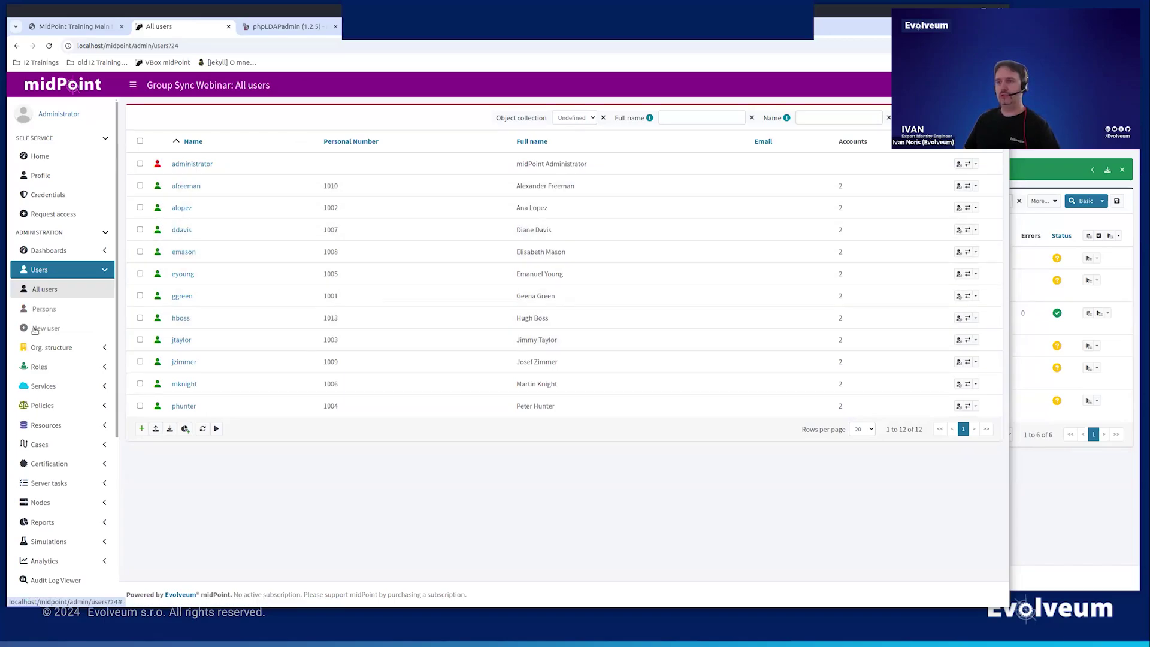
left_click(43, 308)
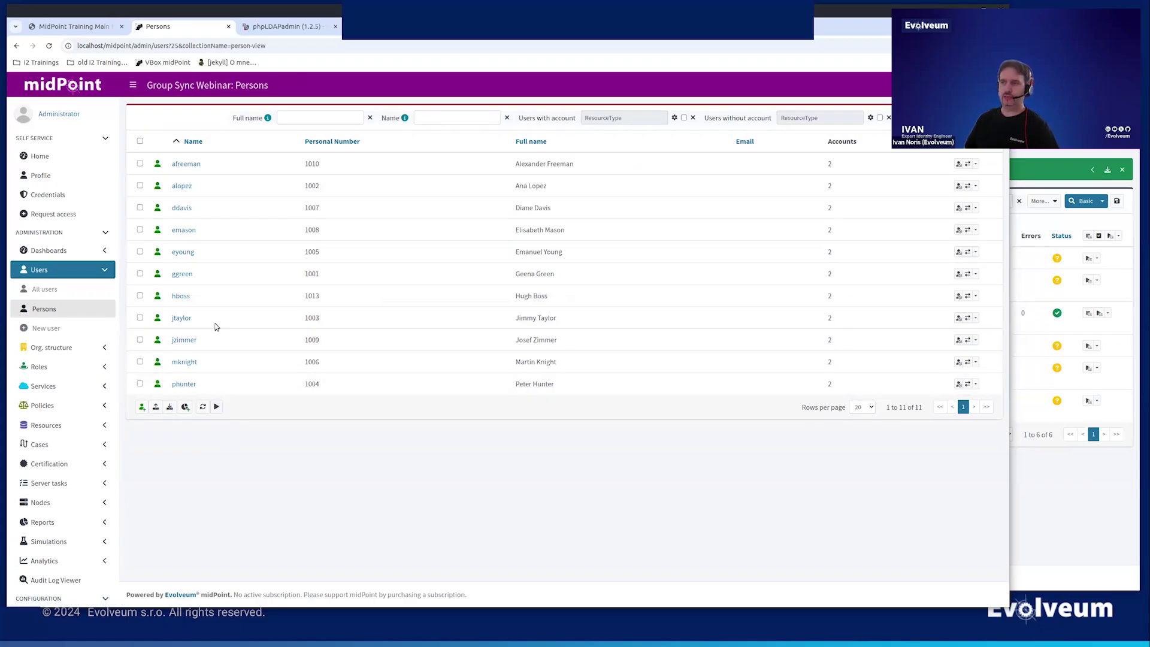
left_click(180, 275)
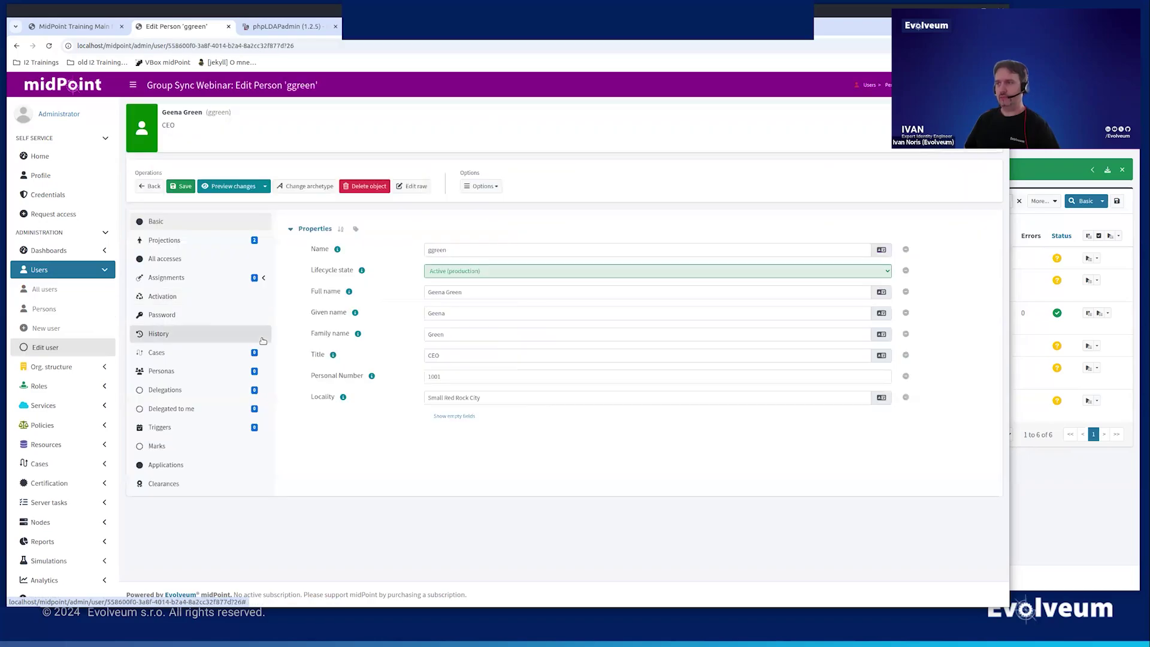
left_click(227, 242)
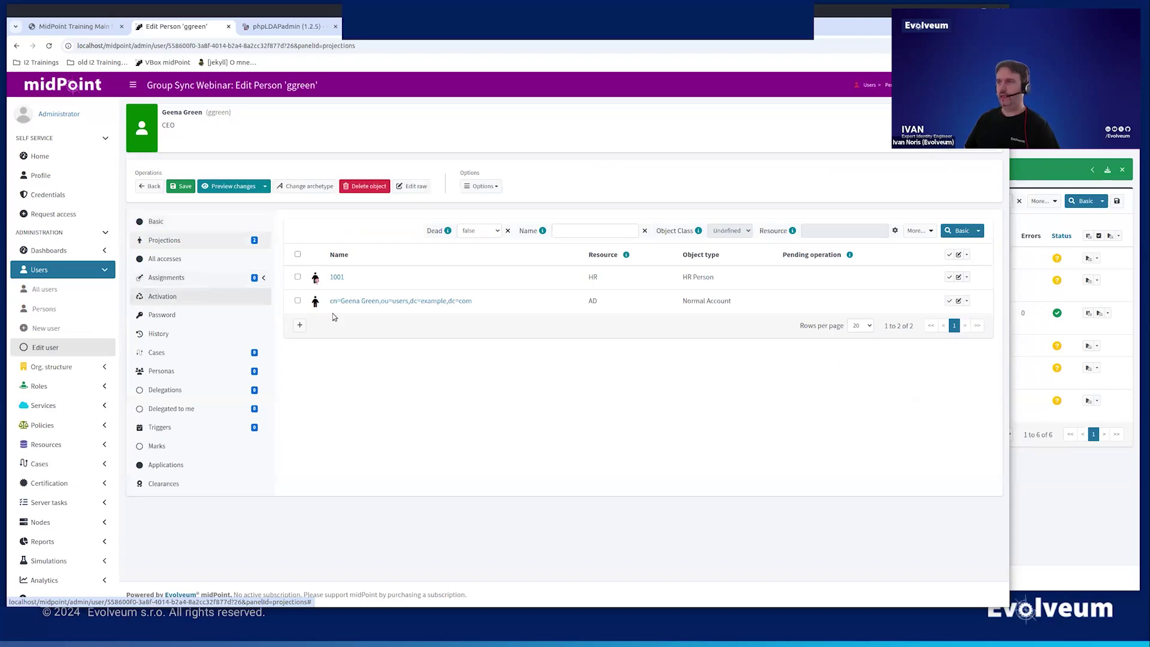
left_click(359, 302)
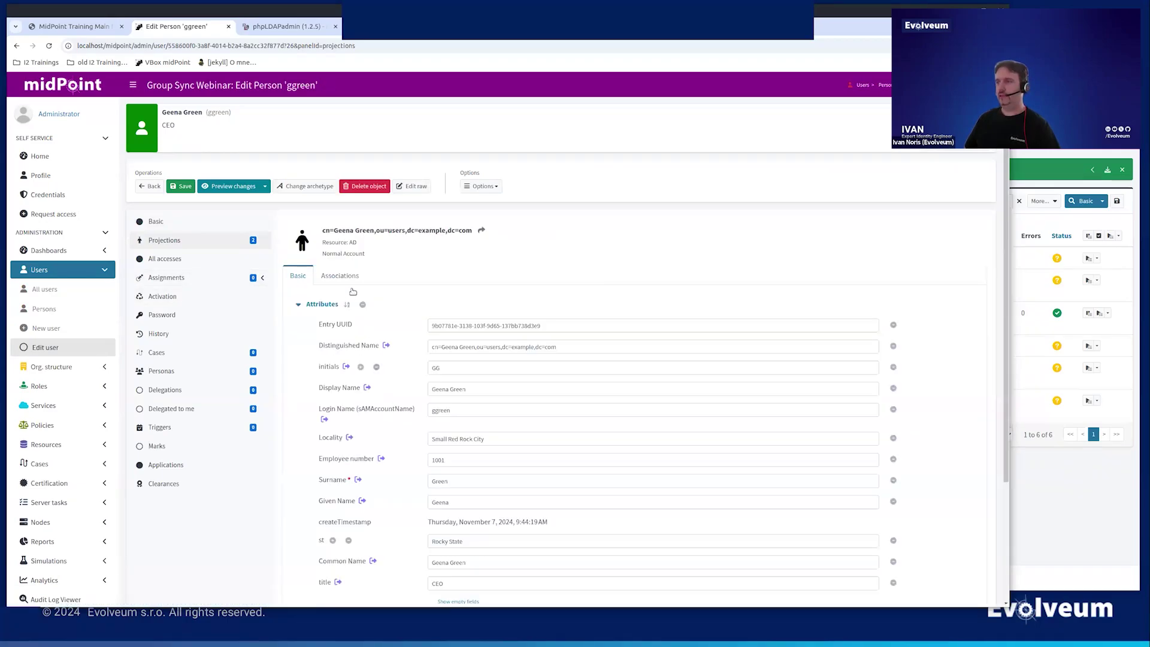
left_click(349, 279)
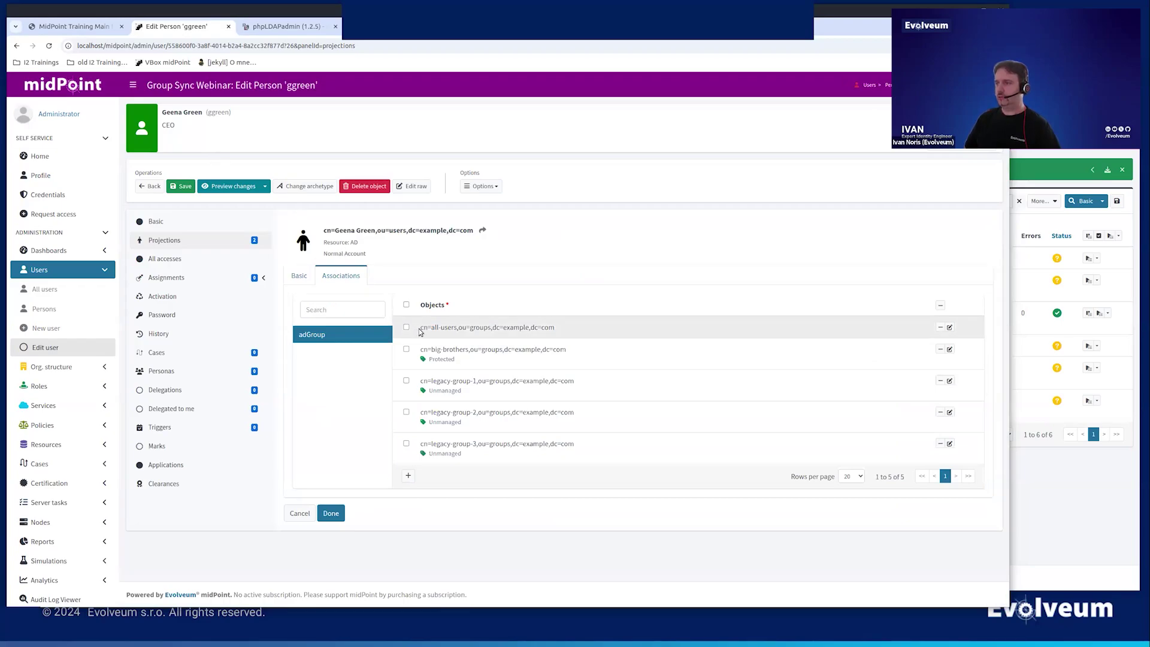
left_click_drag(419, 327, 596, 453)
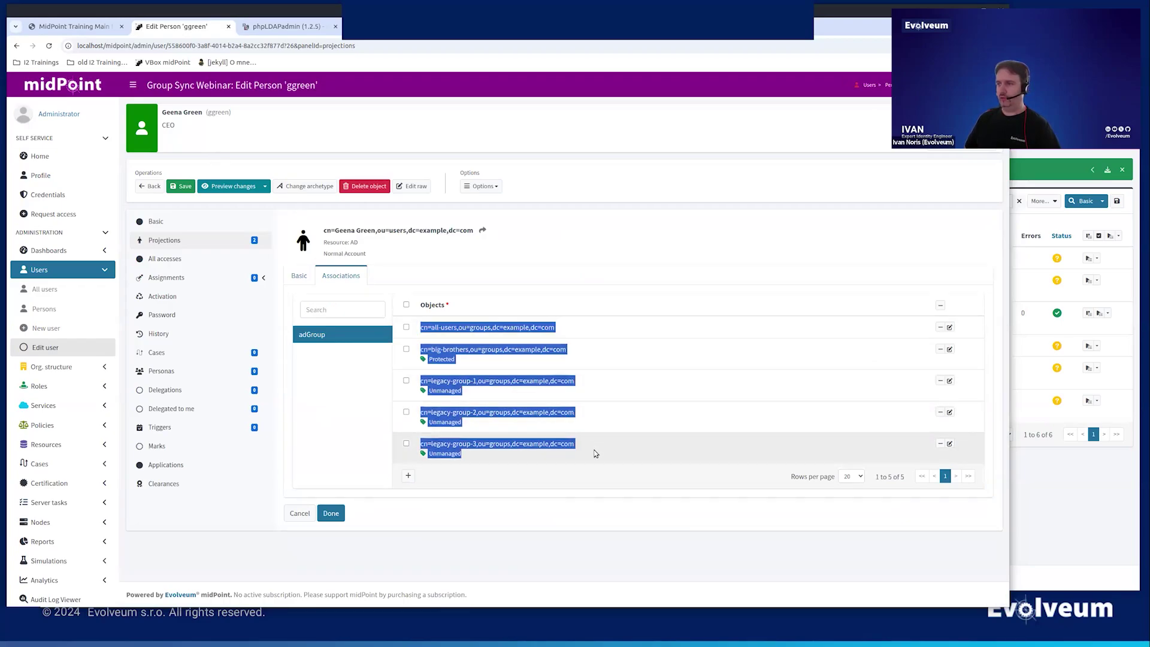
left_click(584, 530)
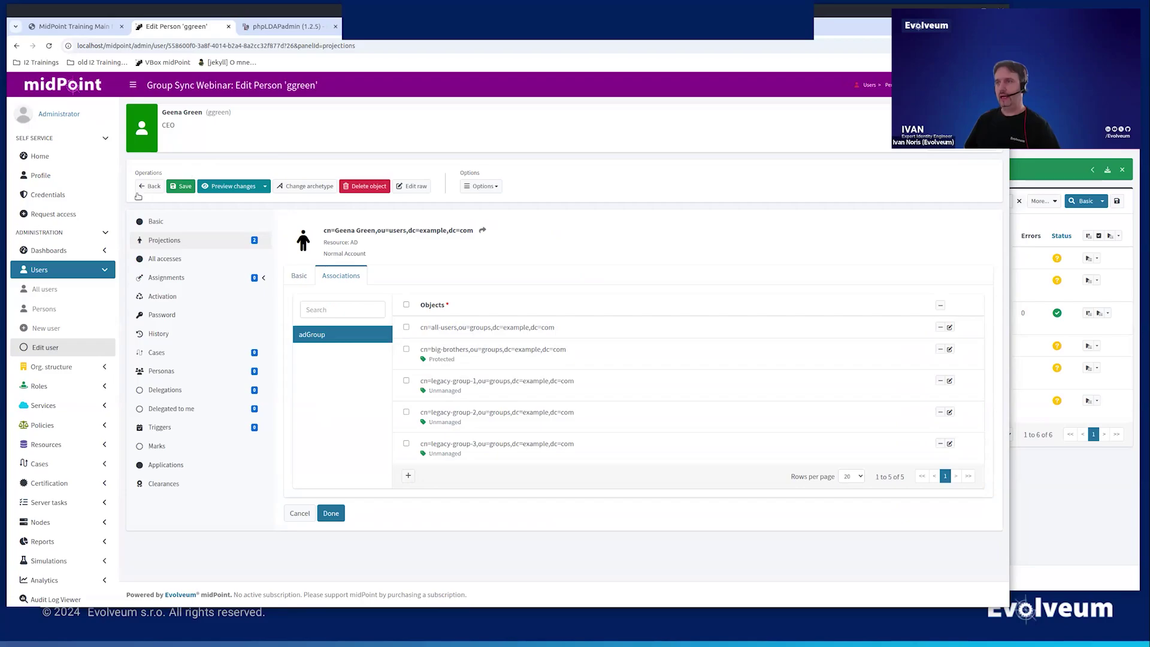
- Switch to phpLDAPadmin and expand dc=example,dc=com with its ou=groups and ou=users branches to review the entries
left_click(282, 26)
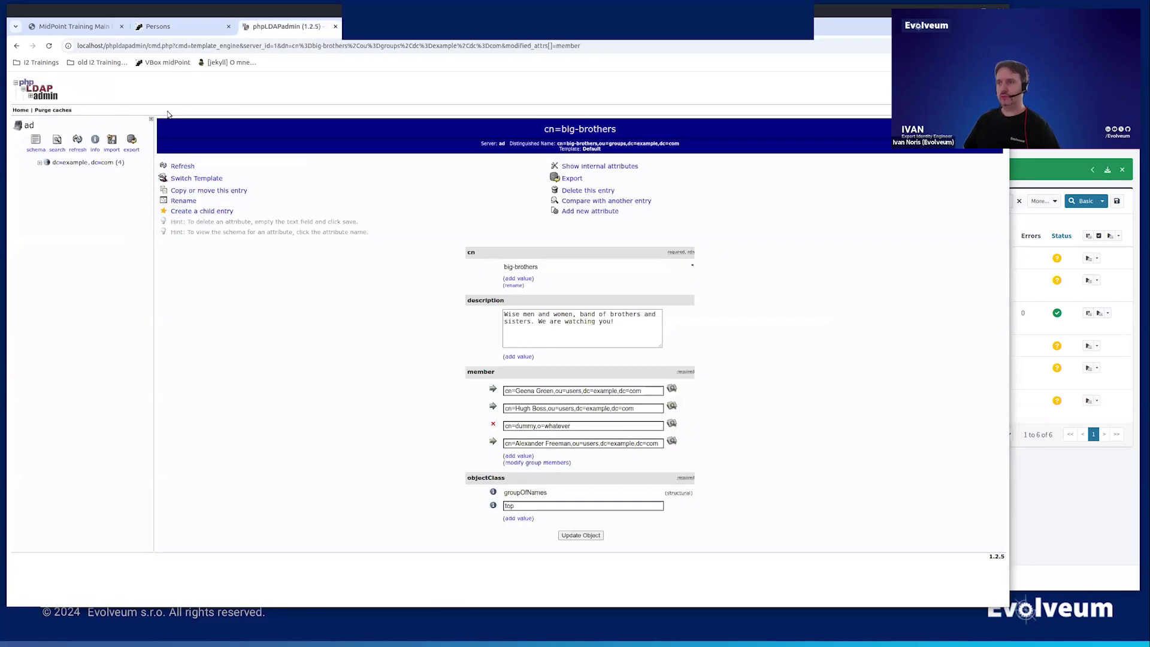
left_click(40, 162)
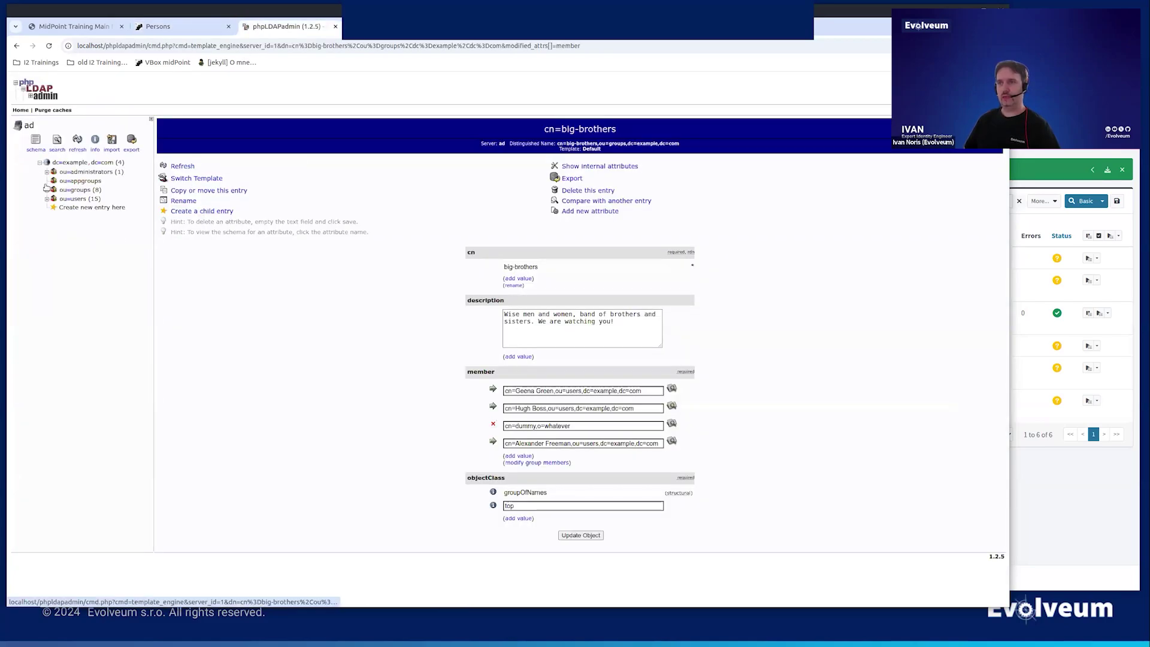
left_click(47, 189)
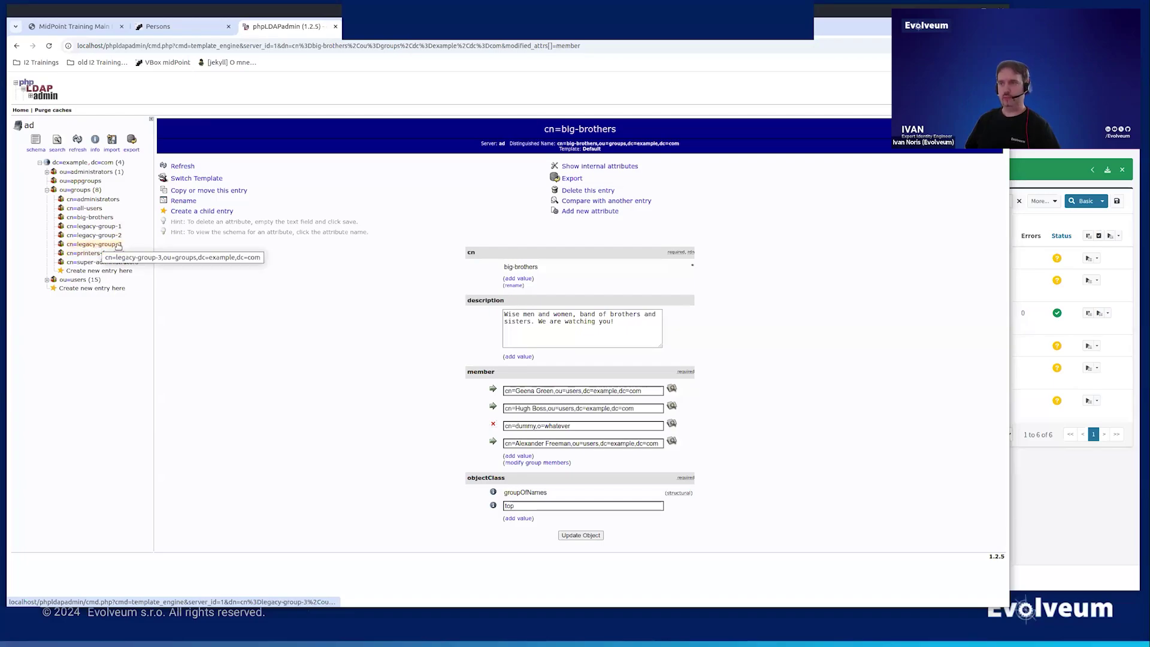
left_click(49, 279)
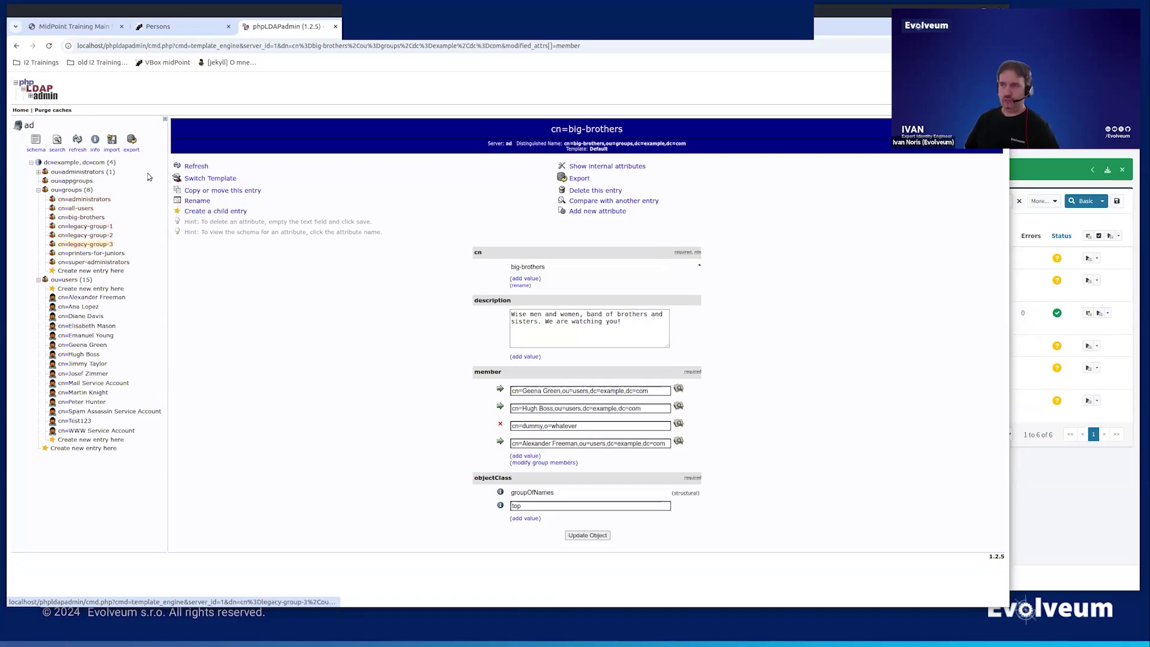
- Return to midPoint, refresh the reconciliation tasks list and run the AD Group reconciliation (real) task
left_click(183, 28)
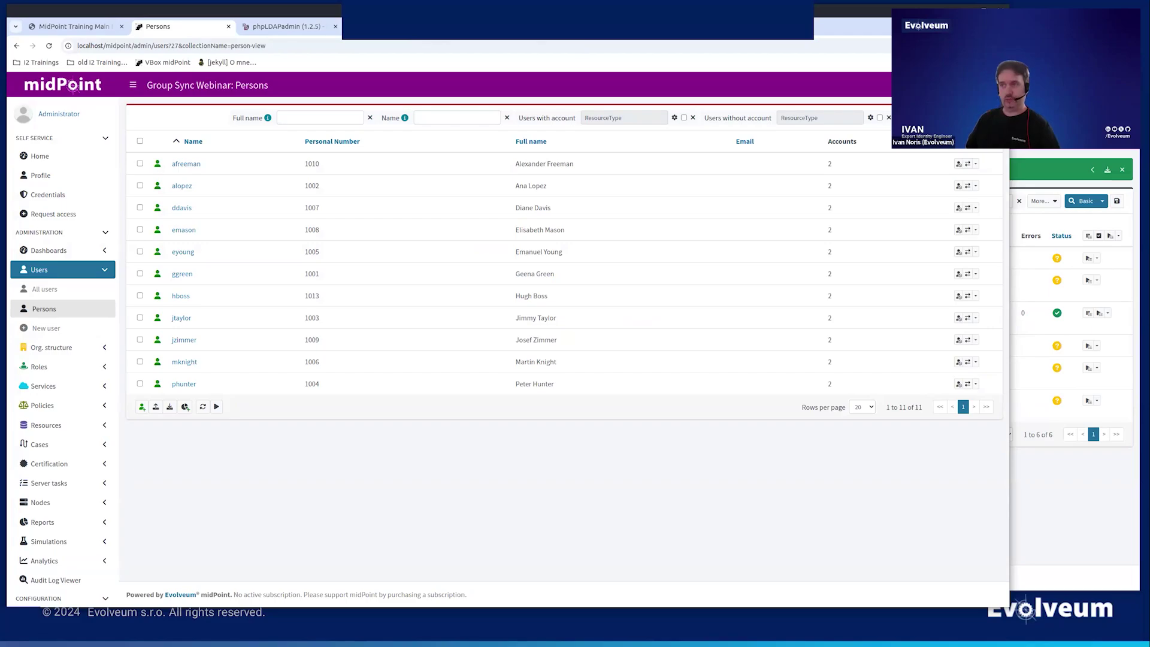
left_click(1033, 514)
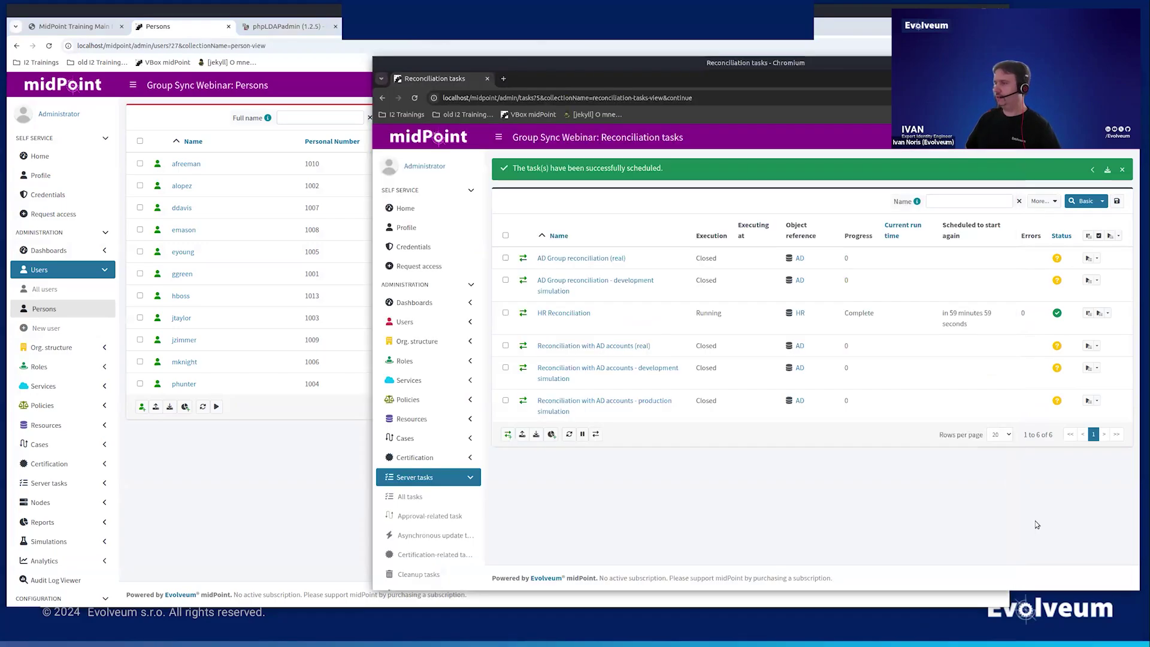
left_click(569, 435)
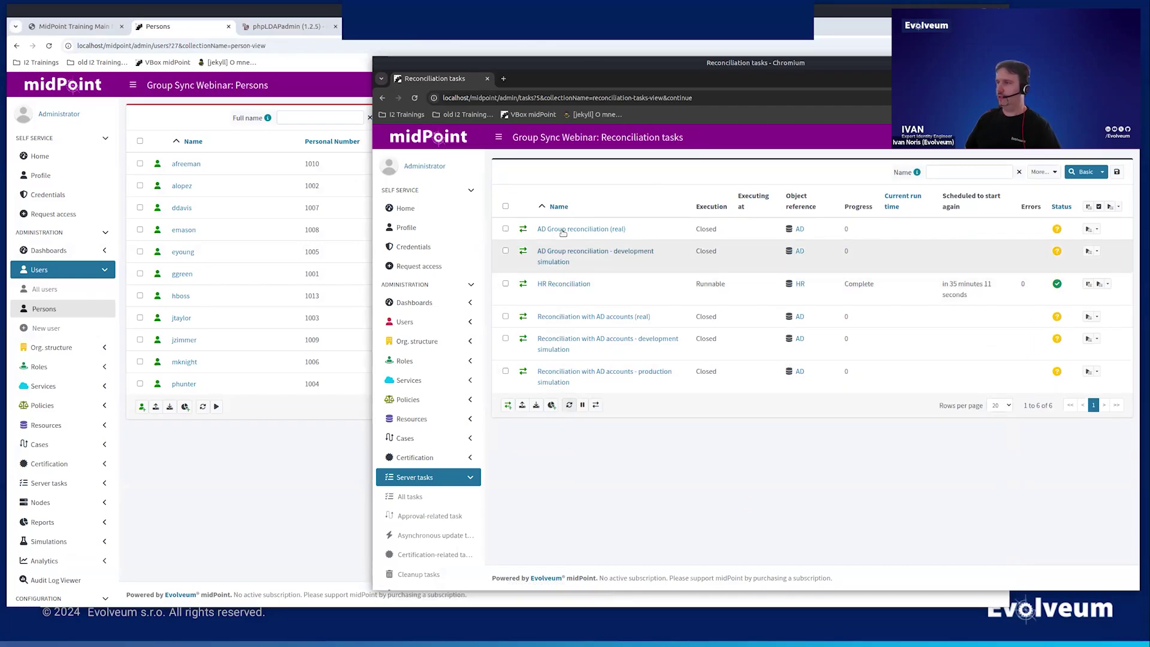
left_click(1089, 229)
left_click(662, 217)
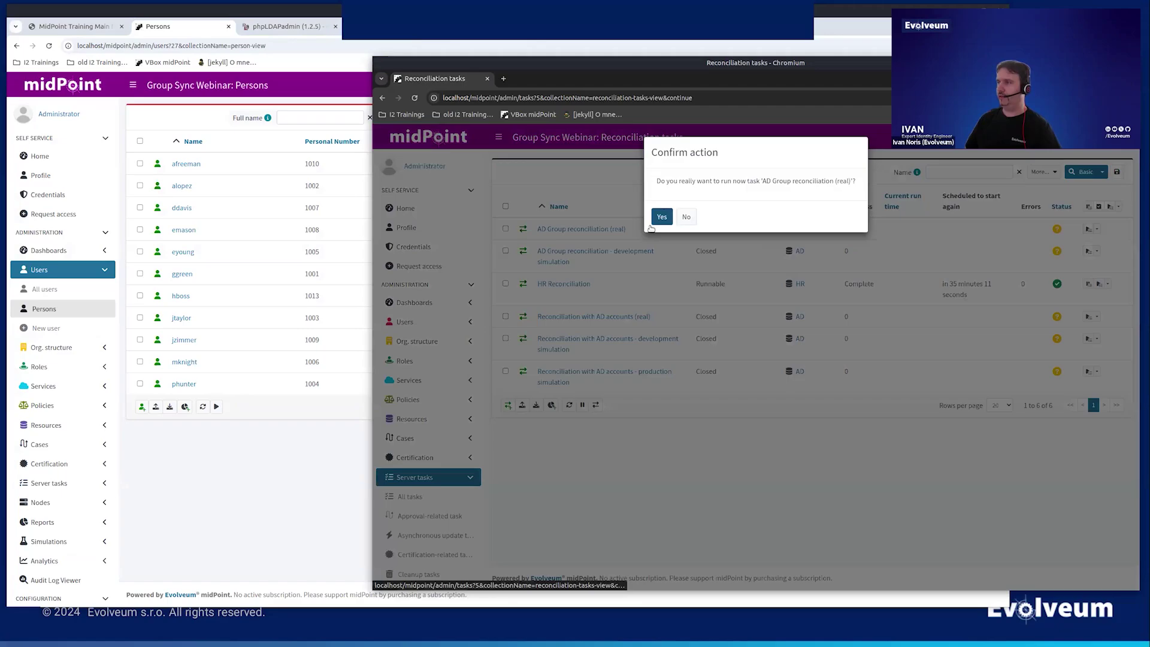
- Show the AD Group Roles and inspect the projection of the role ad:legacy-group-1
left_click(47, 365)
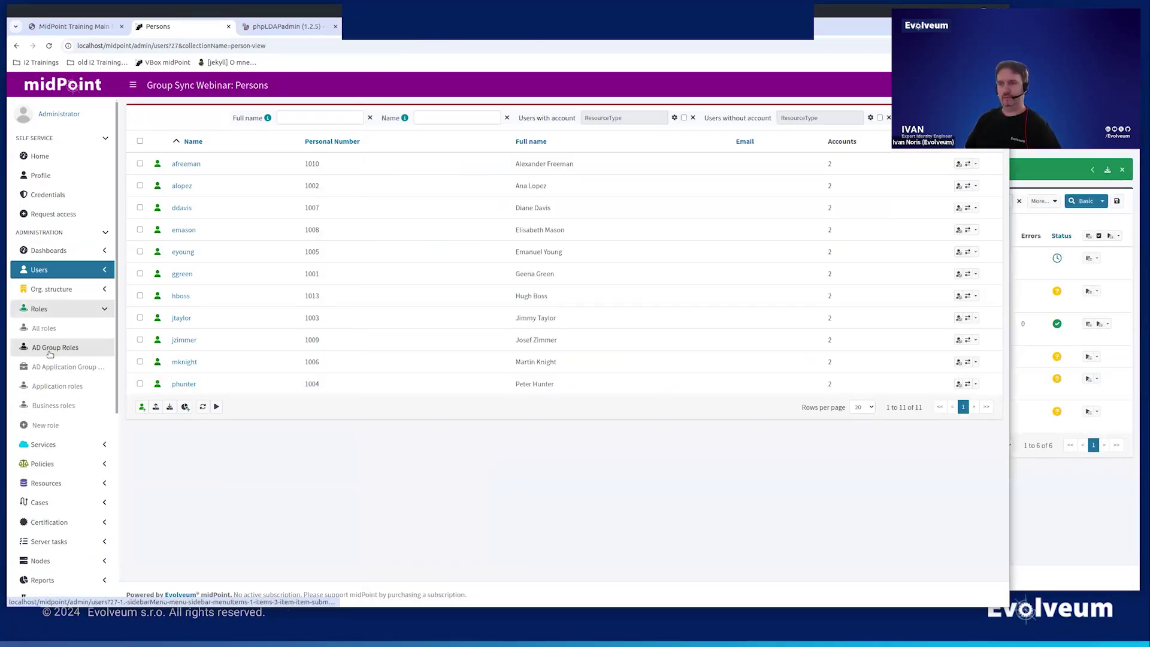
left_click(49, 351)
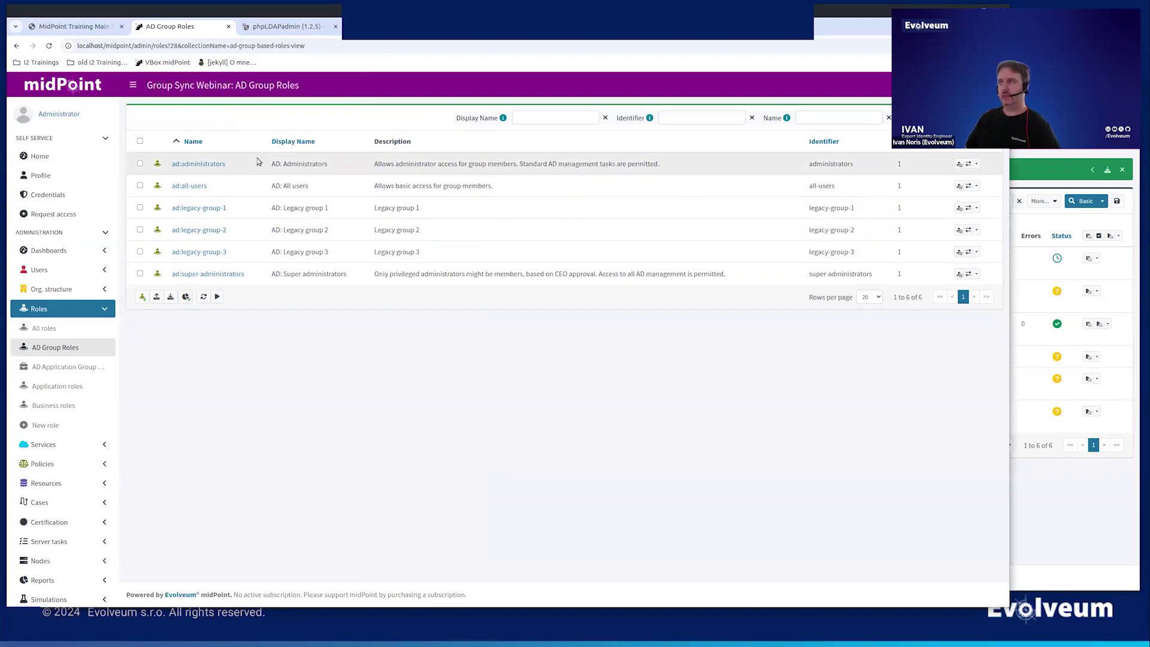
left_click(195, 208)
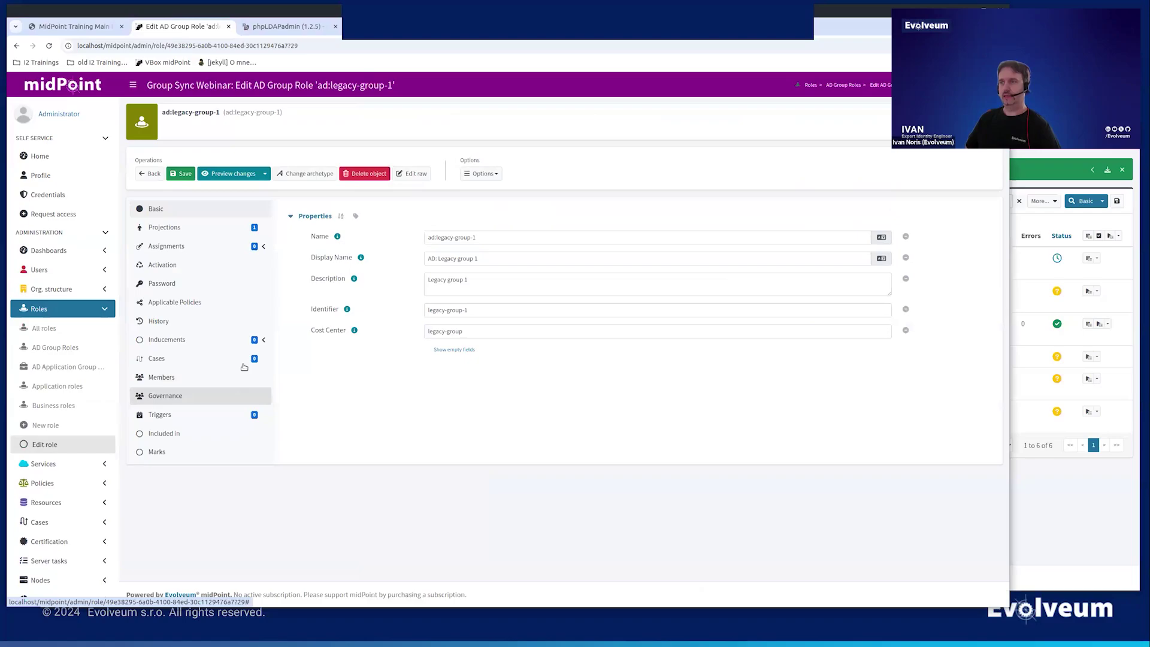
left_click(245, 227)
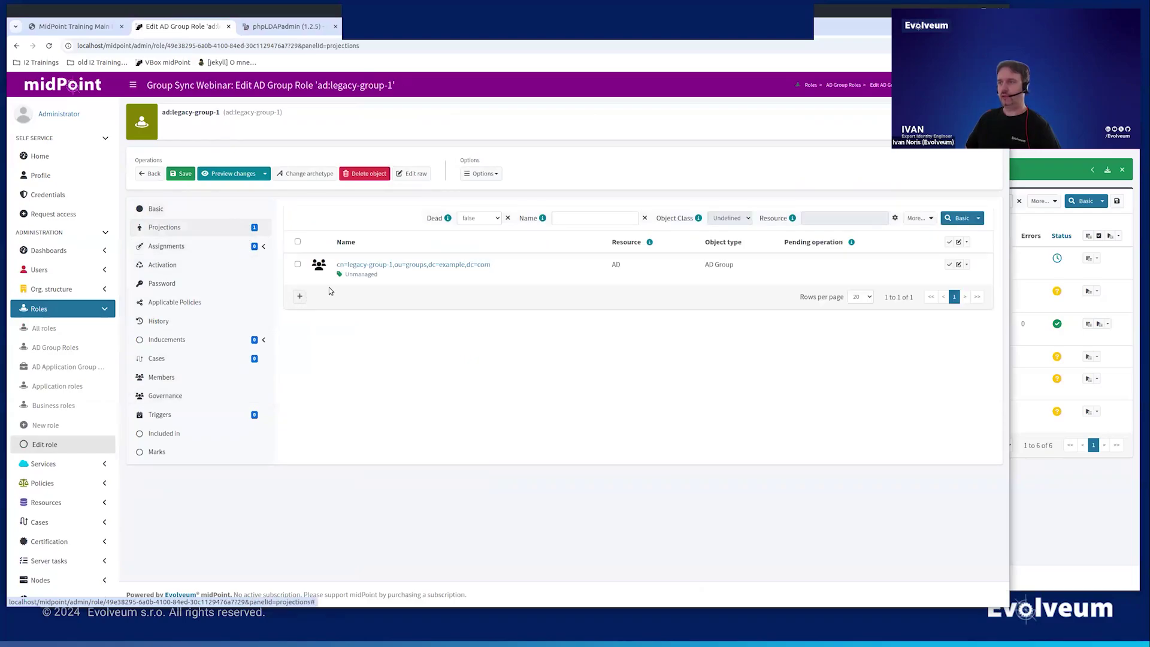
left_click_drag(502, 264, 331, 261)
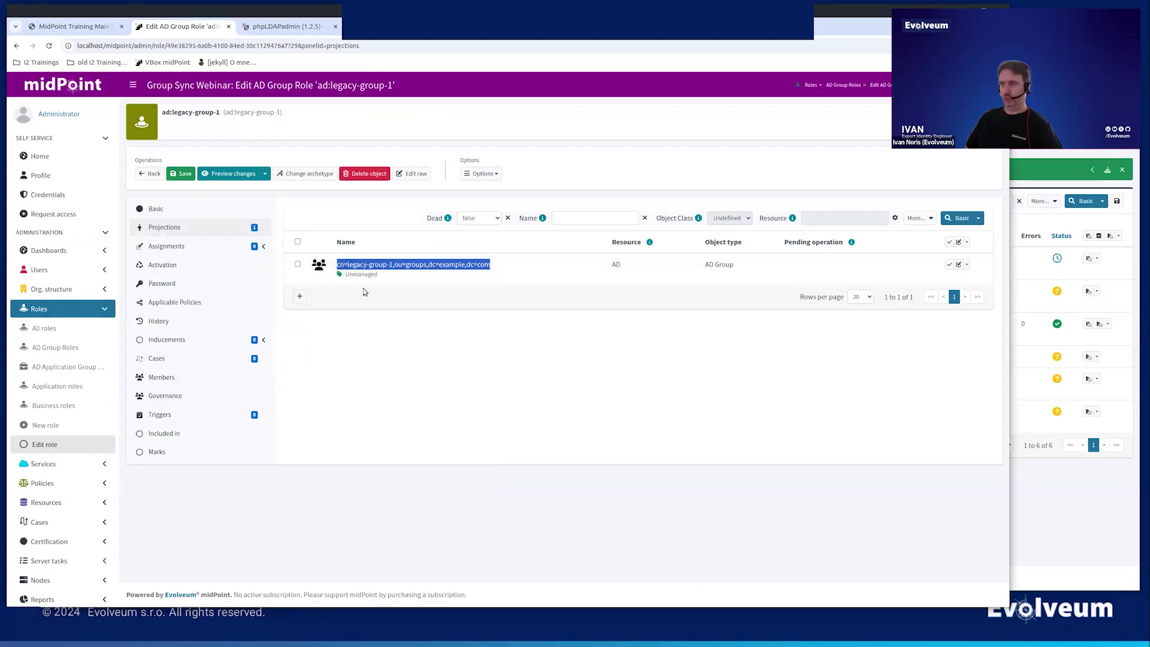
left_click(362, 296)
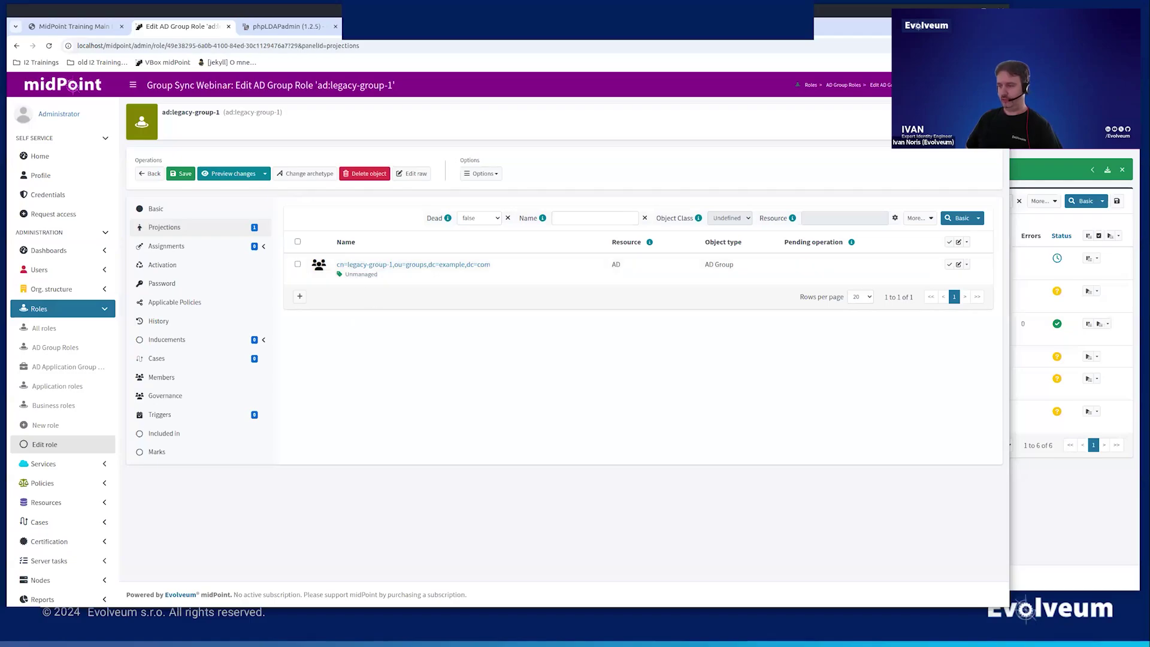
- Open the AD resource and review its AD Group entitlements, including their marks, situations and owners
left_click(57, 506)
left_click(51, 387)
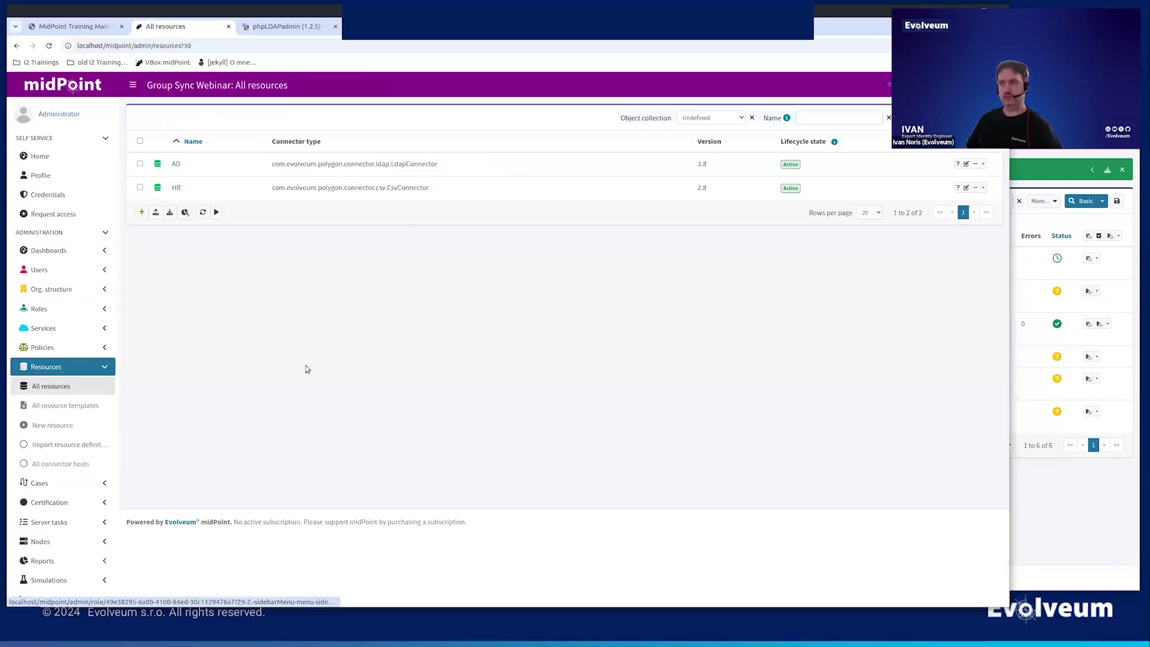
left_click(176, 163)
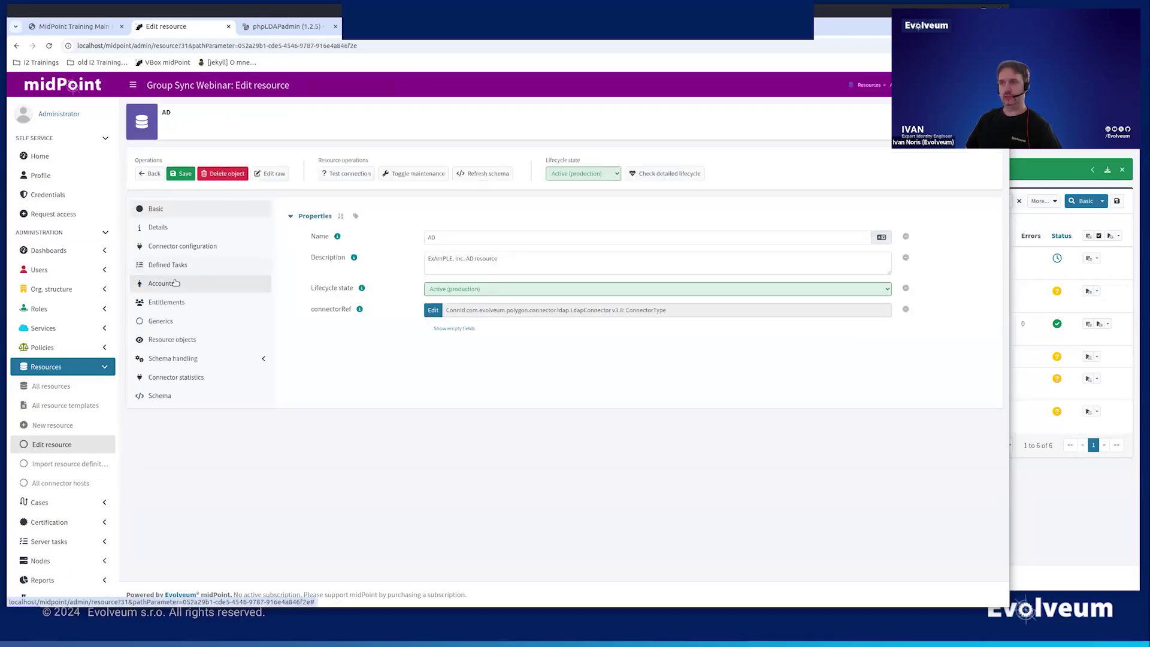
left_click(209, 309)
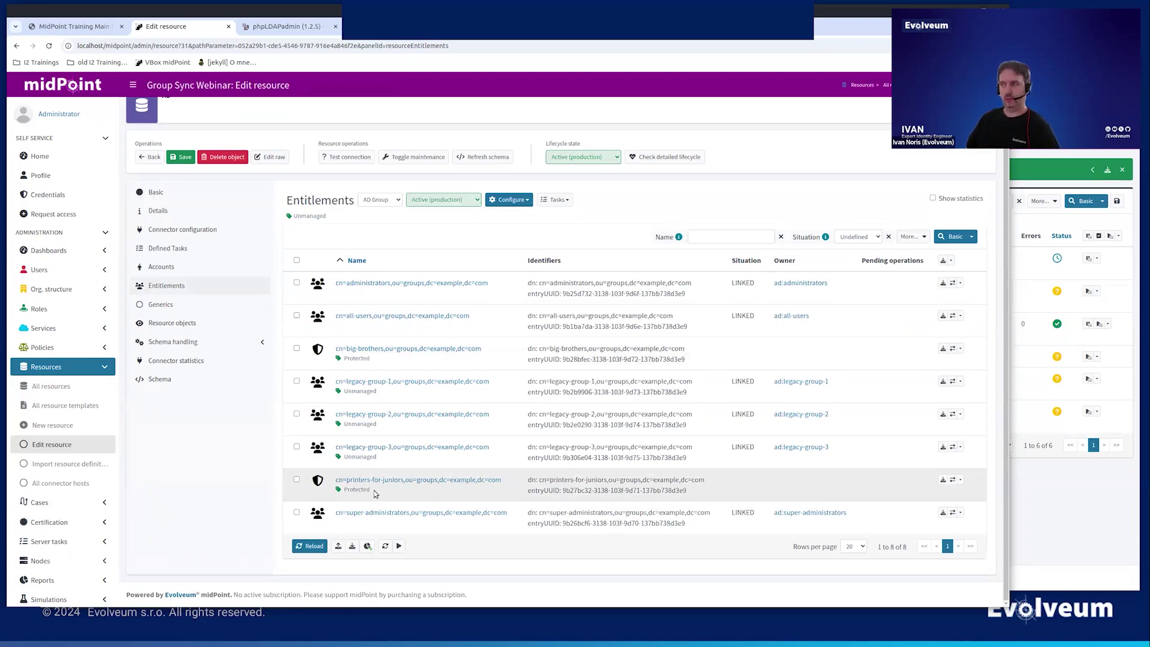
double_click(309, 216)
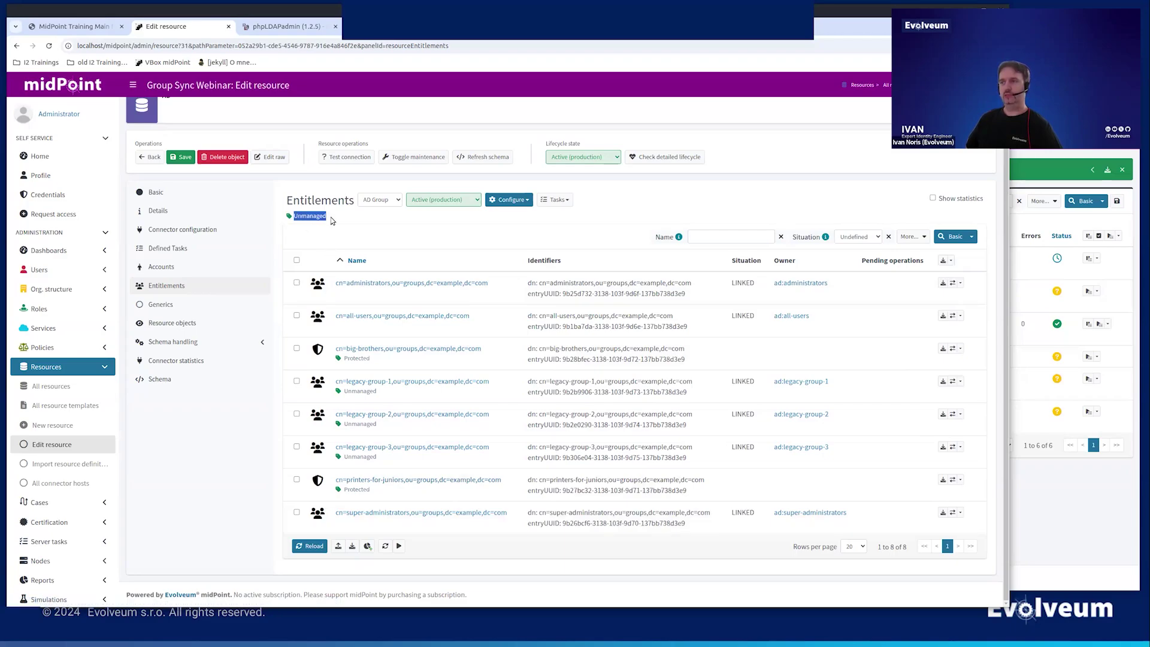
left_click(332, 221)
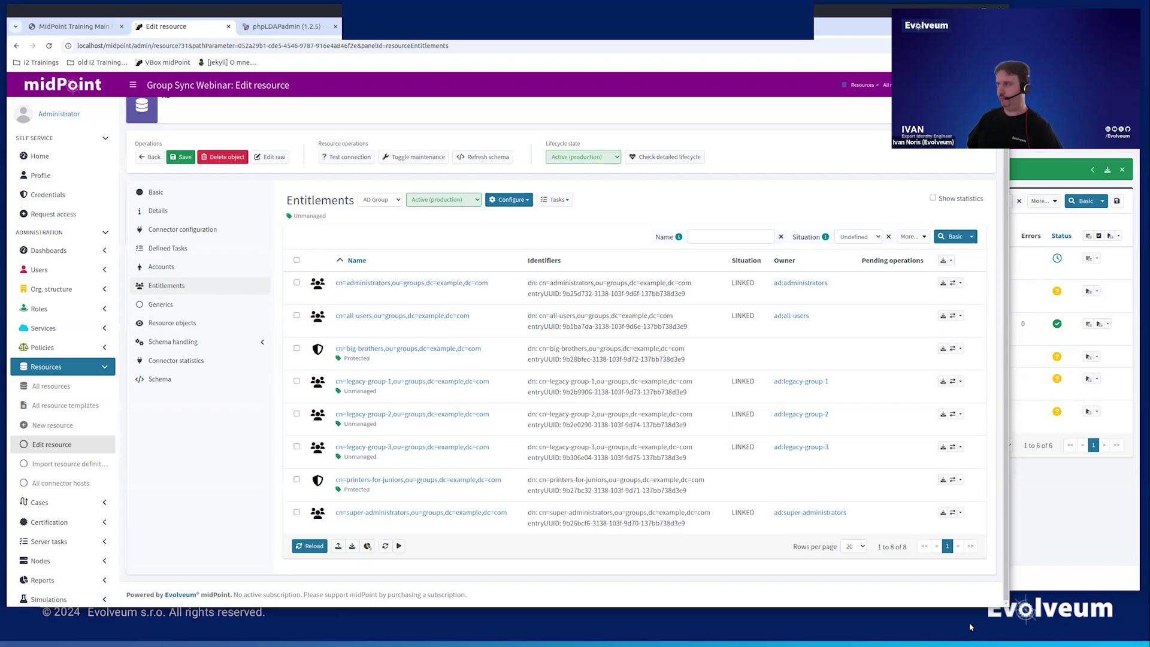
- Run the Reconciliation with AD accounts (real) task from the reconciliation tasks list
left_click(1037, 541)
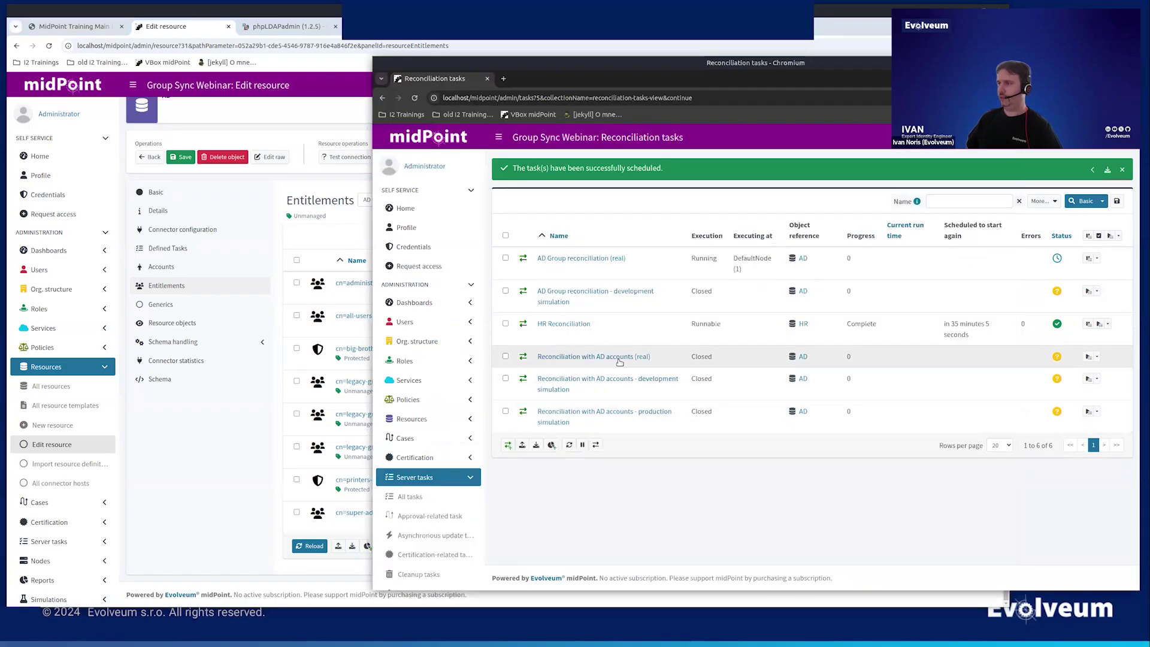
left_click(1088, 357)
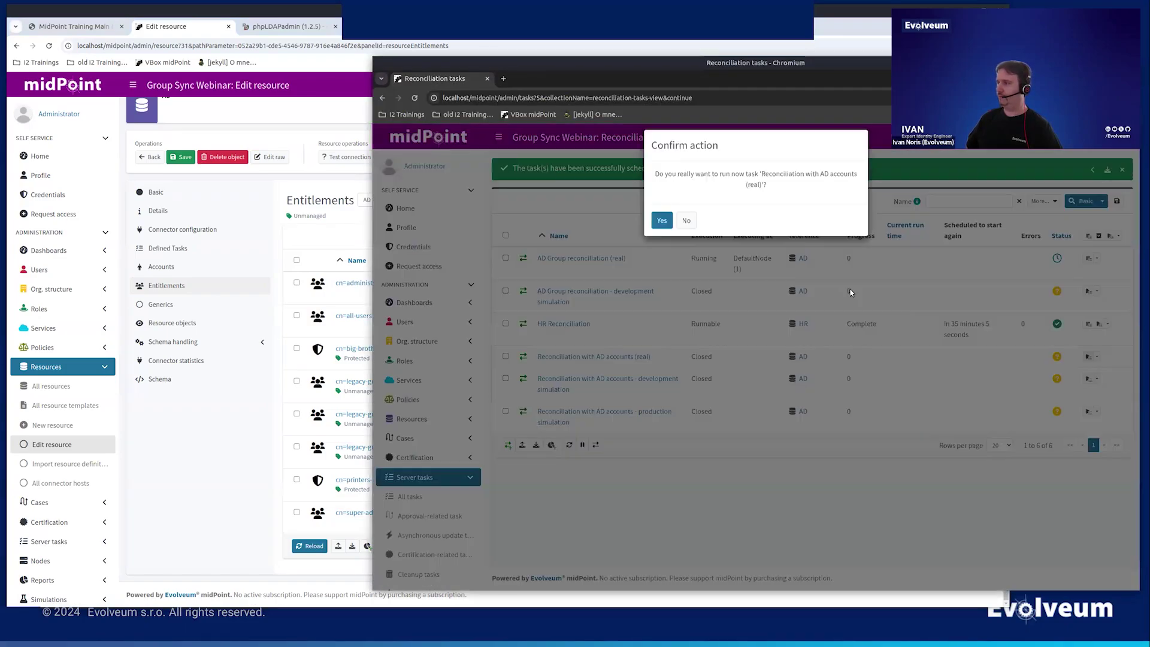
left_click(662, 221)
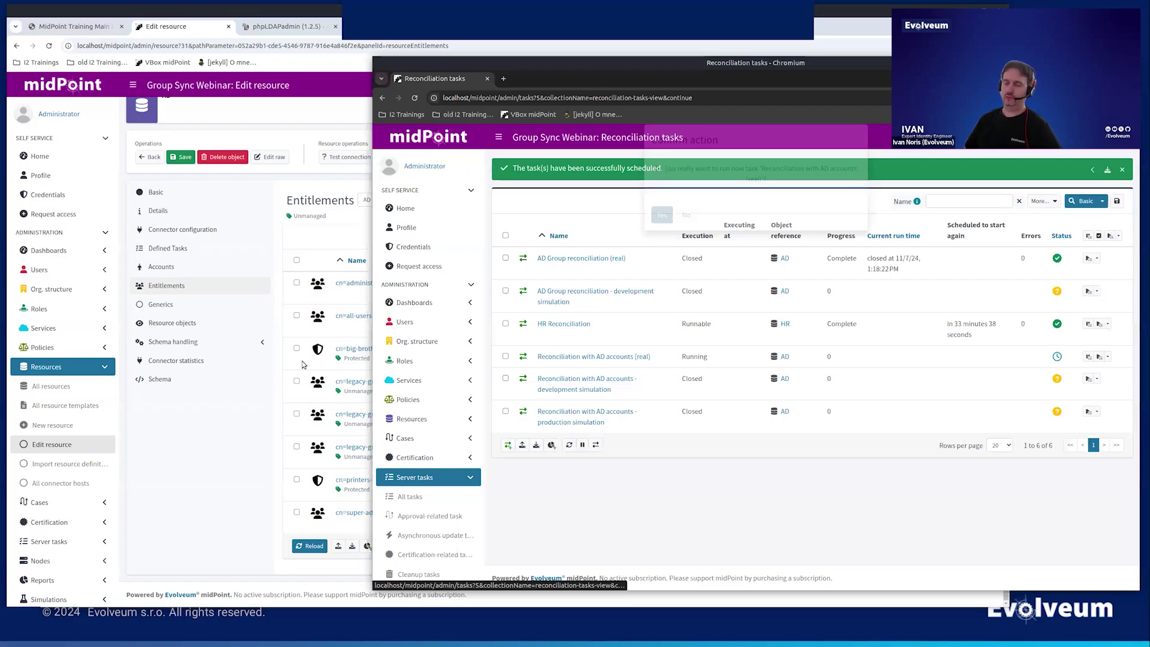
- Open the first listed person, the Sales Representative, from the Persons list and review their role assignments
left_click(38, 309)
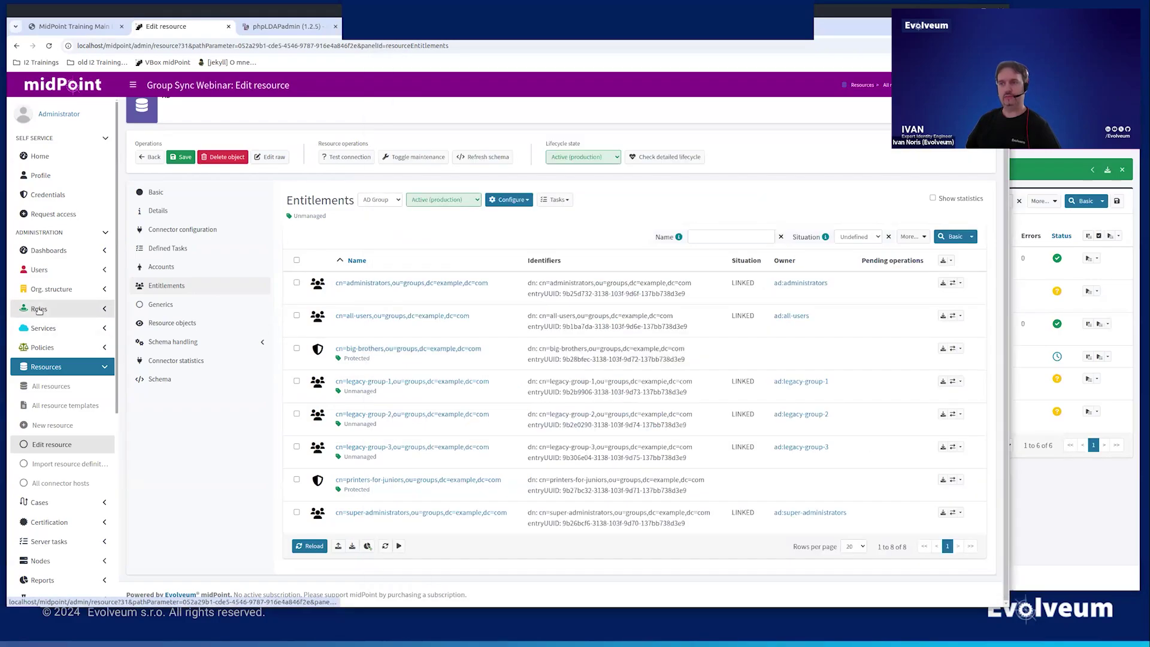
left_click(42, 269)
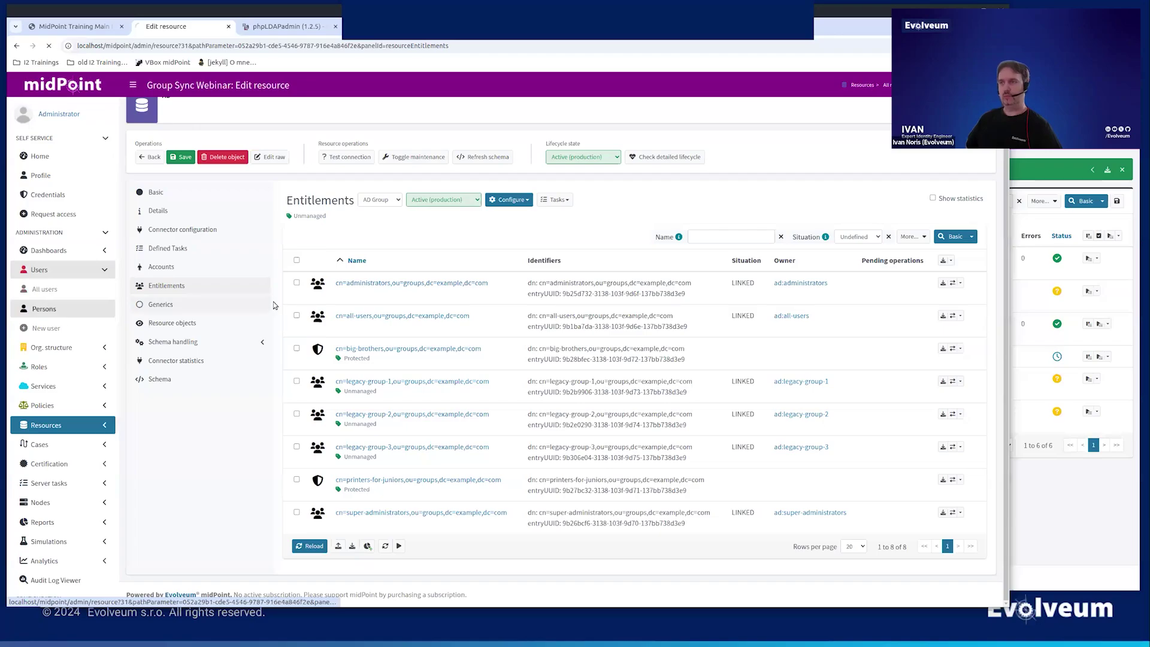
left_click(183, 162)
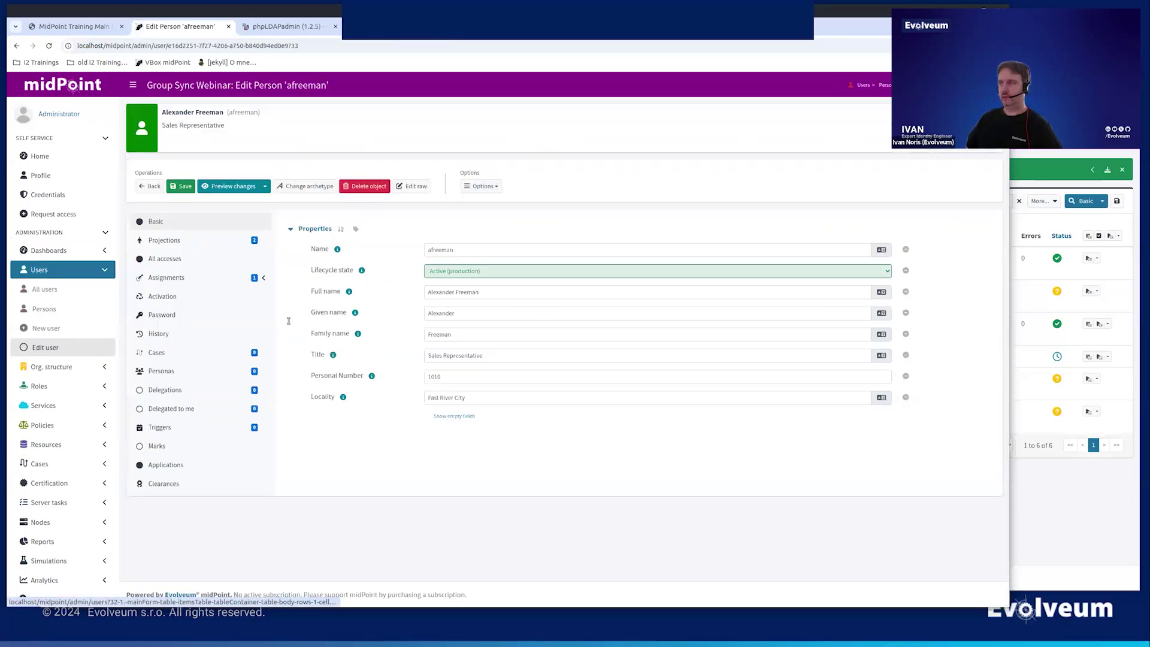
left_click(229, 280)
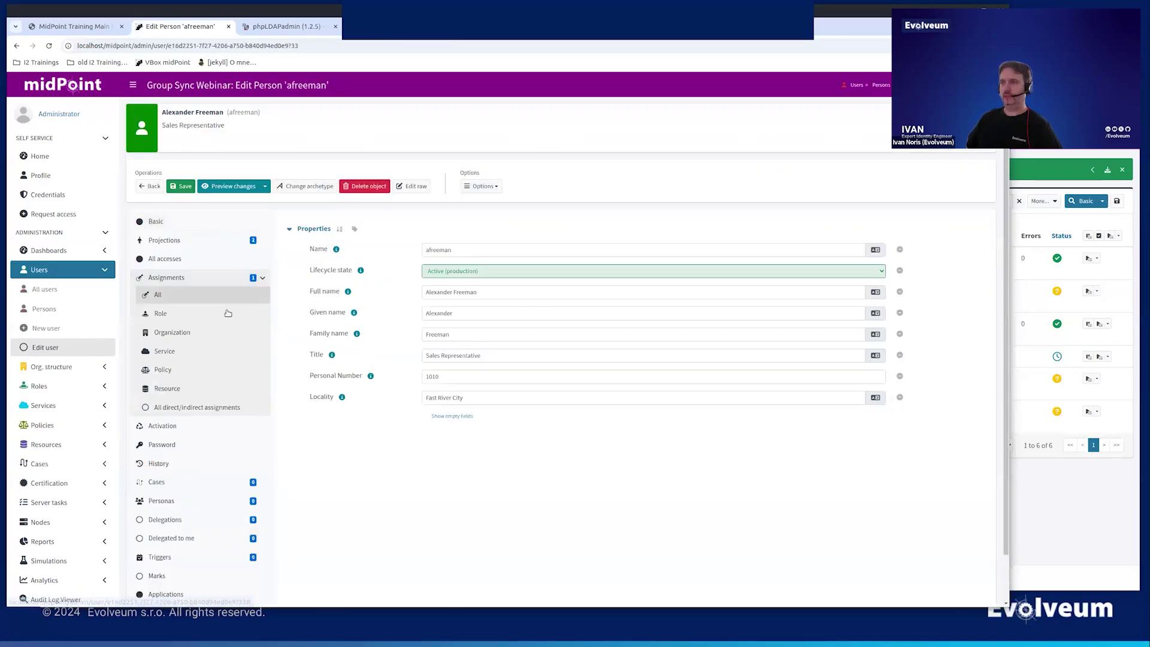
left_click(227, 312)
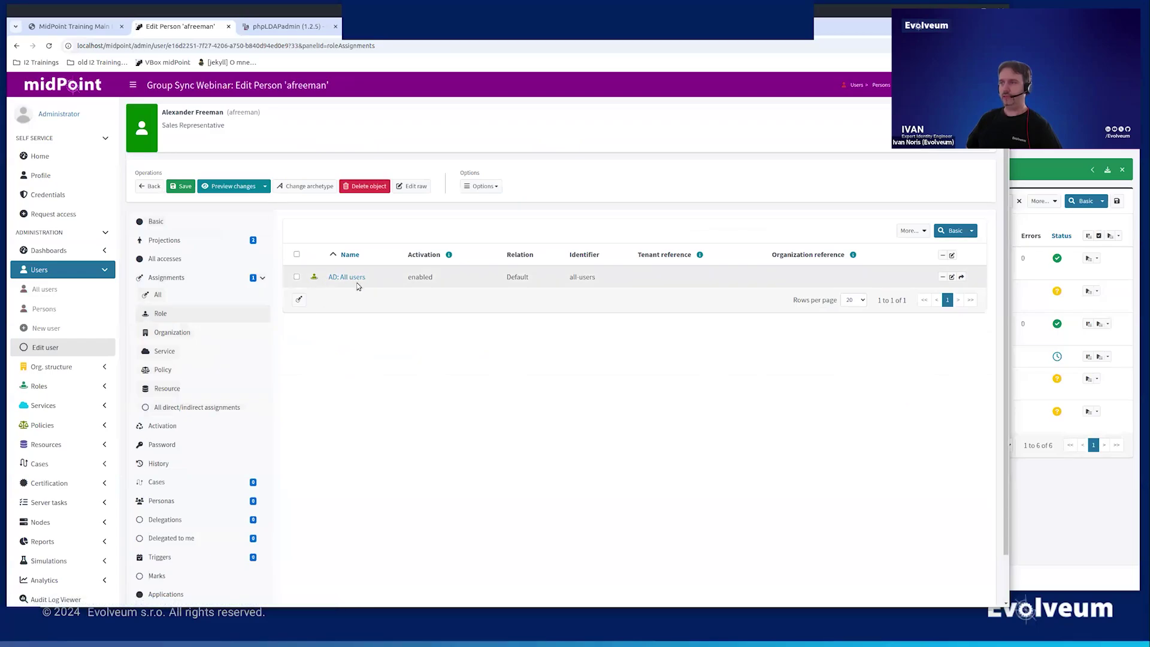
triple_click(358, 284)
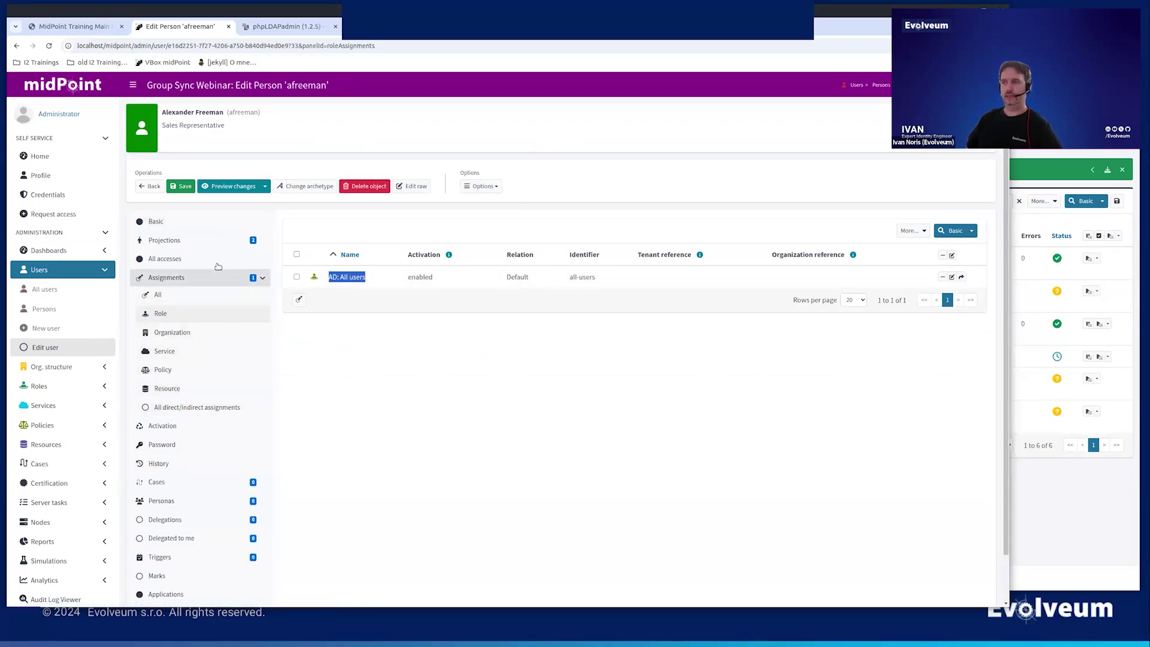
- Inspect the adGroup associations of the Sales Representative's AD account projection
left_click(216, 243)
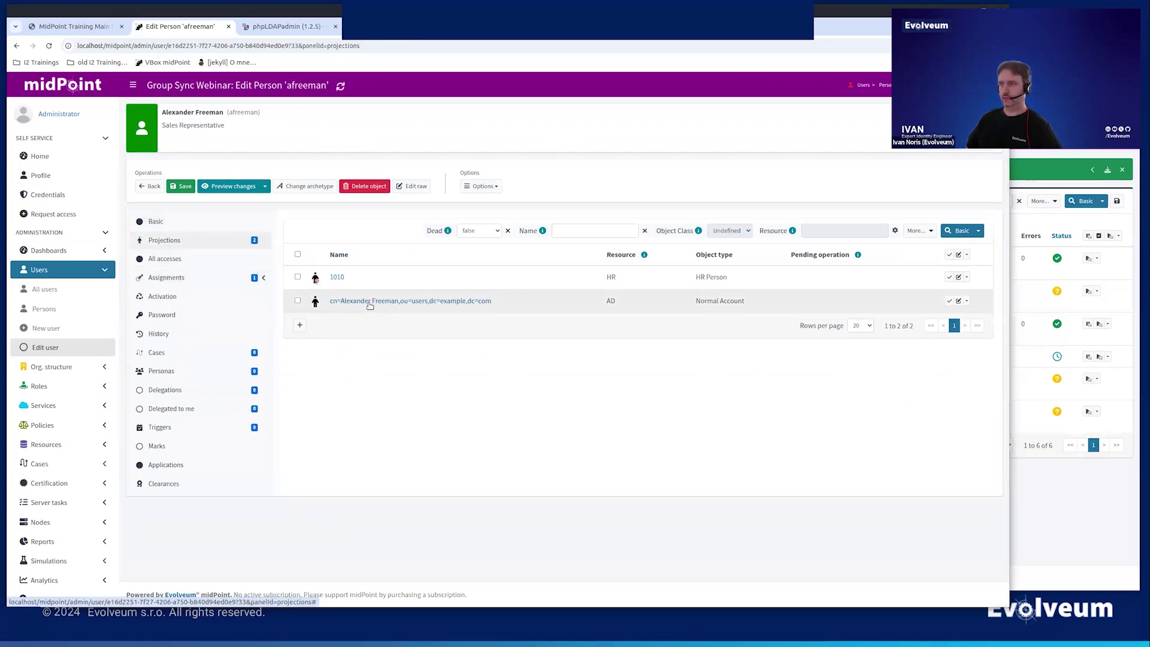
left_click(369, 301)
left_click(340, 276)
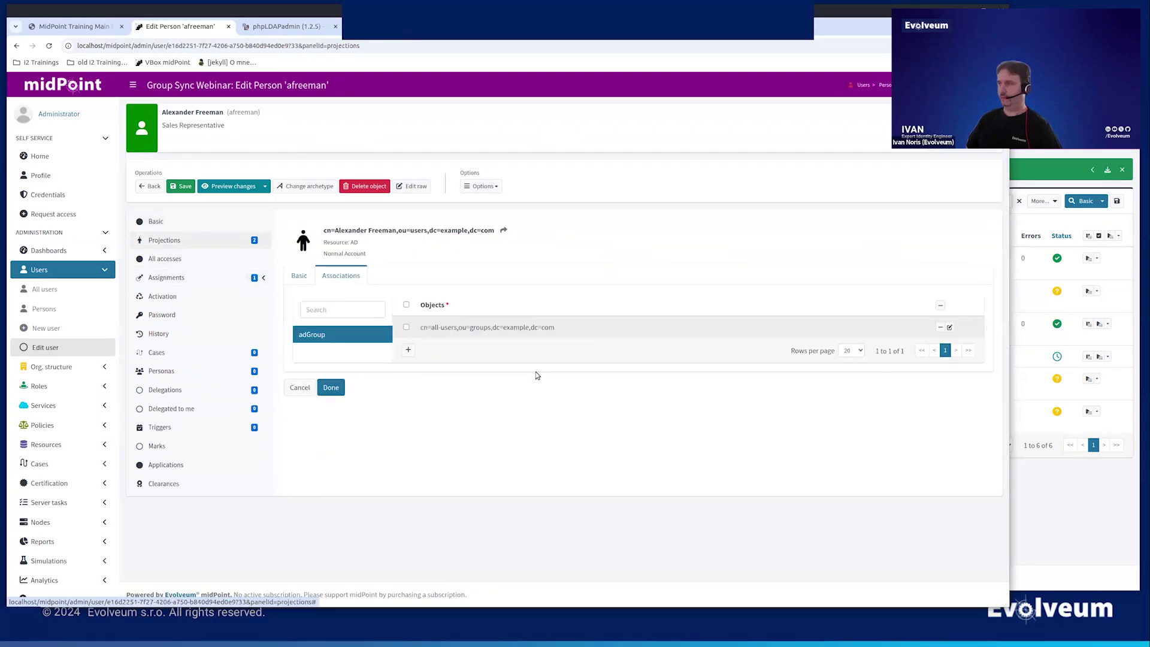
left_click_drag(470, 327, 428, 327)
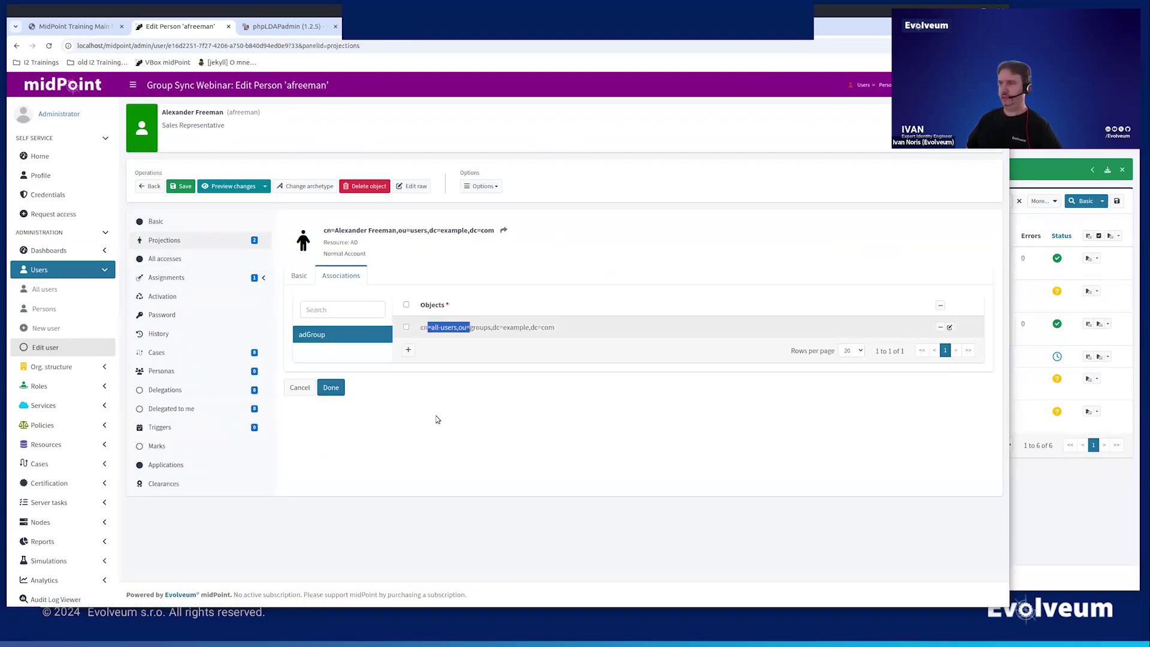
left_click(446, 449)
- Open the CEO's user record from the Persons list and review the assigned roles
left_click(41, 307)
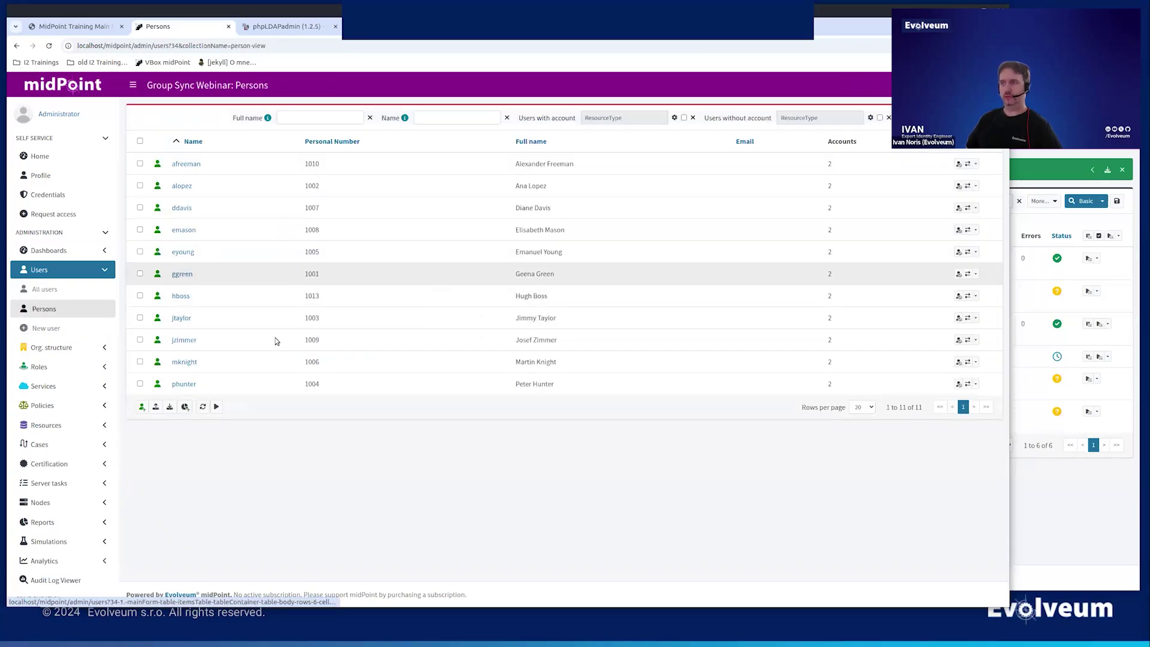
left_click(182, 274)
left_click(254, 277)
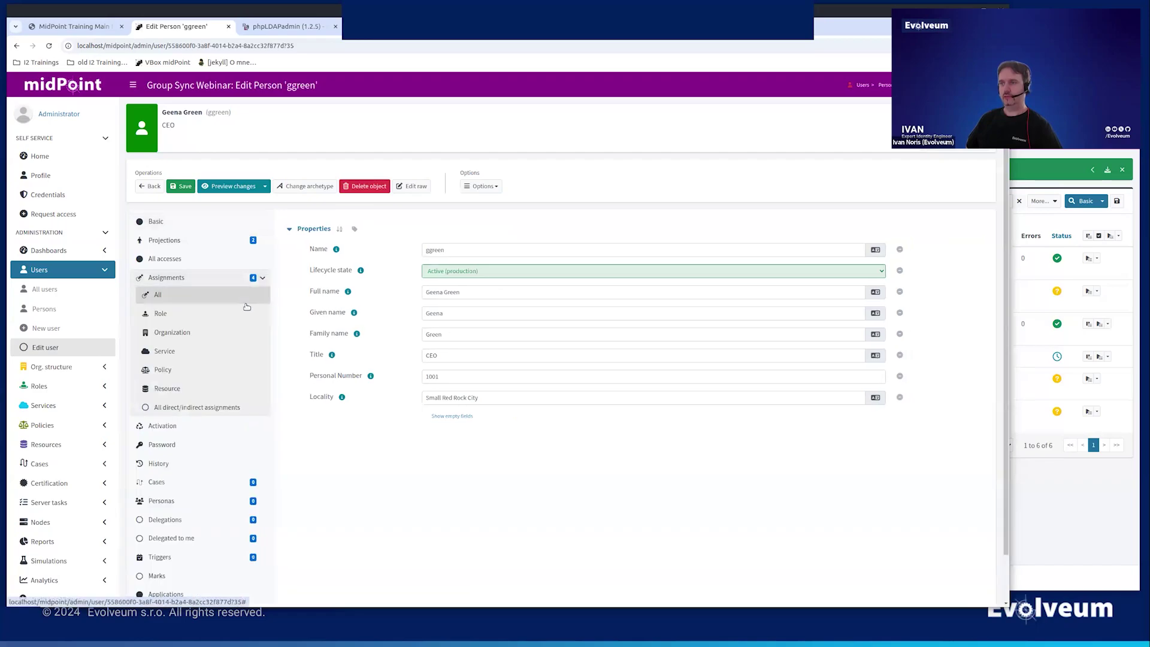
left_click(243, 314)
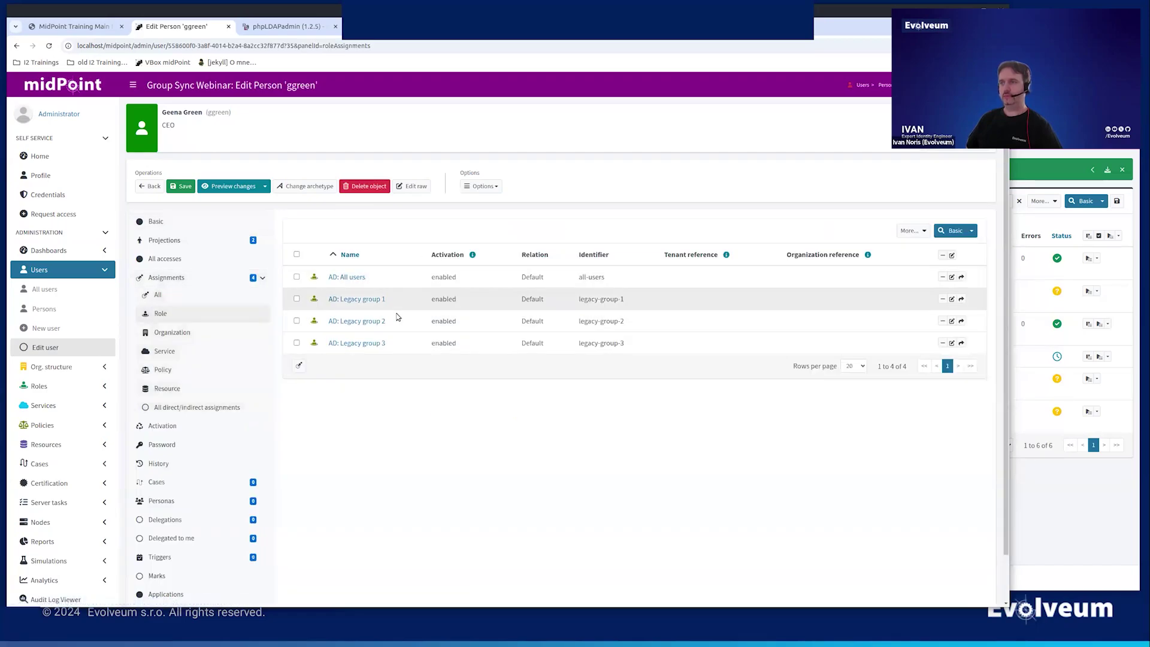
- Inspect the adGroup associations of the CEO's AD account projection
left_click(166, 242)
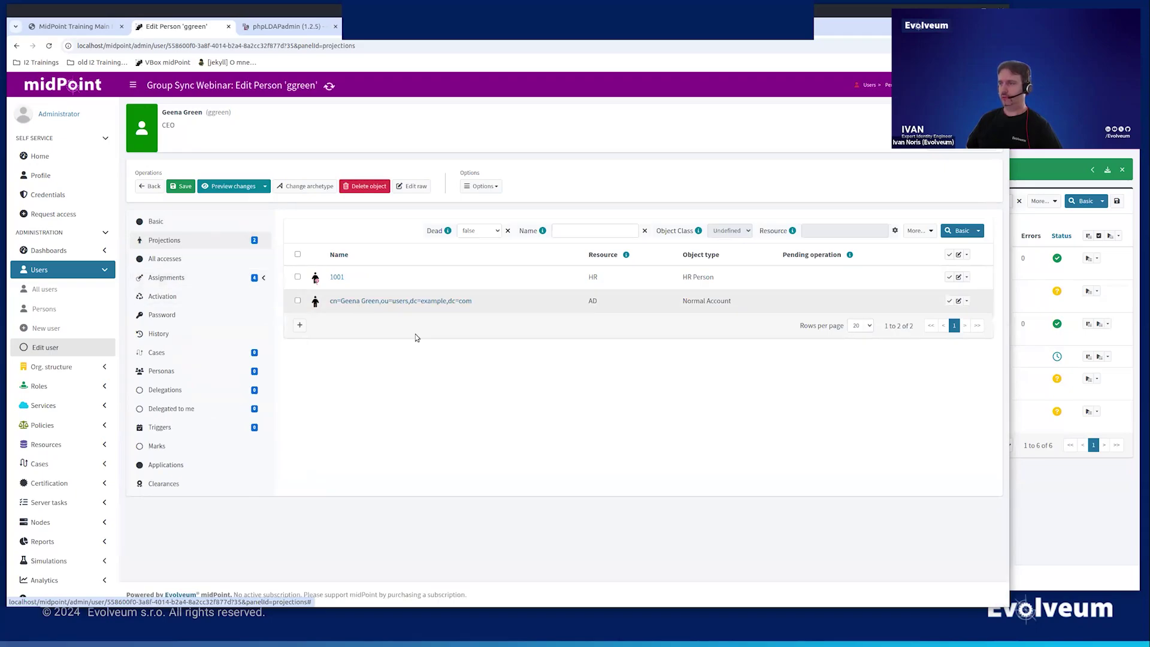
left_click(407, 301)
left_click(340, 275)
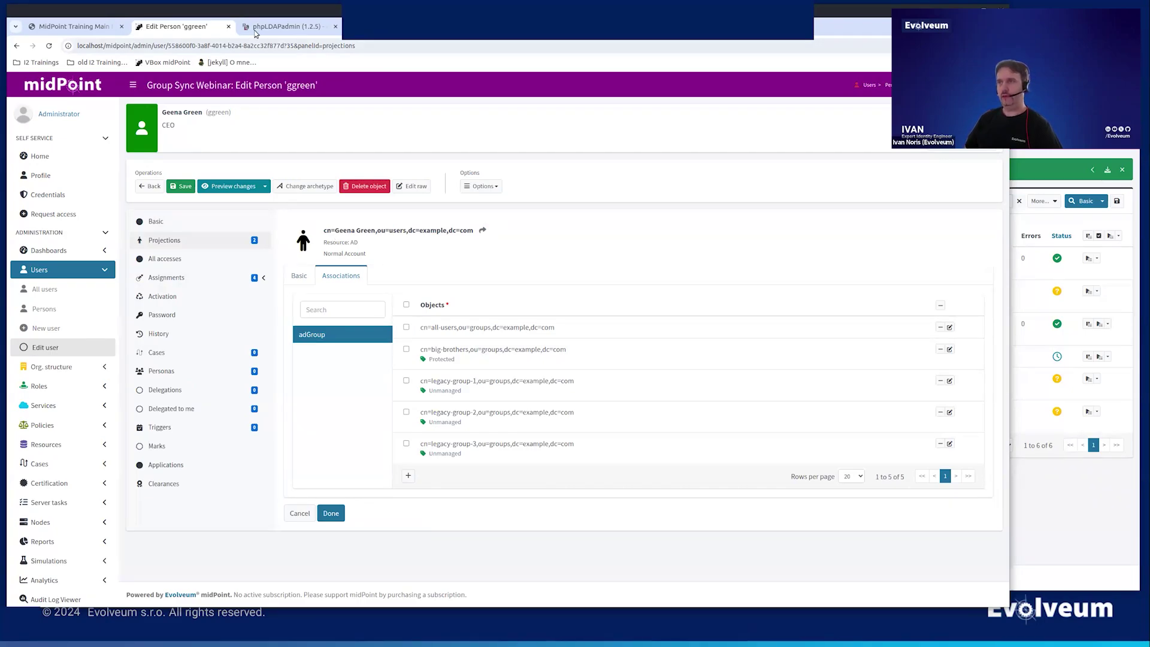
- Switch to phpLDAPadmin and rename the group cn=super-administrators to cn=super-admins
left_click(285, 26)
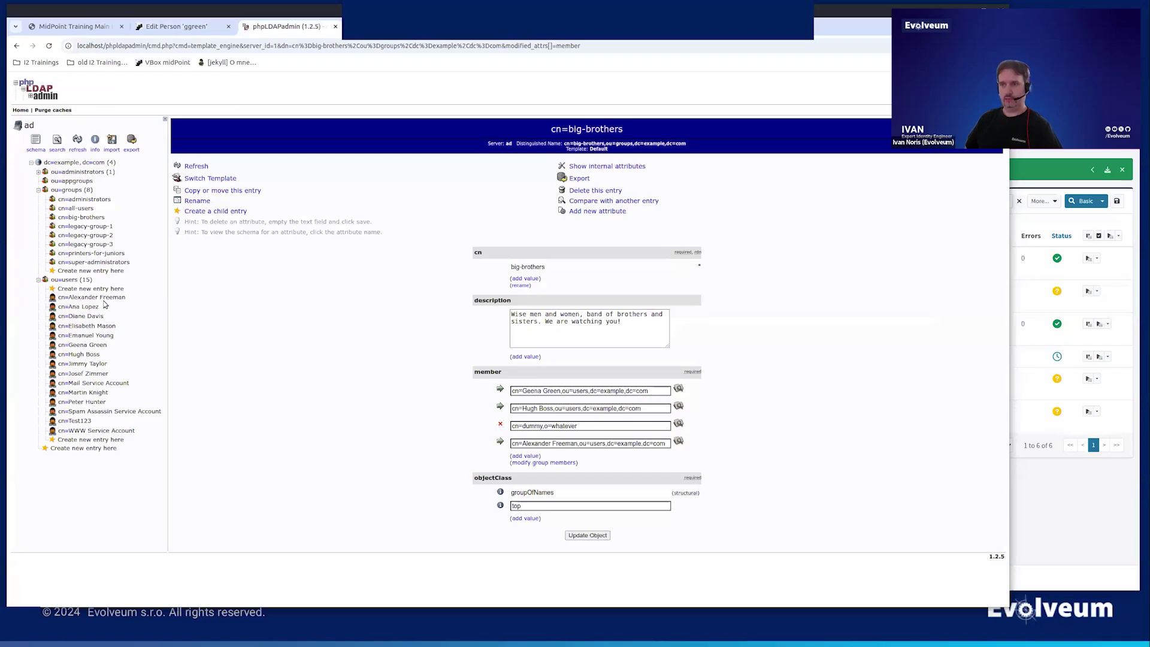
left_click(92, 262)
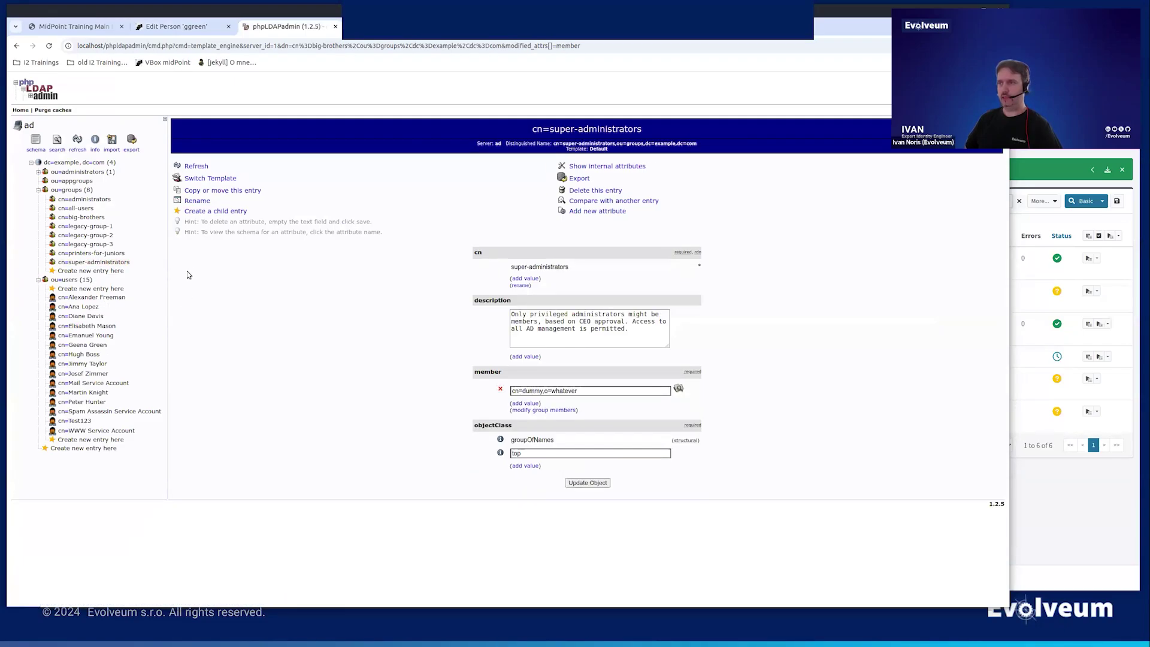
left_click(197, 200)
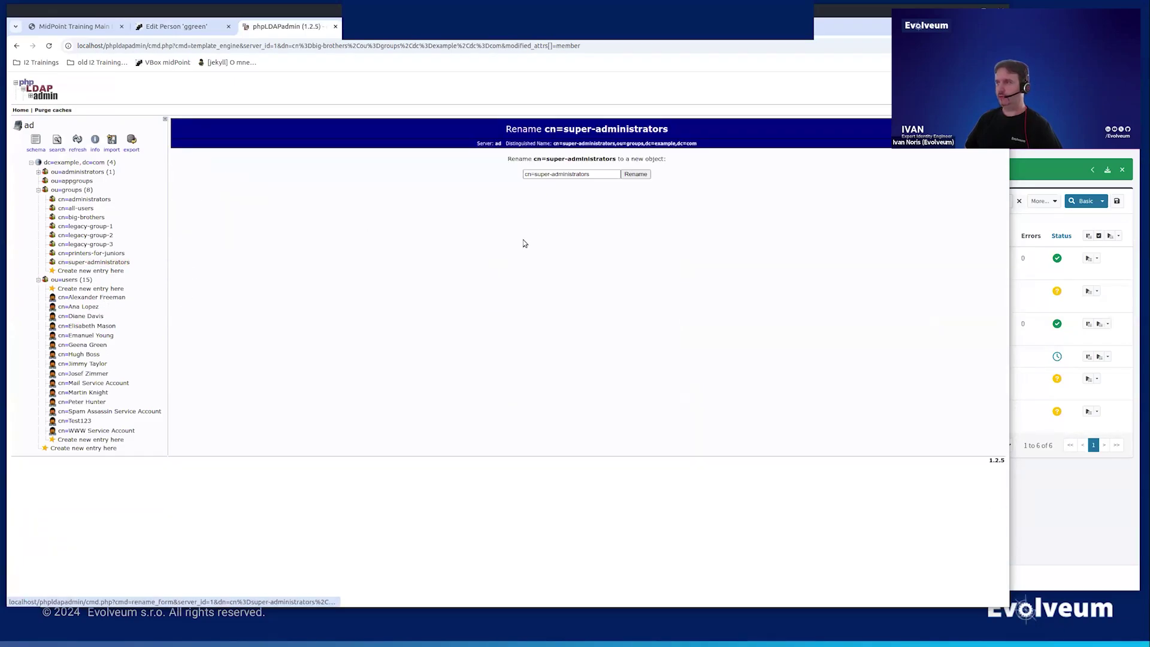
double_click(568, 174)
type("admins")
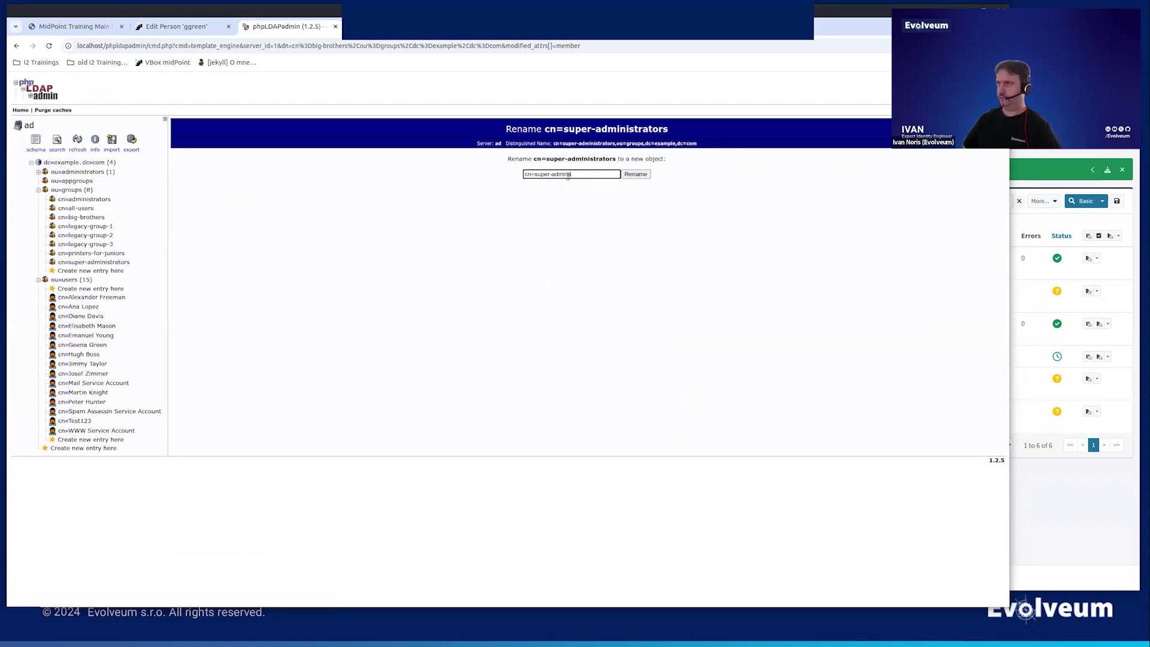
left_click(636, 174)
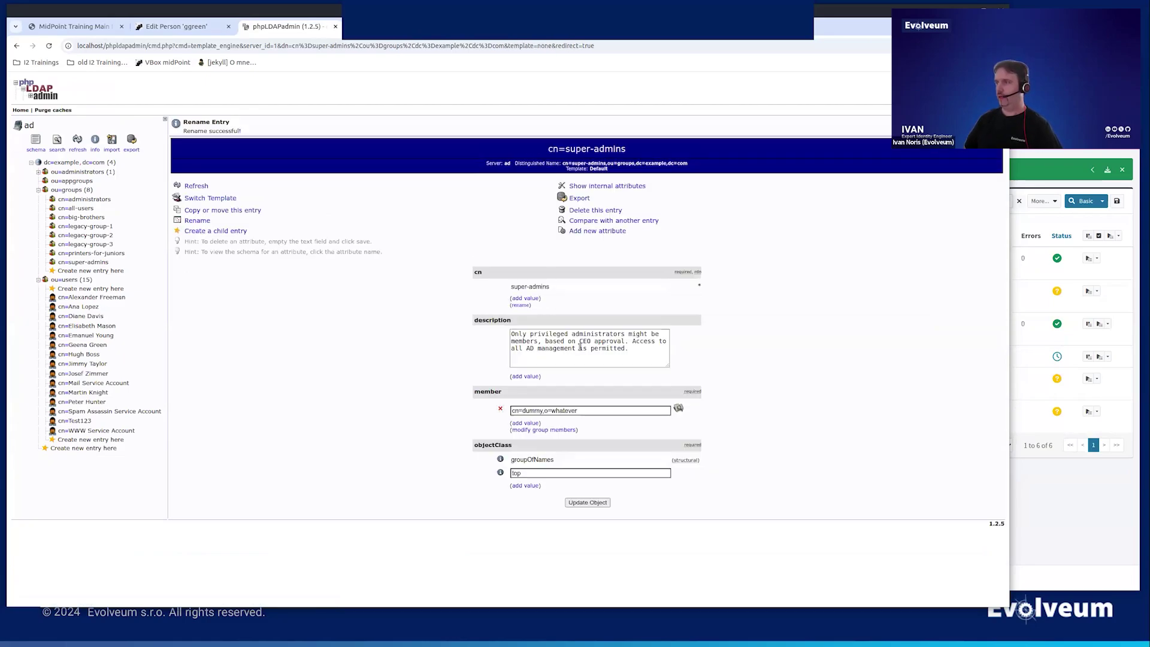
- Append "To be used with care!" to the super-admins group's description and commit the update
left_click(643, 353)
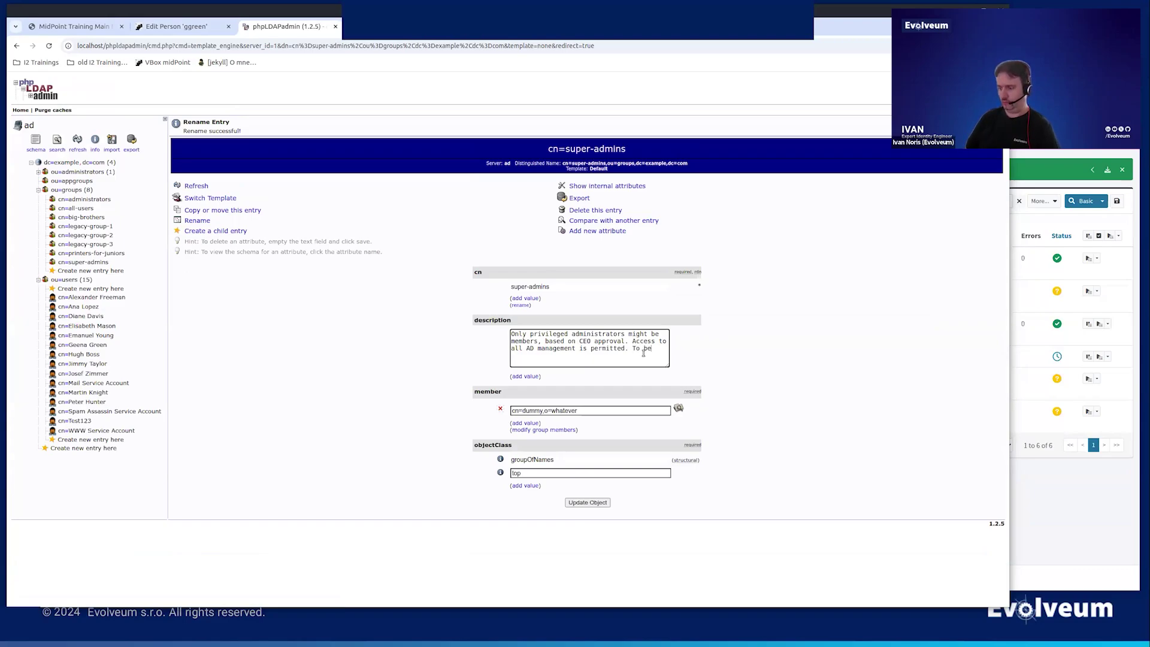
type("To be used with care!")
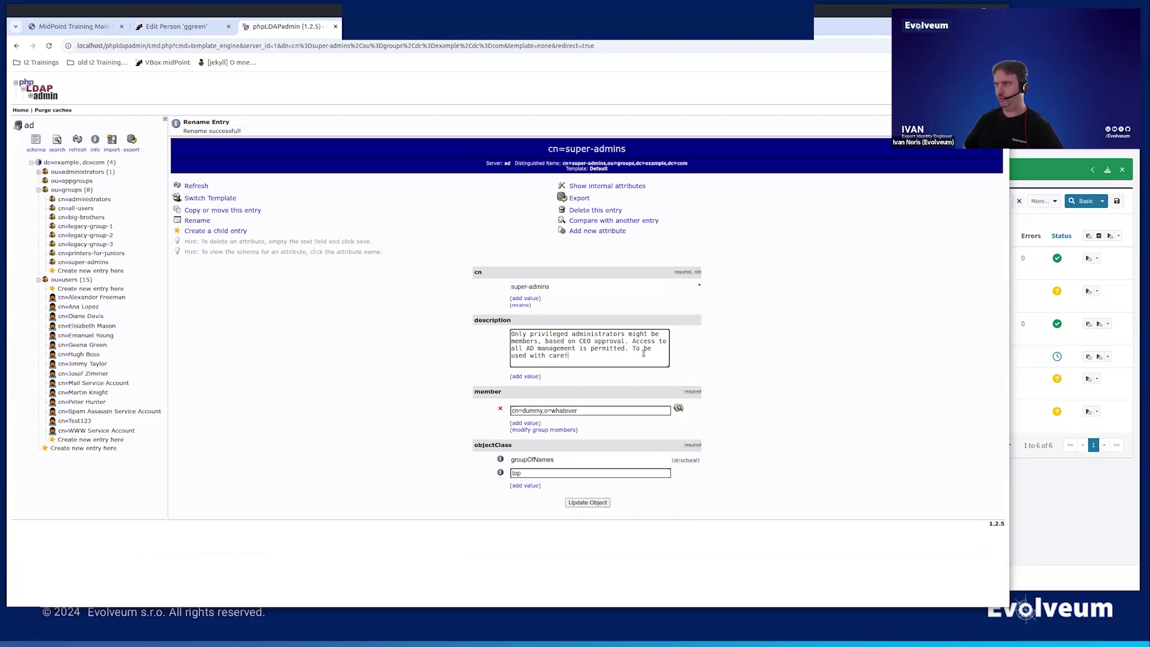
left_click(606, 503)
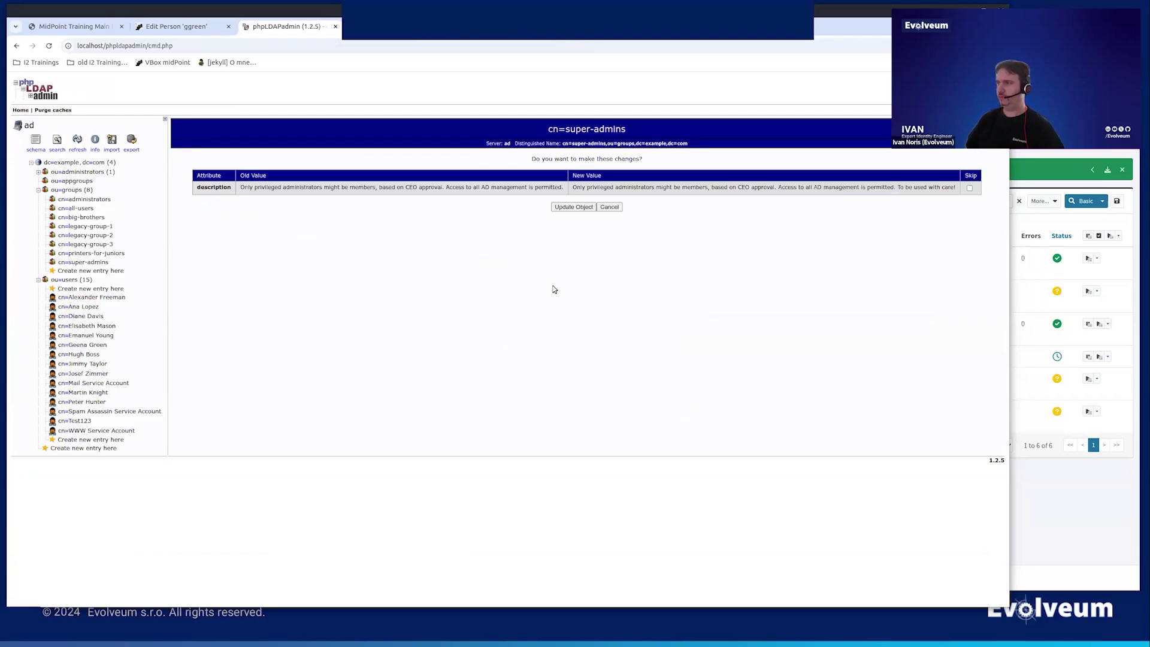
left_click(568, 207)
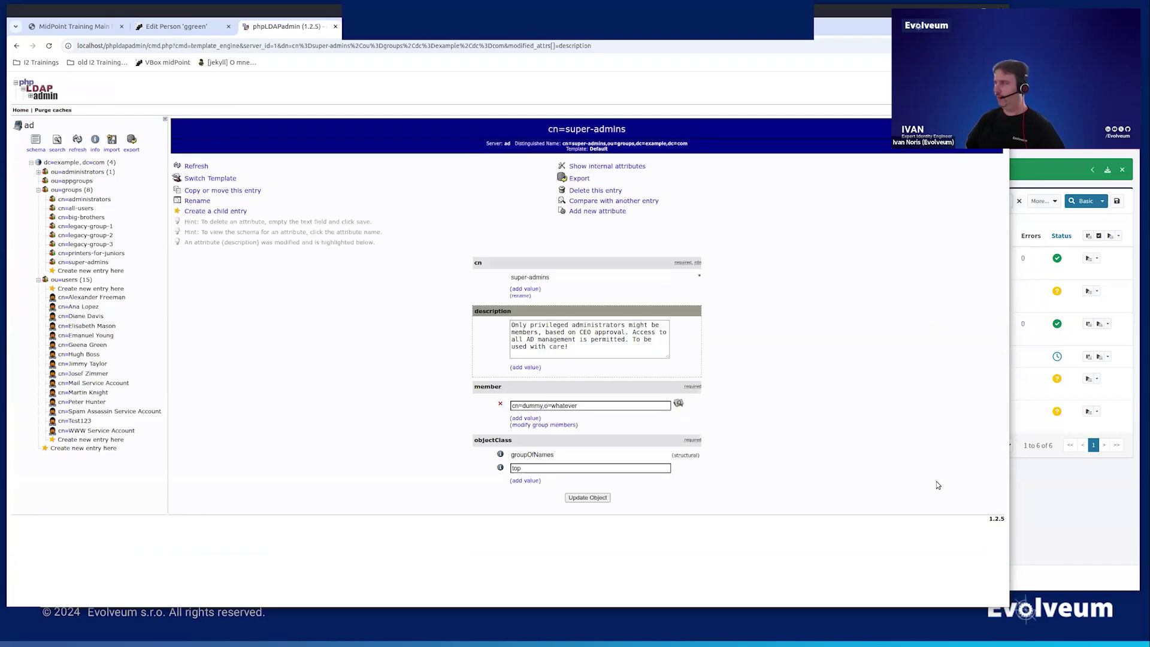
- Return to midPoint's reconciliation tasks list and run the AD Group reconciliation (real) task
left_click(1094, 541)
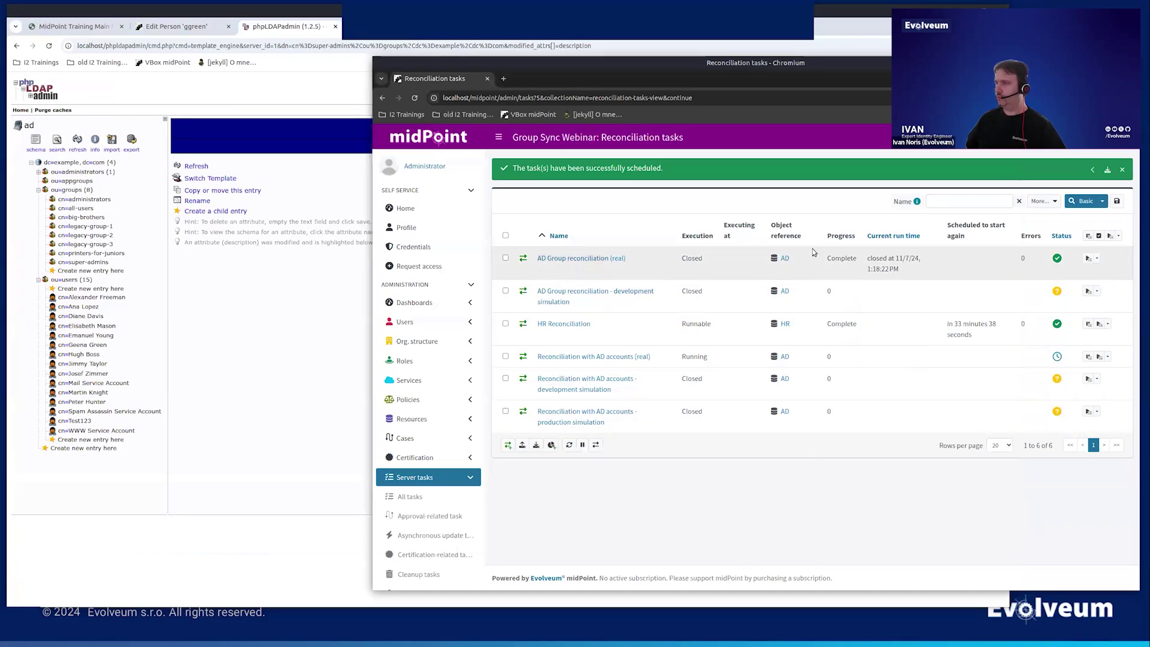
left_click(1086, 259)
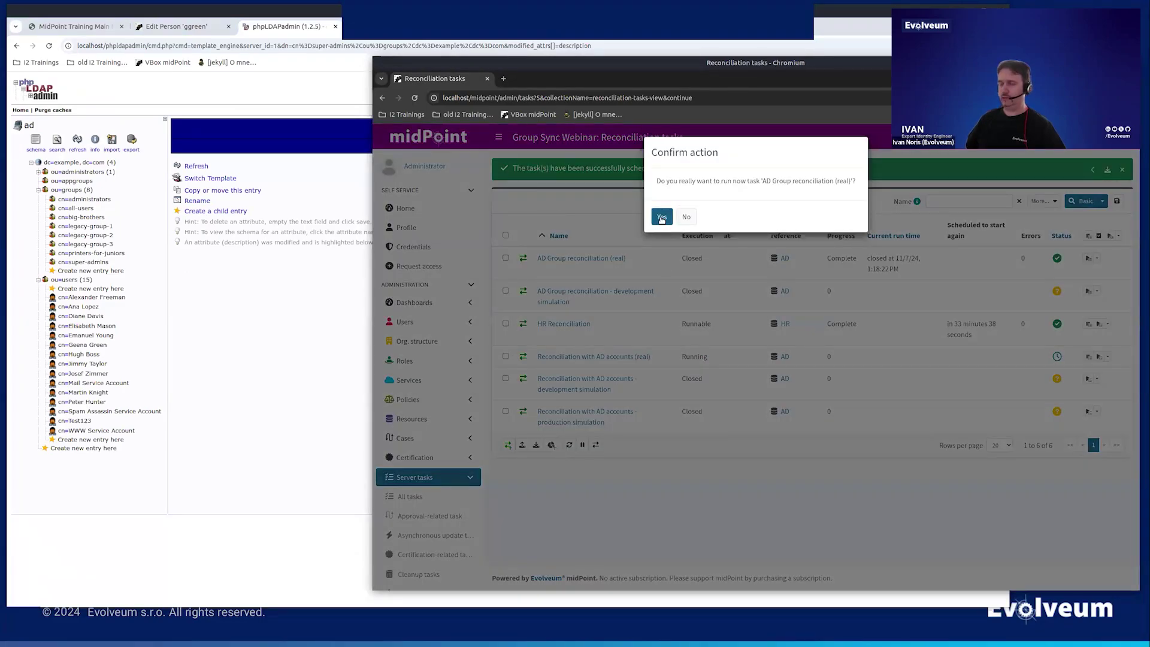
left_click(662, 218)
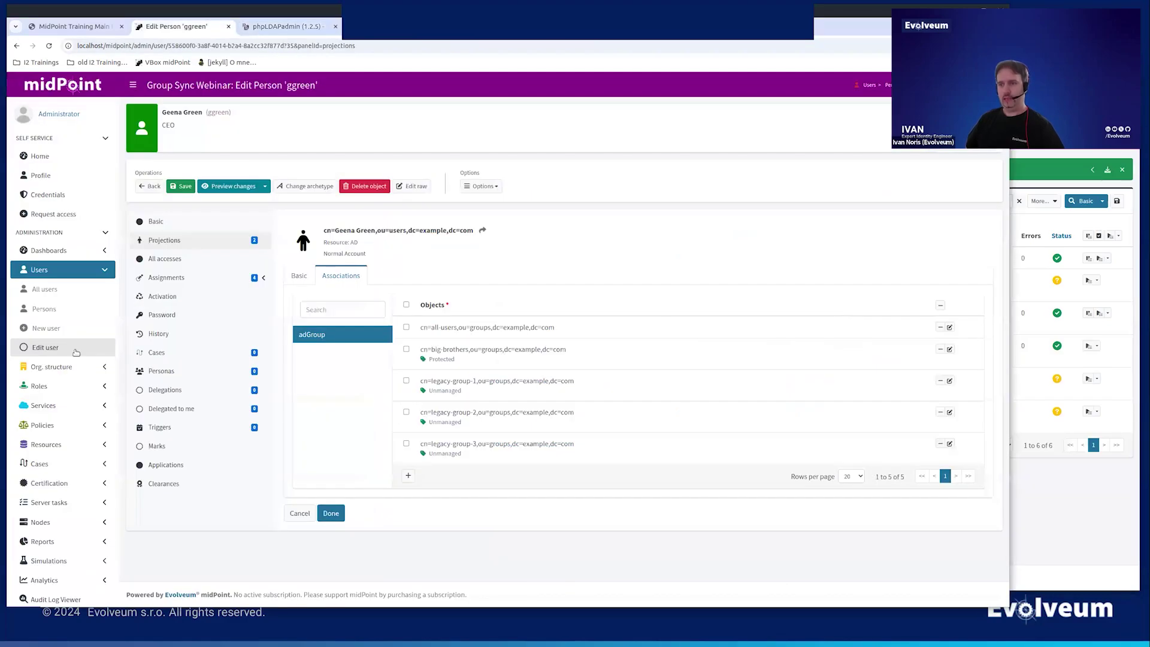
- Show the AD Group Roles and check the display name and description of the role ad:super-admins
left_click(180, 26)
left_click(66, 385)
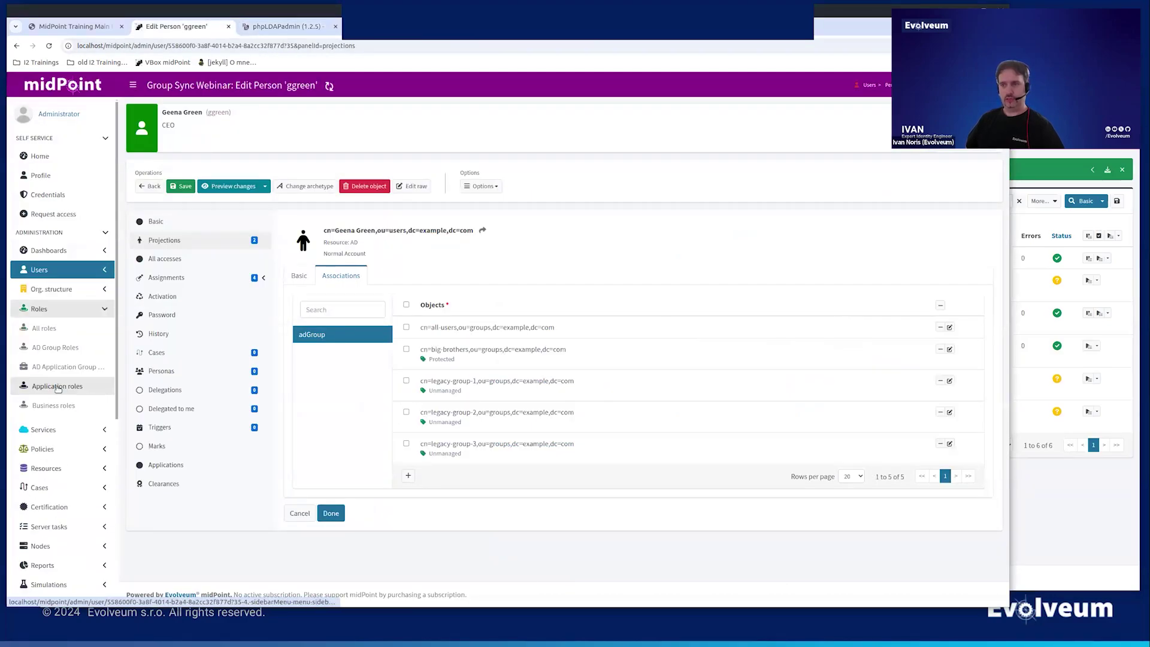
left_click(54, 347)
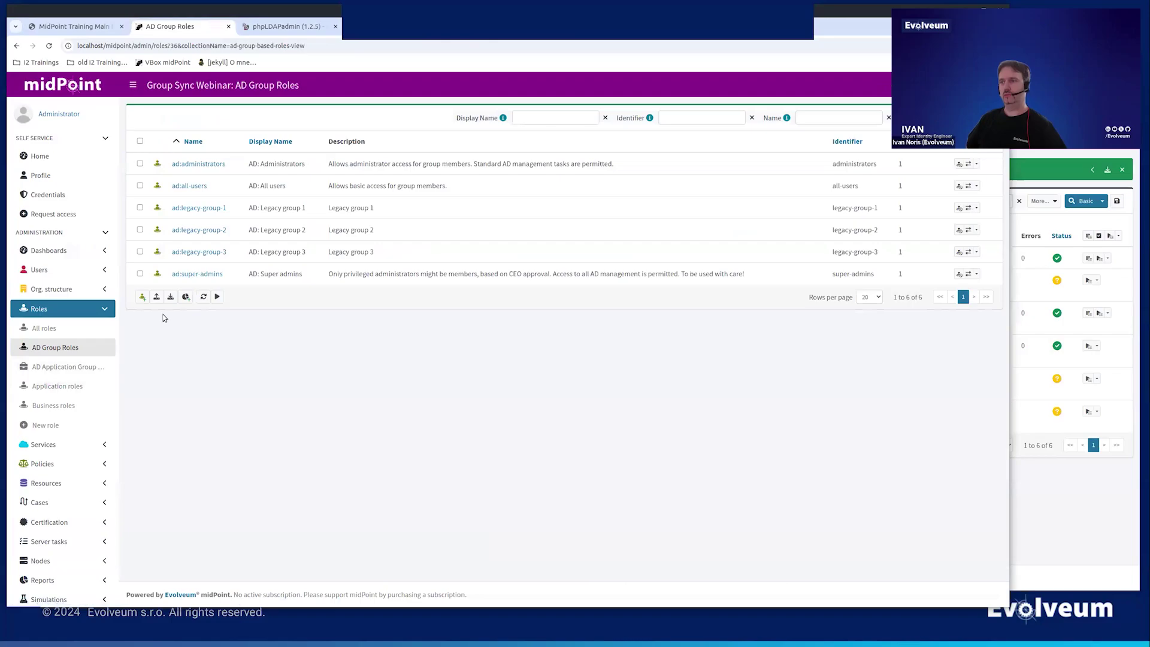
left_click_drag(166, 273, 308, 278)
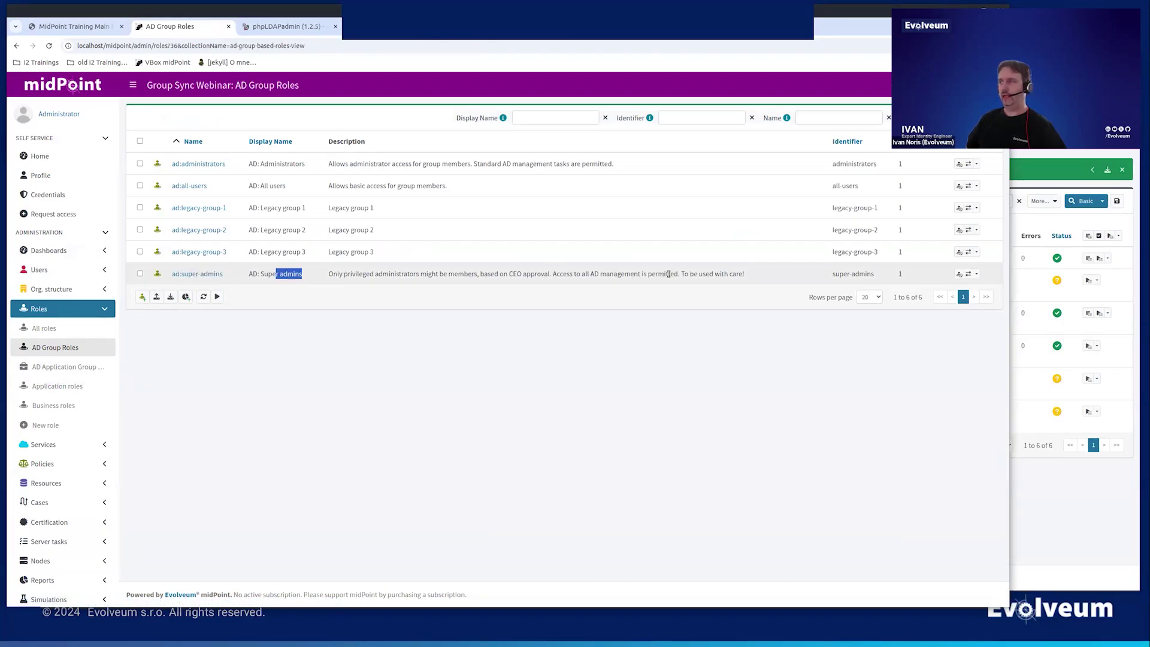
left_click_drag(678, 274, 746, 273)
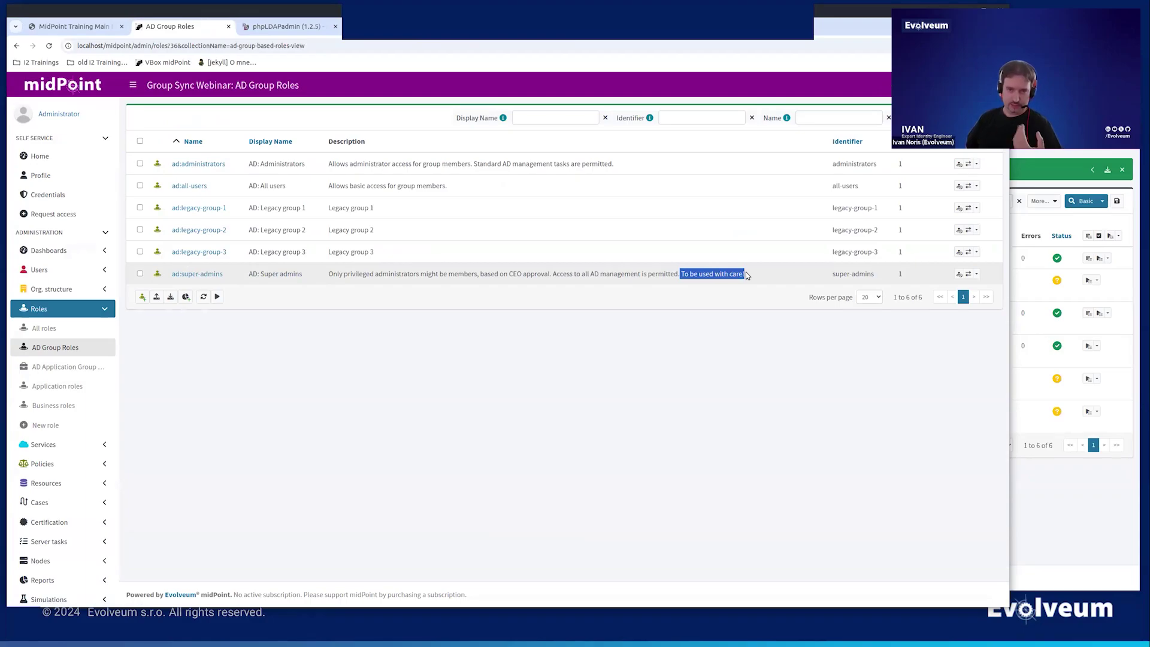
left_click(704, 344)
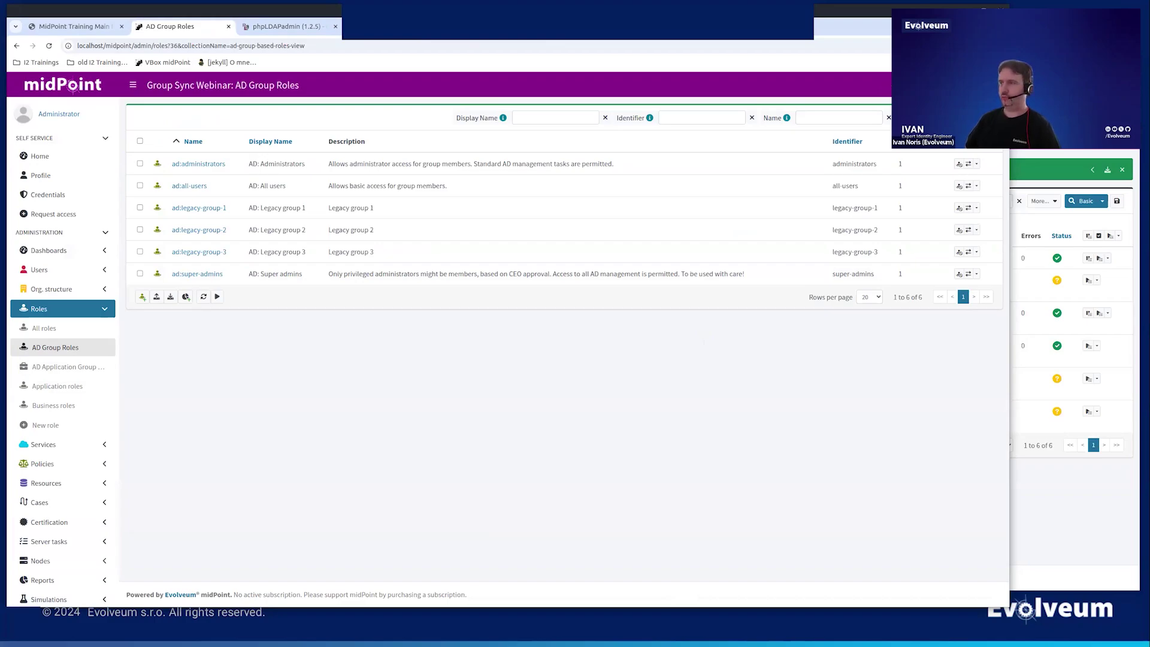
left_click(287, 27)
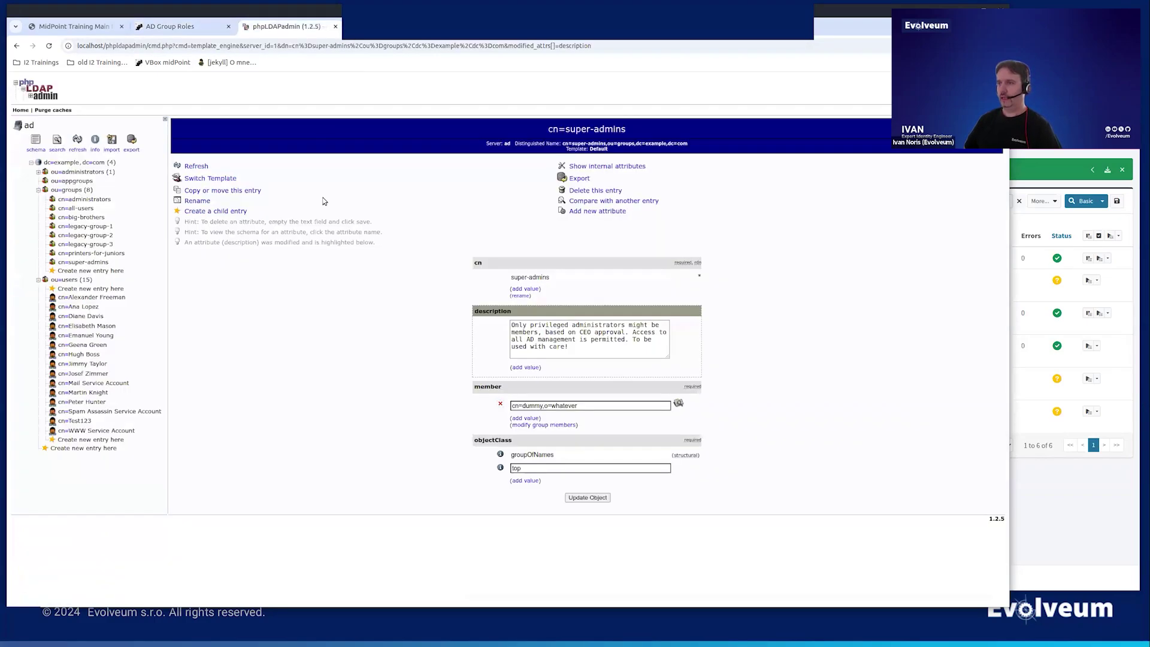
left_click(562, 425)
left_click(239, 199)
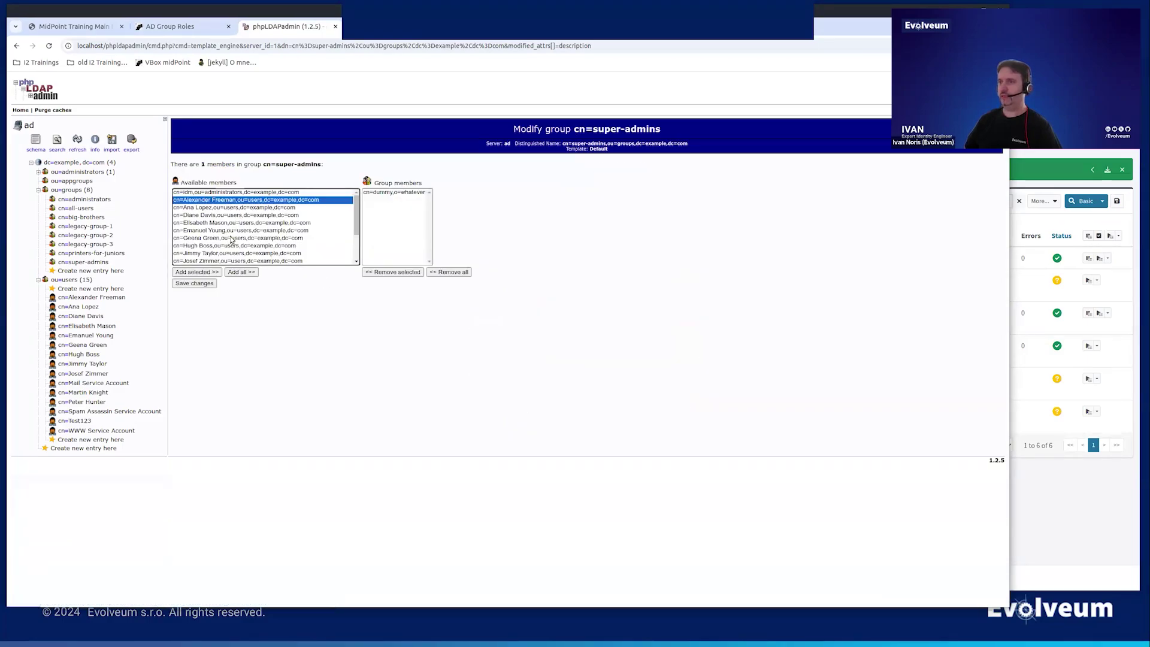
left_click(197, 272)
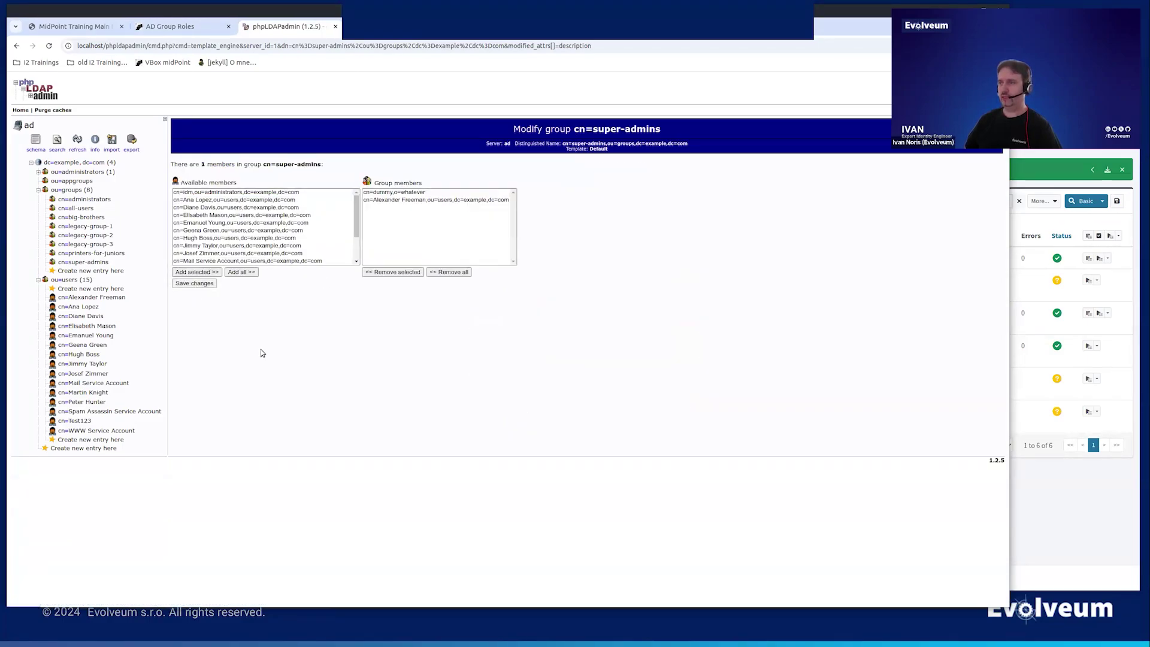
left_click(572, 212)
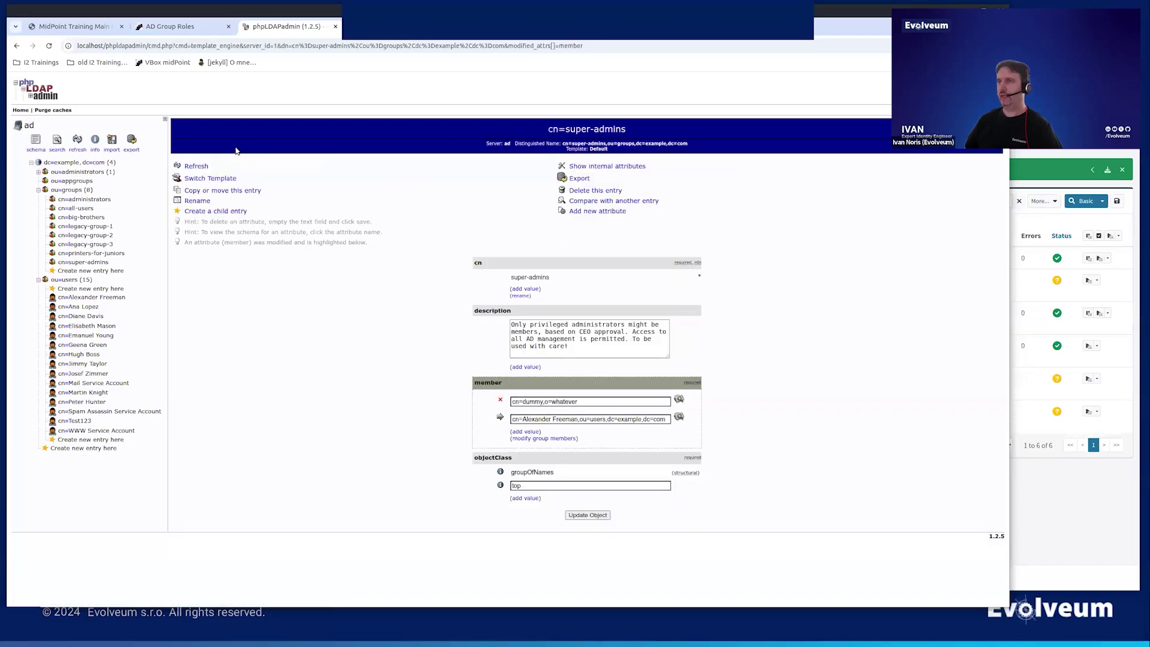
- Return to midPoint's reconciliation tasks list and run the Reconciliation with AD accounts (real) task
left_click(179, 28)
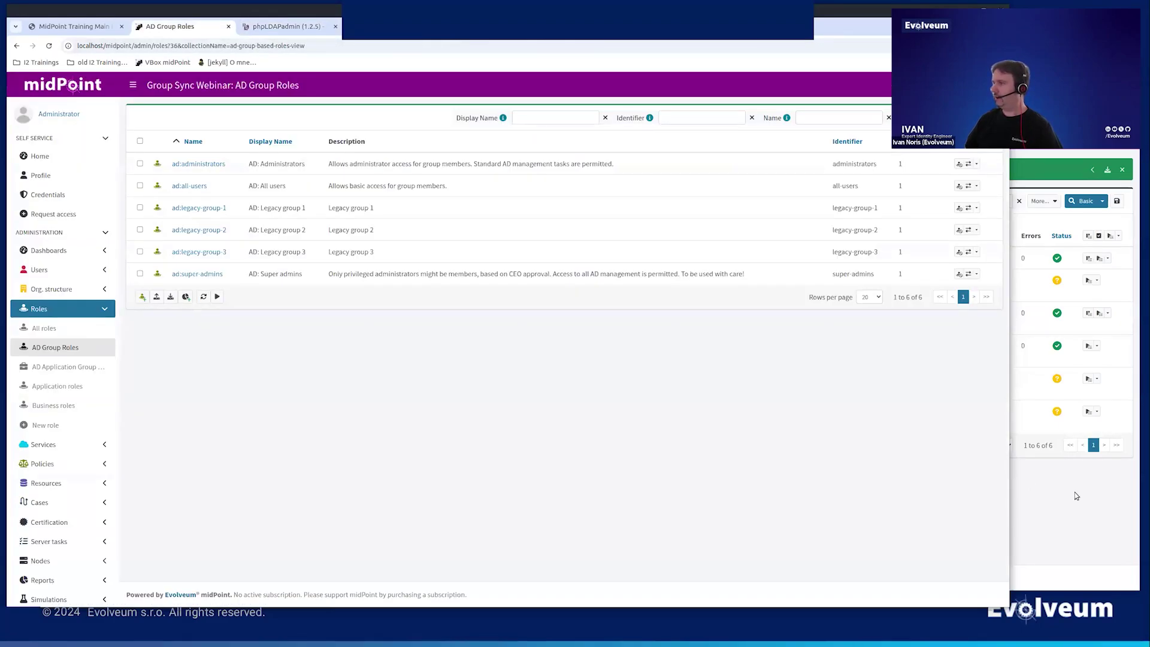
left_click(1076, 496)
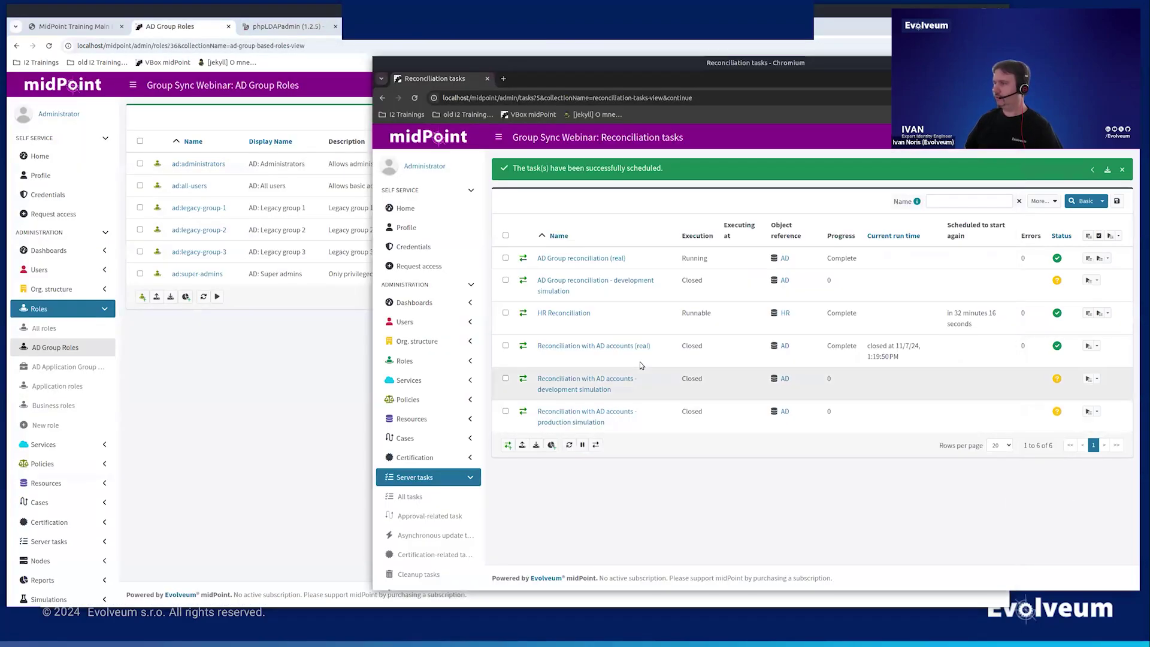
left_click(1087, 348)
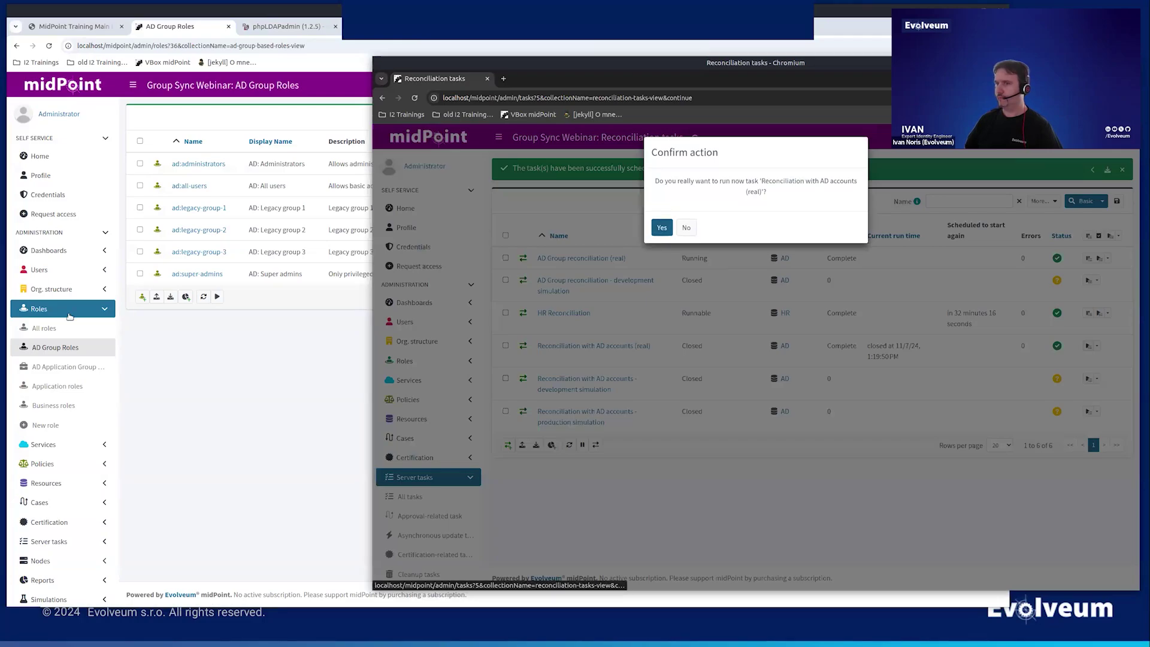
left_click(662, 228)
- Open the Sales Representative's person record and check all assignments for the AD: Super admins role
left_click(57, 271)
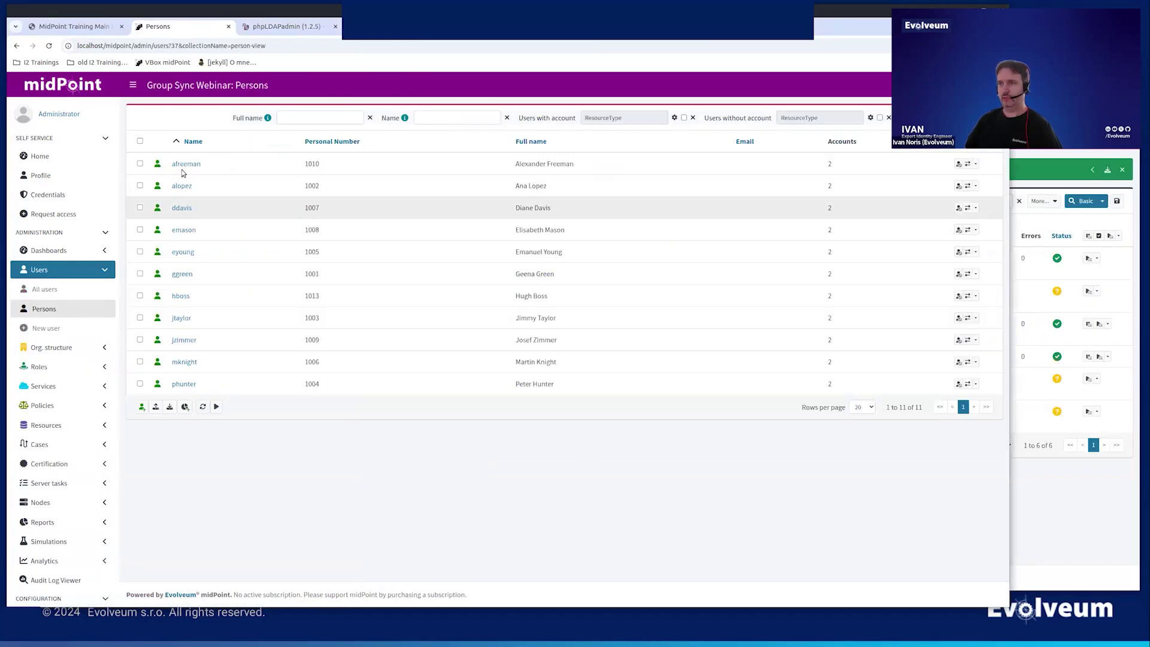
left_click(186, 164)
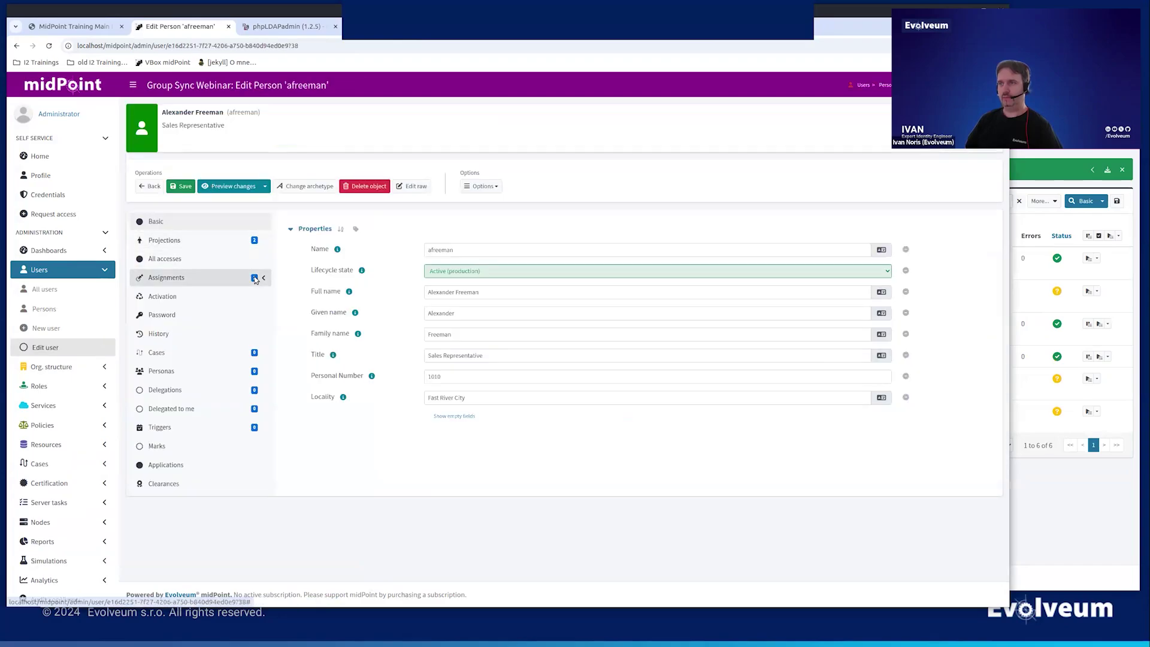
left_click(255, 277)
left_click(247, 295)
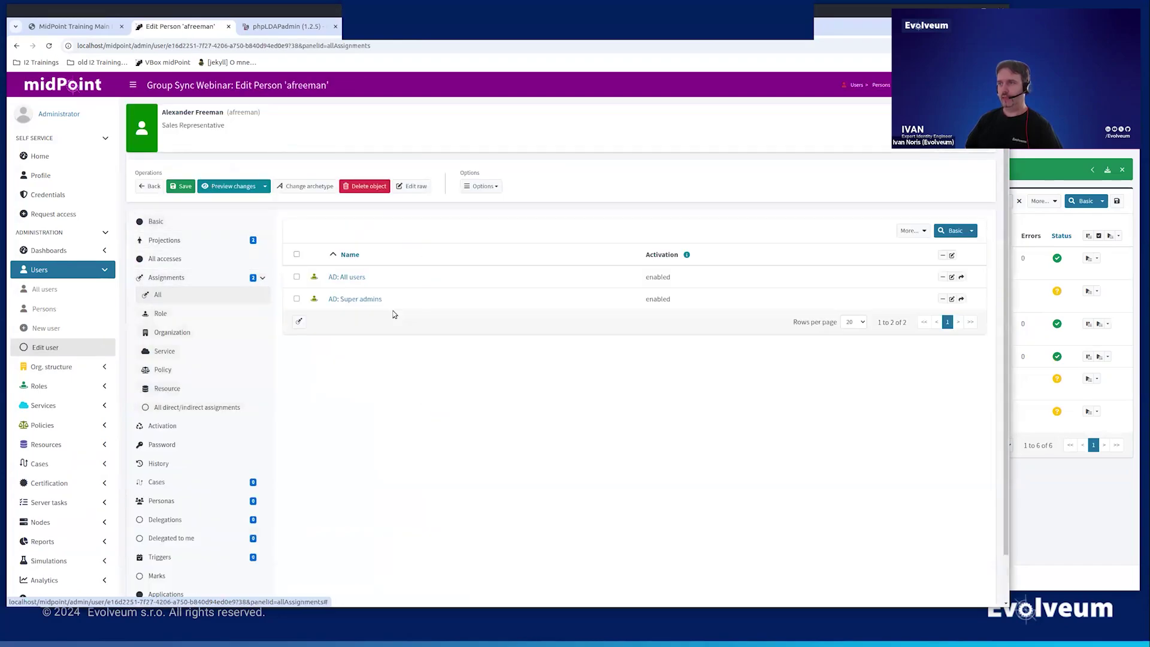
left_click_drag(385, 302, 328, 300)
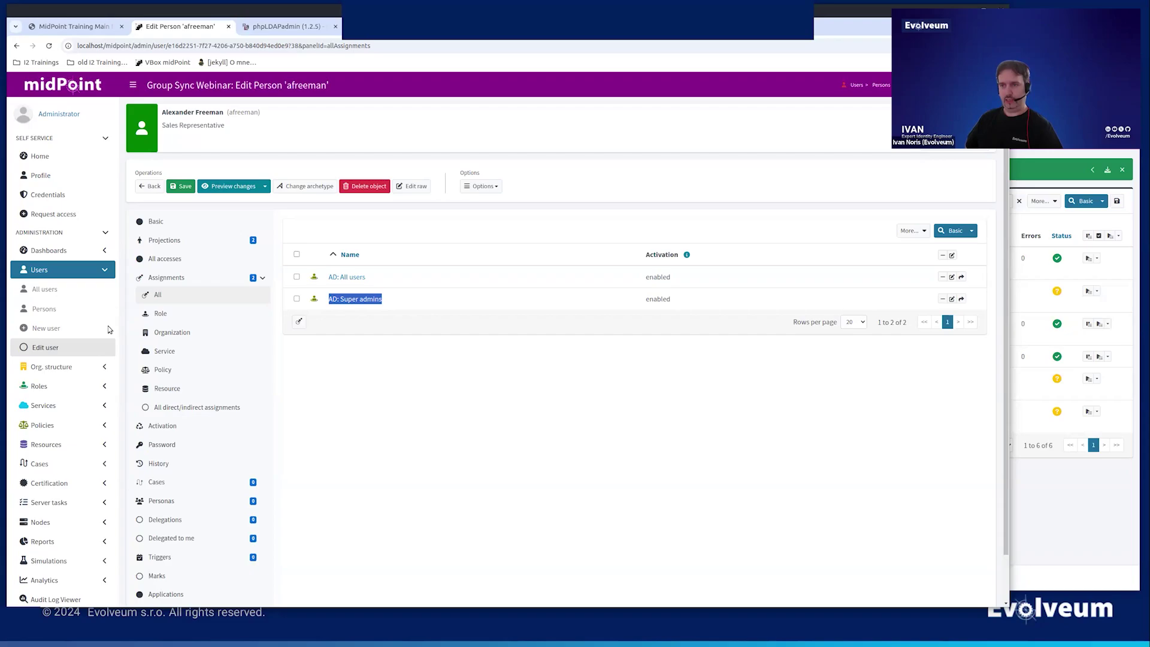
- Open the AD resource and review the marks and owners of its AD Group entitlements
left_click(54, 347)
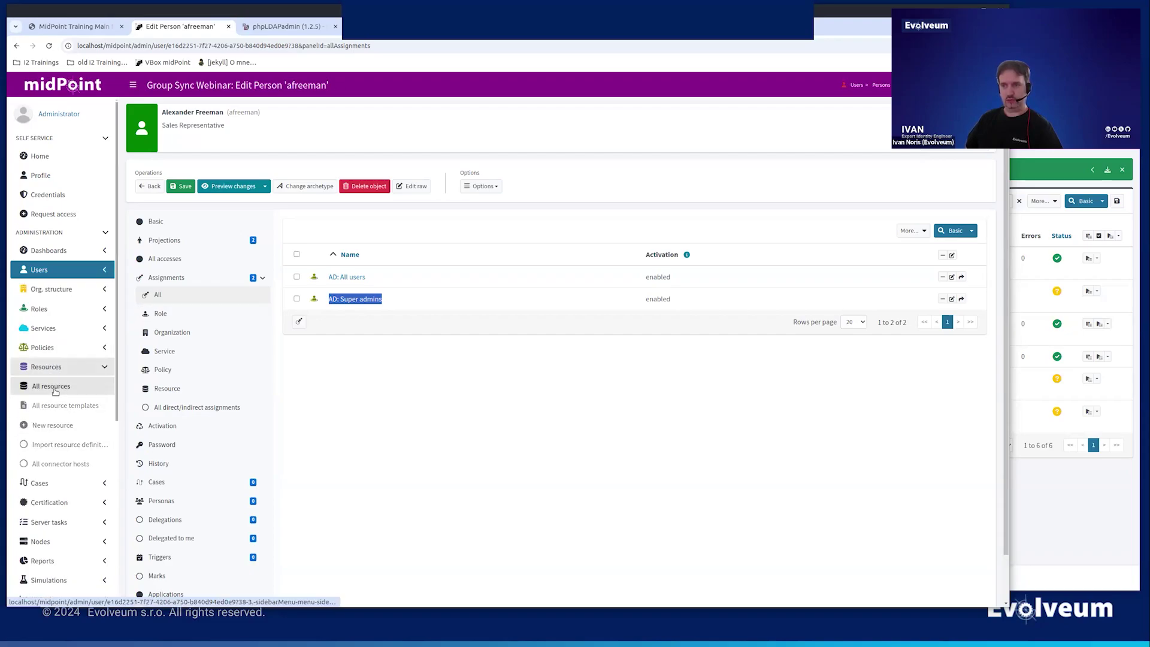
left_click(53, 388)
left_click(176, 164)
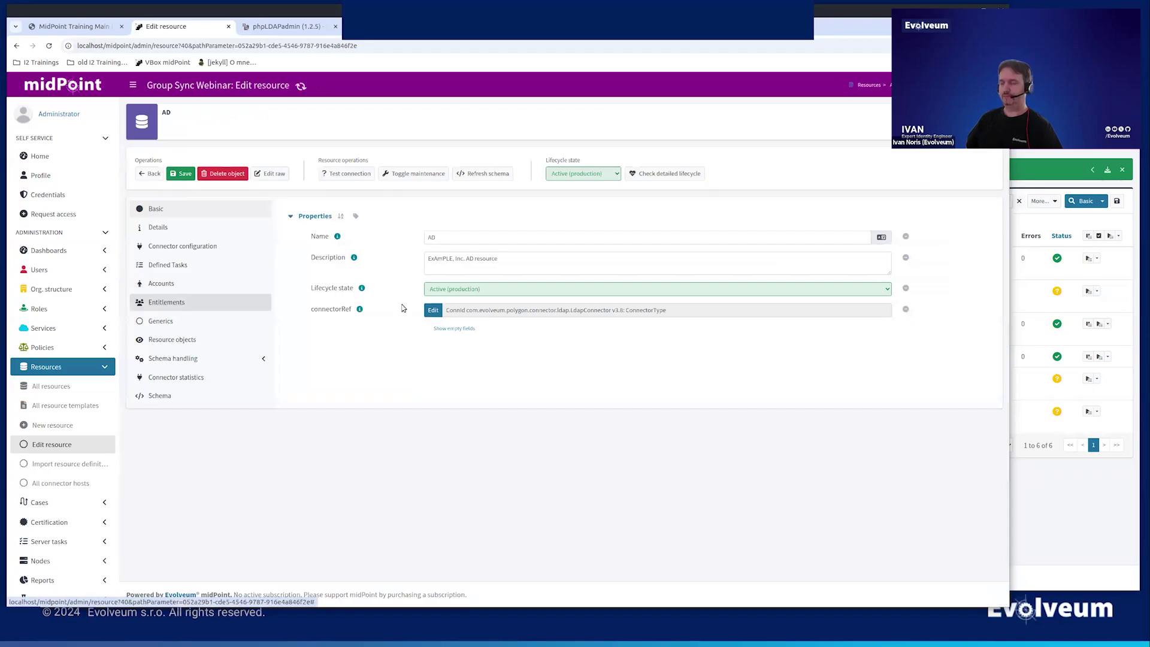
left_click(213, 302)
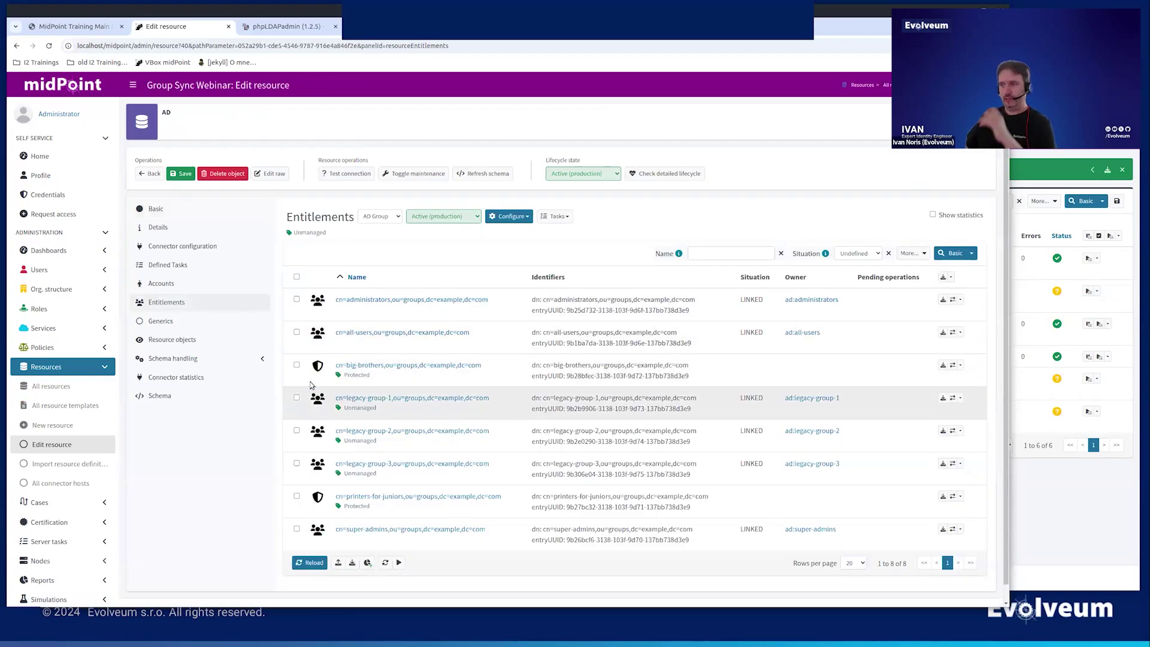
double_click(303, 233)
left_click(305, 234)
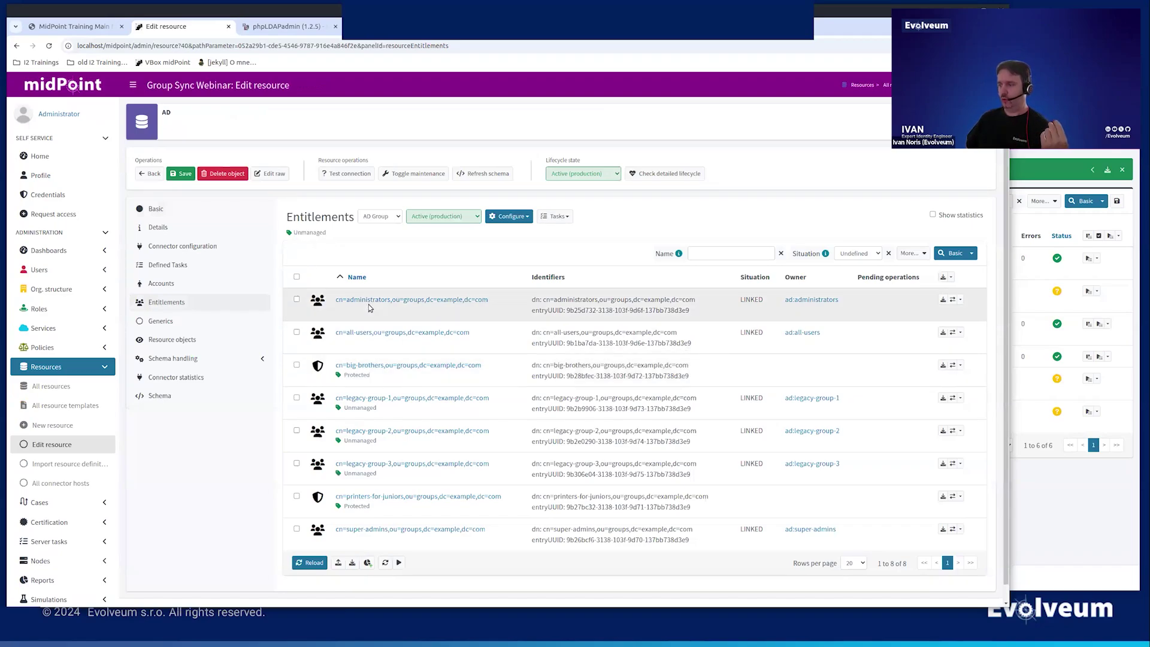
- Preview the changes from appending "xxx" to the ad:administrators role's description, and go back to the entitlements without saving
left_click(823, 304)
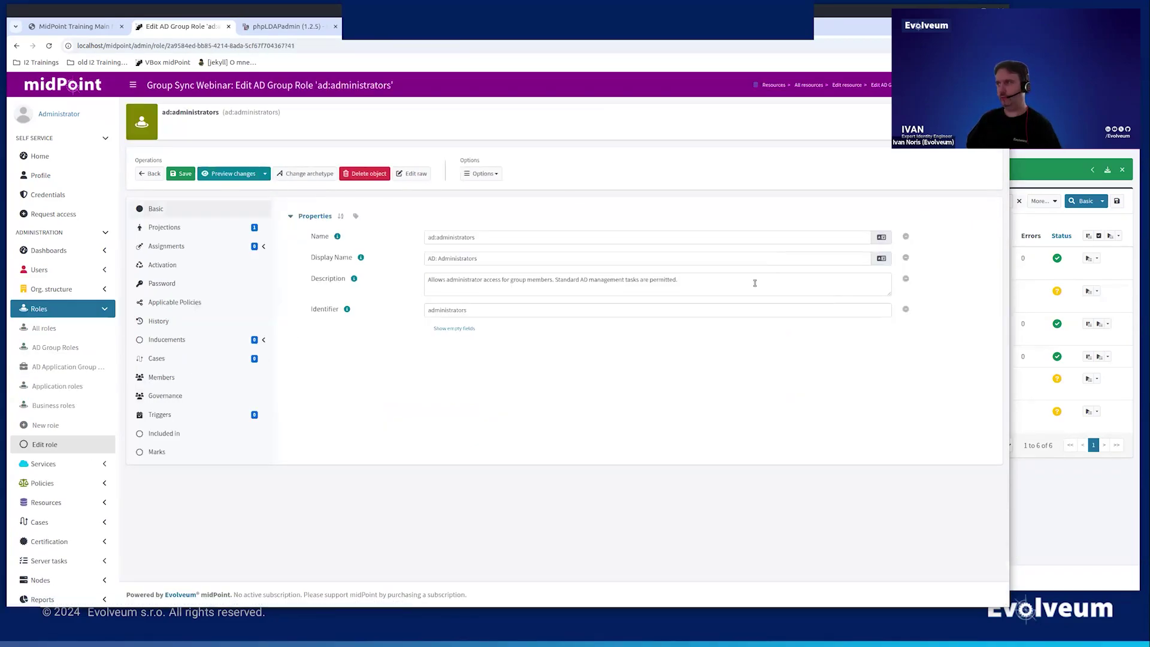
left_click(754, 283)
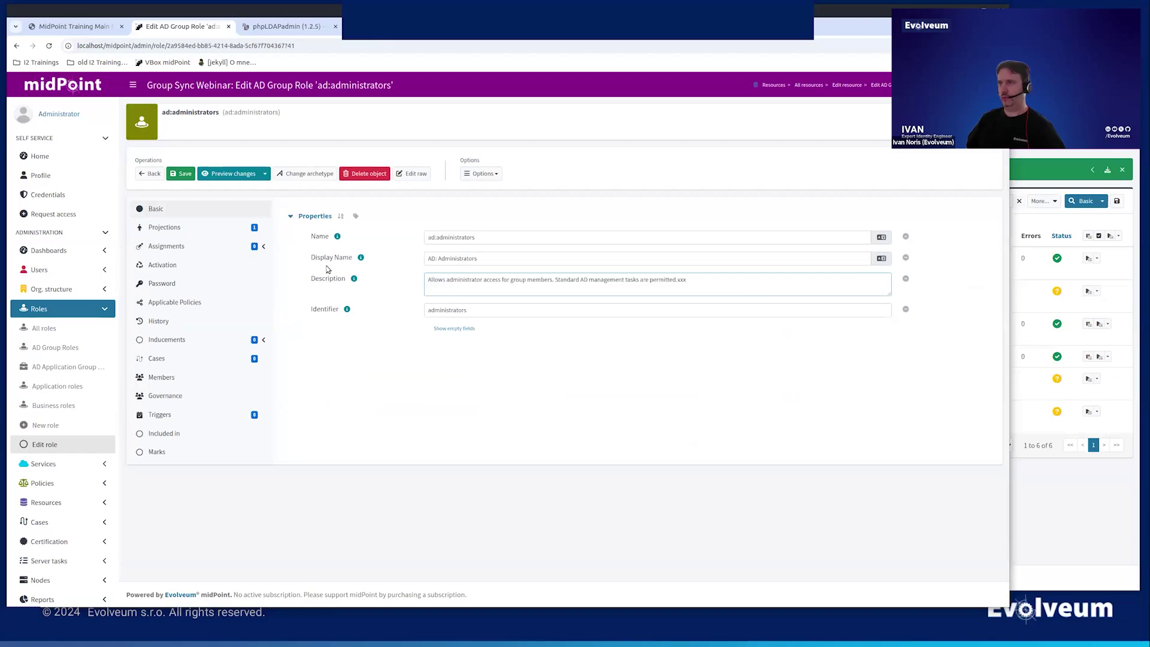
left_click(233, 173)
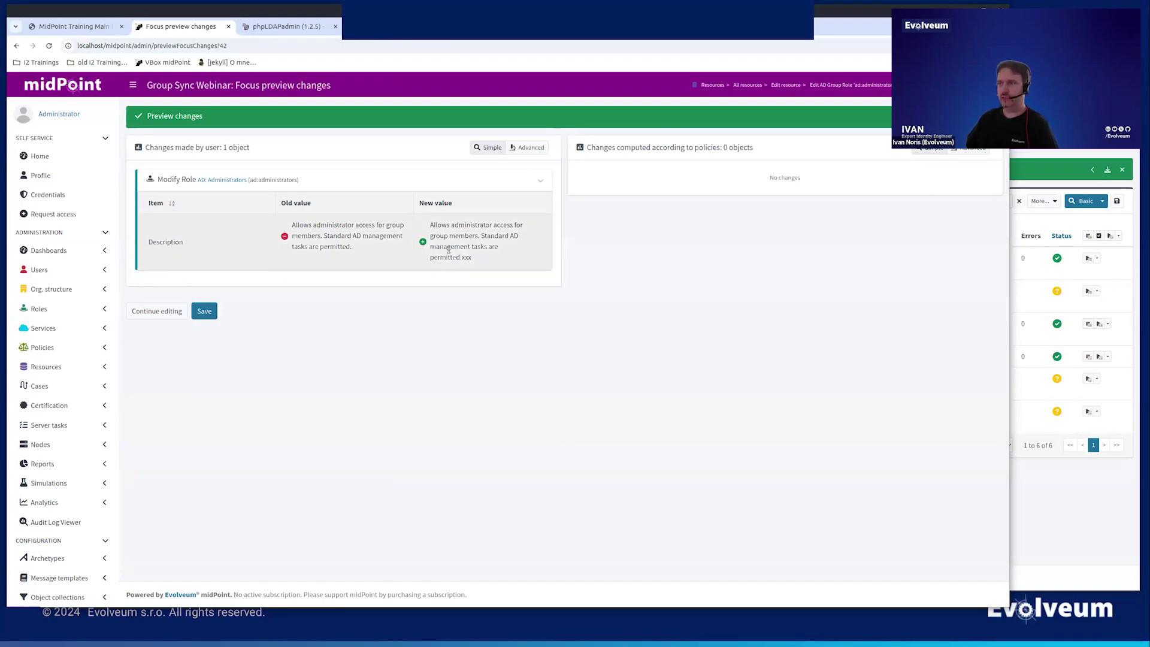
left_click_drag(590, 148, 759, 159)
left_click(758, 147)
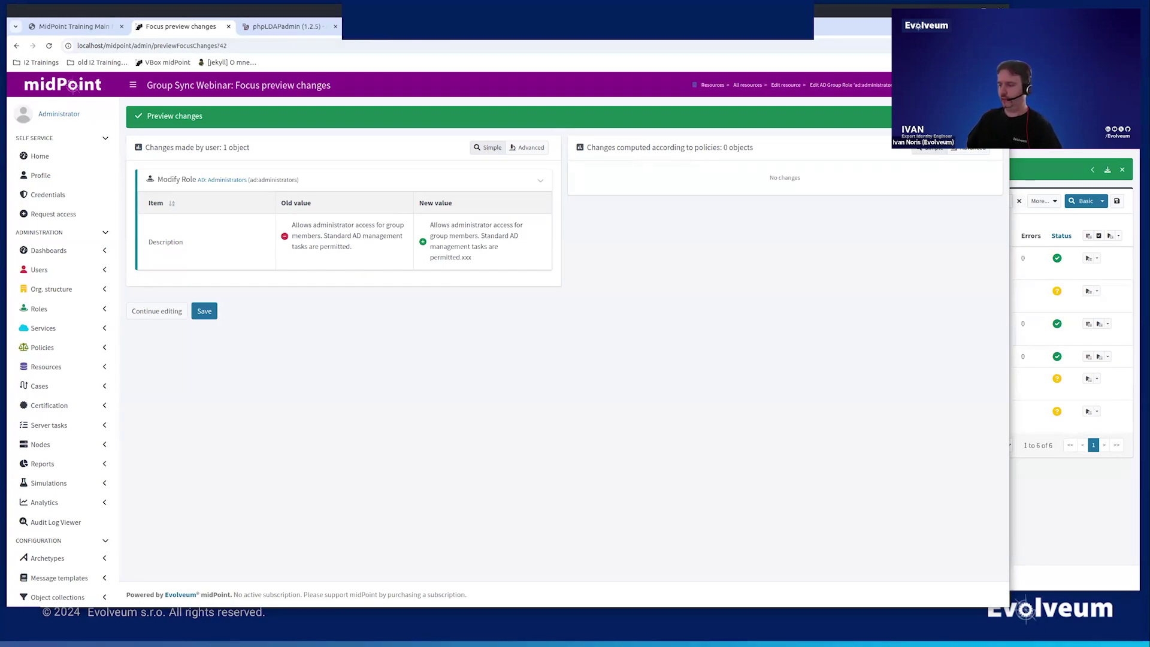
left_click(155, 310)
left_click(152, 173)
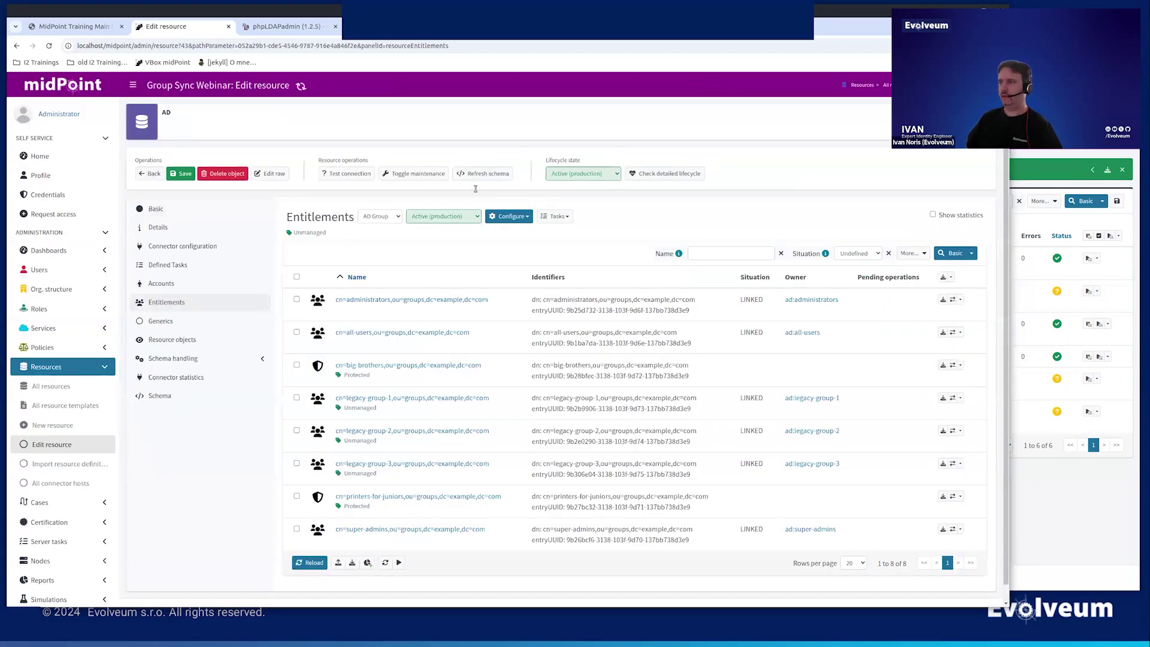
- Add a Managed mark with type Apply and lifecycle state Proposed (simulation) to the cn=administrators group and save it
left_click(960, 299)
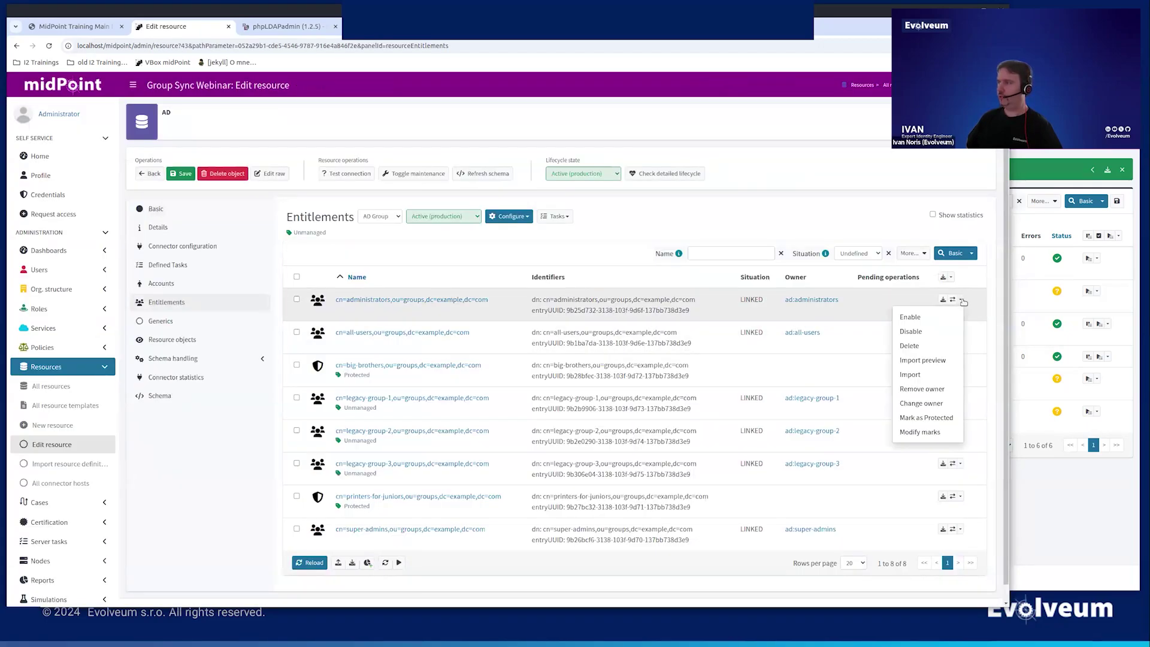
left_click(919, 432)
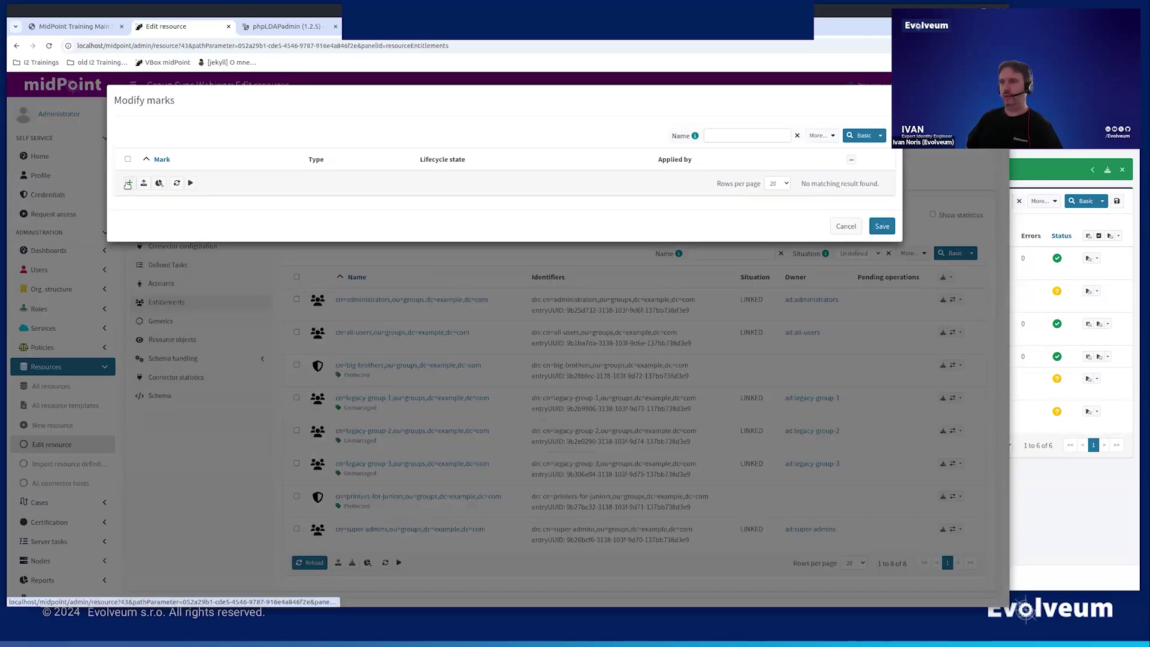
left_click(128, 184)
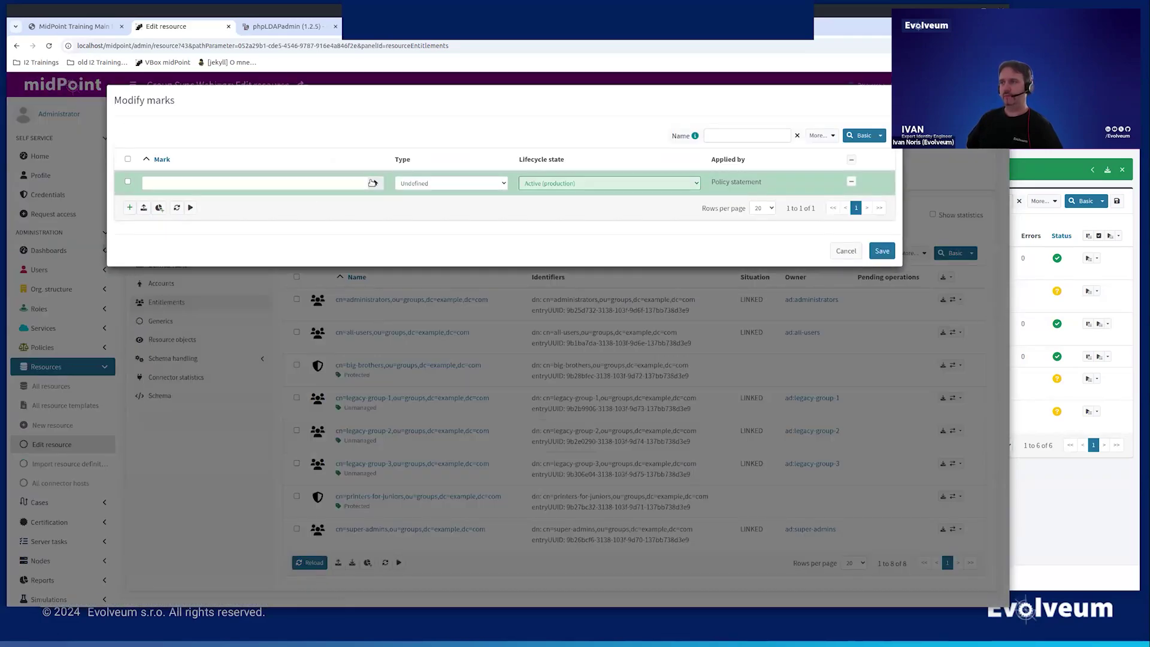
left_click(375, 182)
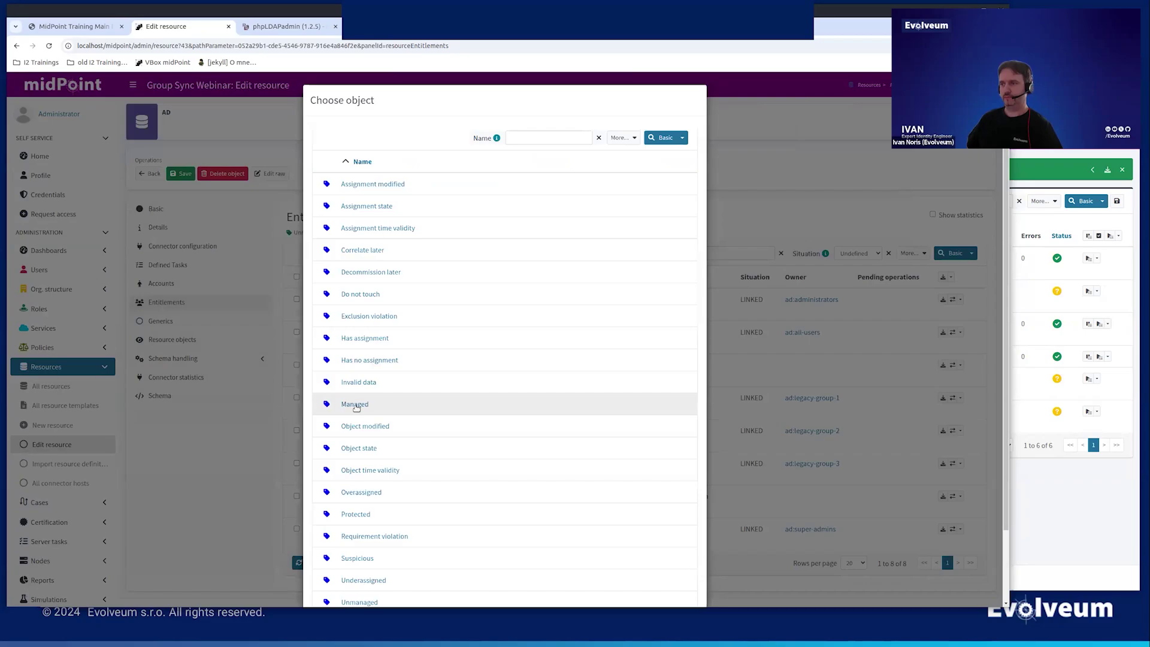
left_click(355, 404)
left_click(470, 183)
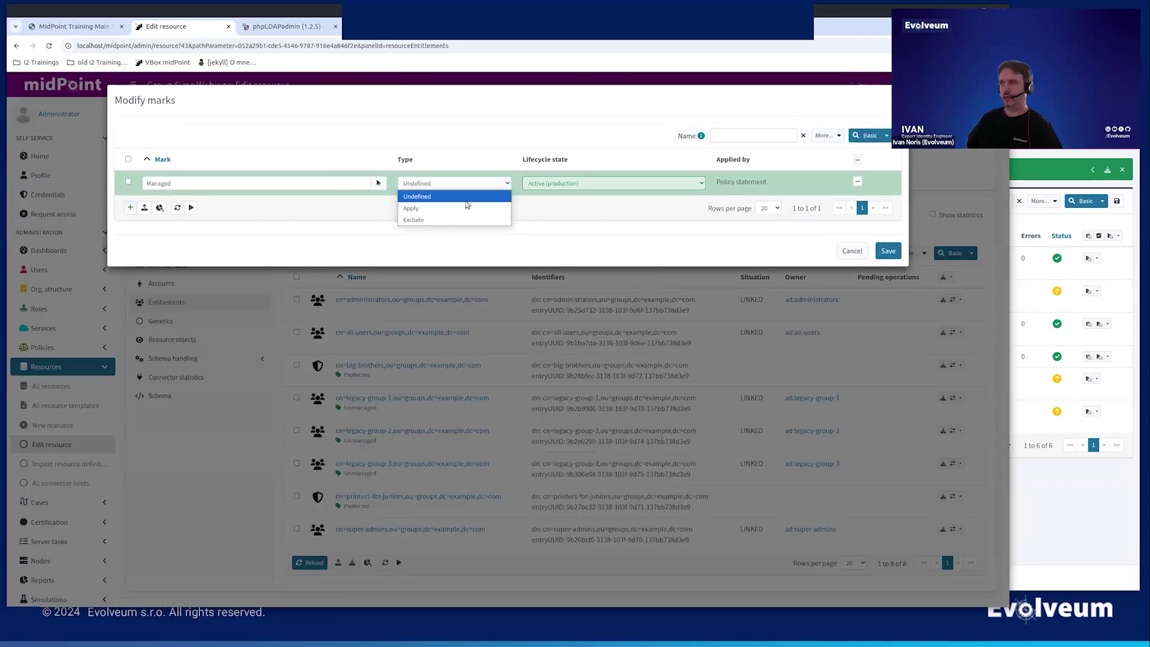
left_click(455, 208)
left_click(543, 182)
left_click(551, 213)
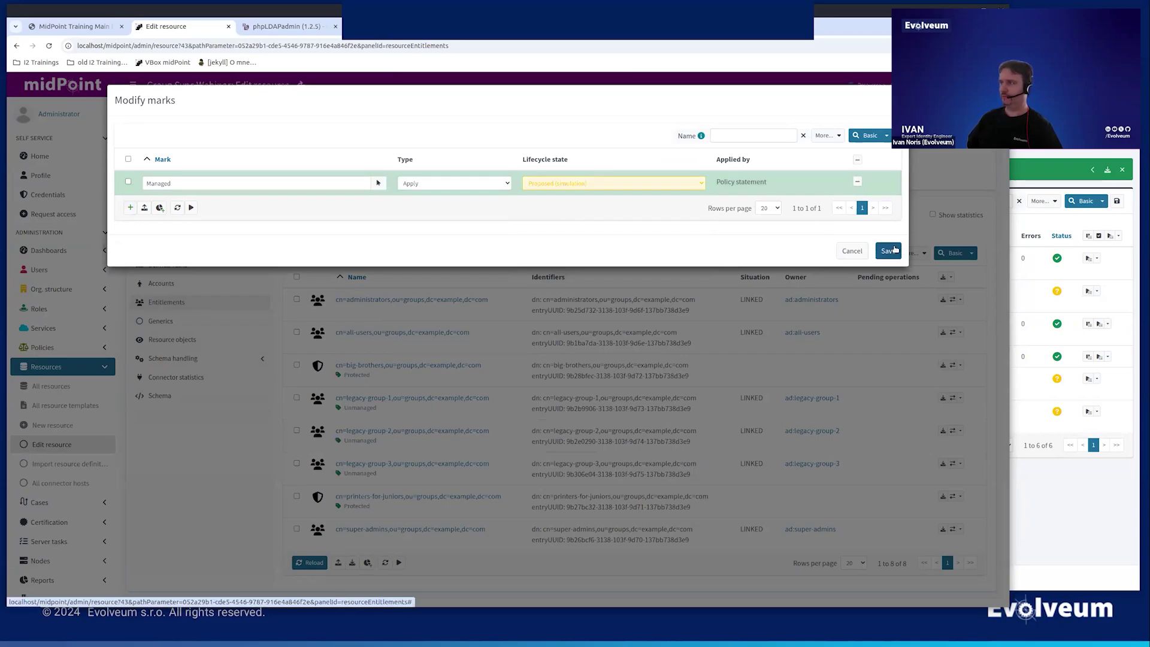
left_click(892, 251)
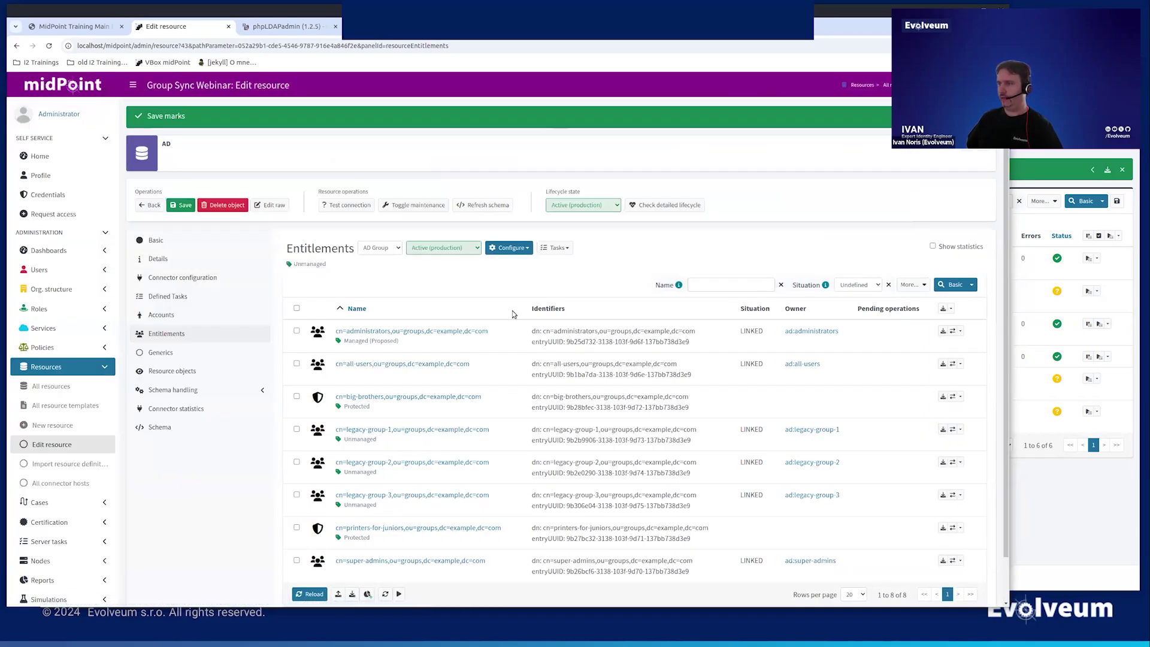
left_click_drag(399, 340, 353, 341)
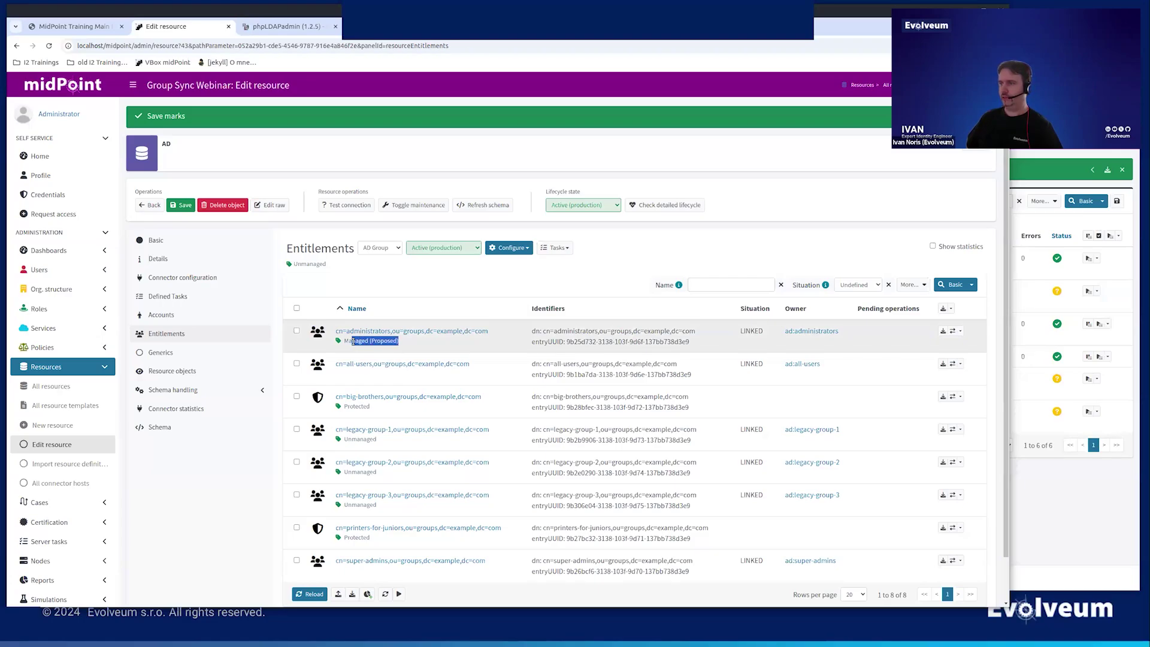
left_click(472, 349)
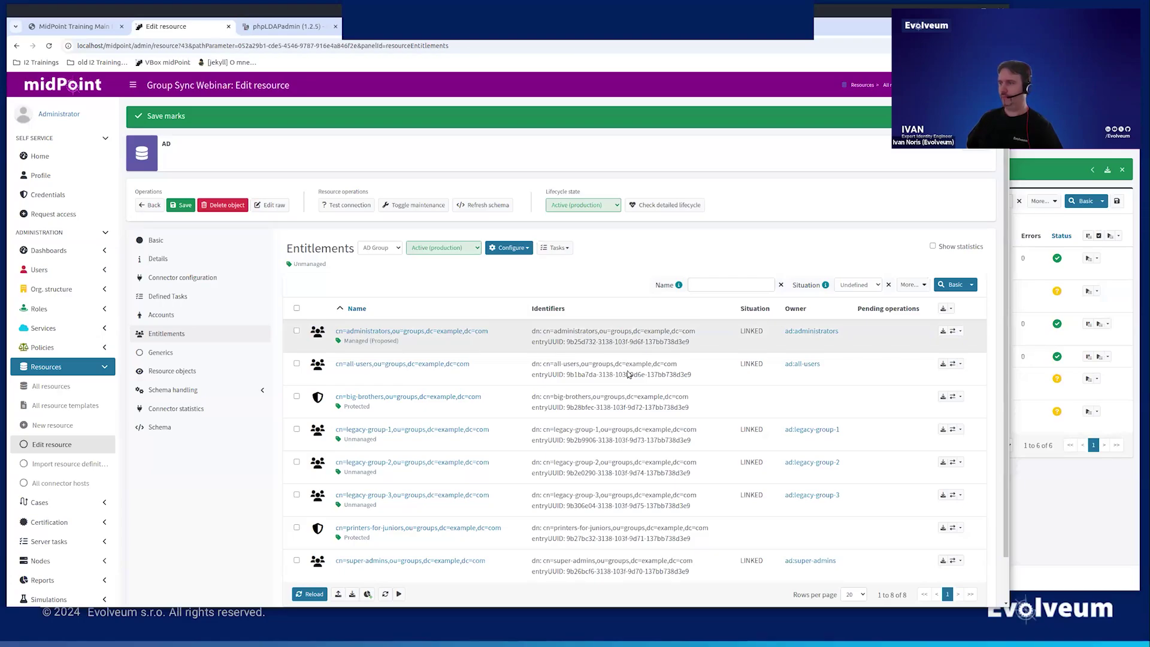
- Add a Managed mark with type Apply and lifecycle state Proposed (simulation) to the cn=all-users group and save it
left_click(960, 365)
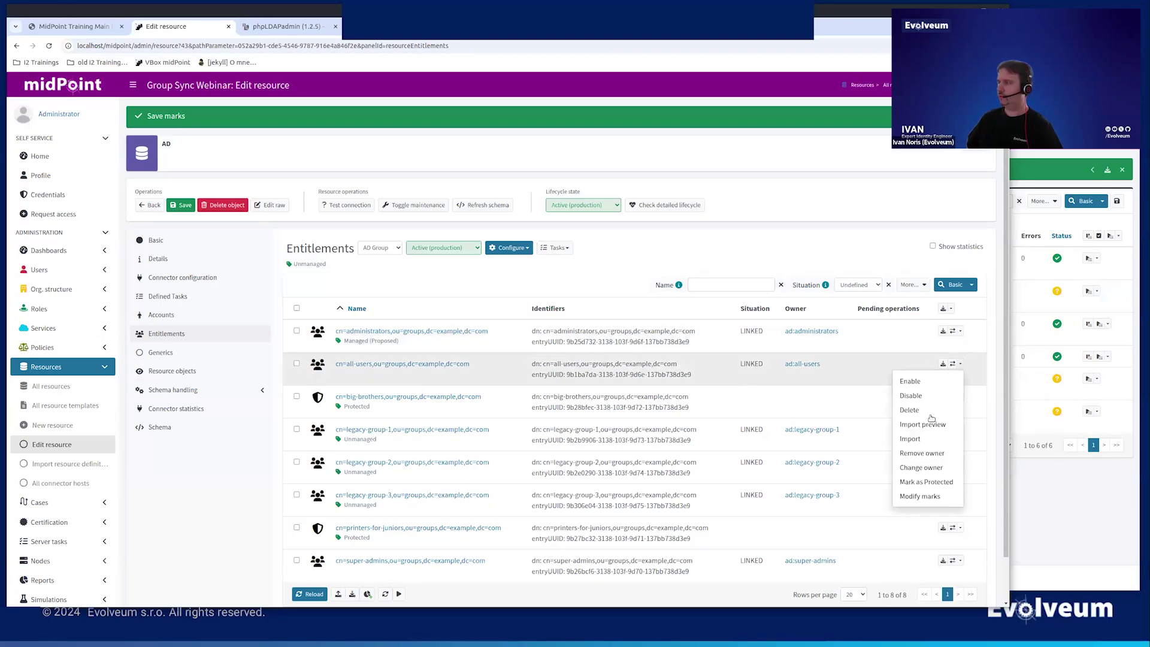
left_click(922, 496)
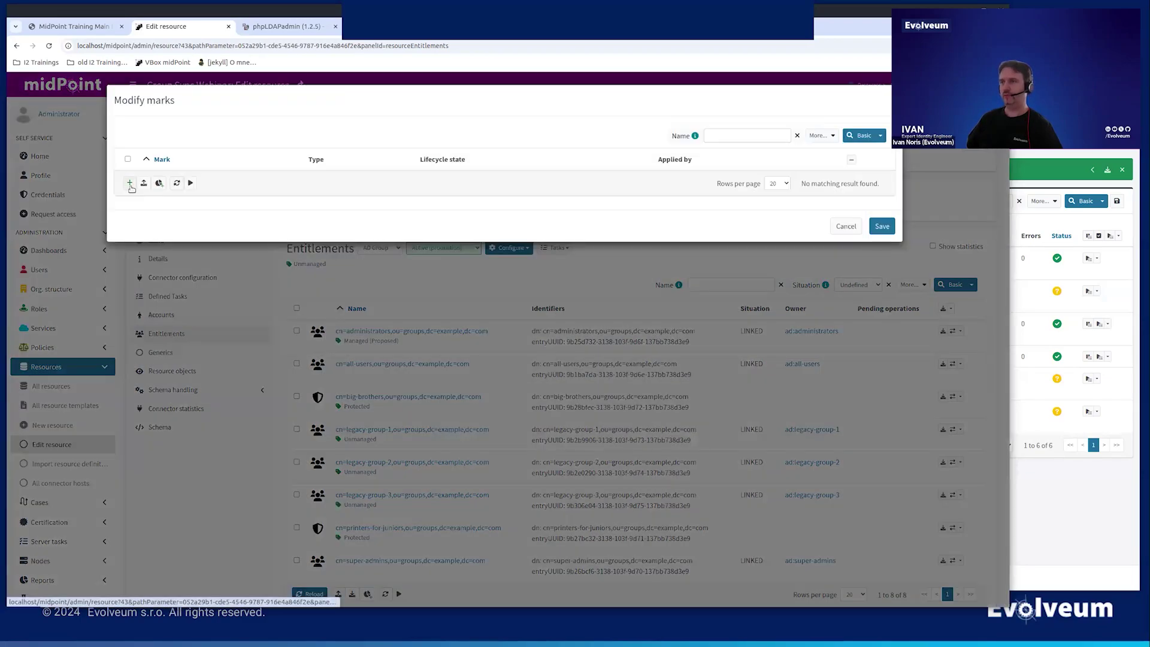
left_click(129, 183)
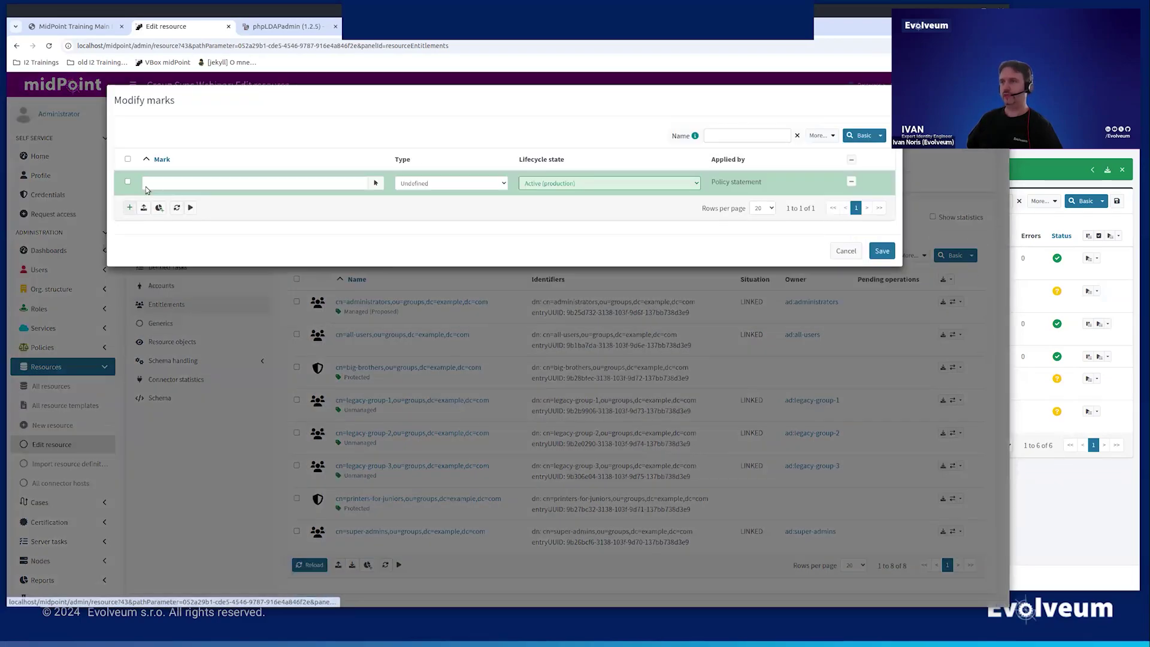
left_click(224, 188)
type("man")
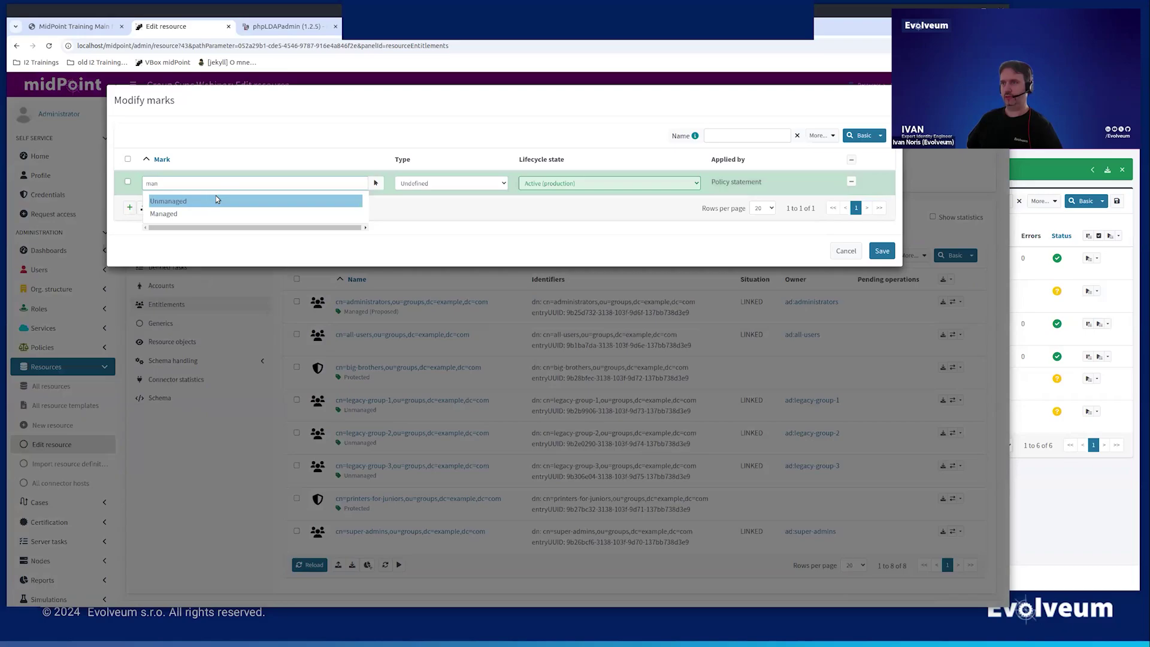
left_click(221, 214)
left_click(426, 184)
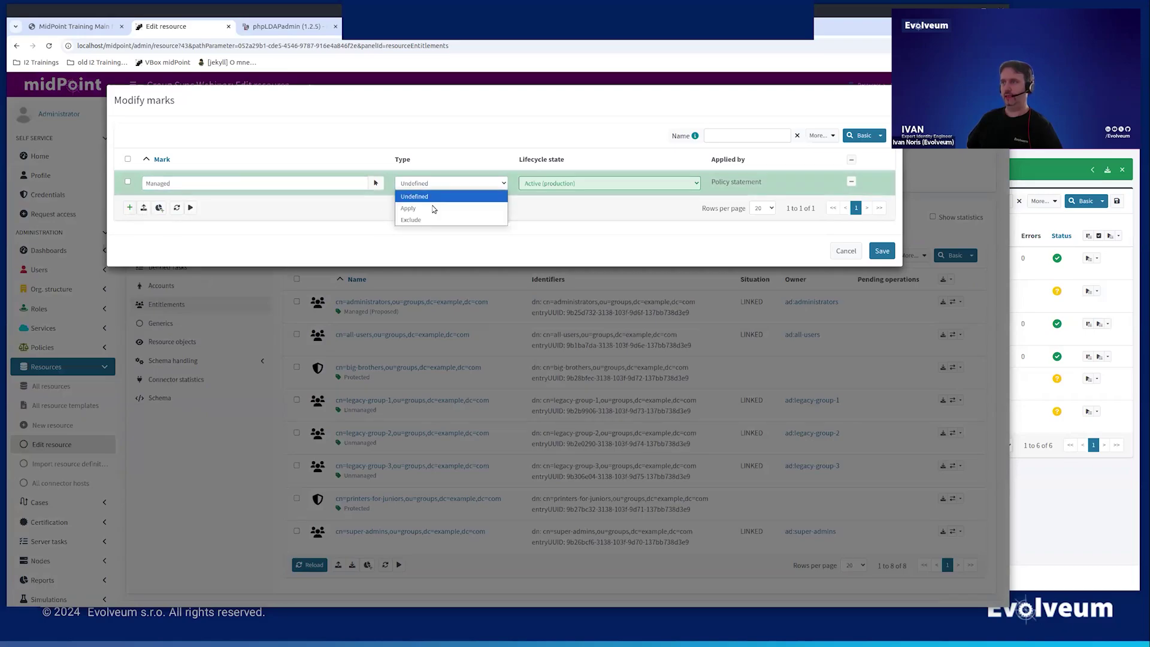
left_click(431, 209)
left_click(540, 183)
left_click(541, 208)
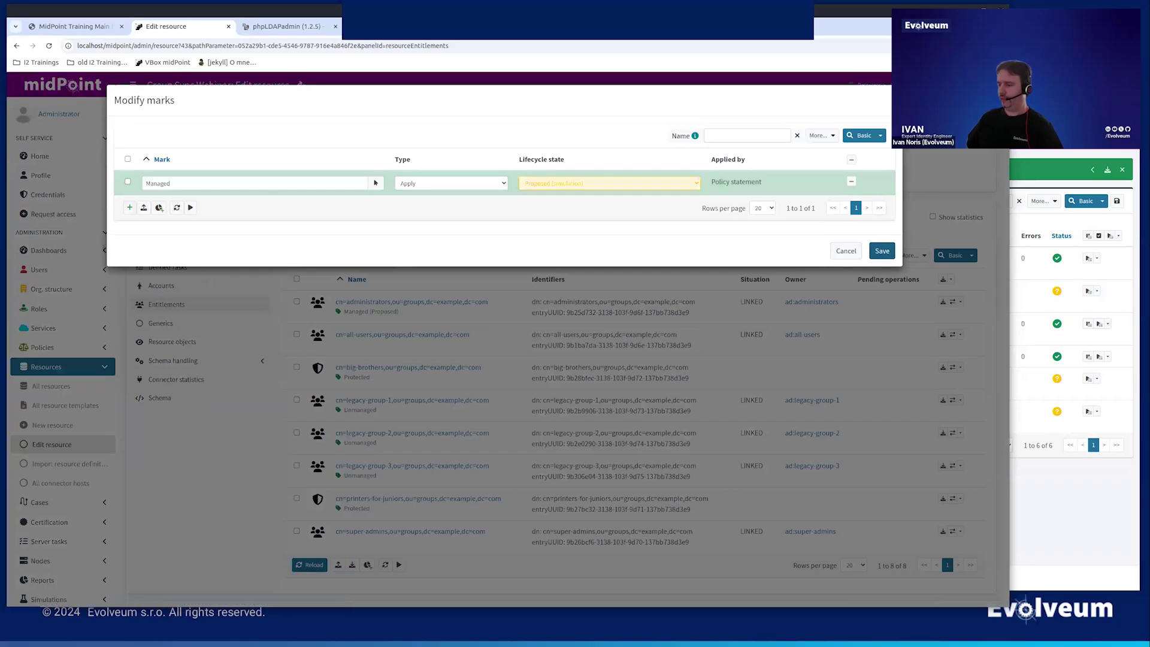
left_click(881, 250)
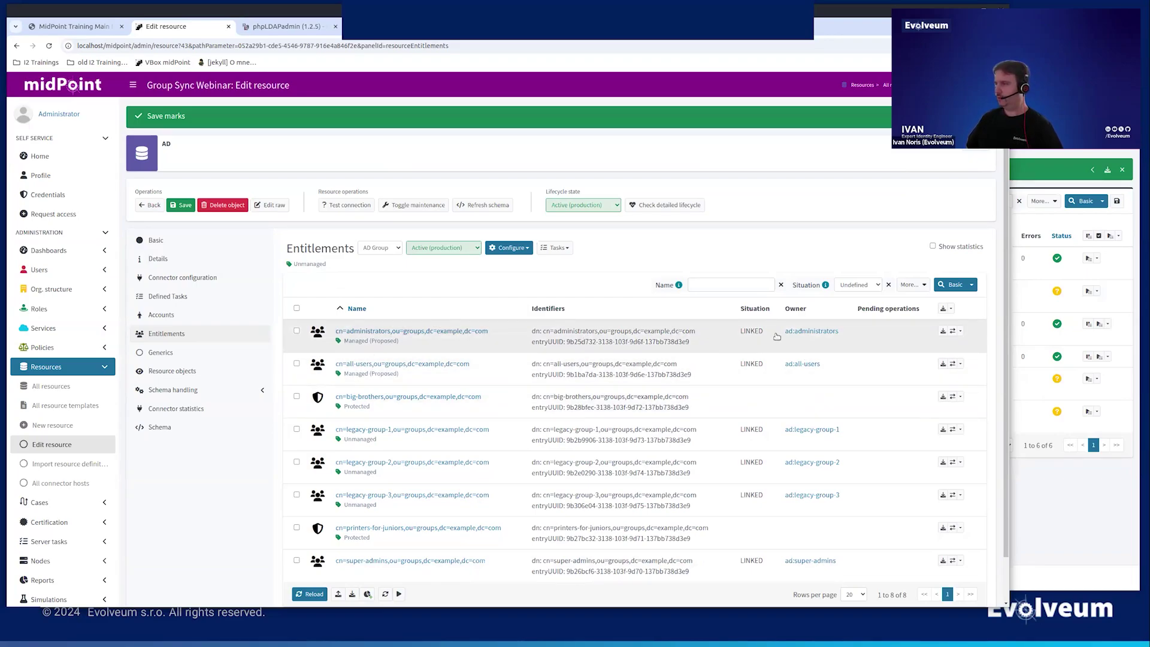
- Open the ad:administrators role and append "This group is now managed by midpoint." to its description
left_click(827, 331)
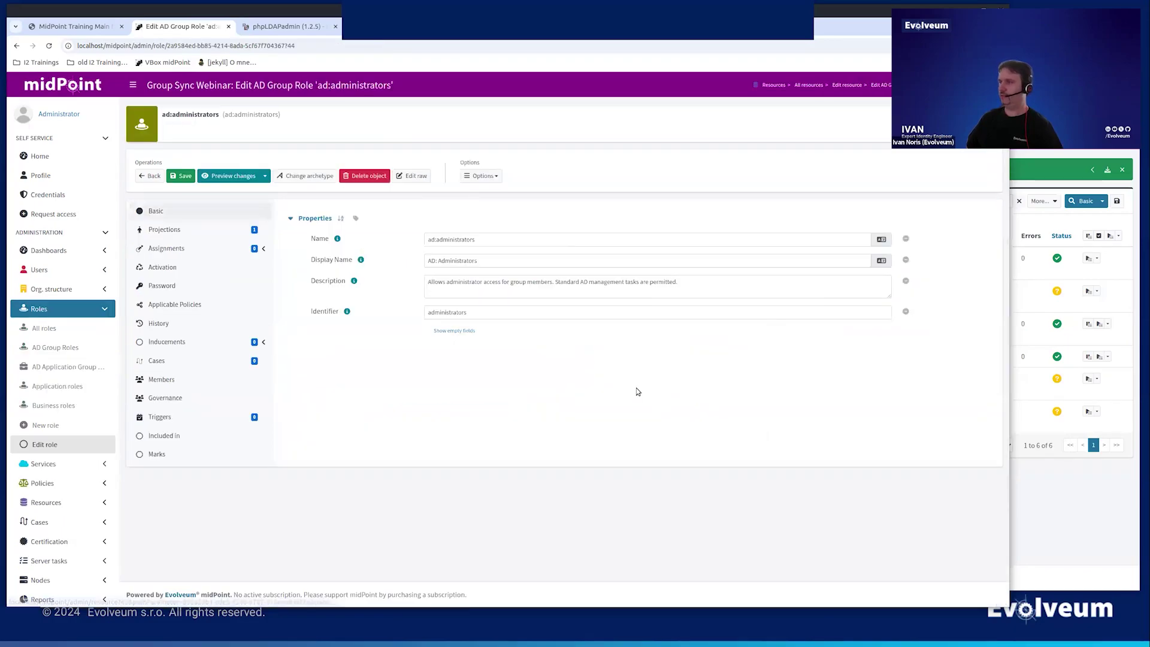
left_click(713, 284)
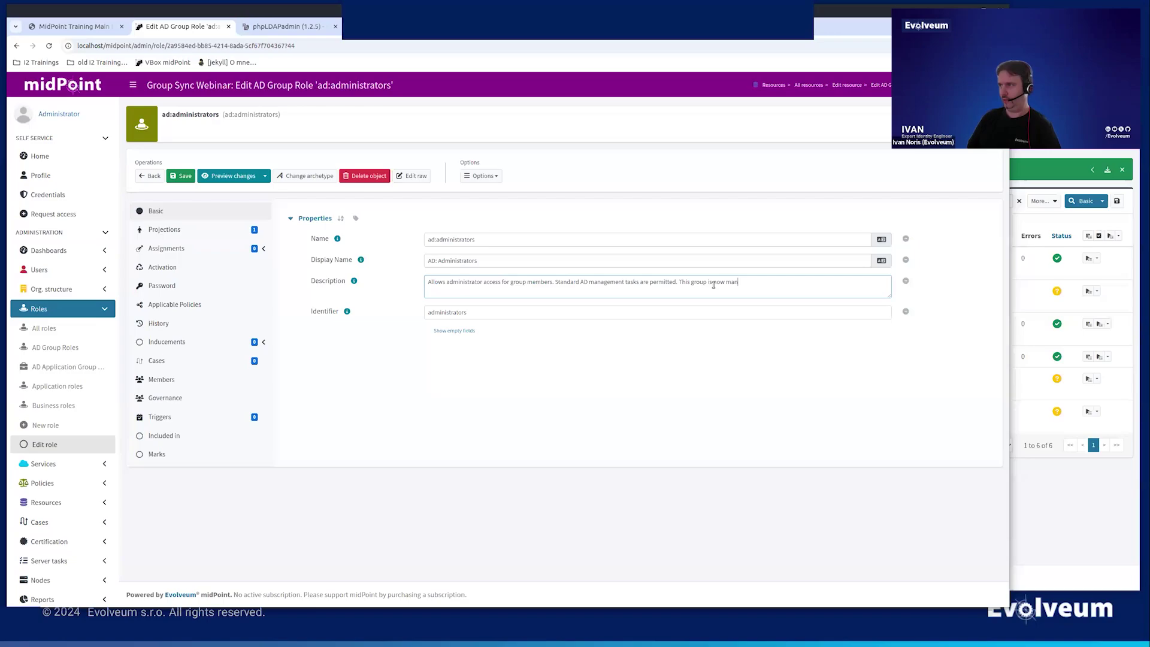
type("This group is now managed by midpoint.")
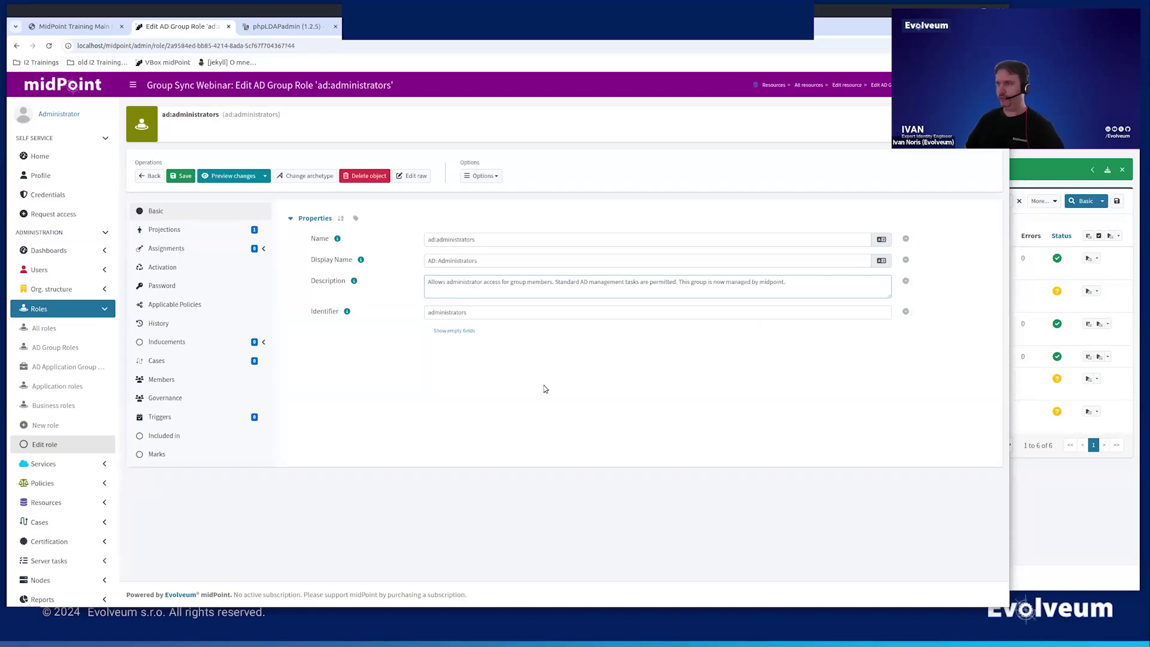
- Preview the ad:administrators description change with the development configuration, expand the computed entitlement changes, and return to the entitlements without saving
left_click(265, 175)
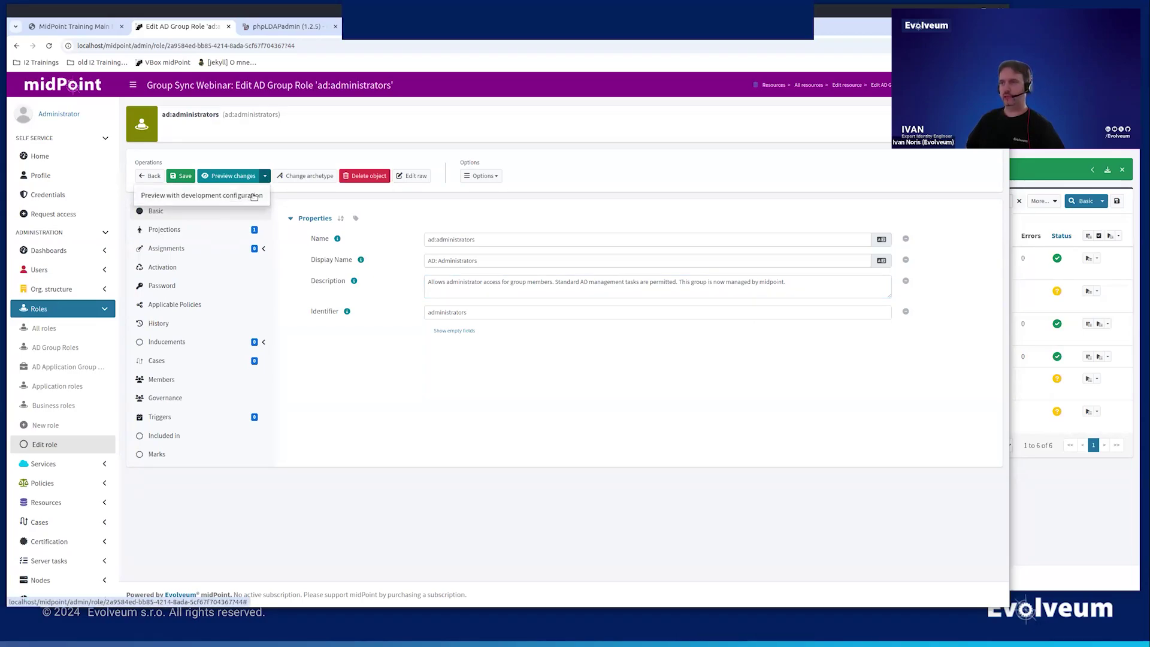
left_click(254, 195)
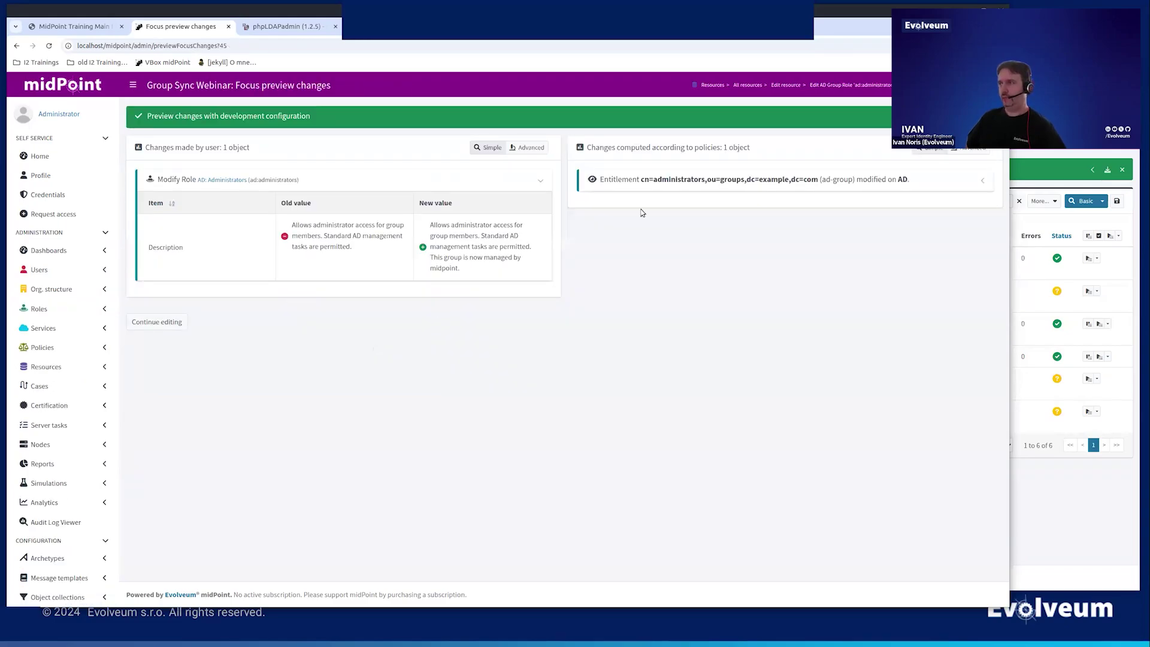
left_click(603, 179)
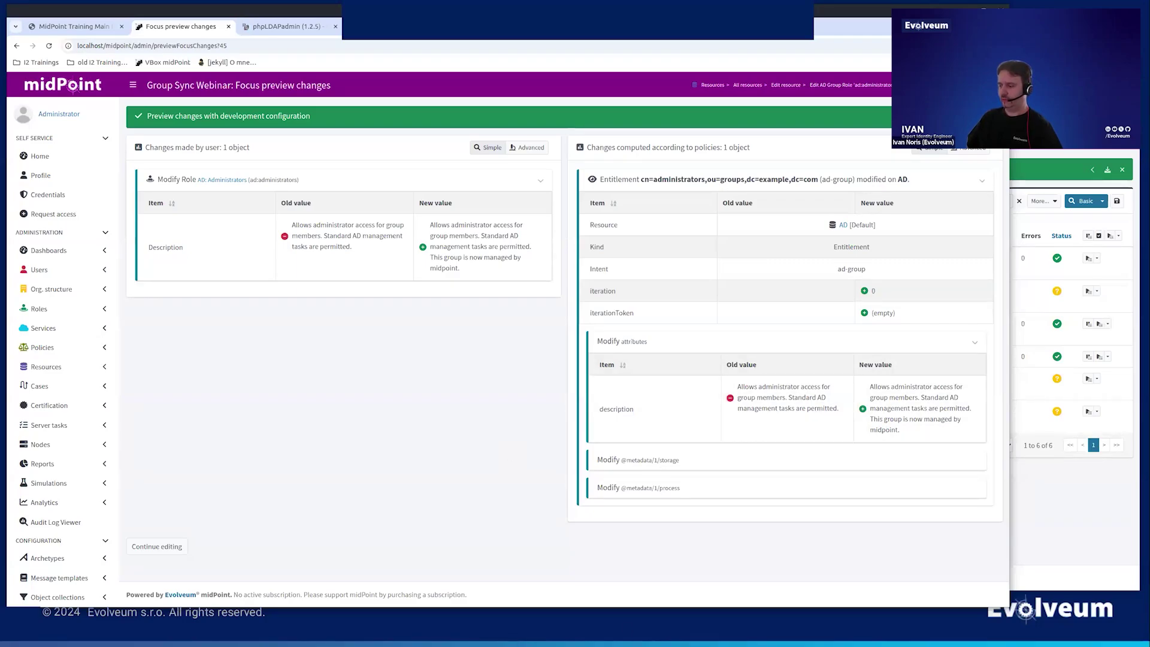
left_click(156, 543)
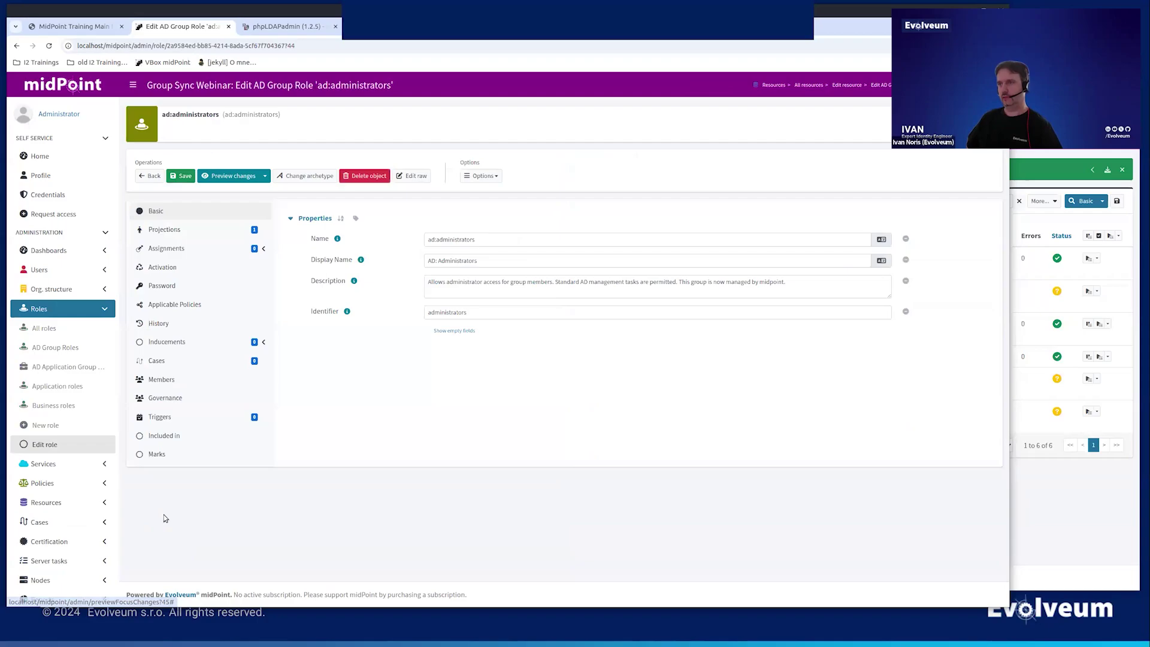
left_click(150, 175)
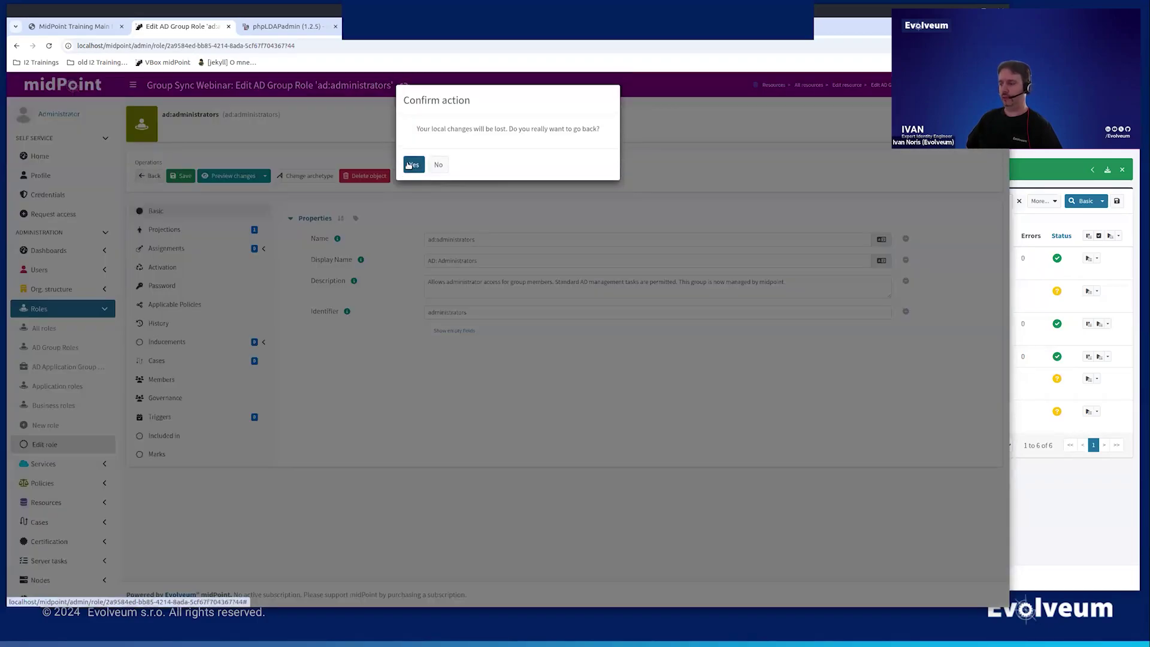
left_click(411, 164)
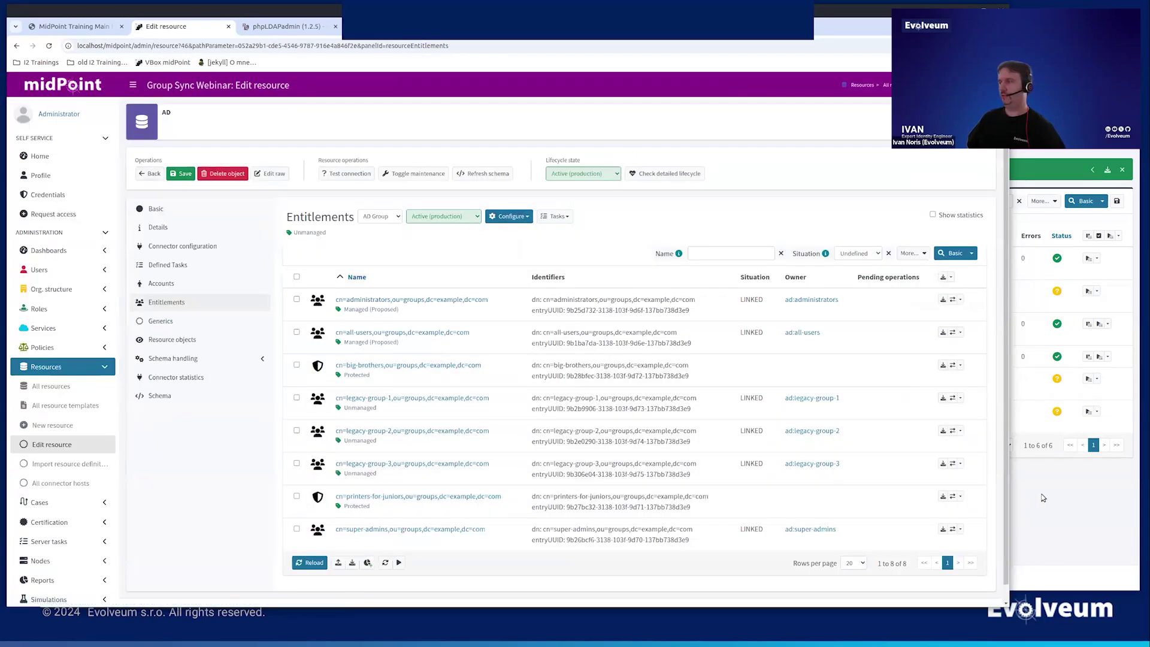
- Run the "Reconciliation with AD accounts - development simulation" task, review its added, deleted and modified objects, and return to the task
left_click(1040, 497)
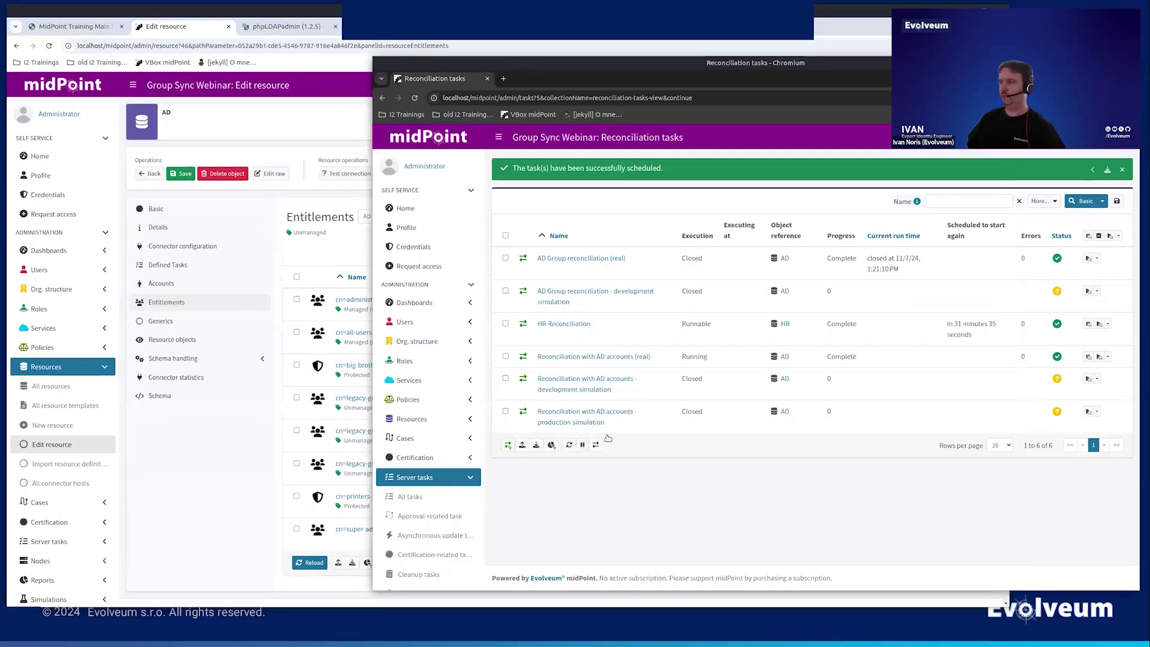
left_click(581, 380)
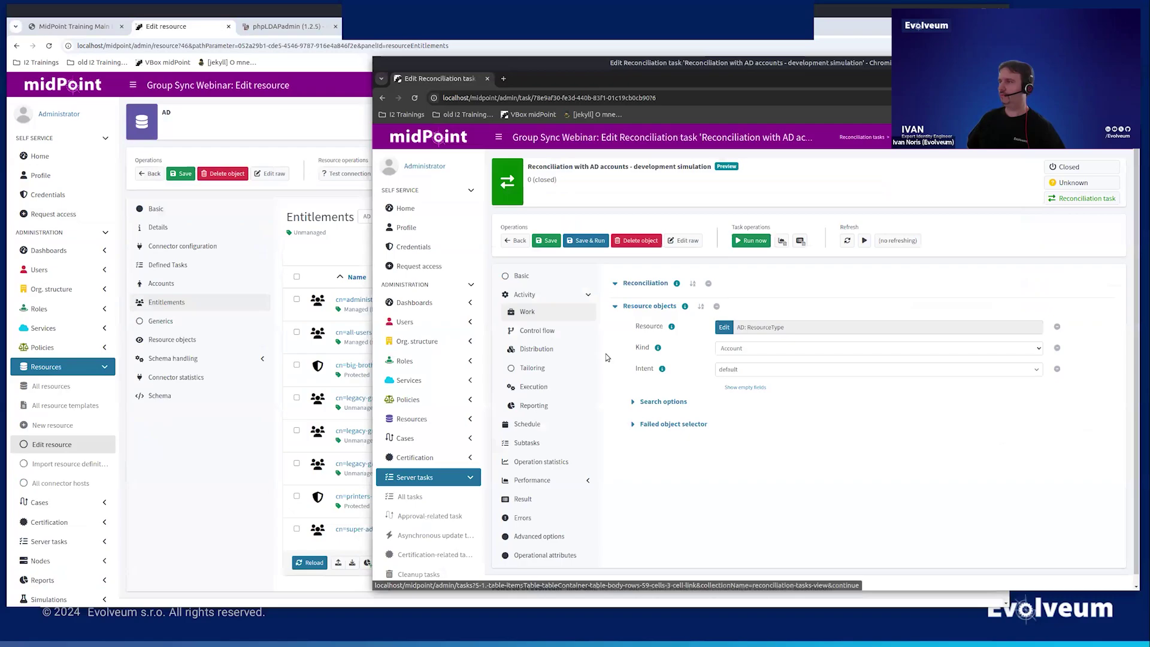
left_click(747, 241)
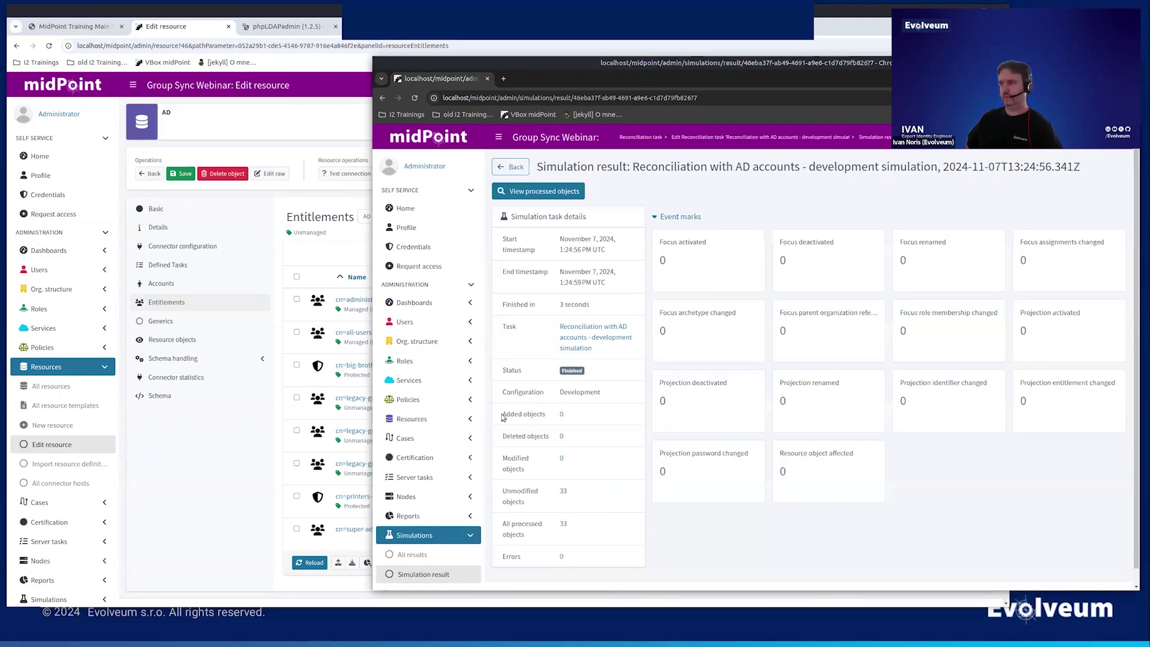
left_click_drag(570, 461, 580, 470)
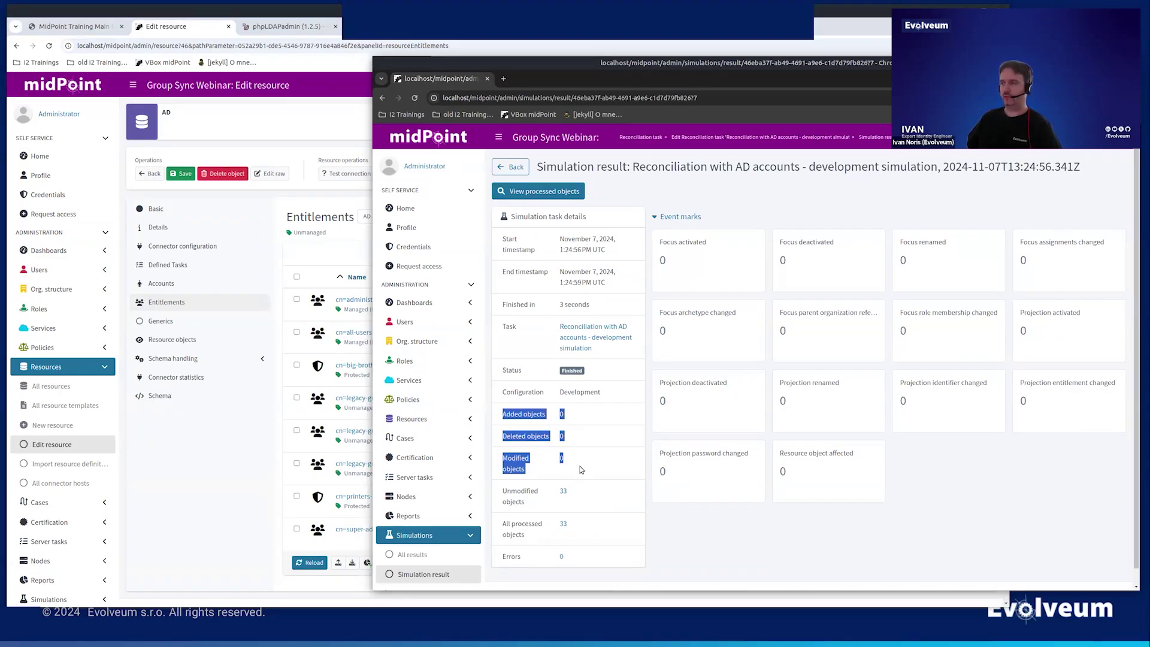
left_click(573, 437)
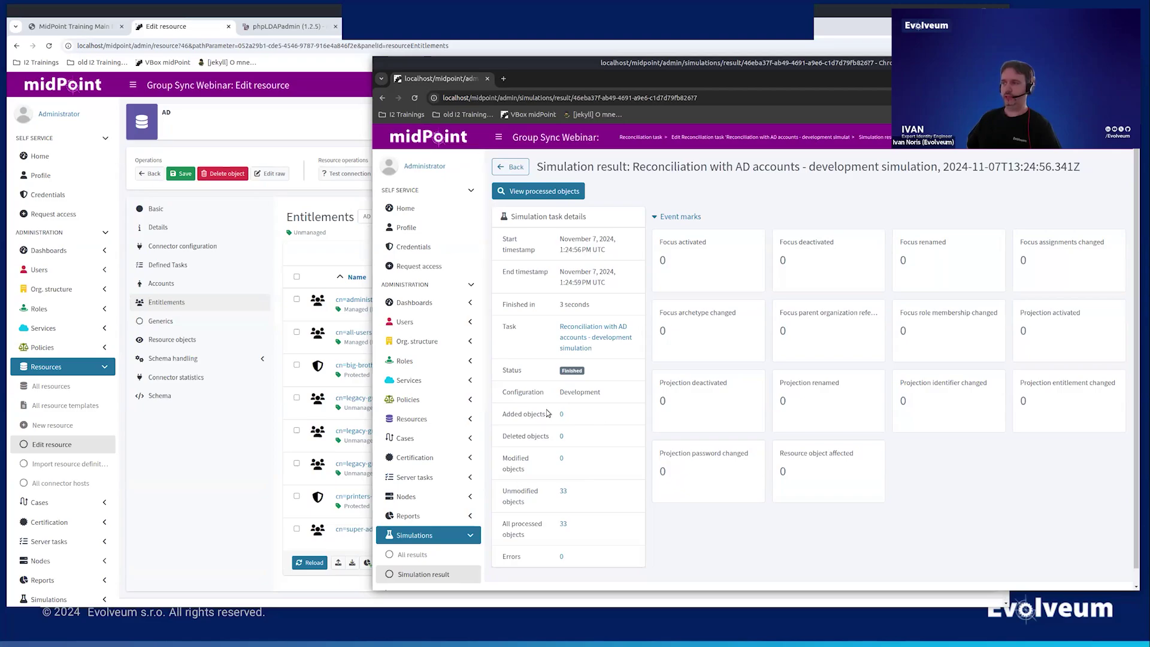
left_click(510, 167)
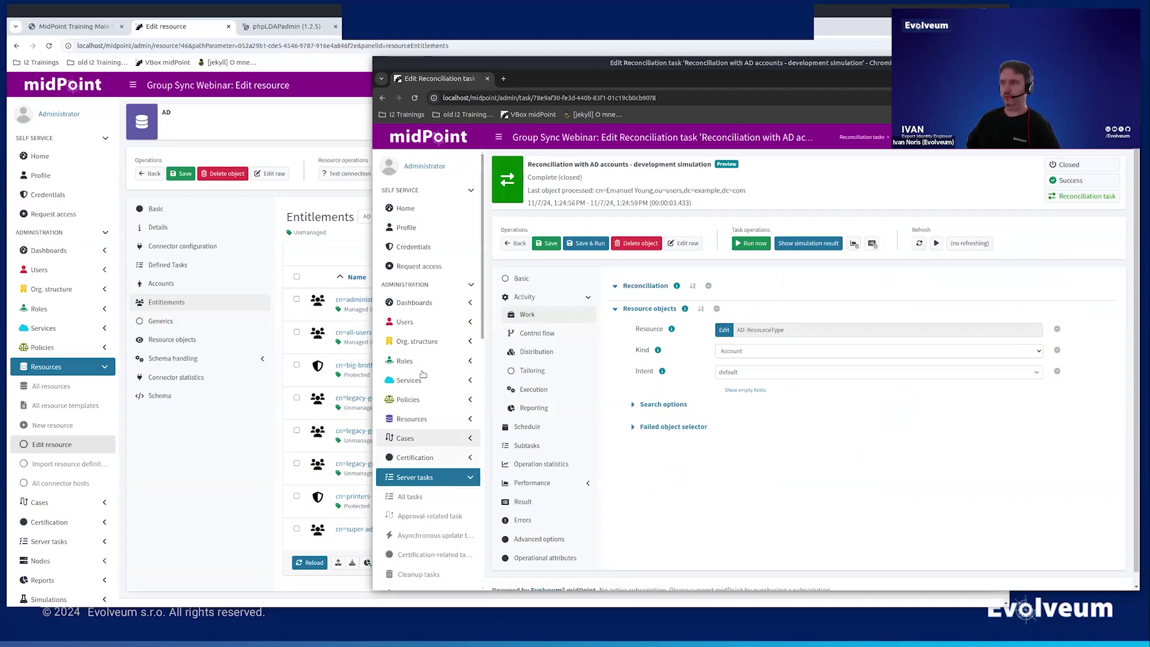
- Assign the ad:administrators role to the first listed person, preview it with the development configuration without saving, and expand the computed AD account changes
left_click(60, 269)
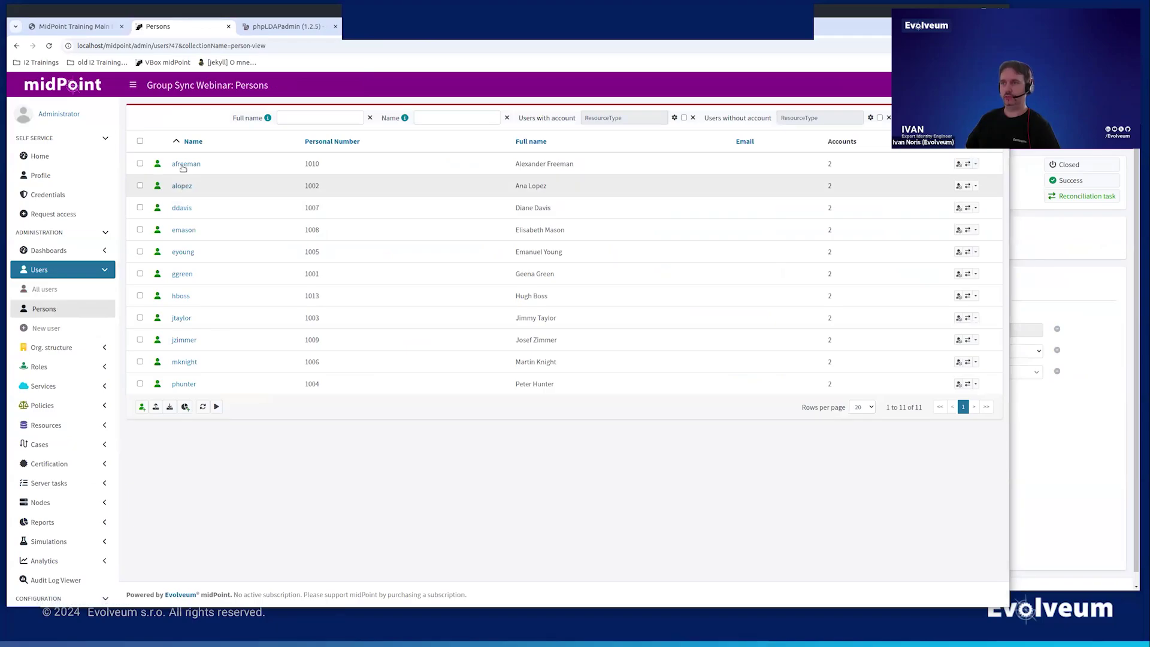
left_click(184, 165)
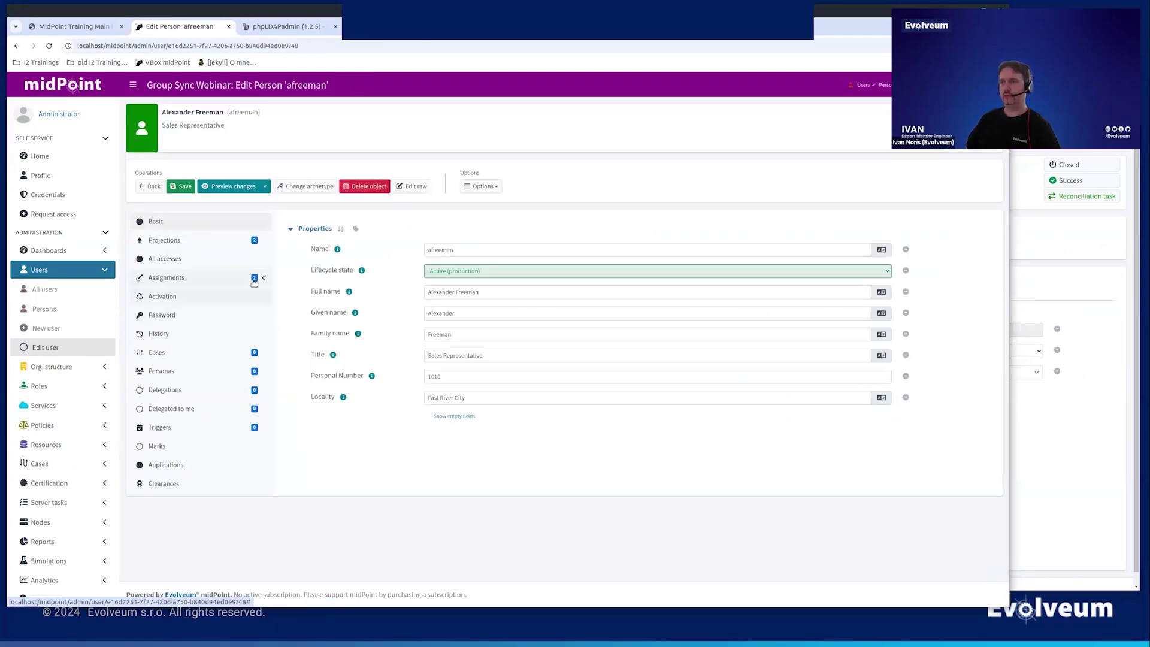
left_click(243, 278)
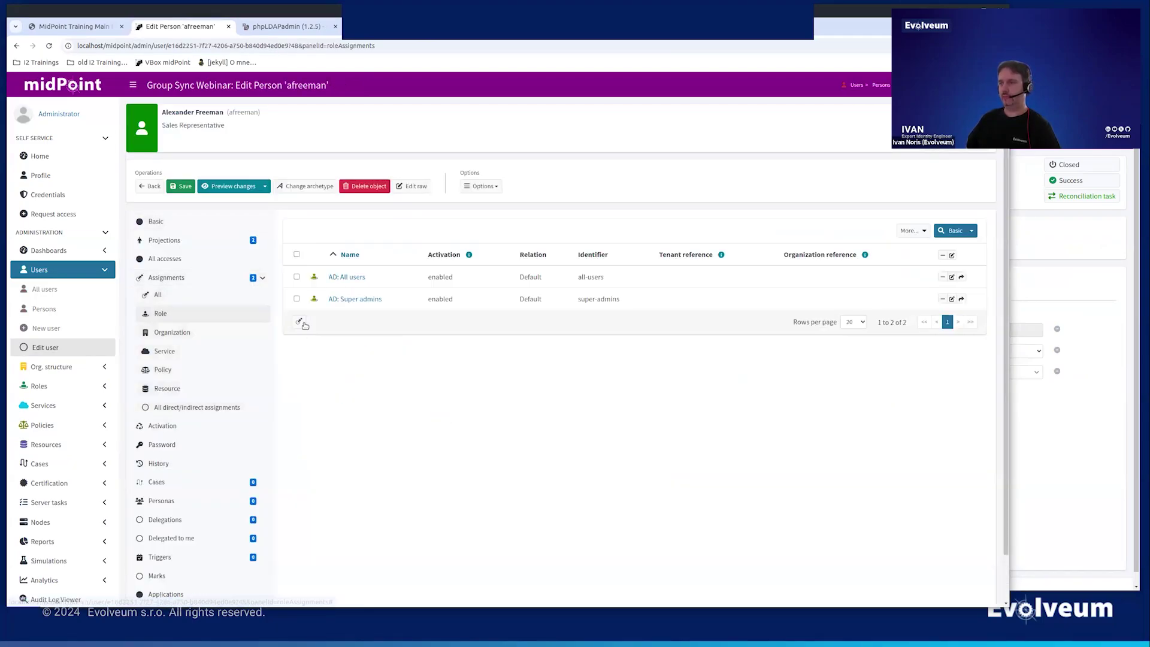
left_click(300, 322)
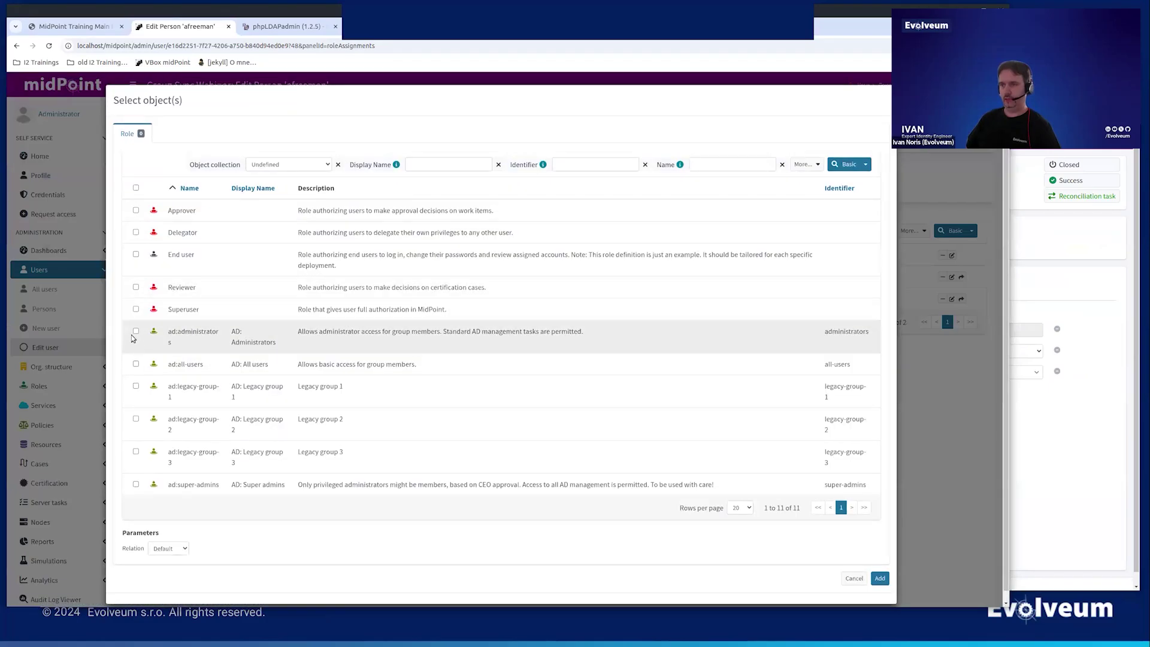
left_click(136, 332)
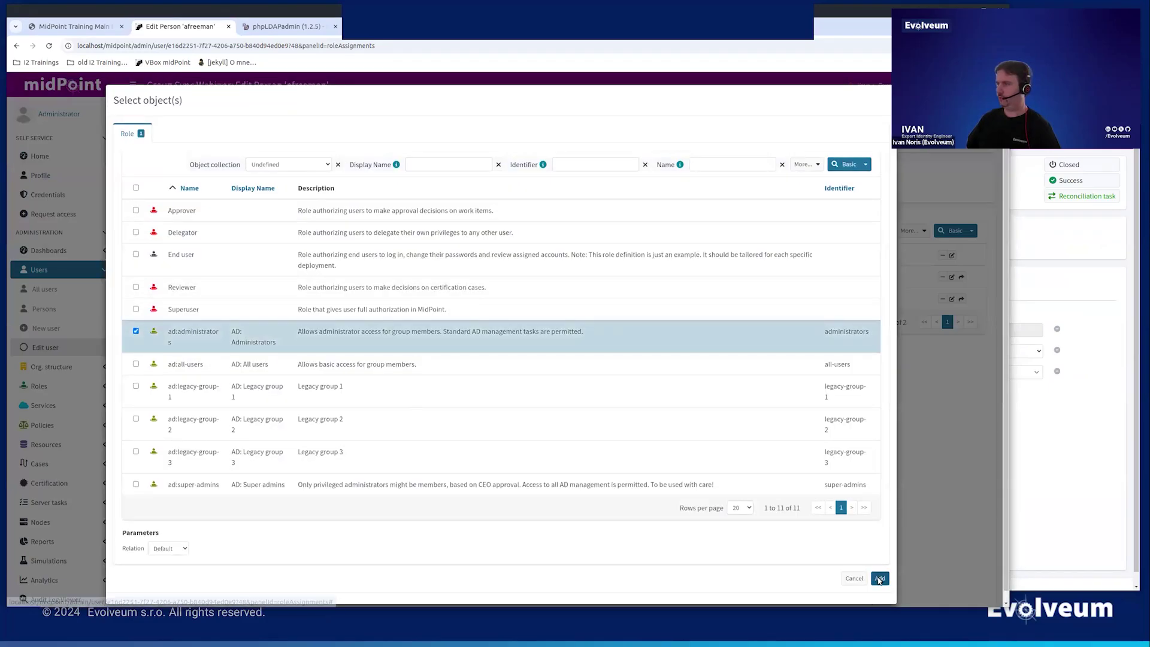
left_click(879, 578)
left_click(265, 187)
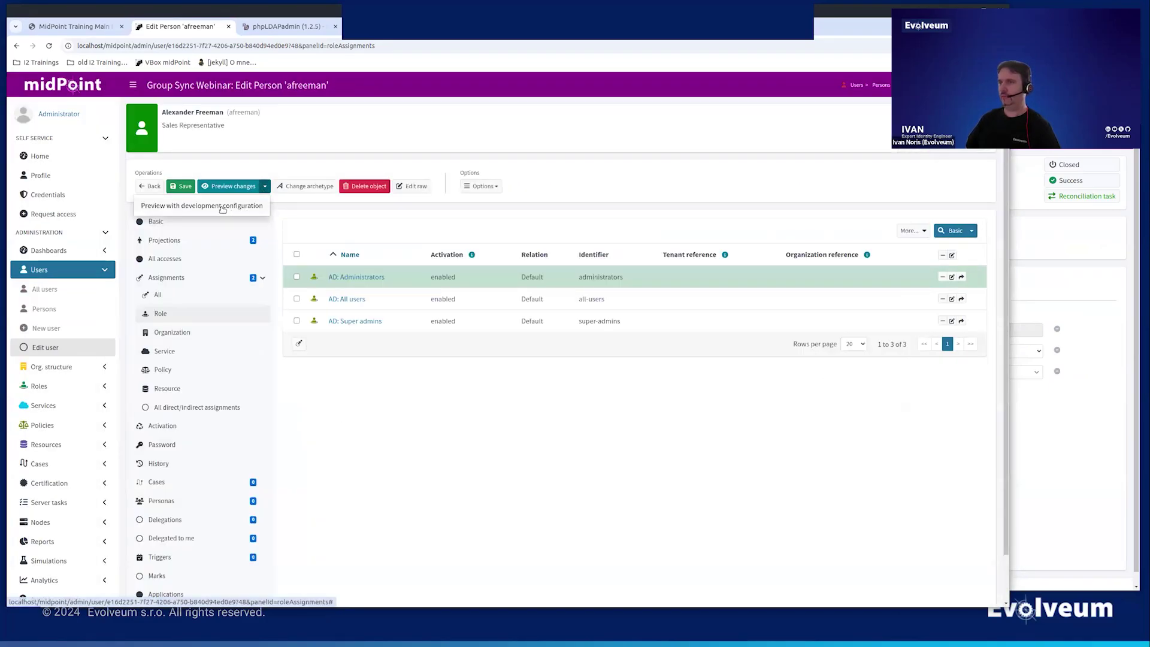
left_click(222, 206)
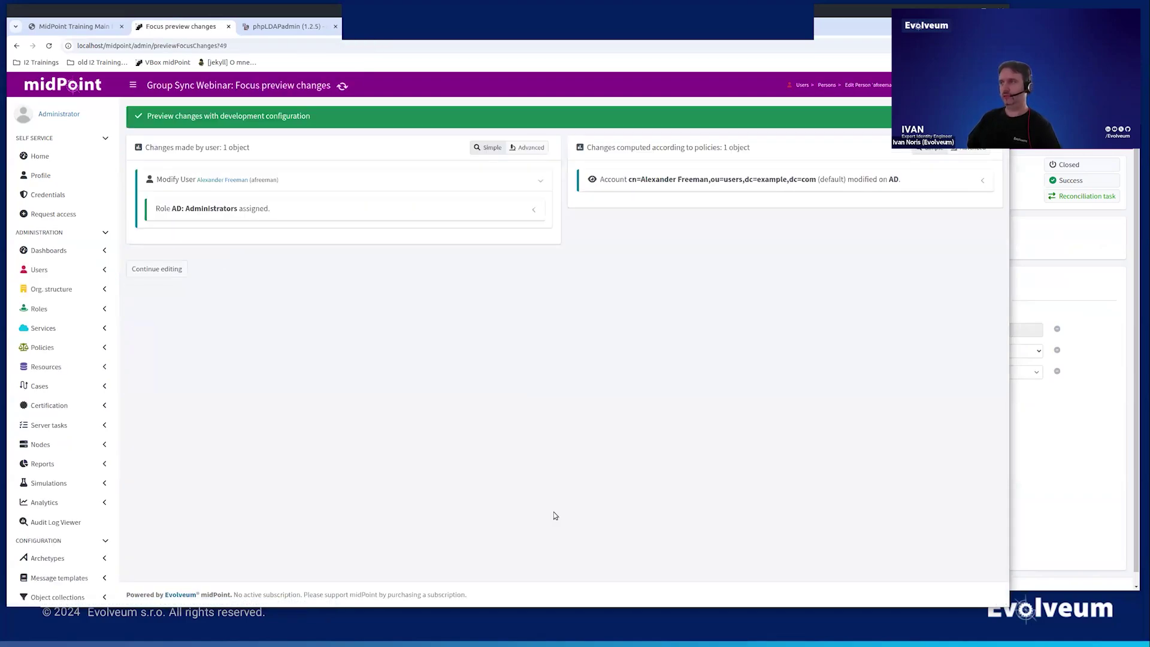
left_click(832, 182)
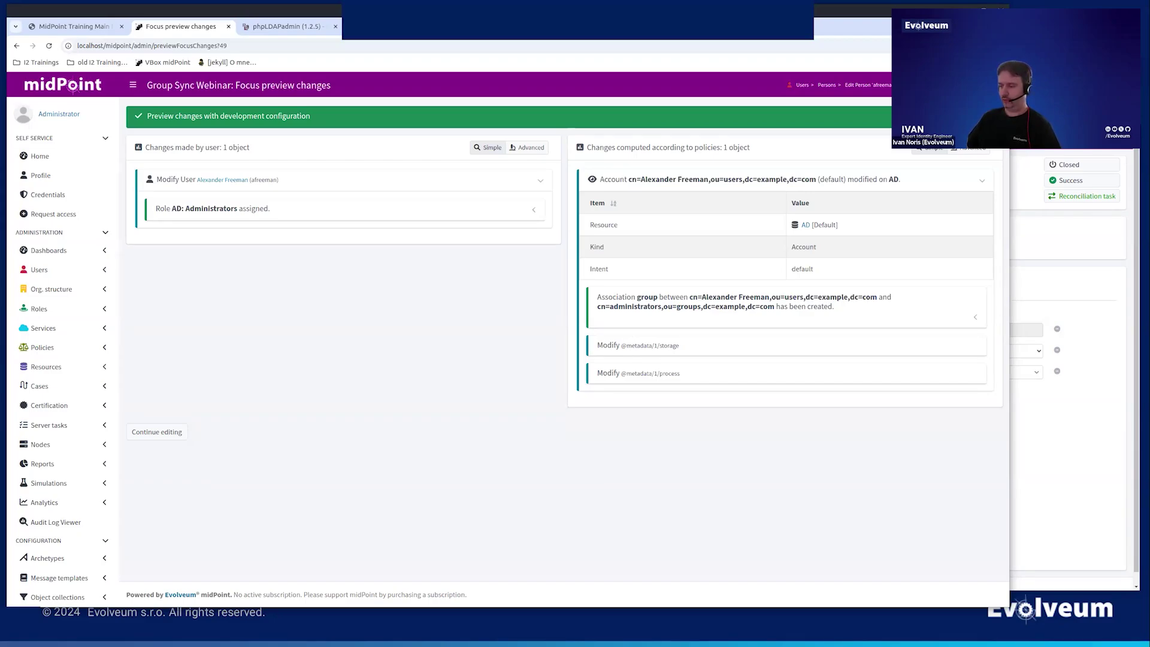
- In the AD resource's entitlements, set the lifecycle state of the cn=administrators group's Managed mark to Active (production) and save it
left_click(53, 366)
left_click(60, 388)
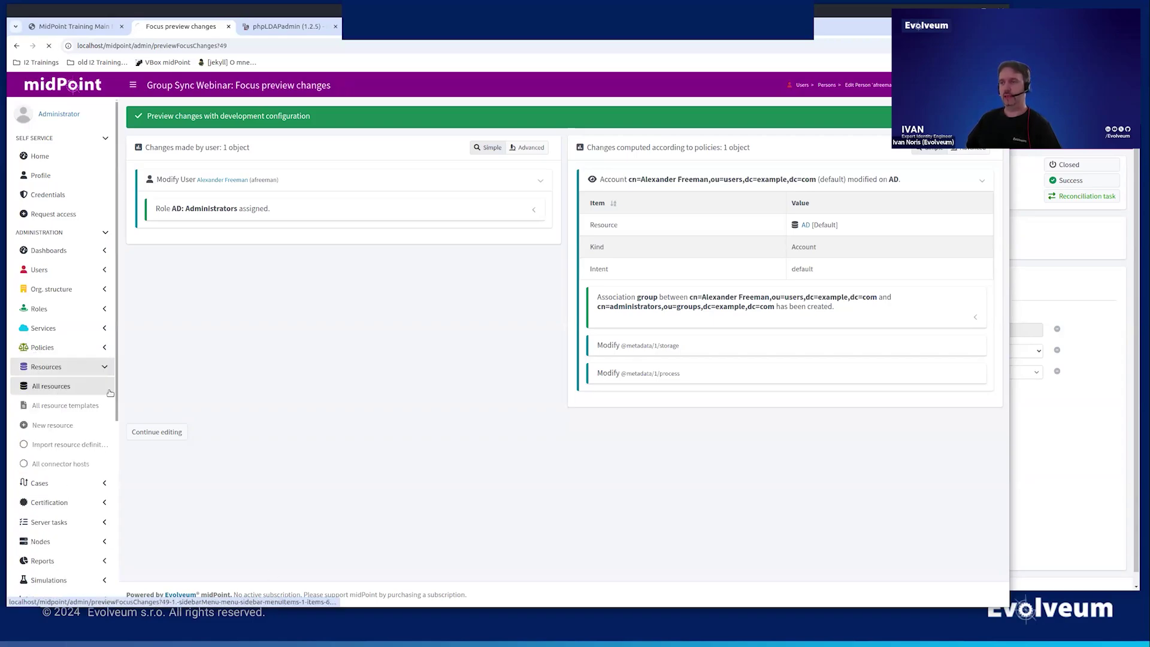
left_click(176, 165)
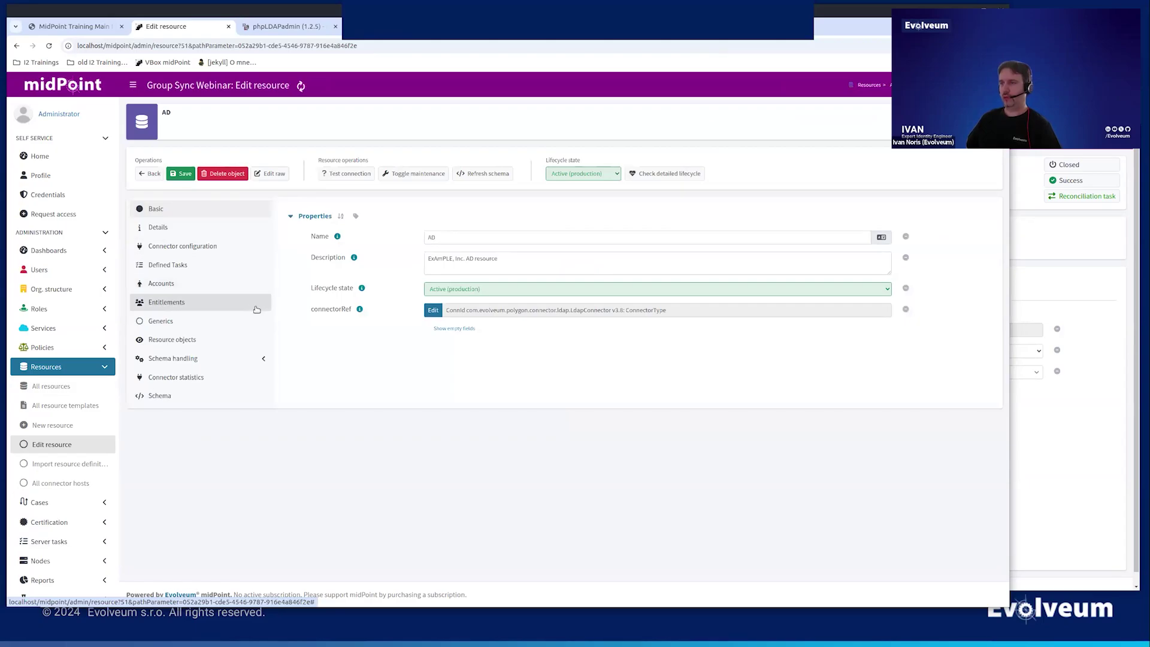
left_click(261, 322)
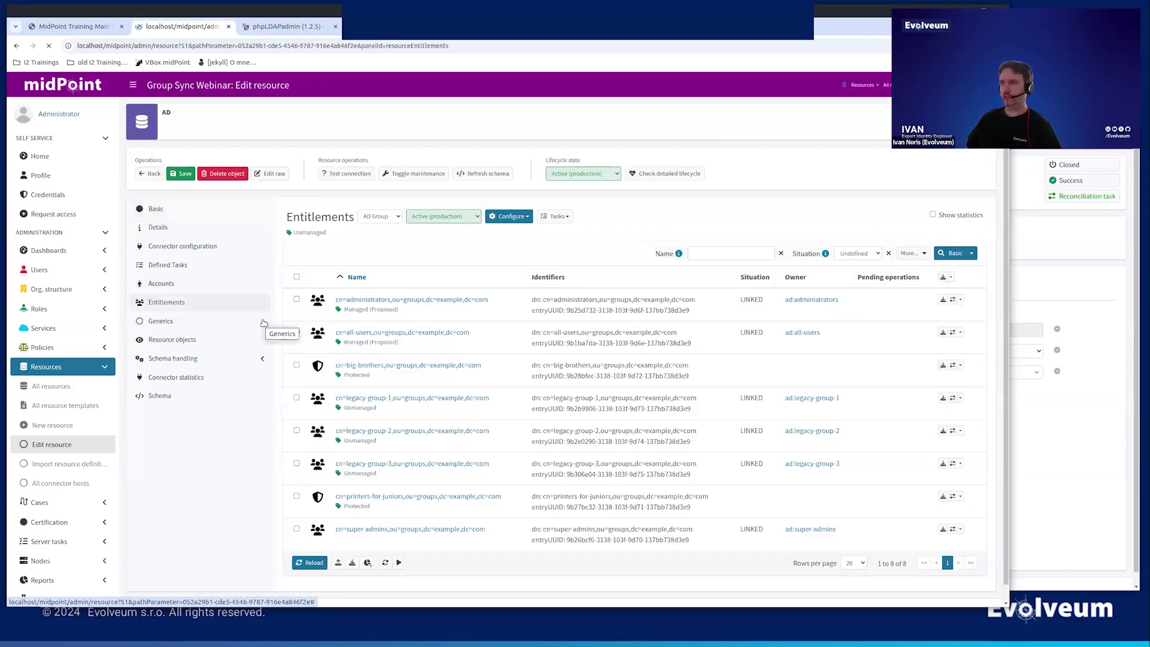
left_click(960, 301)
left_click(931, 434)
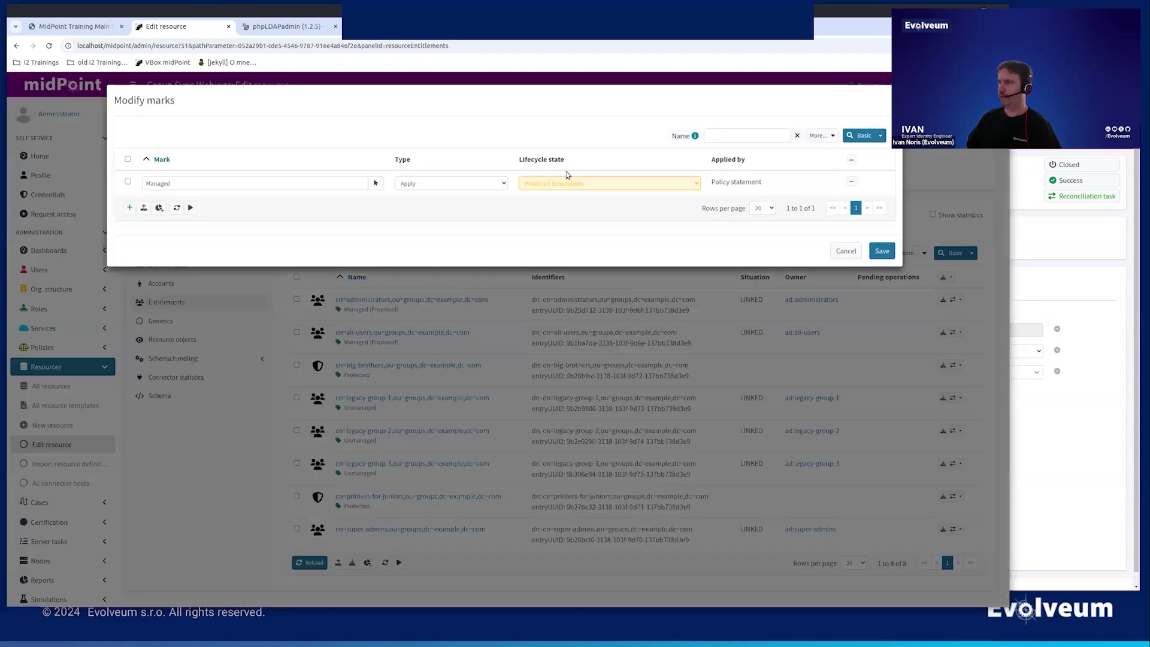
left_click(566, 182)
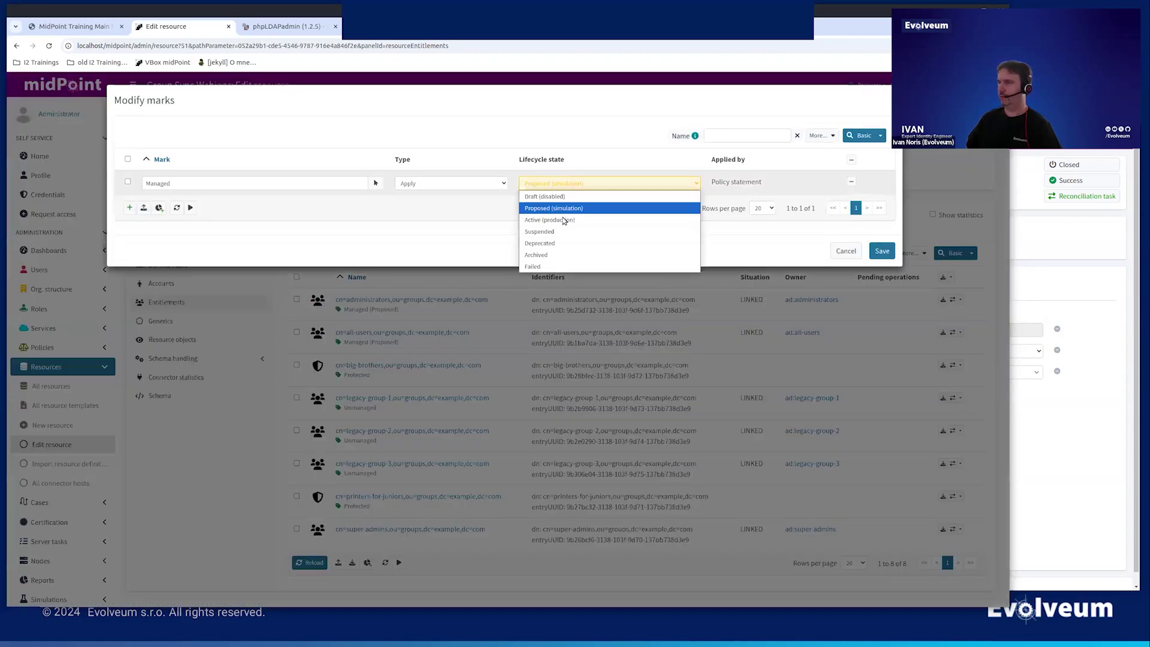
left_click(565, 220)
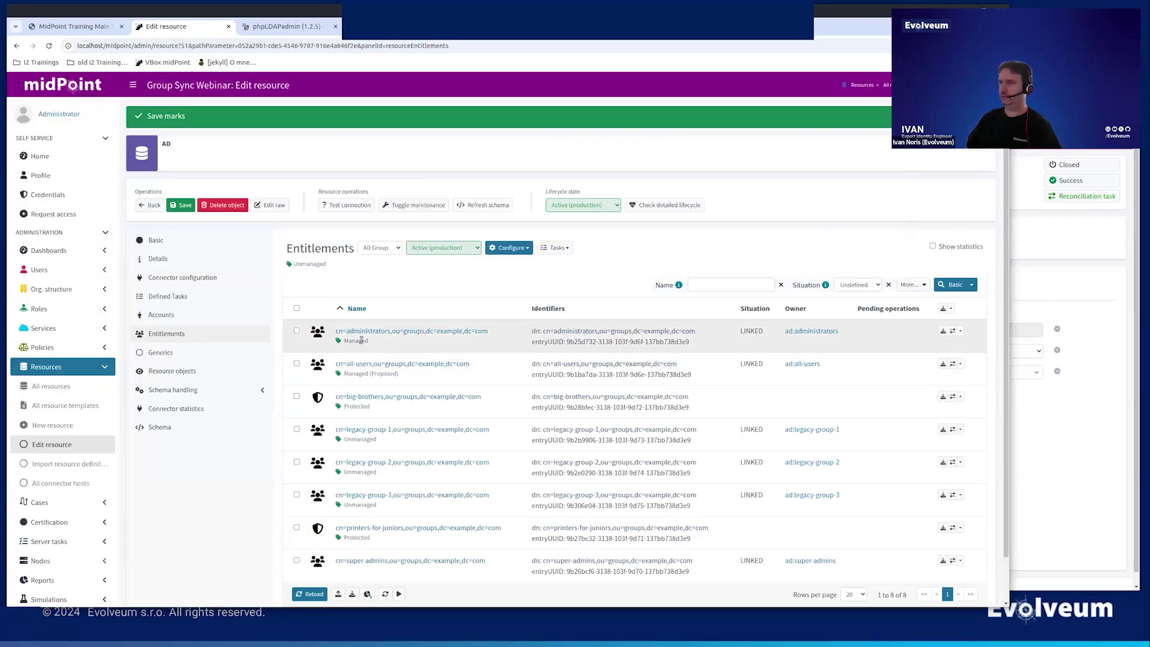
- Set the lifecycle state of the cn=all-users group's Managed mark to Active (production) and save it
left_click(960, 364)
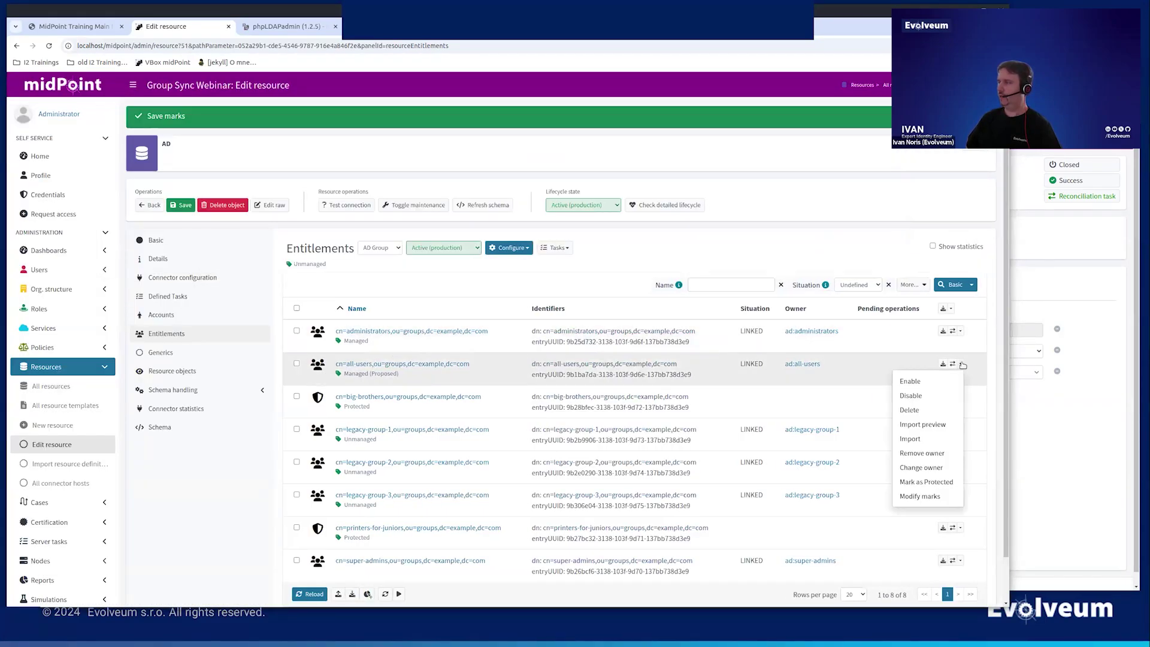
left_click(938, 496)
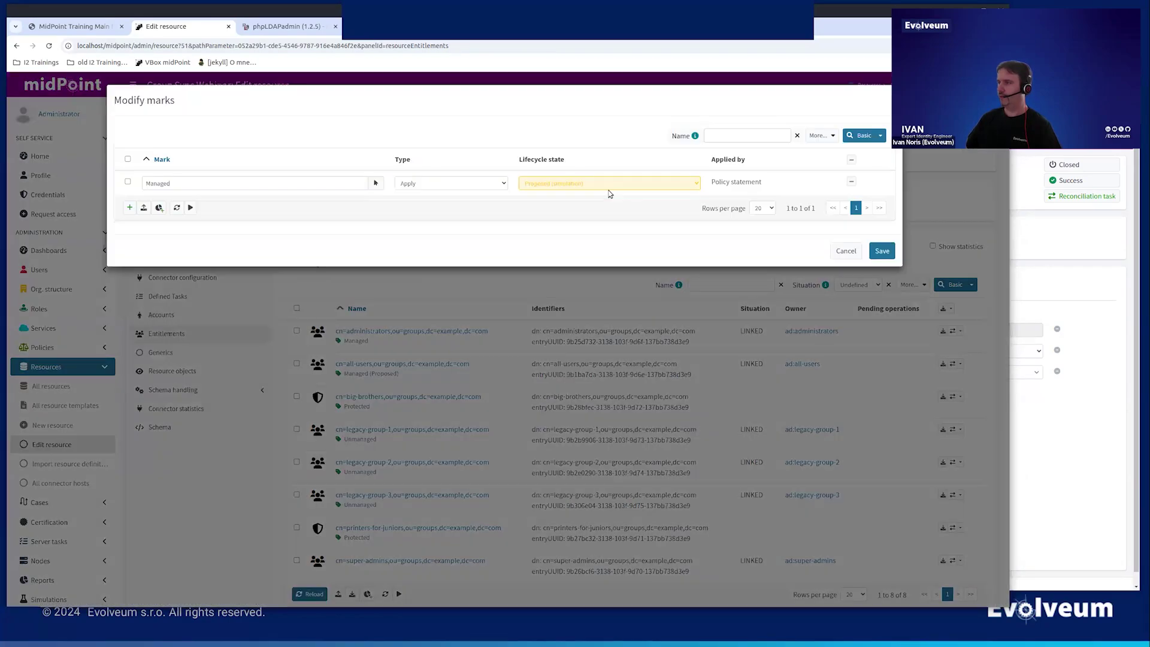
left_click(608, 184)
left_click(586, 220)
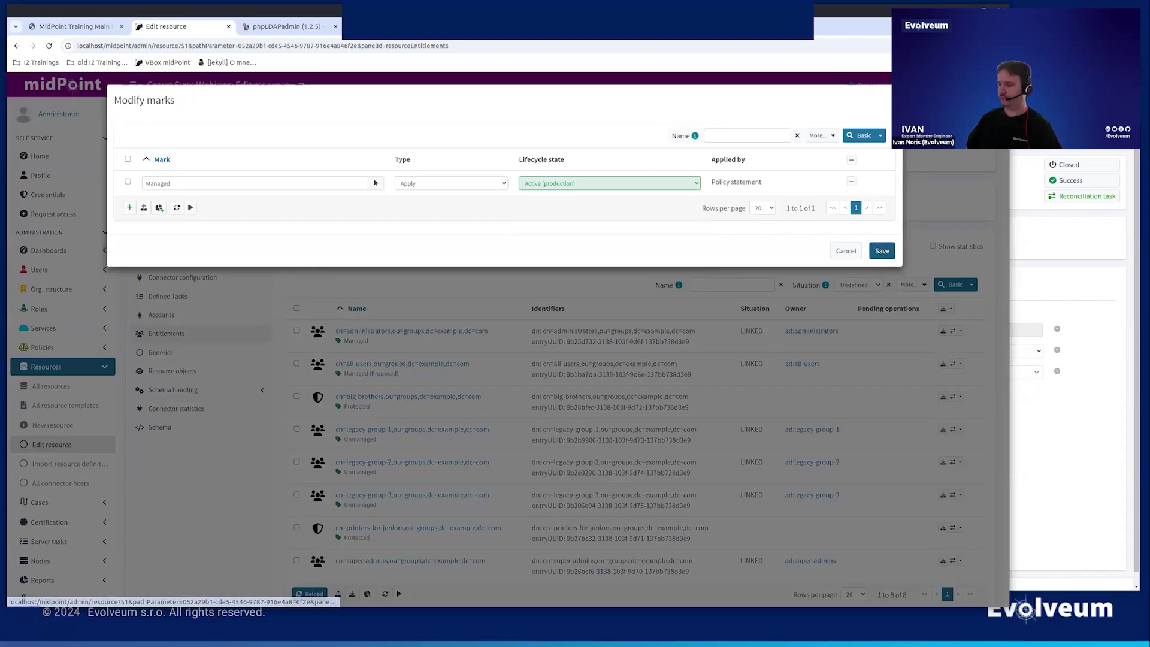
left_click(882, 250)
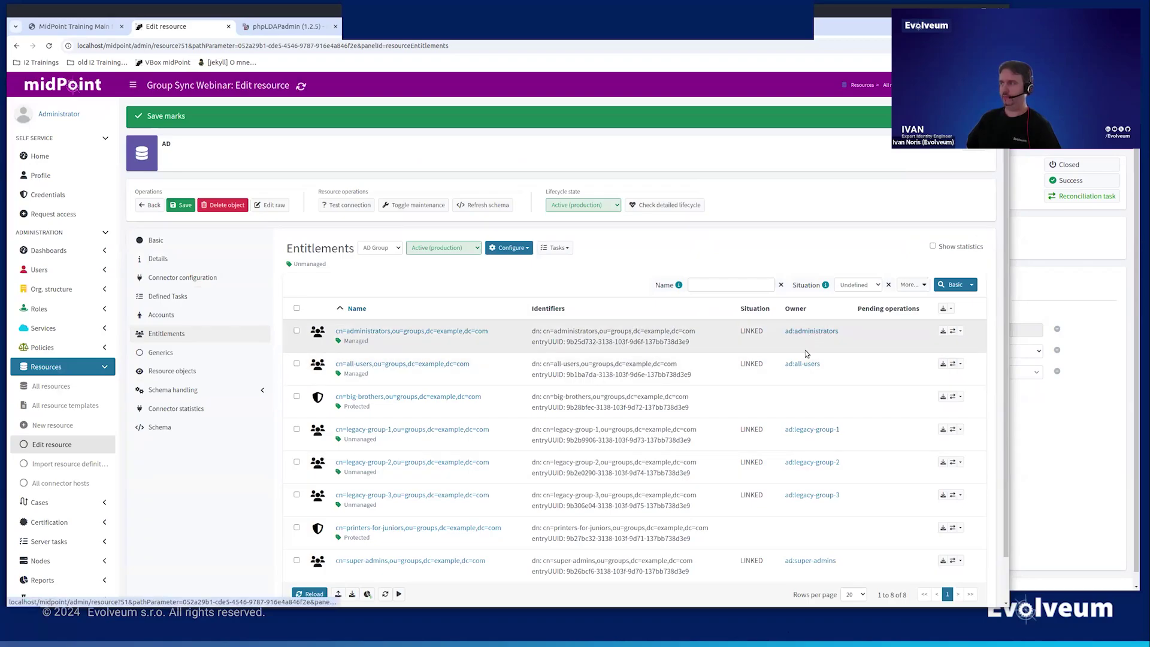
- Append "This group is now managed by midpoint." to the ad:administrators role's description and save the role
left_click(811, 331)
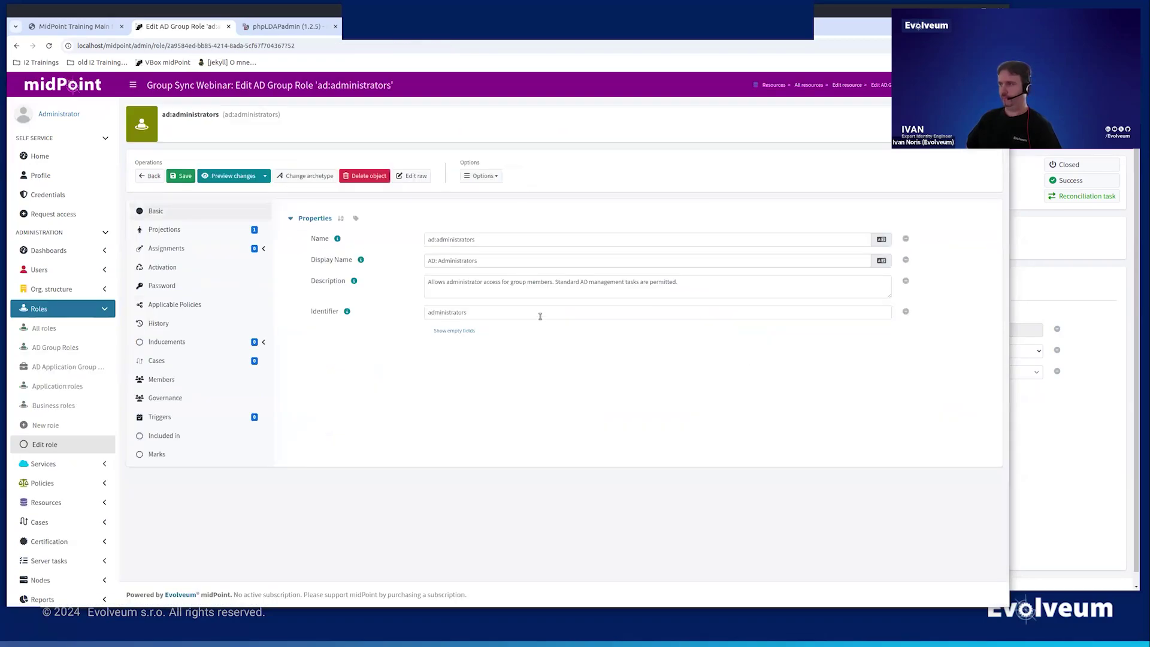
left_click(713, 284)
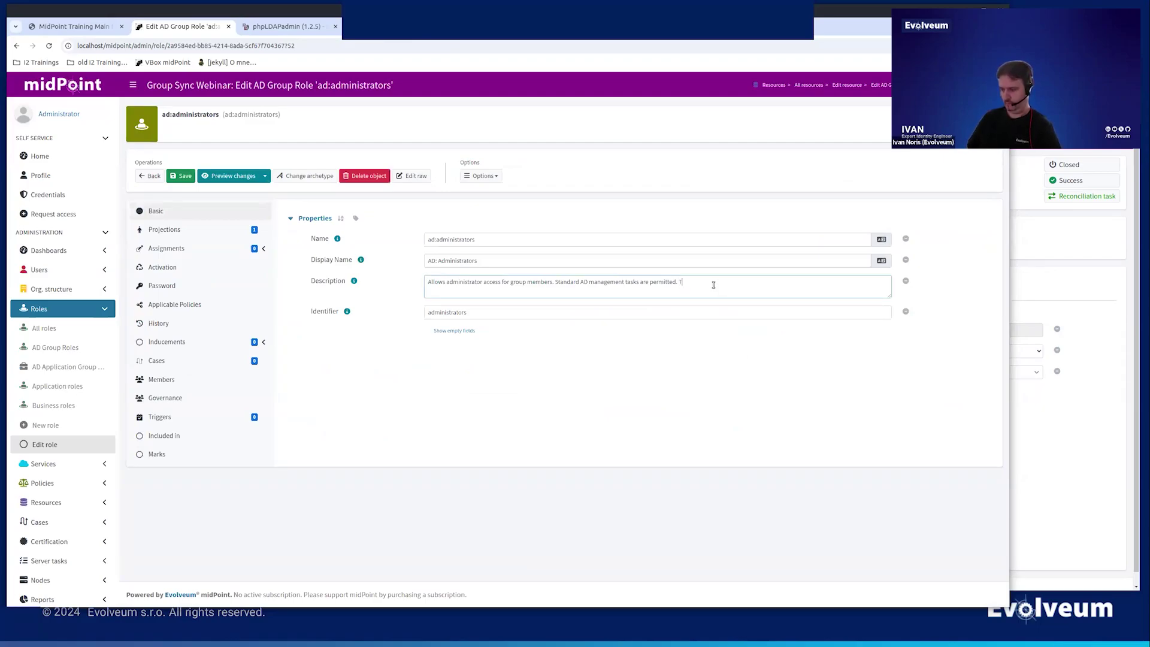
type("This group is now managed by ")
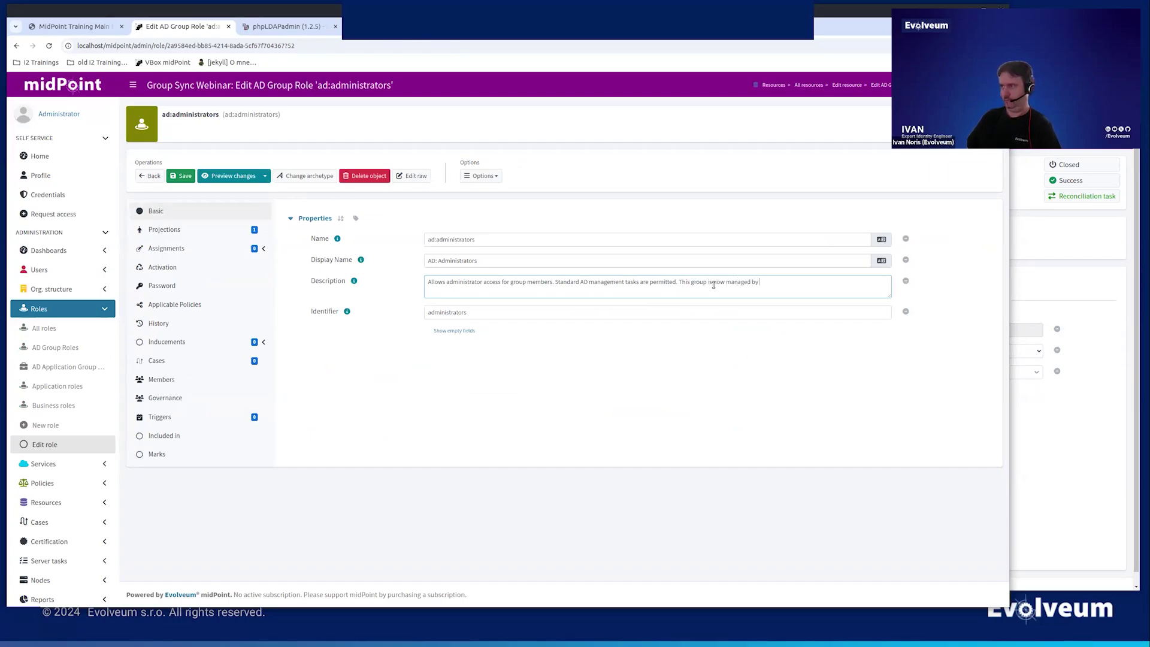
type("midpoint.")
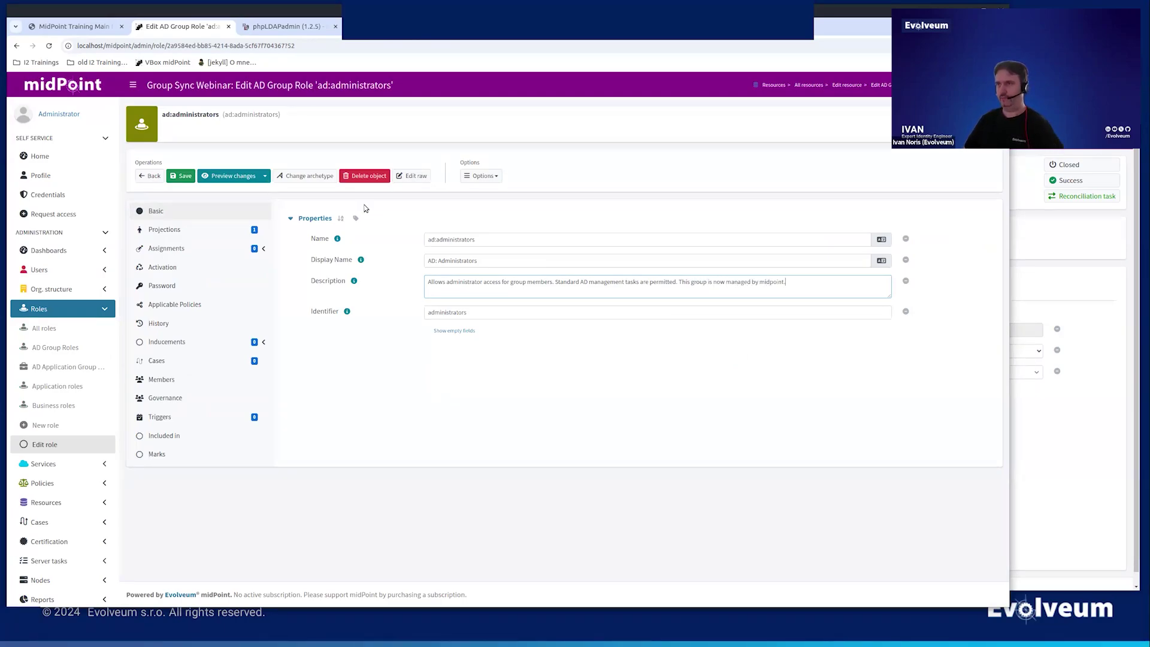
left_click(186, 175)
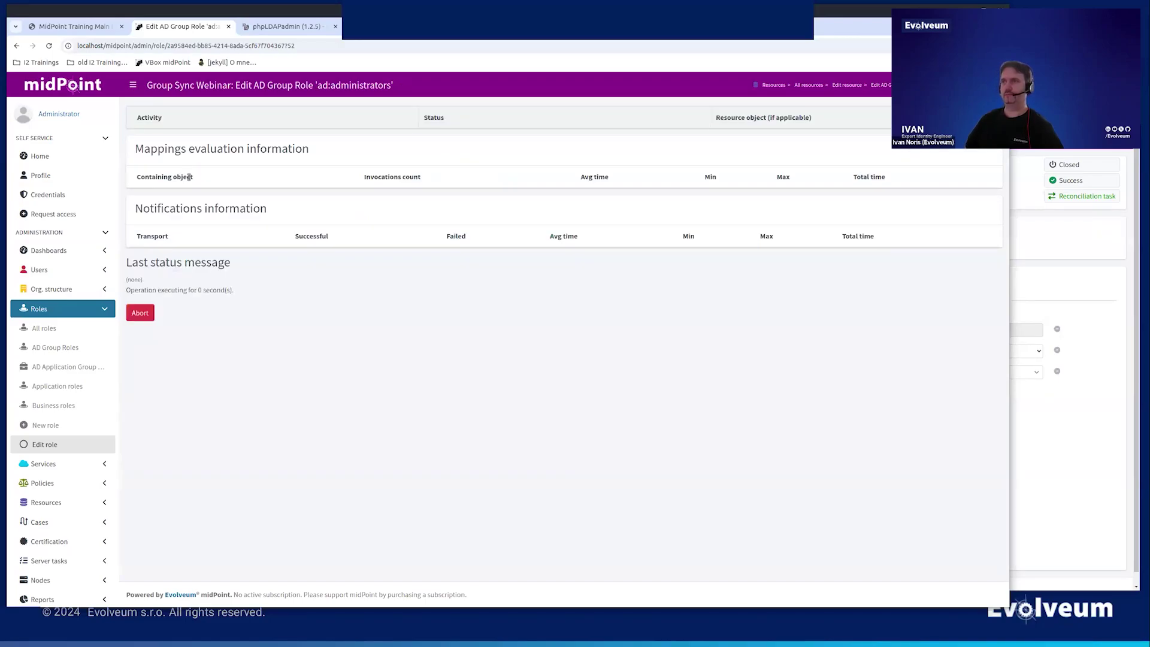
- Switch to phpLDAPadmin, open the cn=administrators group, and check the added sentence in its description
left_click(264, 26)
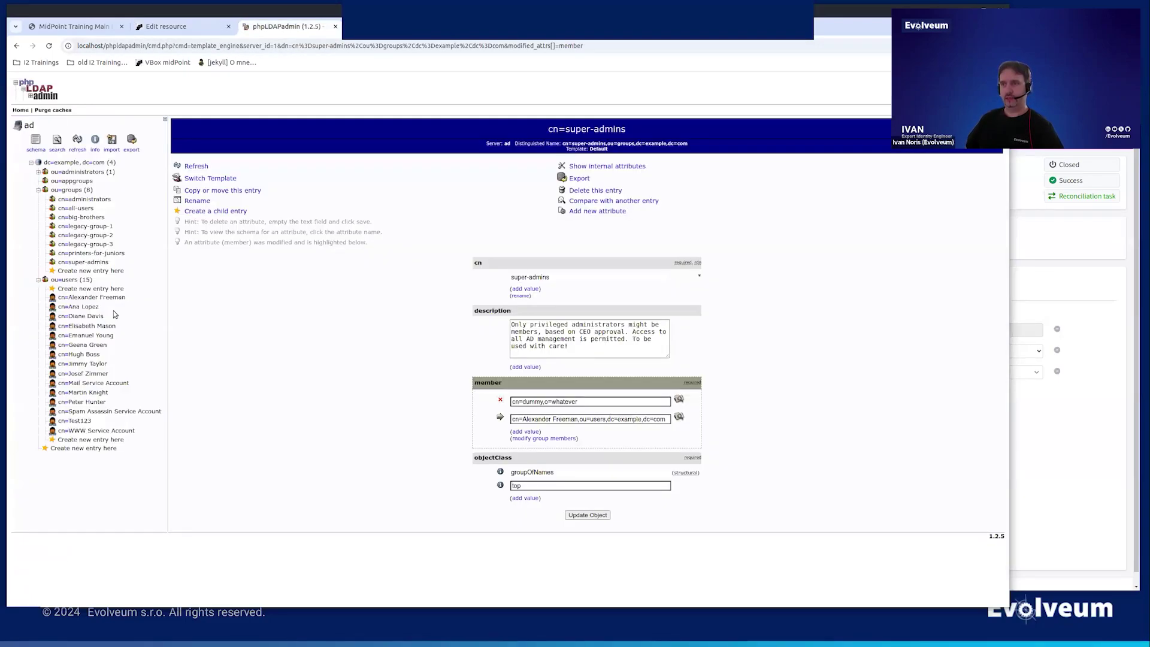
left_click(84, 198)
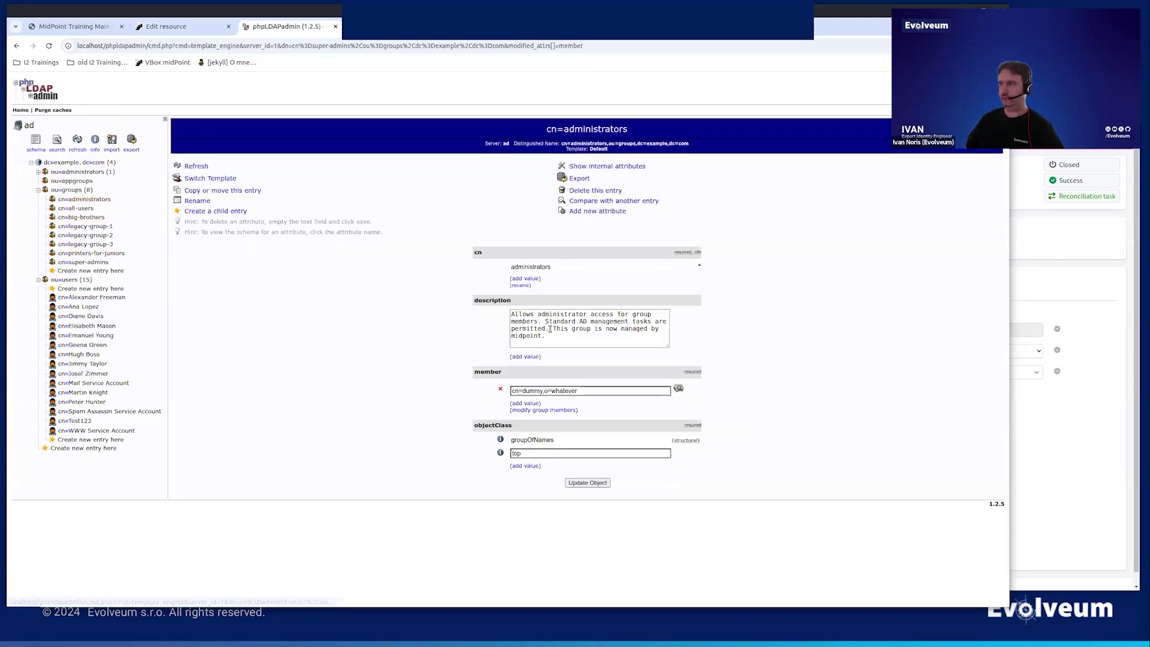
left_click(550, 331)
left_click_drag(551, 334, 546, 338)
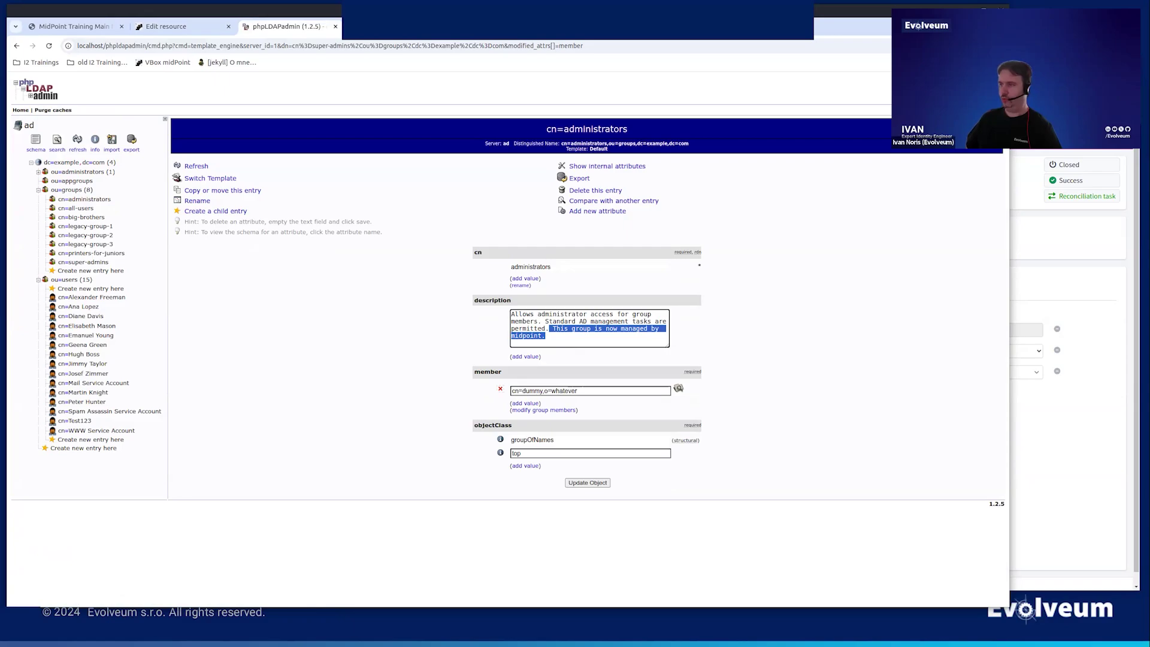
- Remove "This group is now managed by midpoint." from the cn=administrators group's description in phpLDAPadmin and commit the update
left_click(550, 328)
left_click(557, 343, "shift")
key("BackSpace")
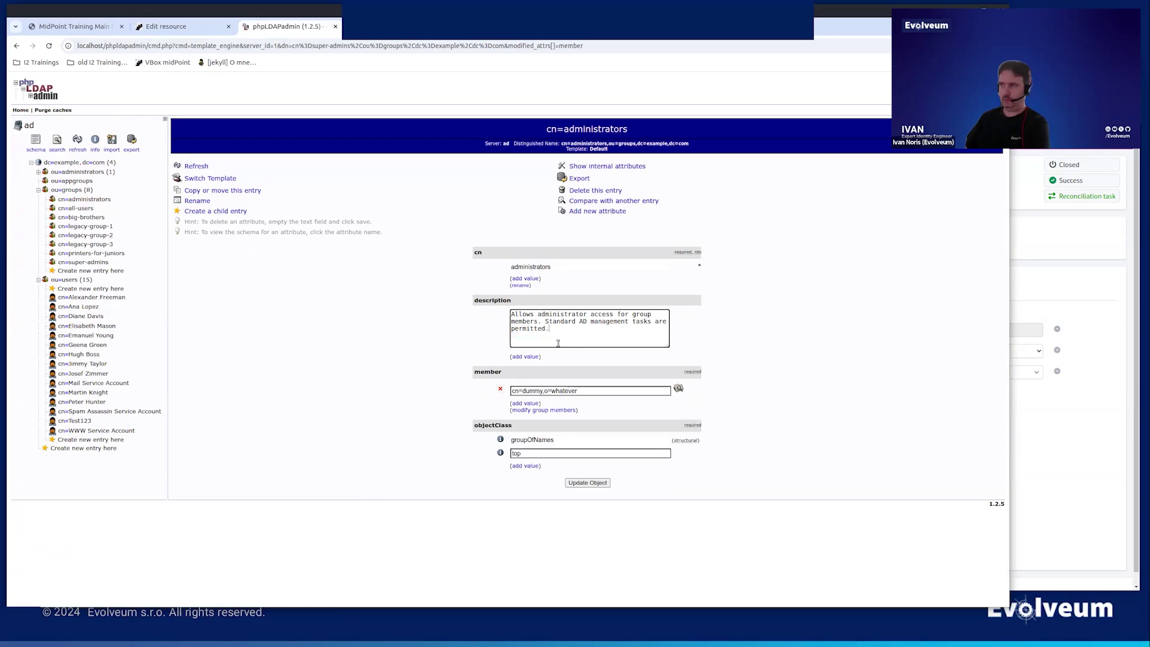
left_click(587, 483)
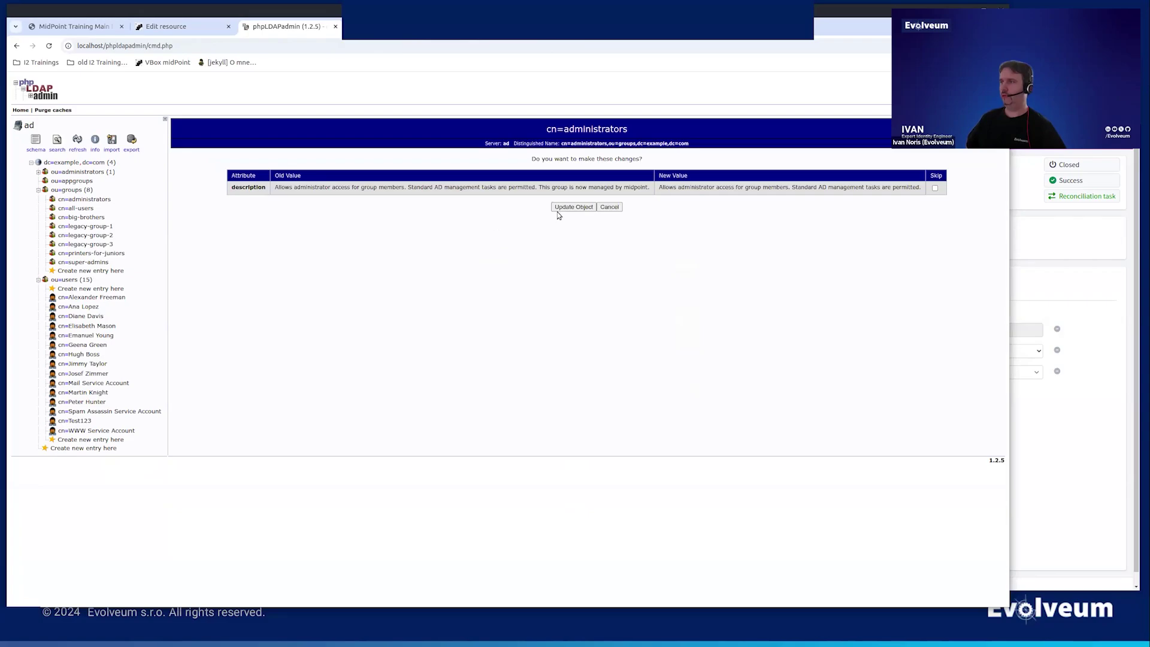
left_click(571, 207)
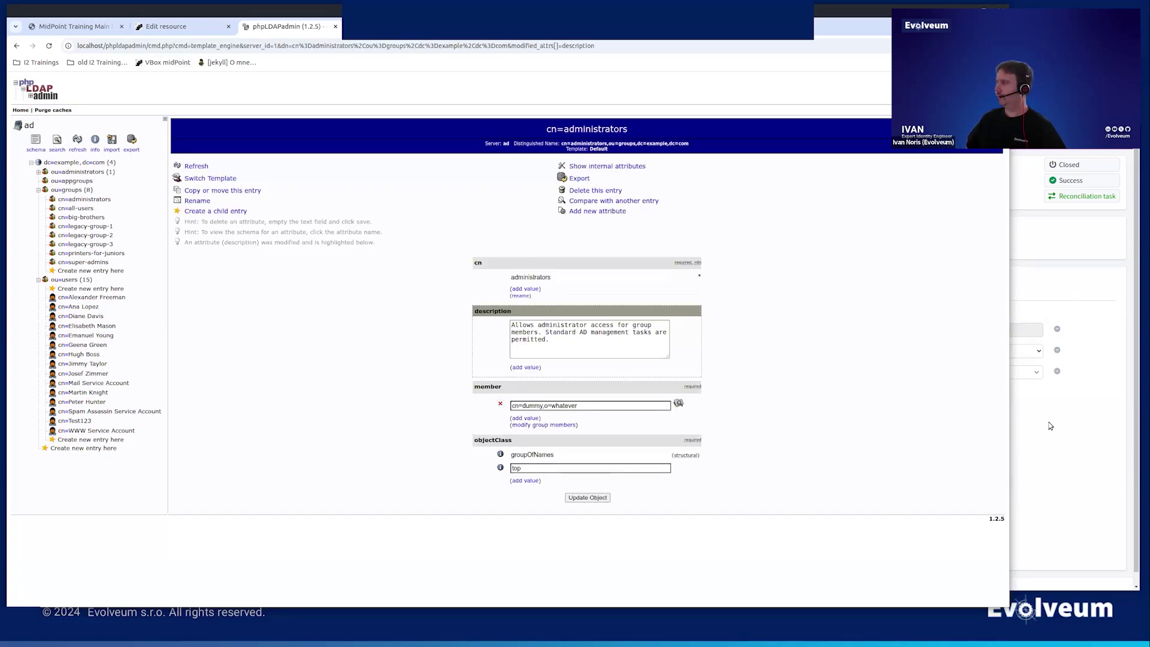
- Switch to midPoint's reconciliation tasks and run the AD Group reconciliation (real) task
left_click(1092, 426)
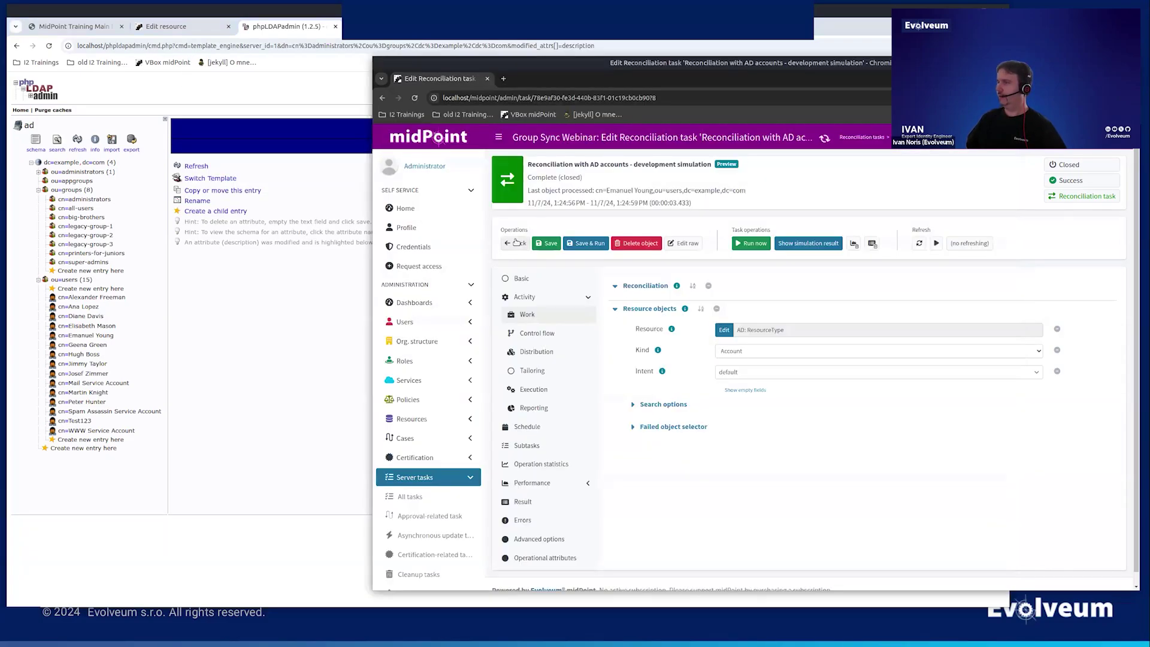
key("alt+Left")
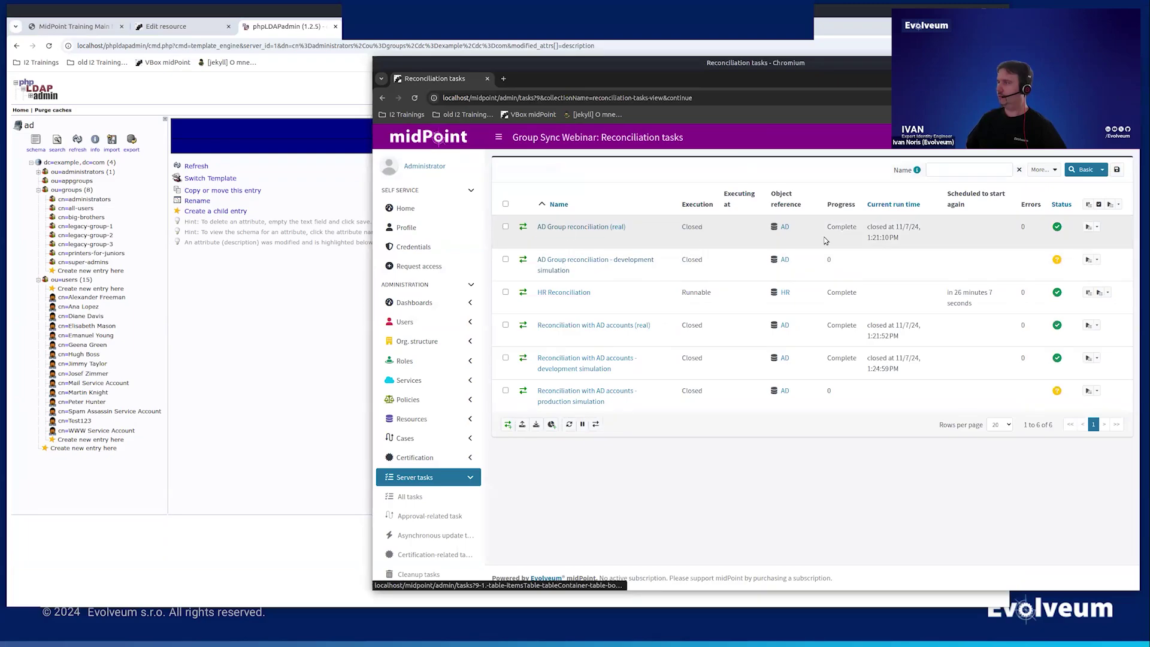
left_click(1087, 228)
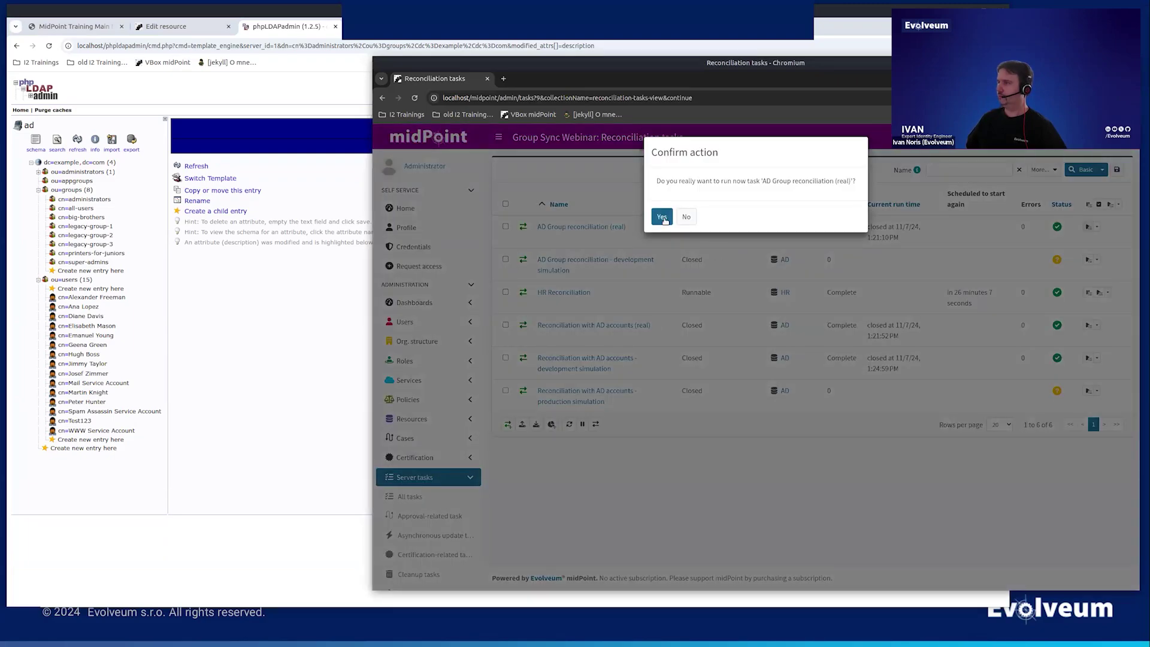
left_click(661, 217)
- Reload the cn=administrators group in phpLDAPadmin and check its description after the reconciliation
left_click(206, 312)
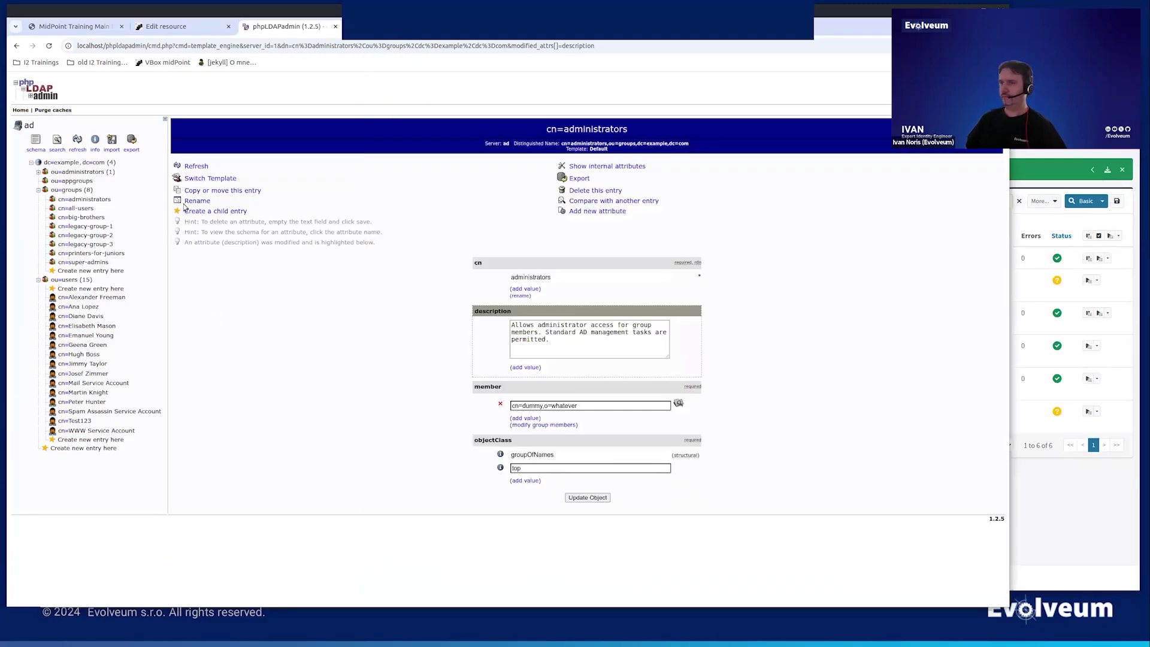
left_click(196, 168)
left_click_drag(552, 328, 549, 414)
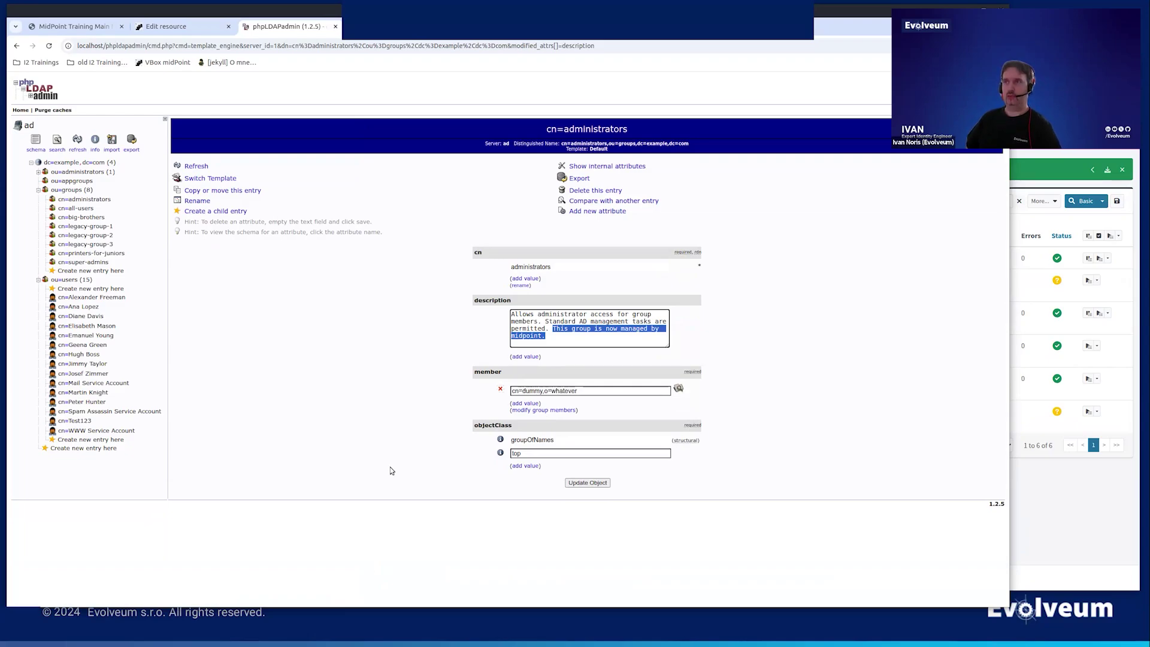
- Switch to midPoint, assign the ad:administrators role to the first listed person, and save the person
left_click(160, 26)
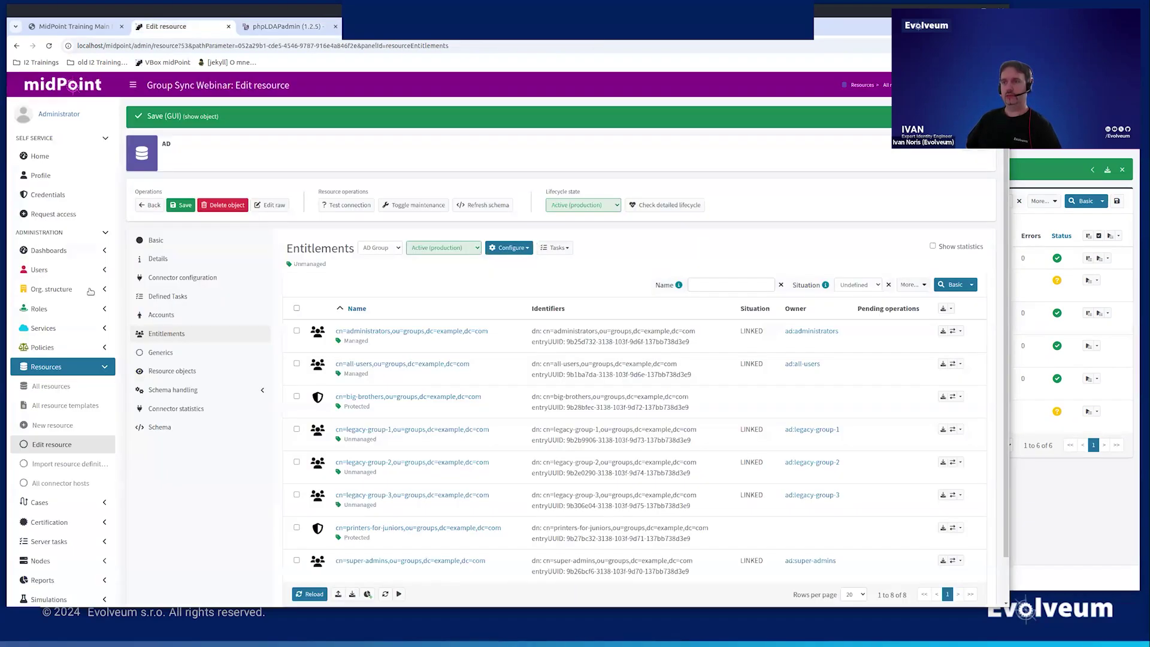
left_click(39, 270)
left_click(45, 309)
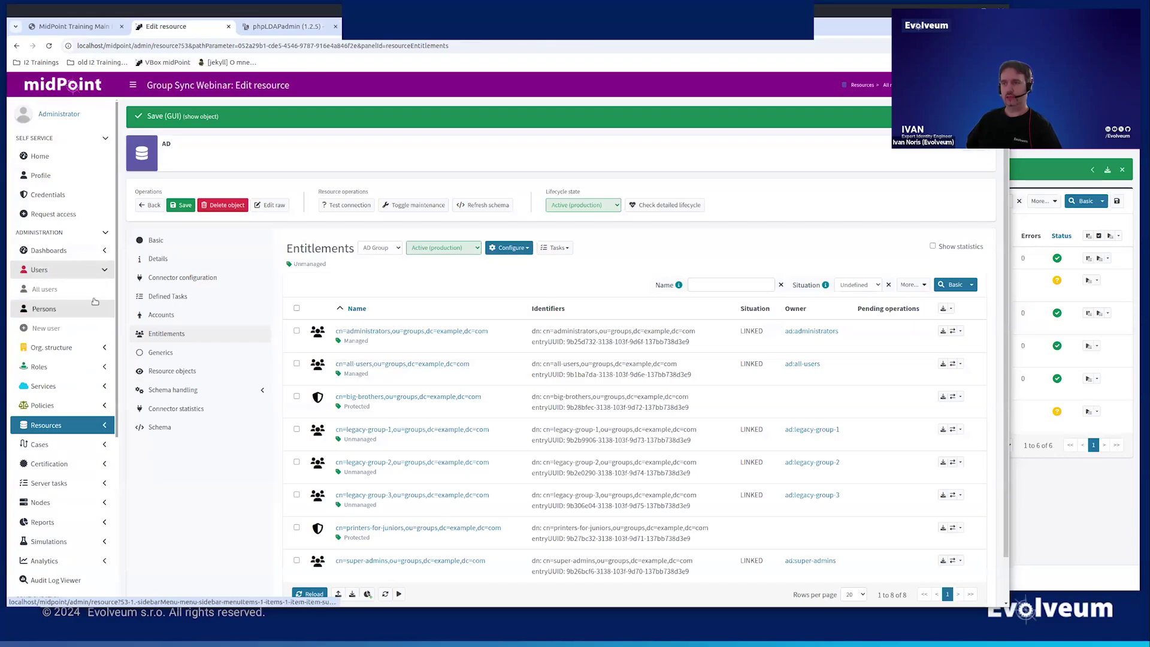
left_click(196, 170)
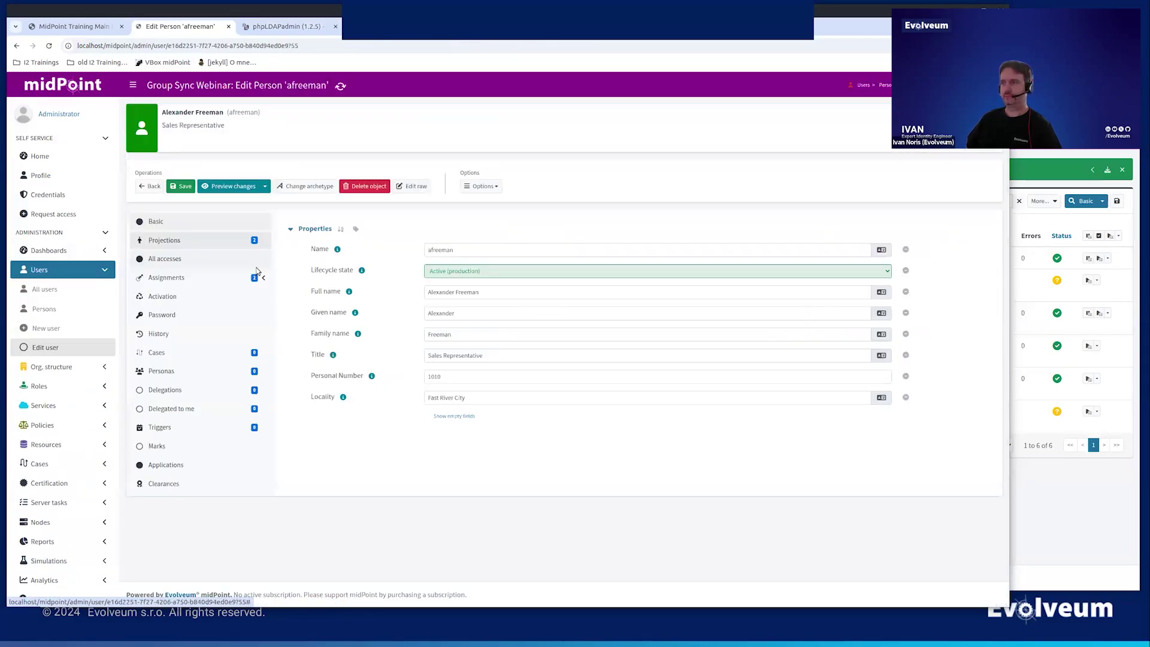
left_click(250, 277)
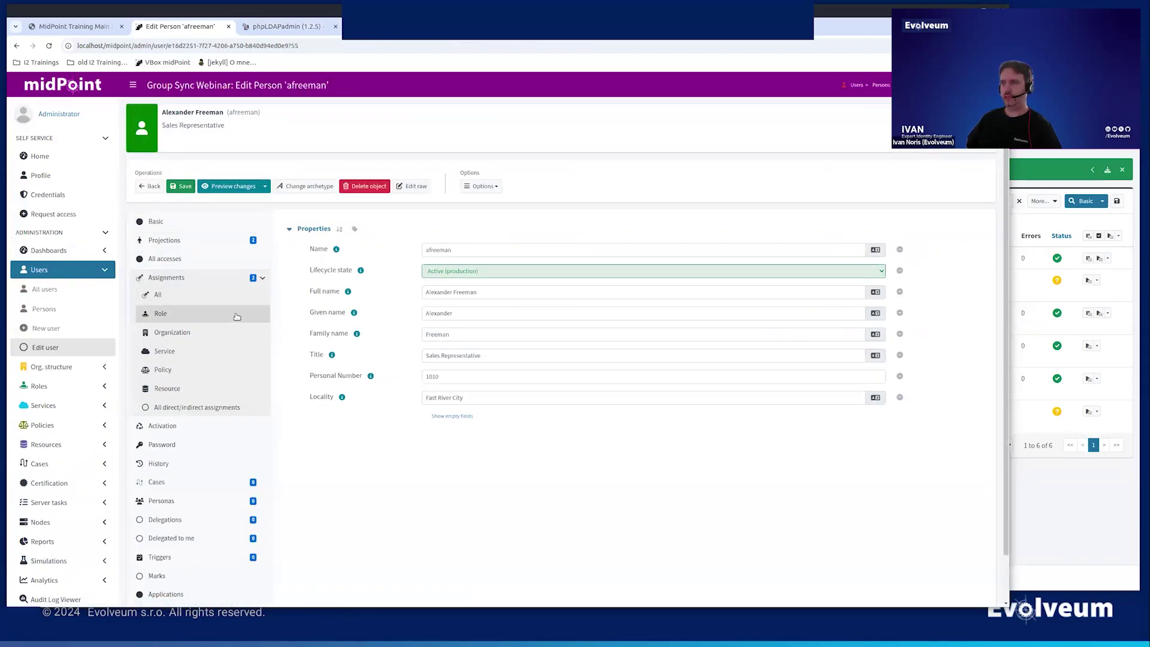
left_click(237, 314)
left_click(299, 321)
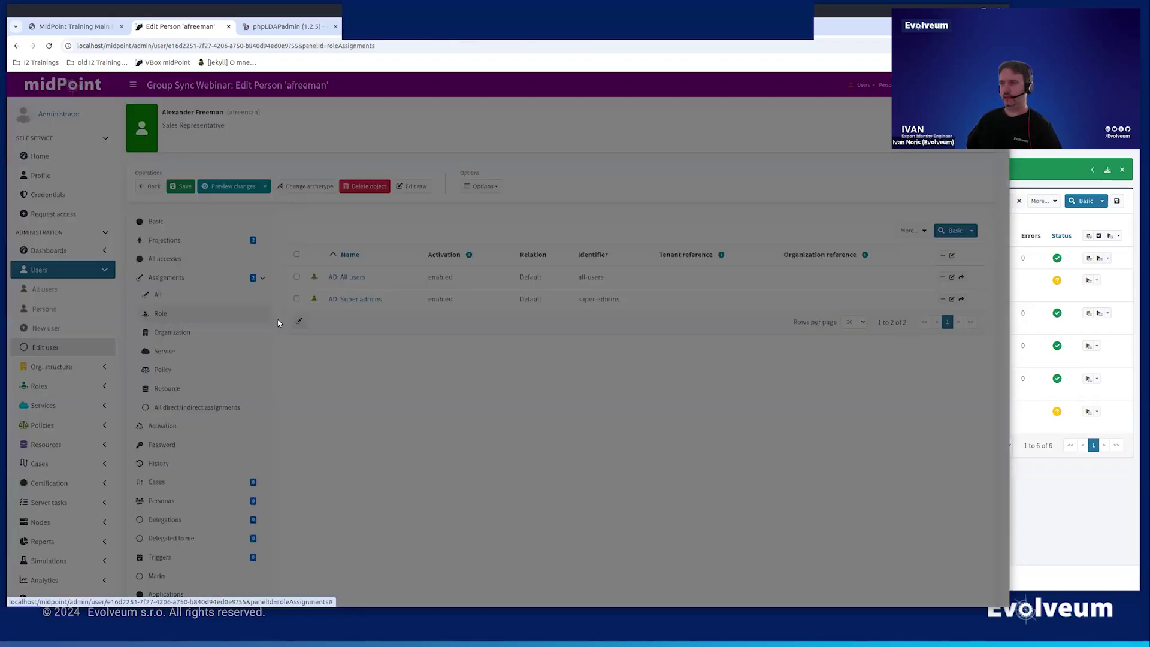
left_click(136, 330)
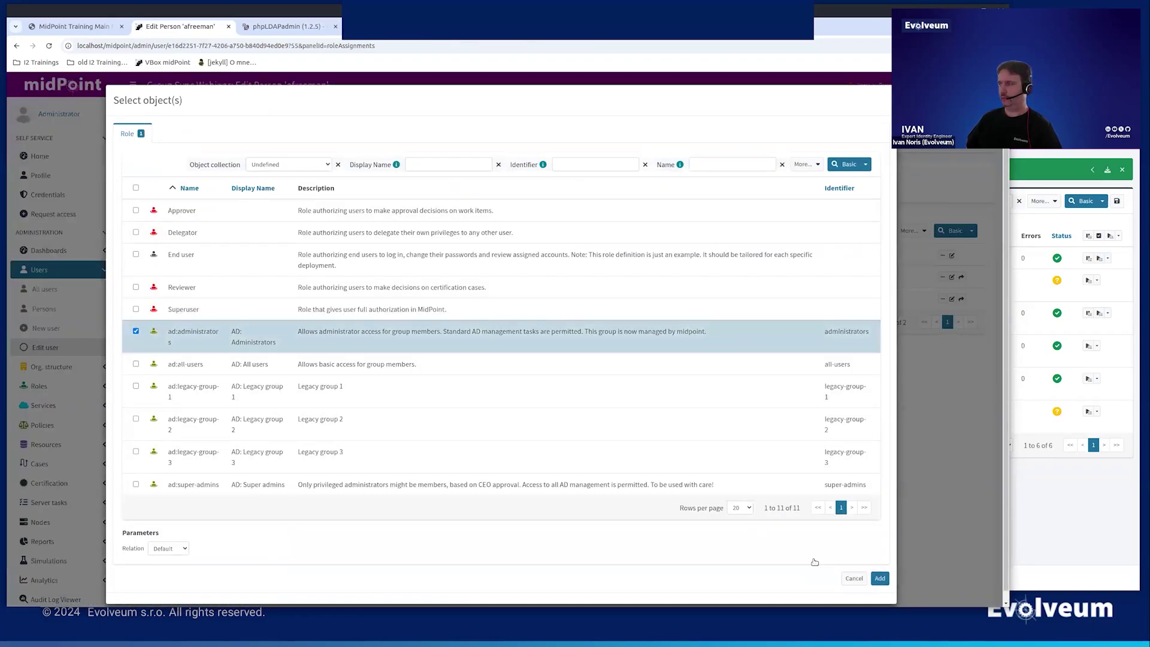
left_click(879, 578)
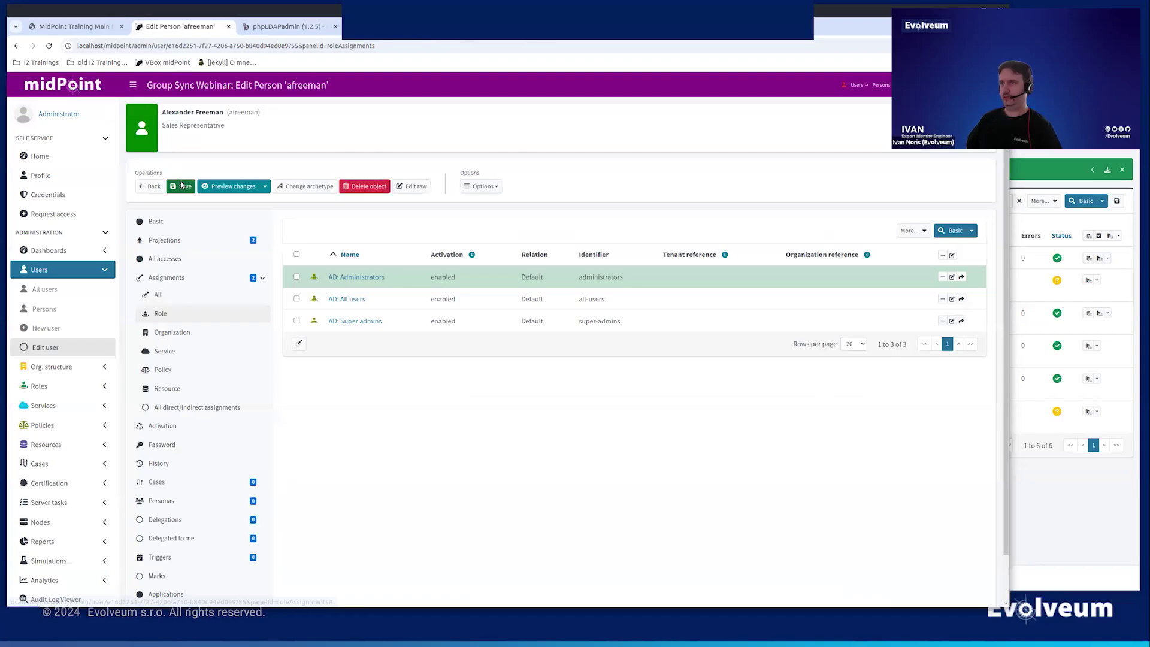
left_click(181, 185)
- Reload the cn=administrators group in phpLDAPadmin and check its member values
left_click(263, 27)
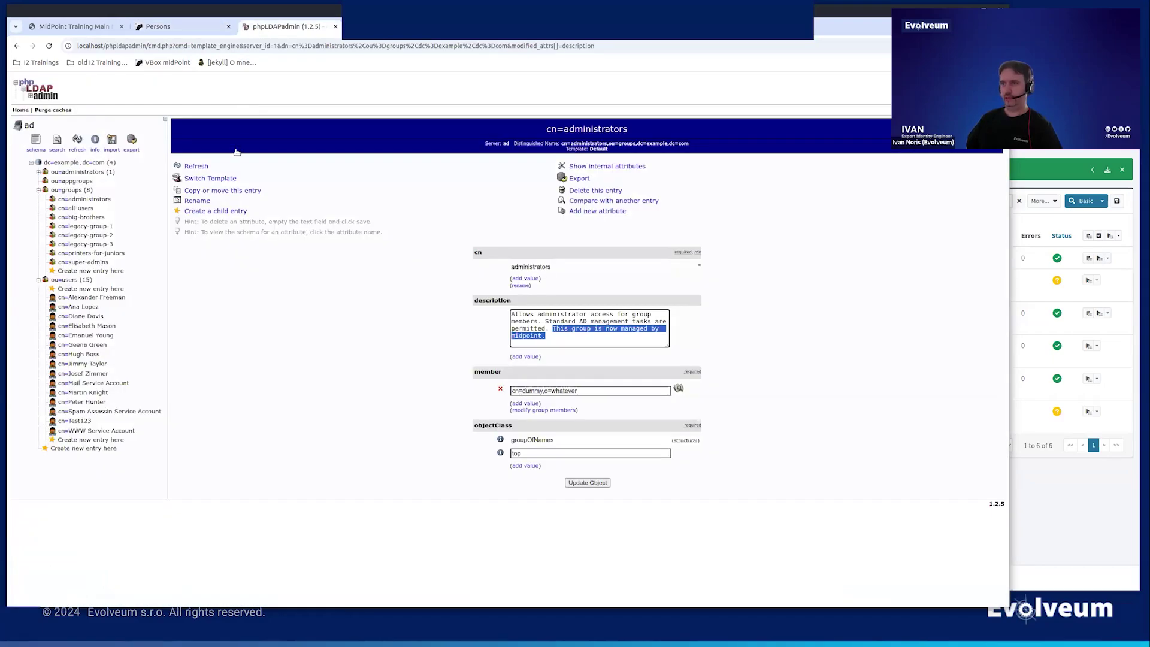
left_click(199, 167)
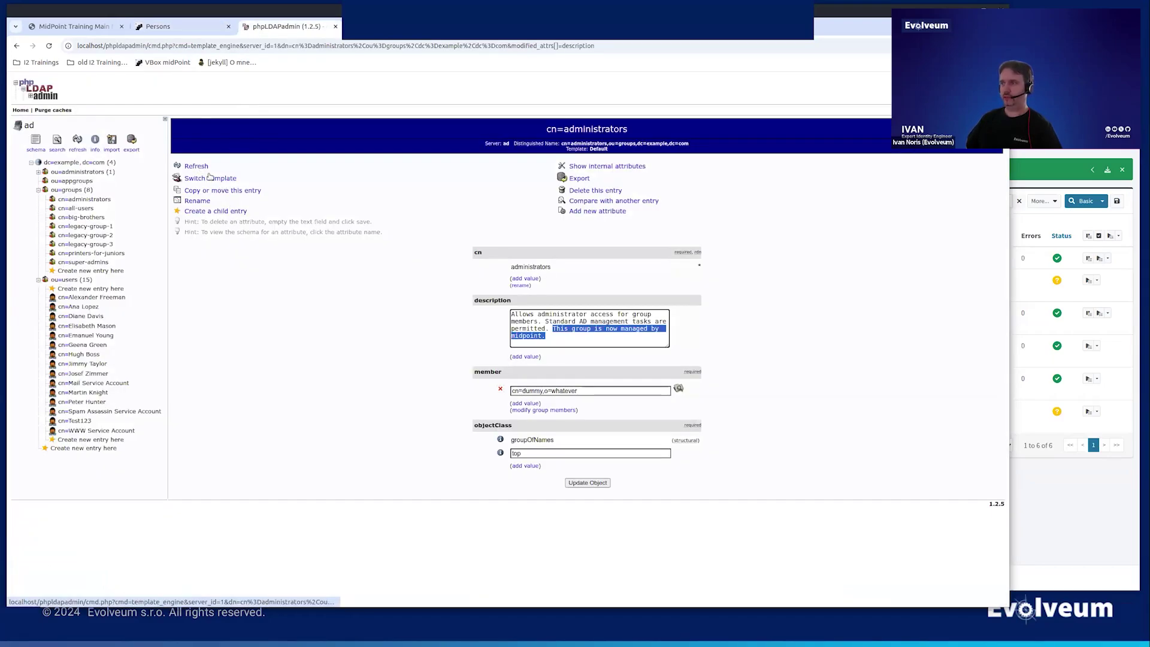
left_click_drag(546, 408, 619, 412)
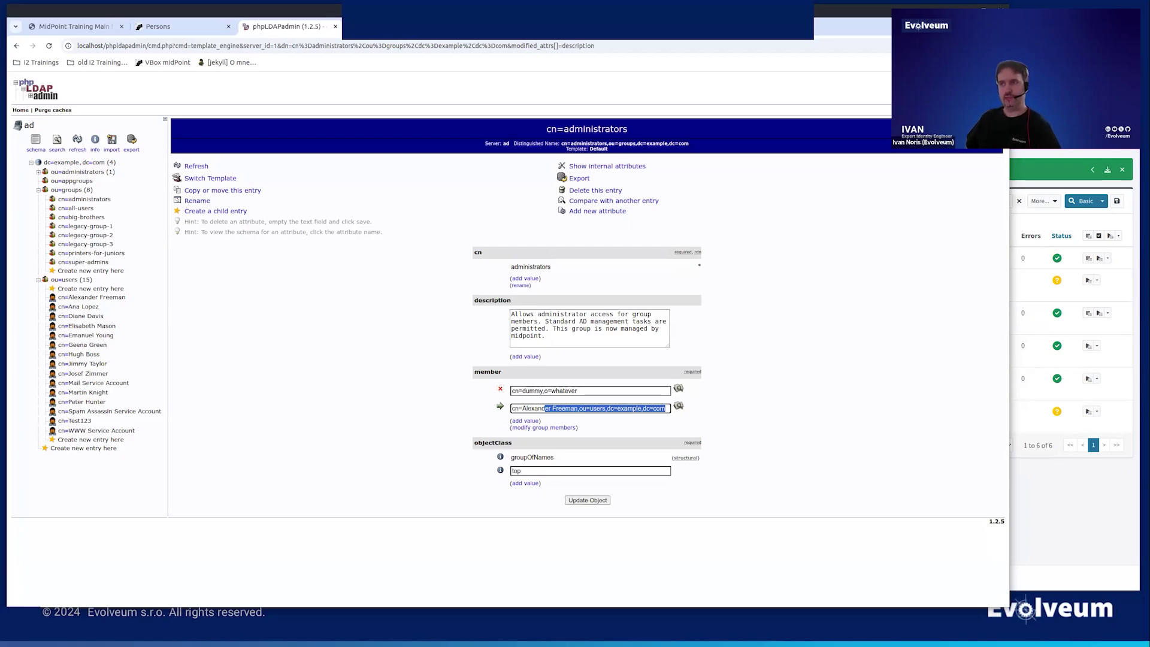
left_click(310, 483)
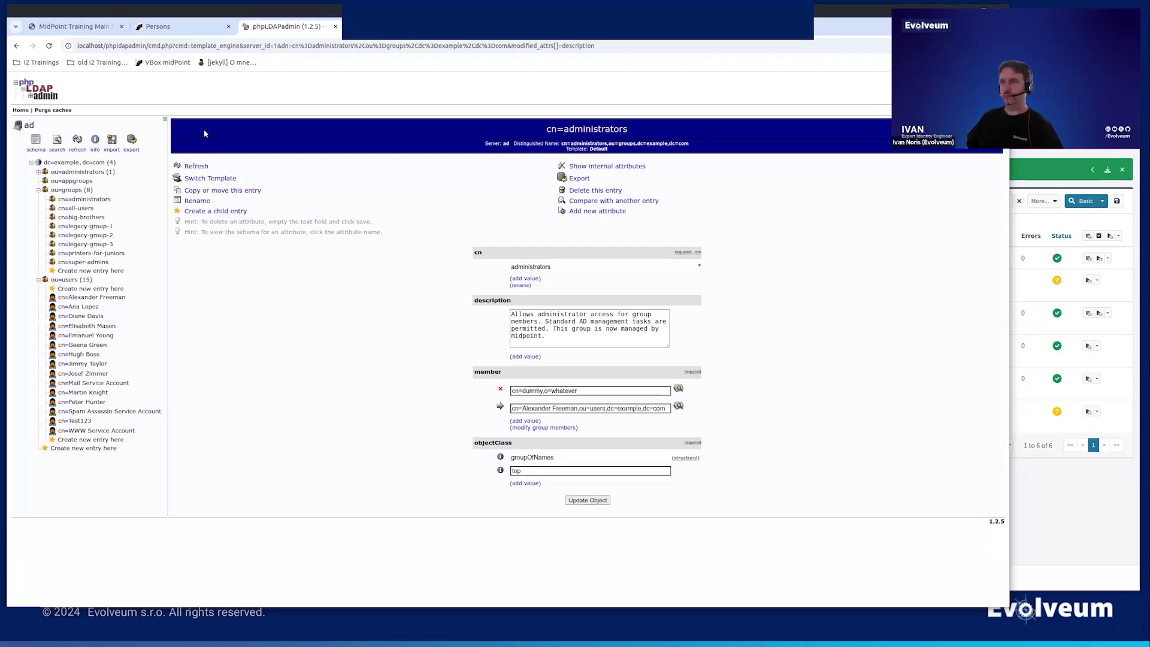
- Switch to midPoint, open the AD resource's entitlements, and examine the cn=super-admins group's entry
left_click(180, 26)
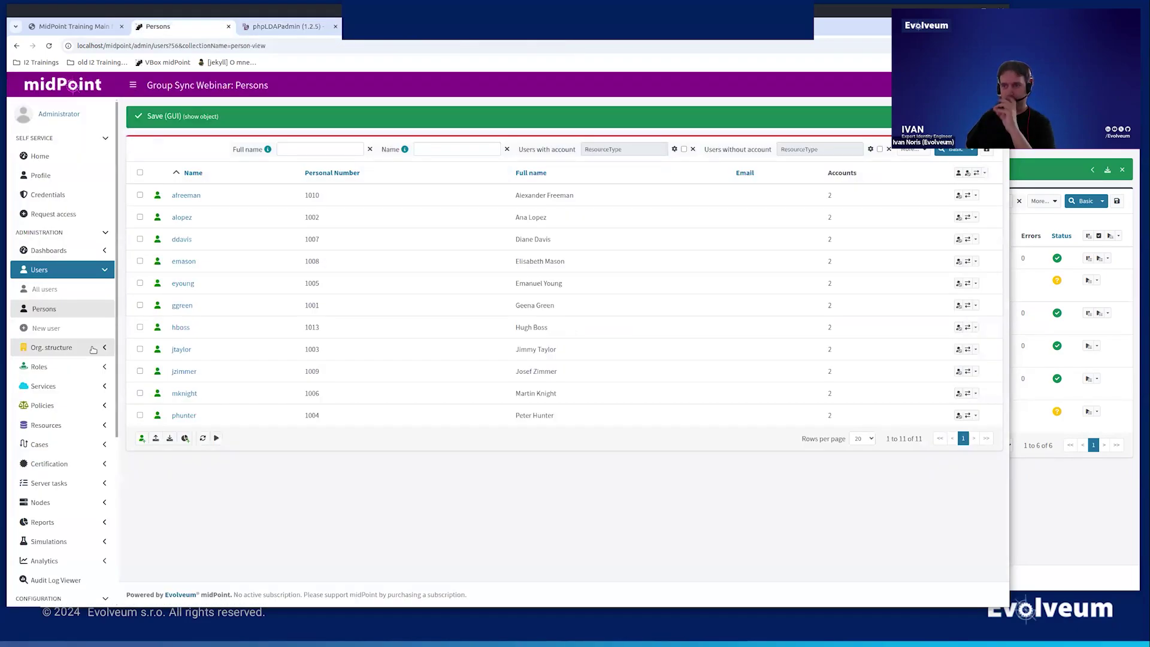
left_click(87, 426)
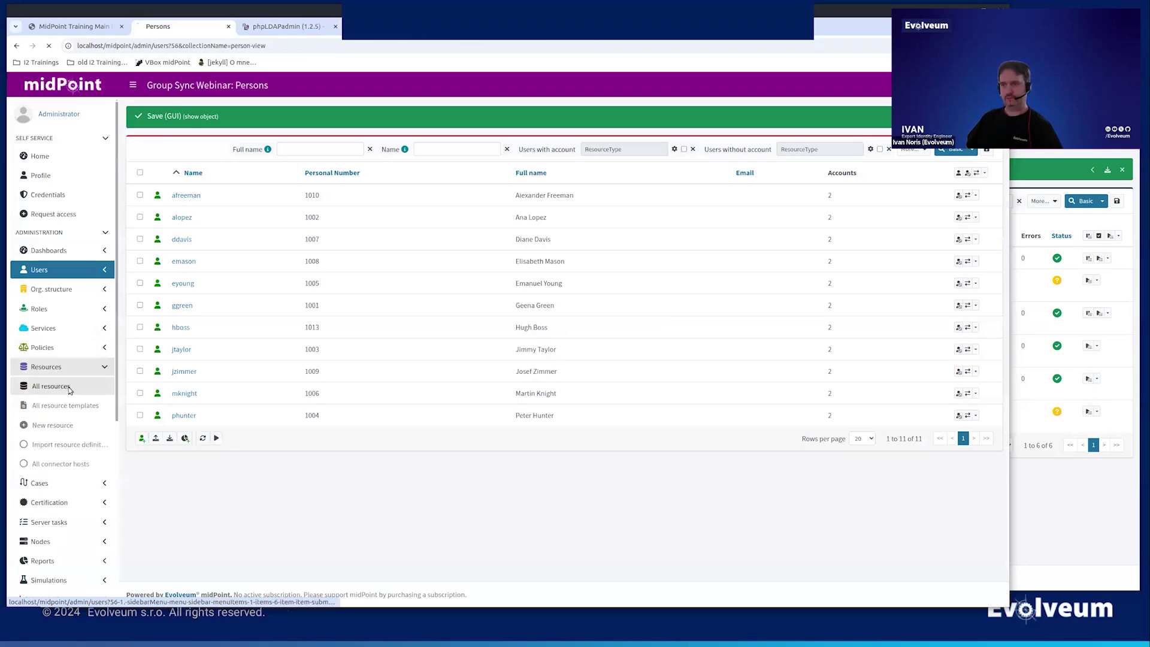
left_click(70, 388)
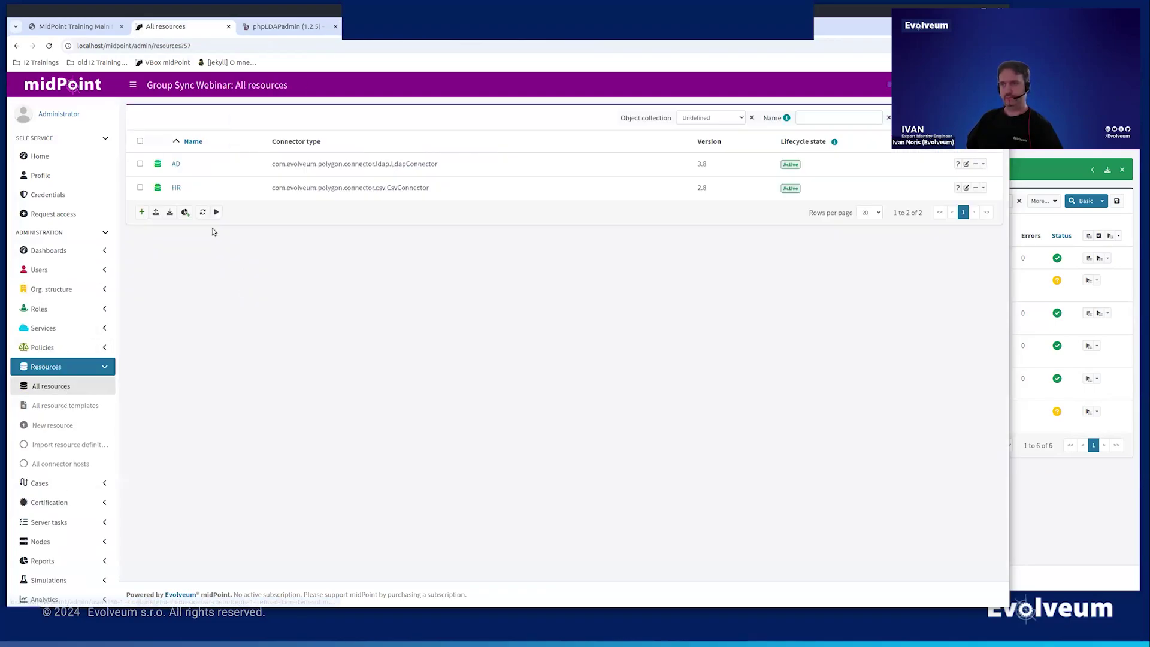
left_click(176, 164)
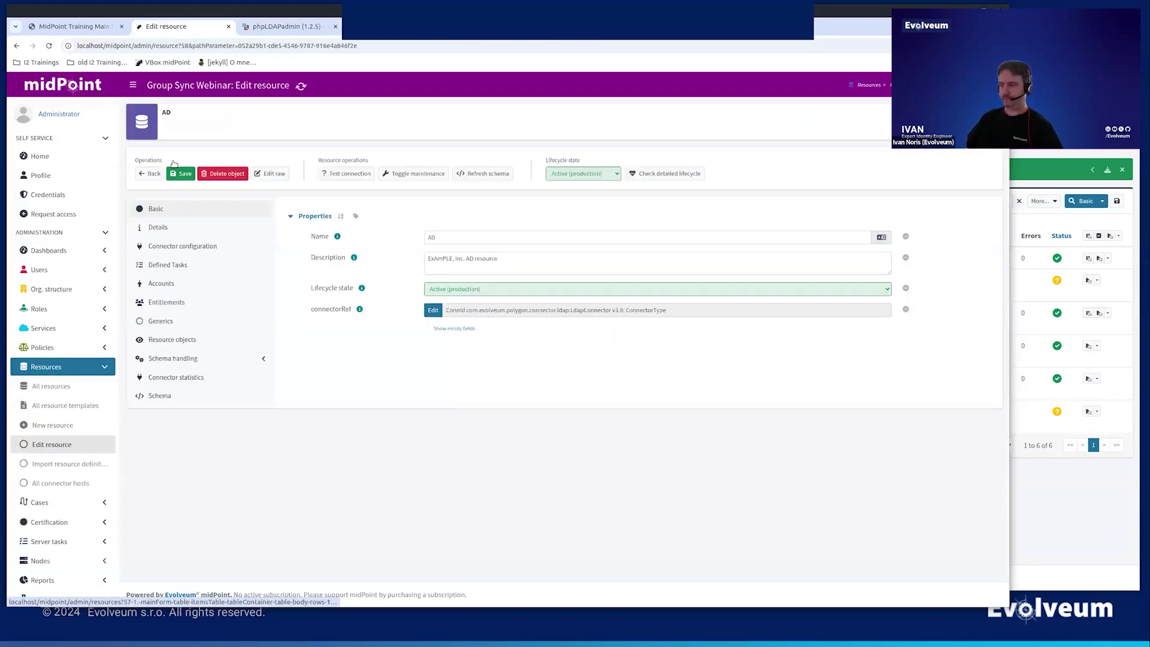
left_click(184, 309)
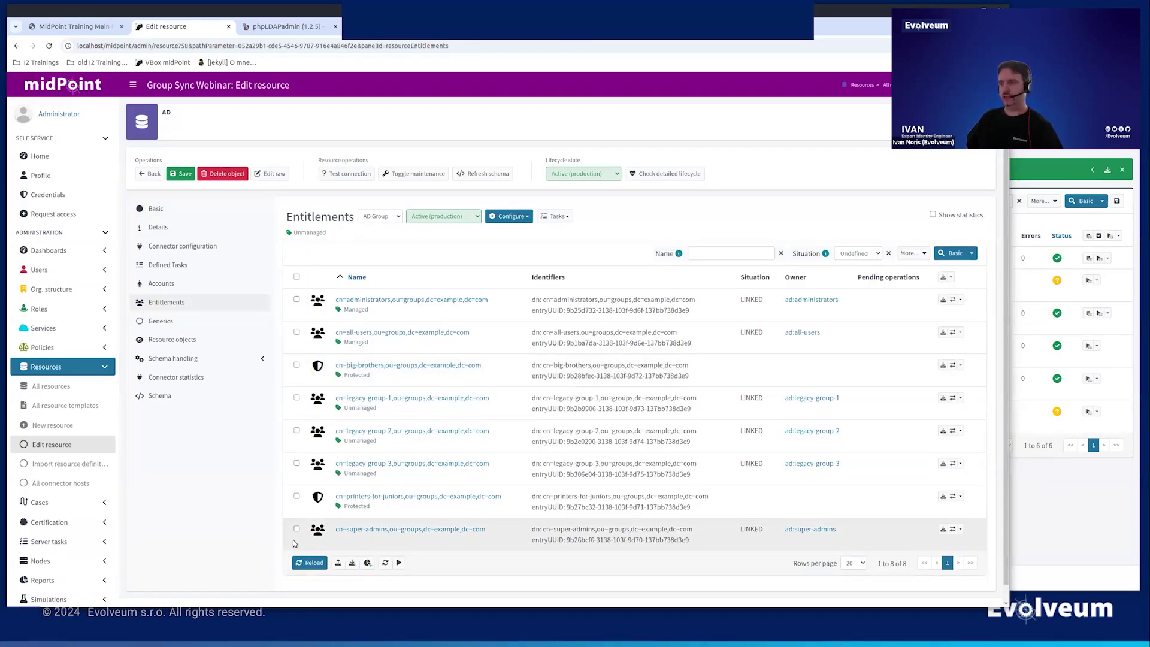
triple_click(479, 533)
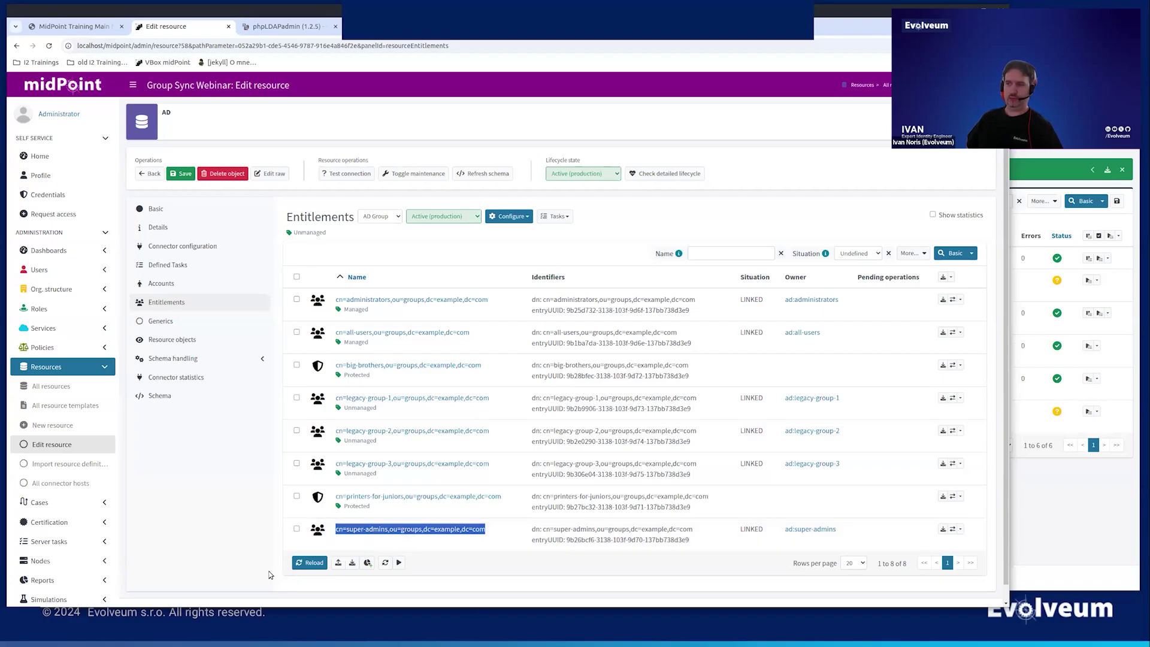
left_click(264, 544)
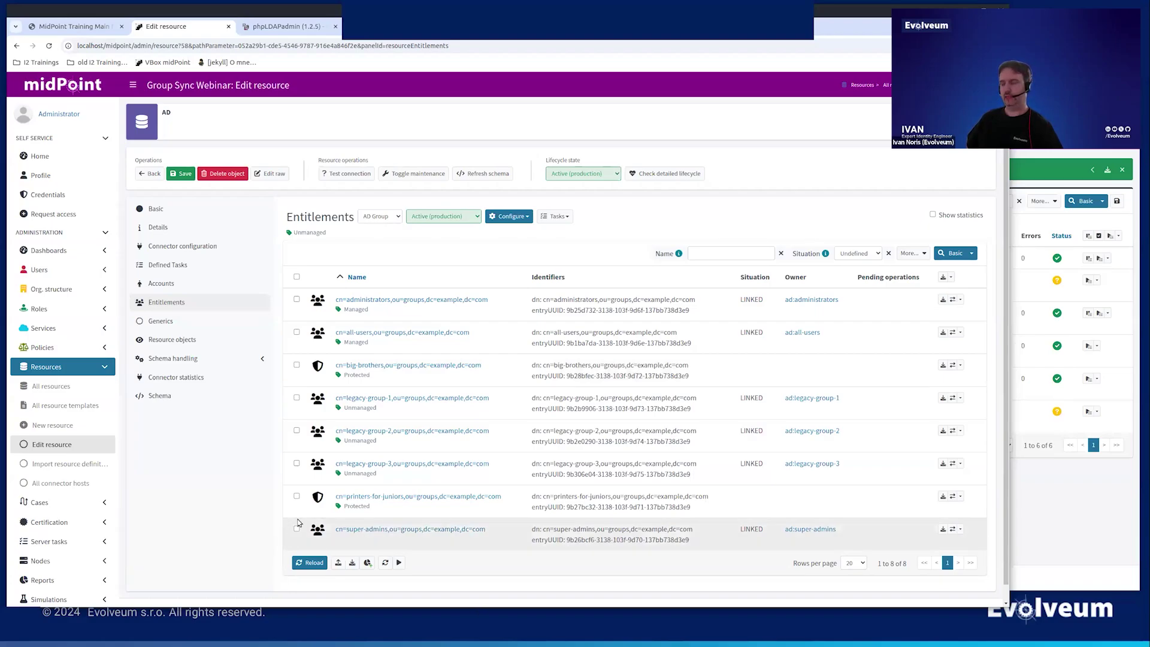
- In the AD Group's default operation policies, set the Unmanaged policy's lifecycle state to Deprecated
left_click(500, 217)
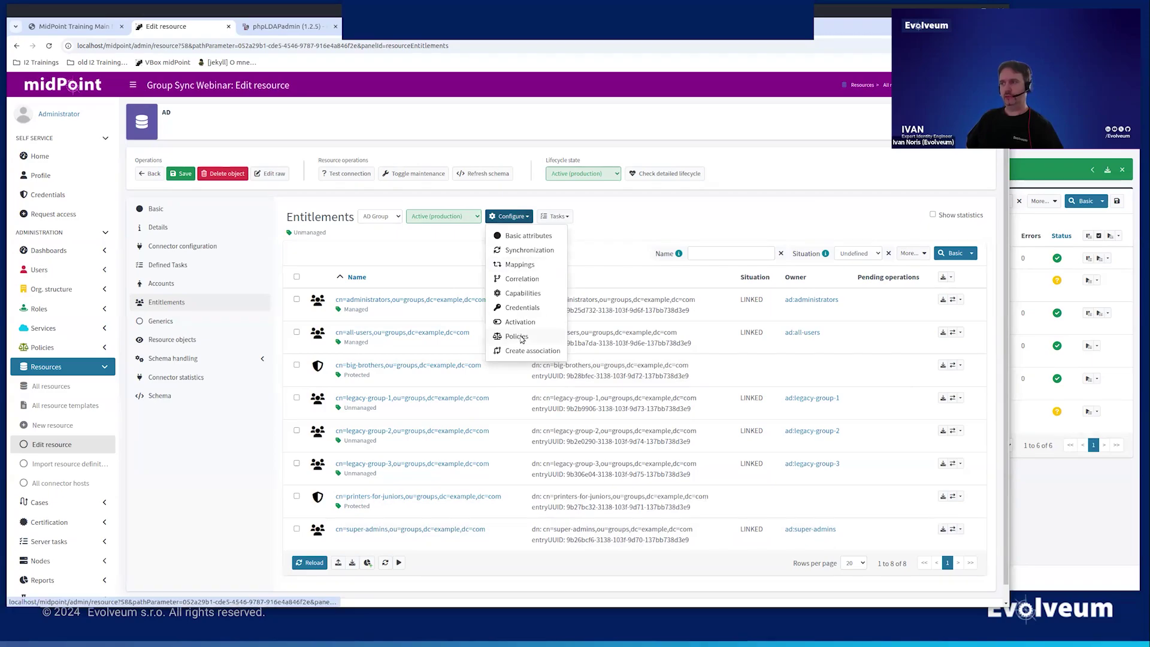
left_click(518, 338)
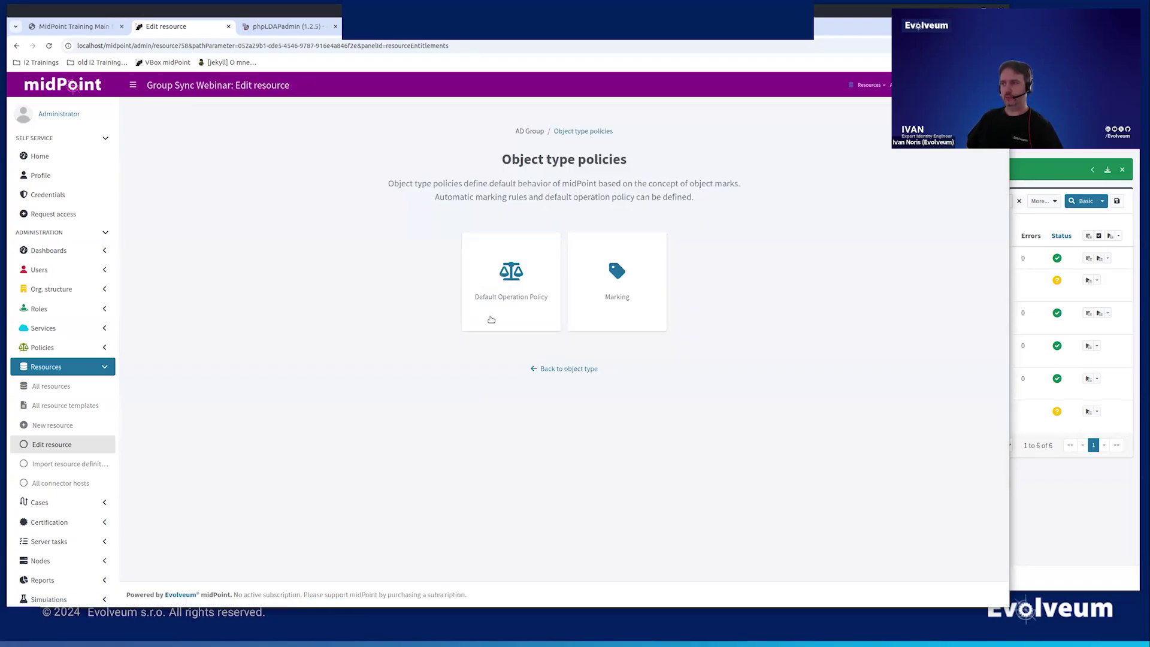
left_click(492, 304)
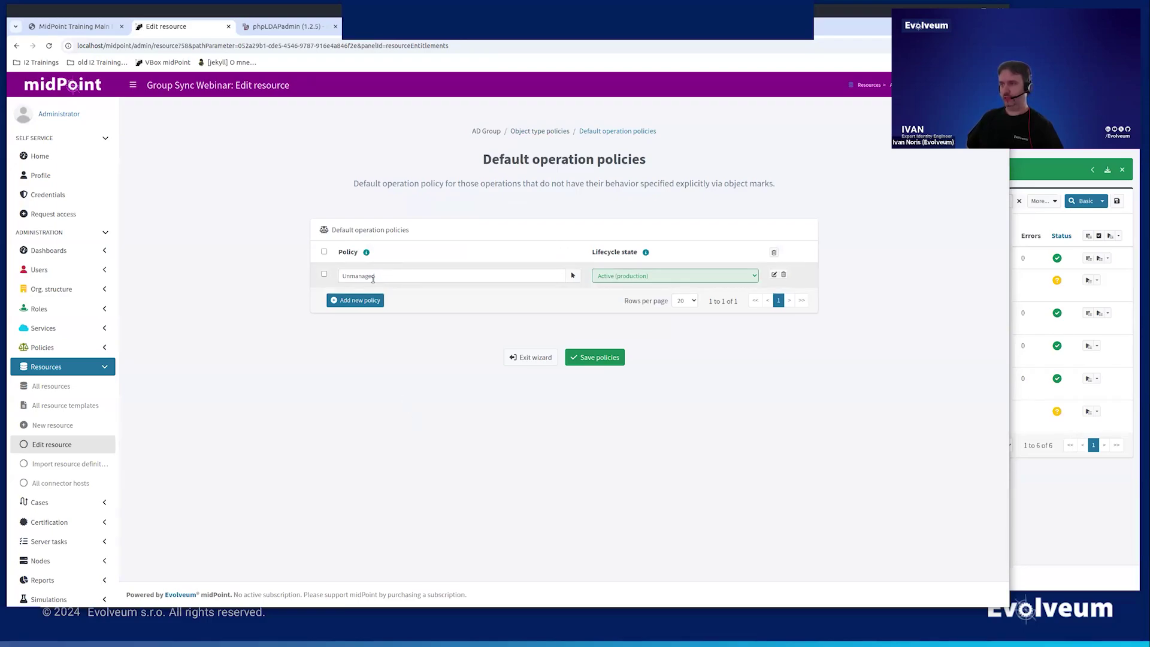
left_click(621, 277)
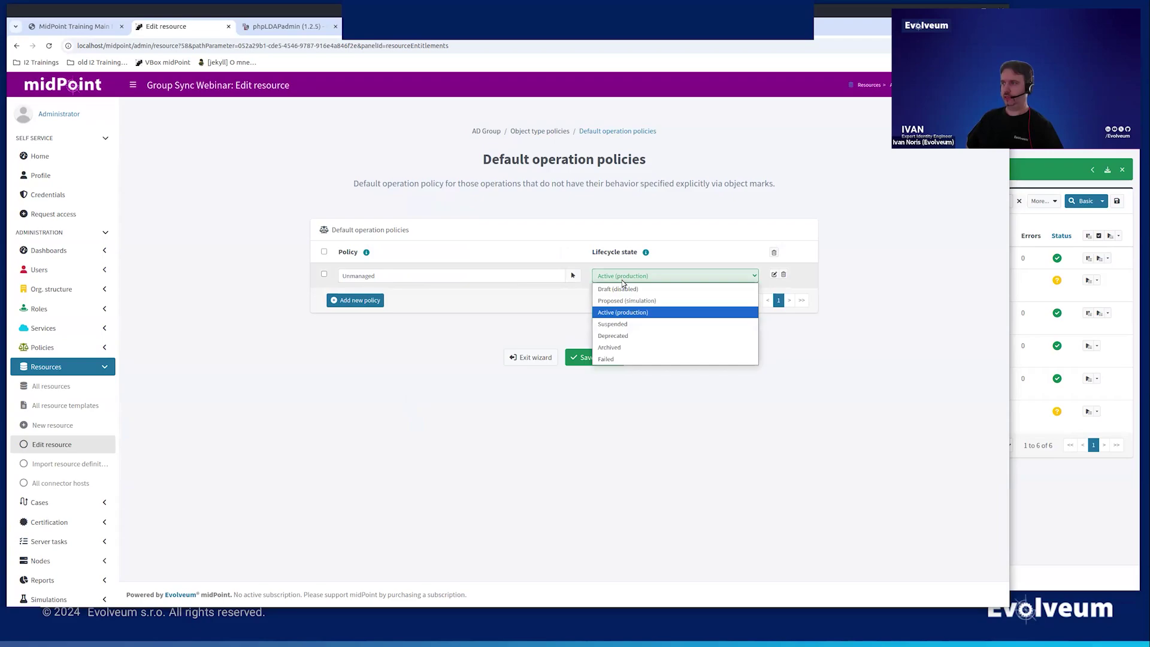
key("Escape")
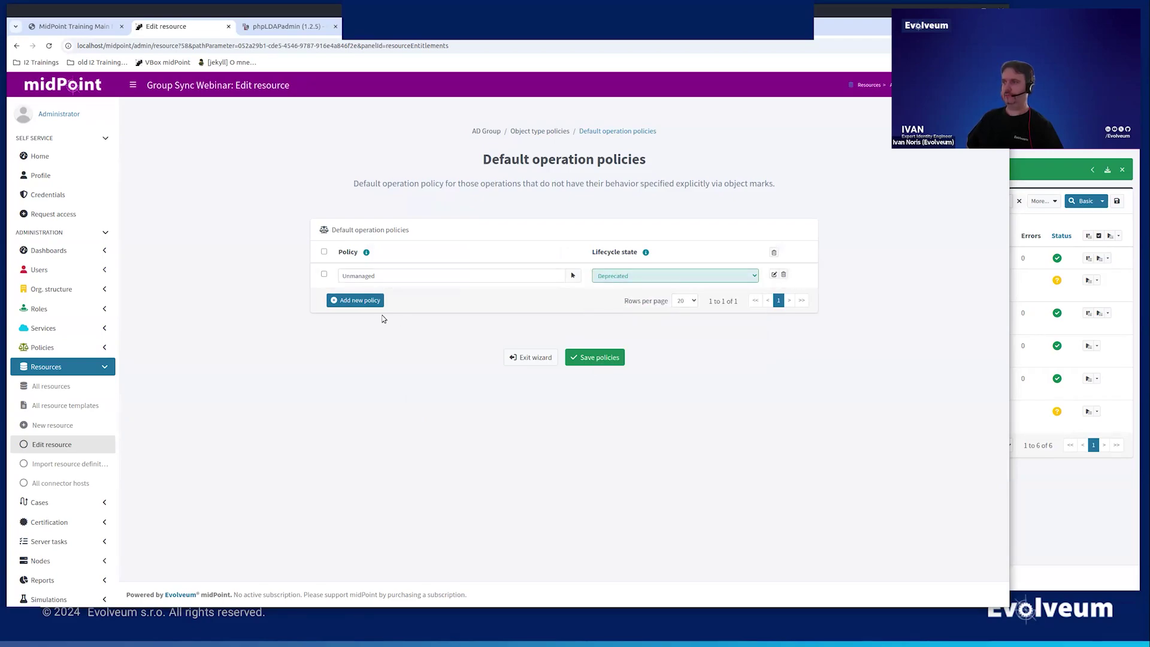
- Add a Managed default operation policy with lifecycle state Proposed (simulation), save the policies, and return to the object type
left_click(369, 300)
left_click(456, 303)
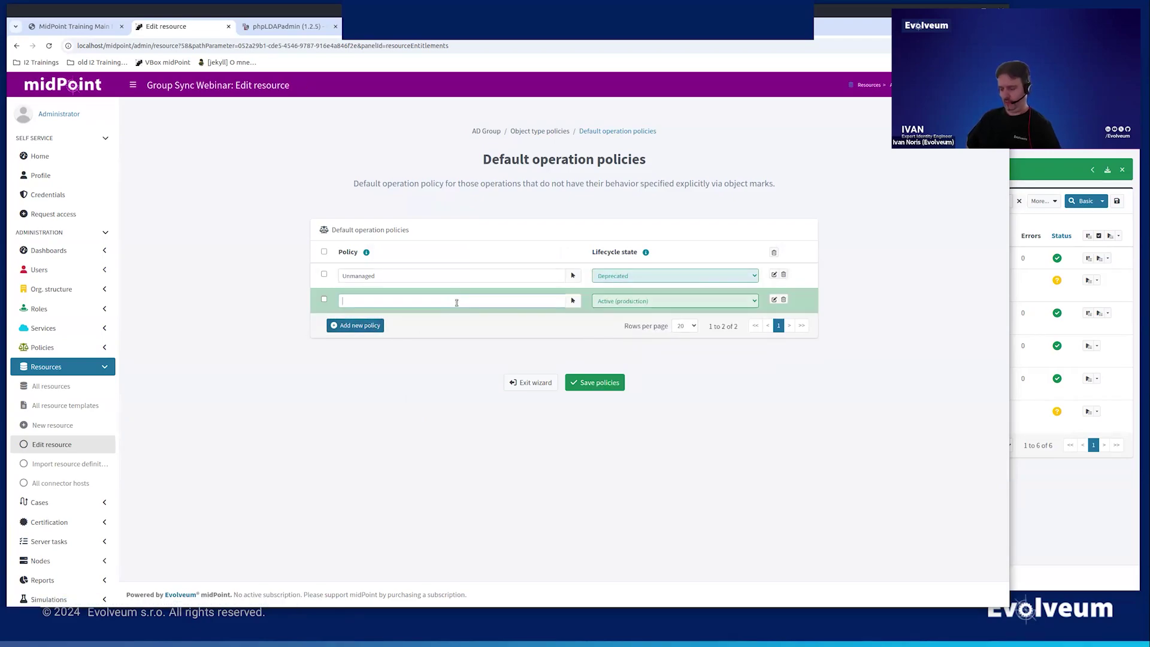
type("mana")
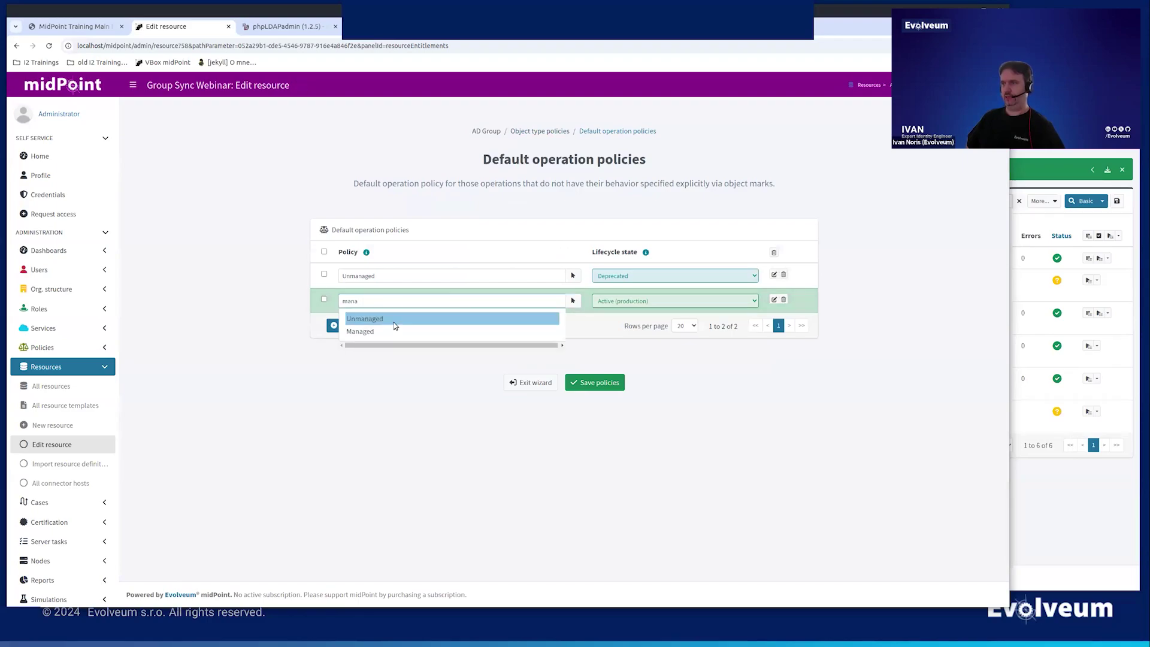
left_click(397, 331)
left_click(620, 307)
left_click(625, 324)
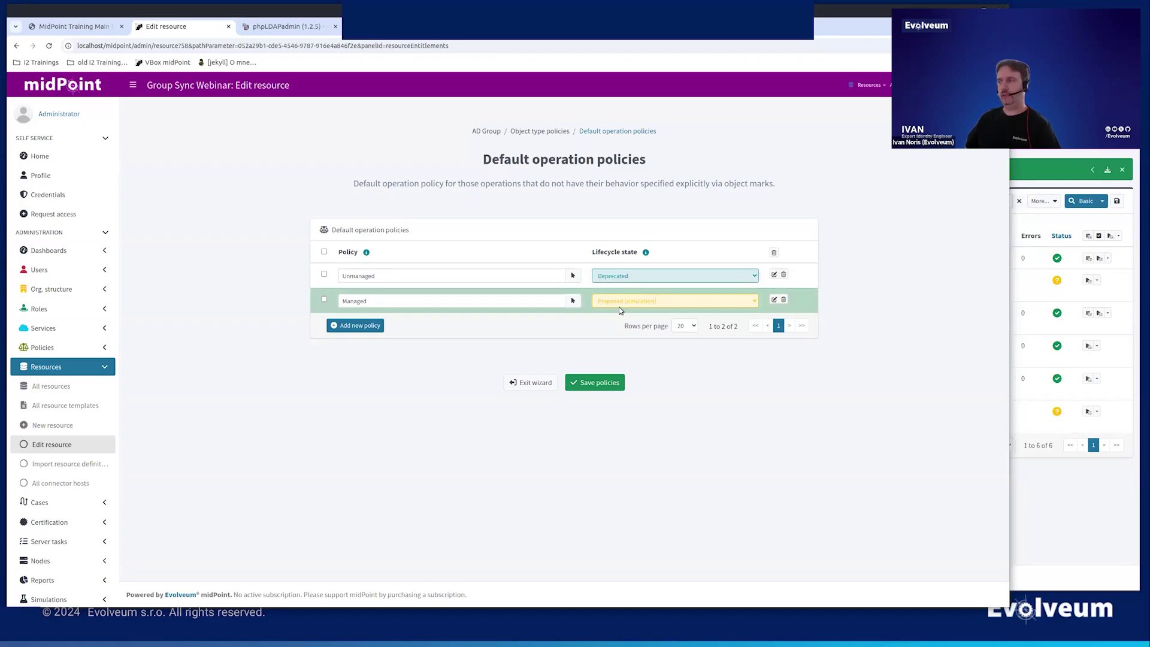
left_click(604, 383)
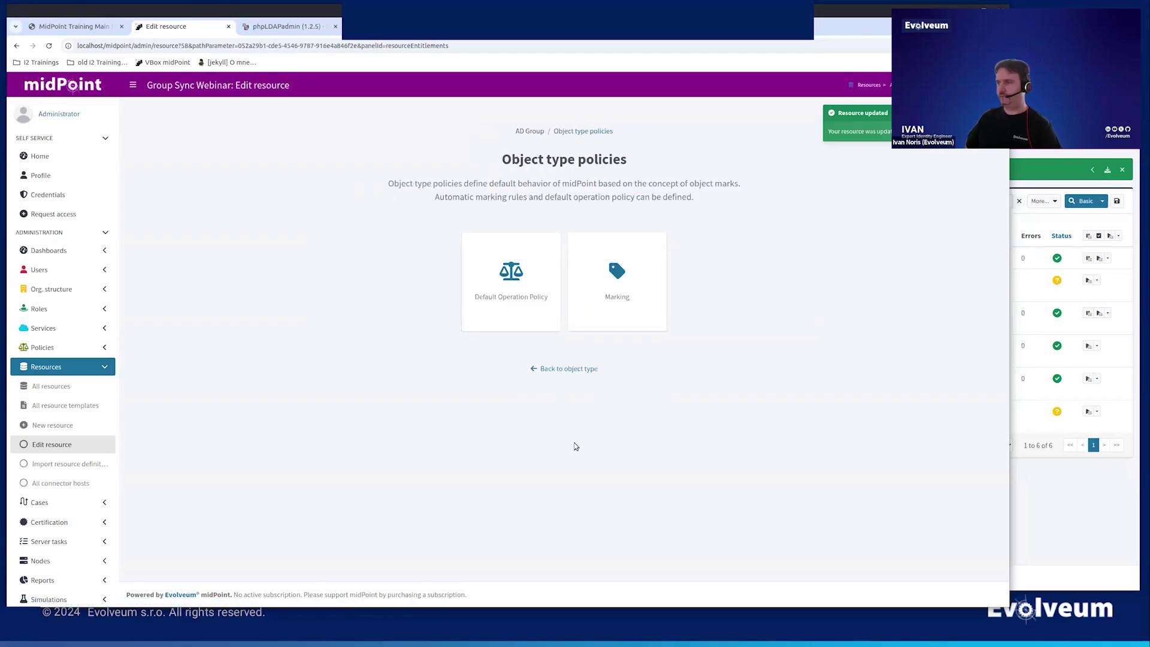
left_click(558, 369)
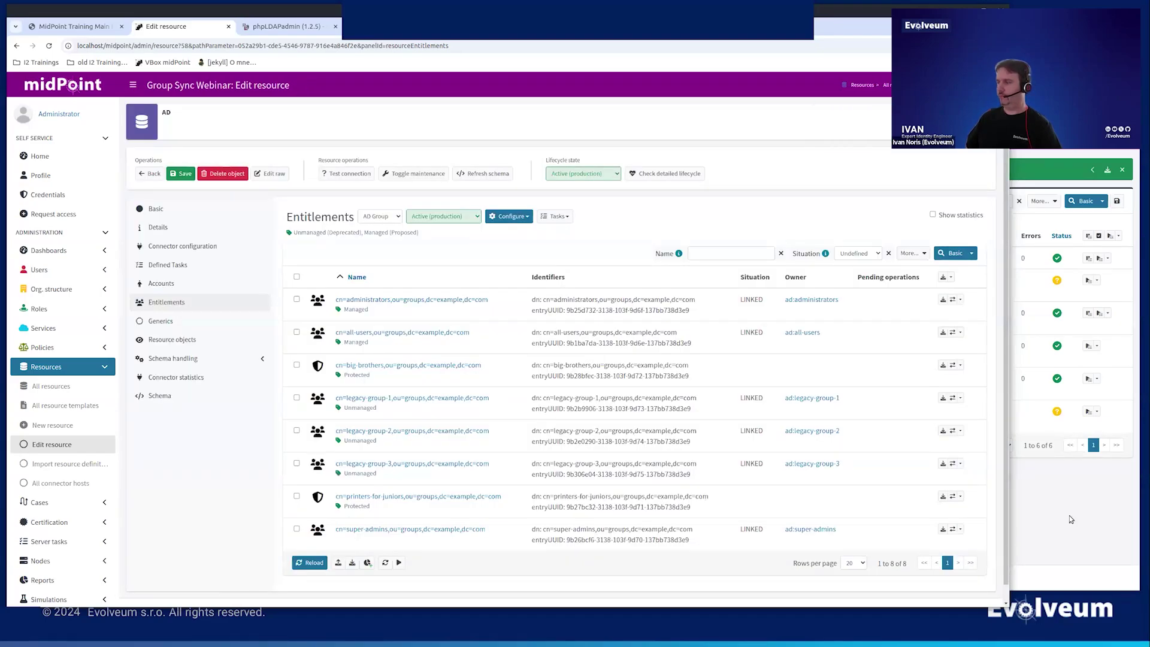
- Switch to the reconciliation tasks window, run the AD Group reconciliation - development simulation task, and review its simulation result
left_click(1070, 519)
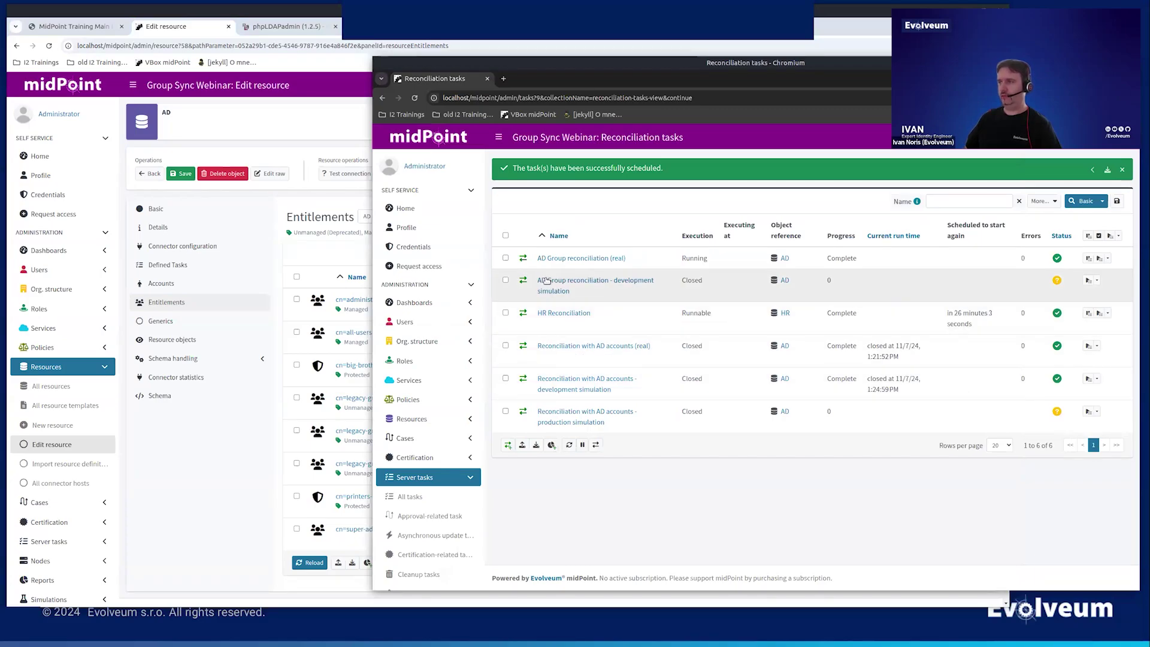
left_click(602, 281)
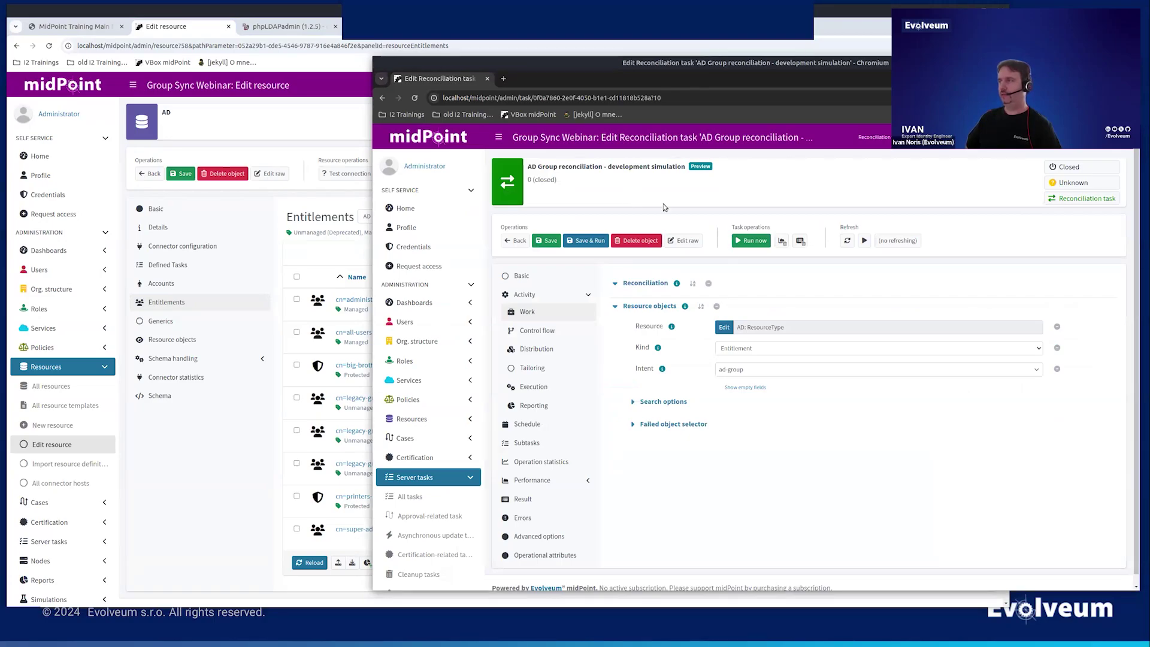
left_click(745, 241)
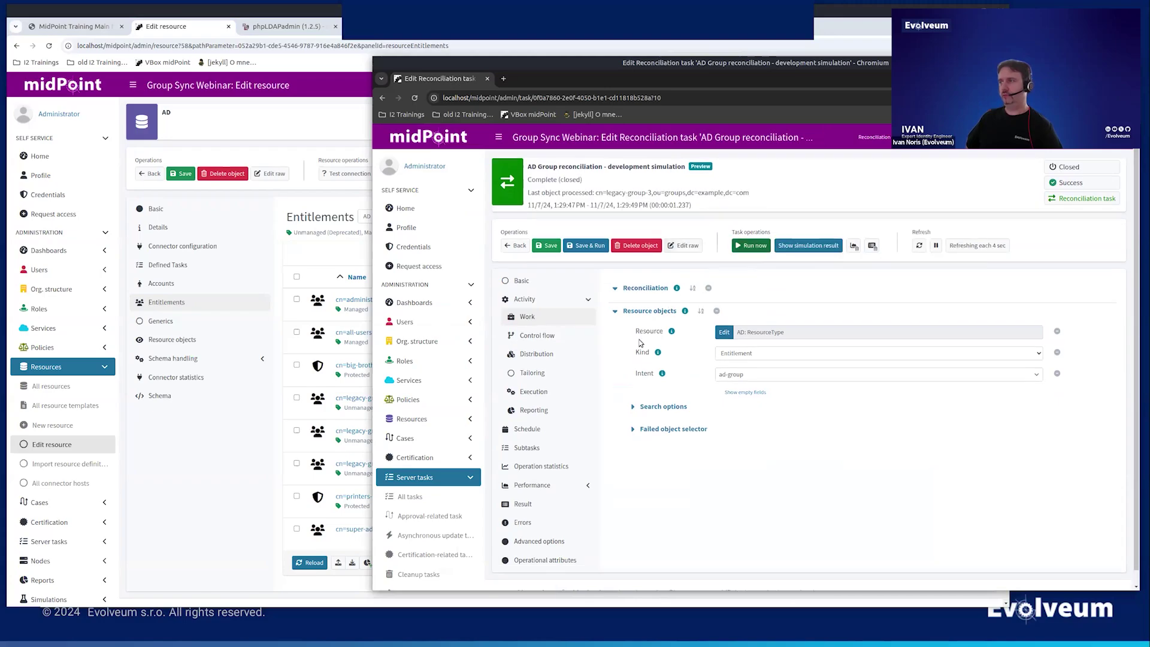
left_click(808, 246)
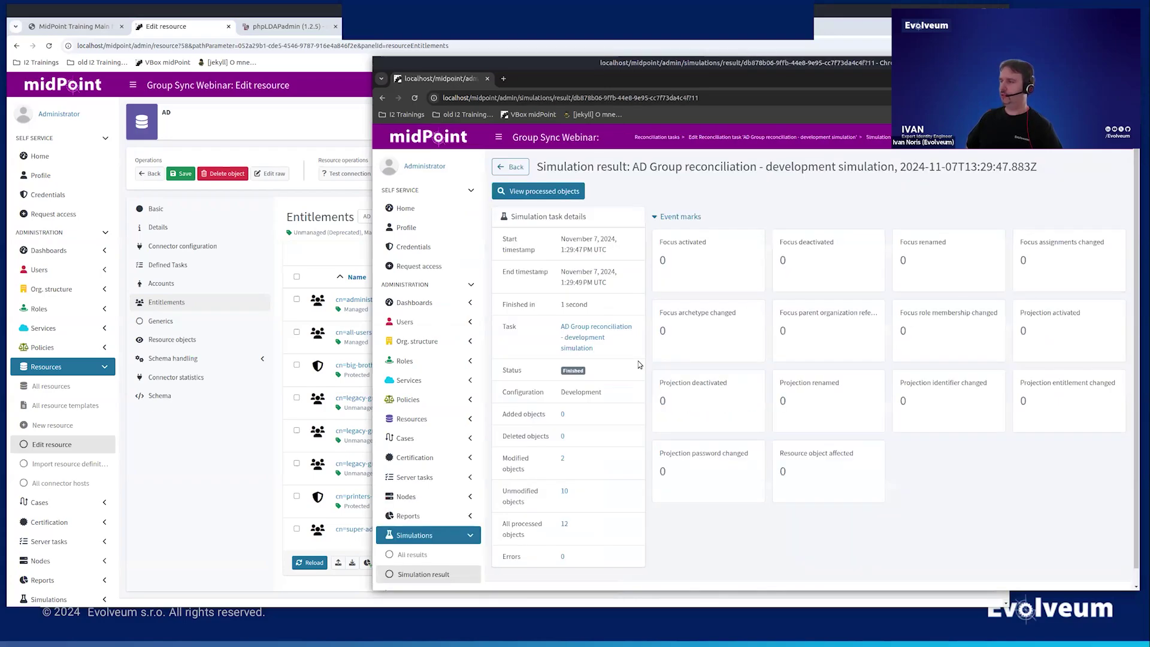
left_click_drag(518, 417, 576, 465)
left_click(569, 472)
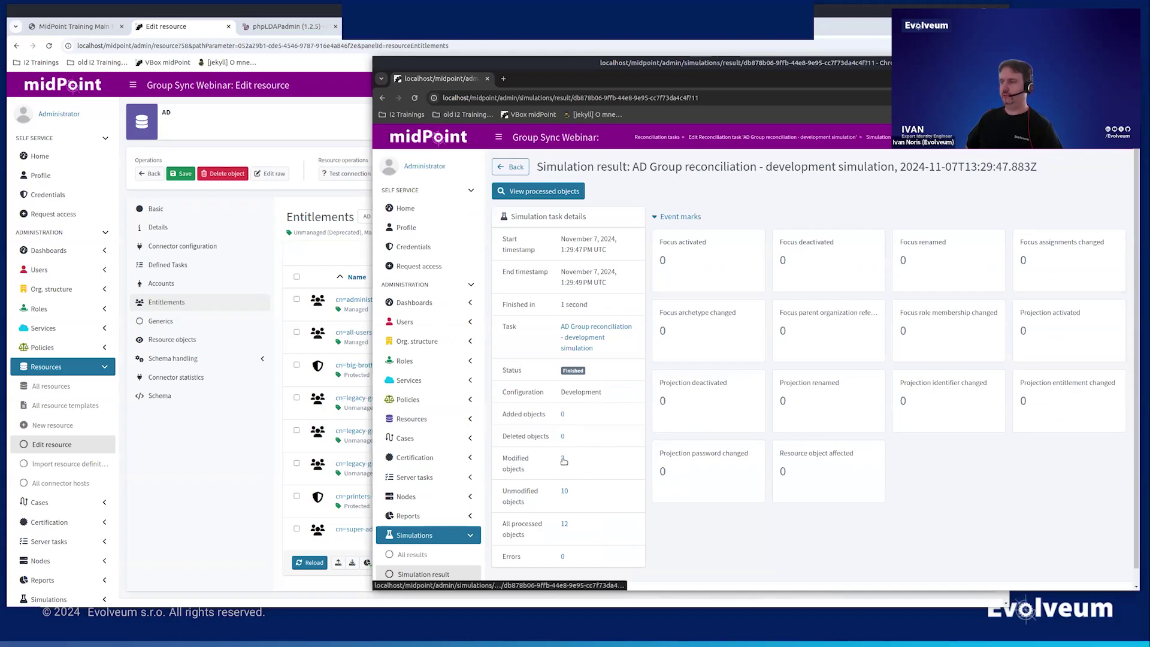
- Inspect the simulated changes on the modified cn=super-admins entitlement, and return to the reconciliation tasks list
left_click(564, 460)
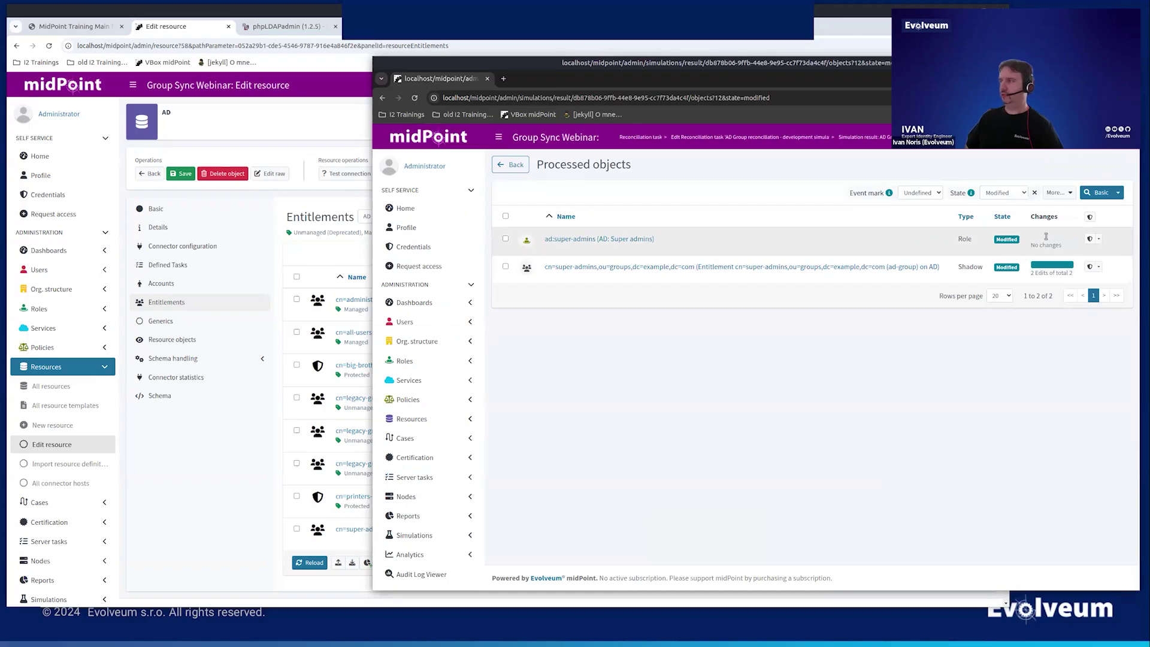
left_click(802, 266)
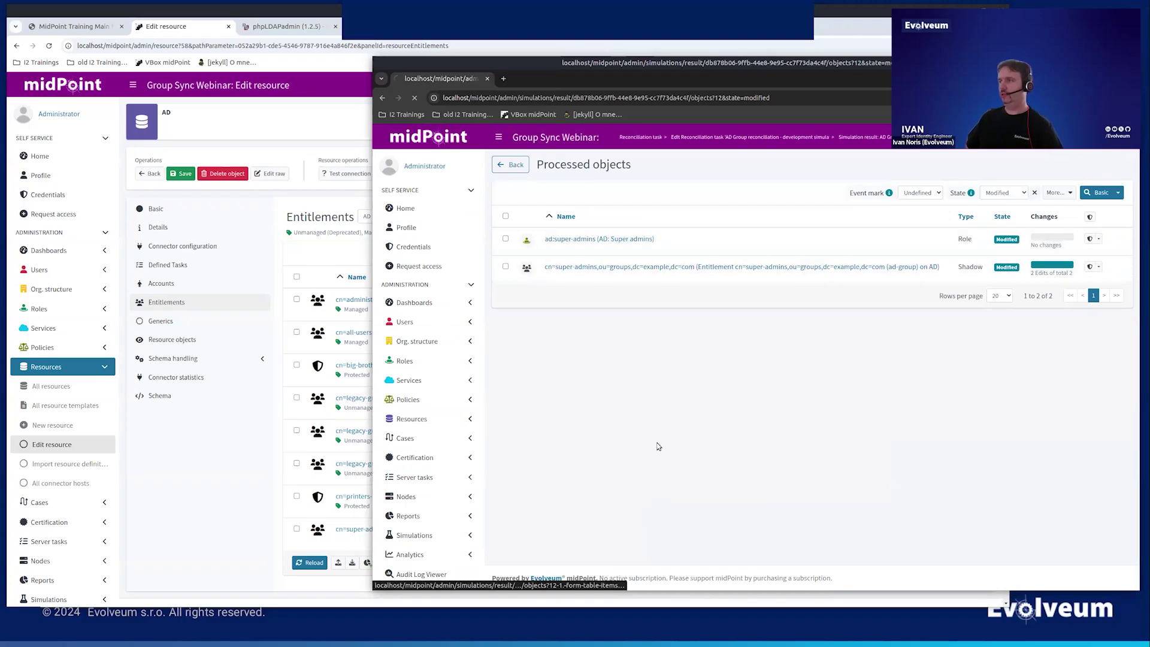
left_click(784, 269)
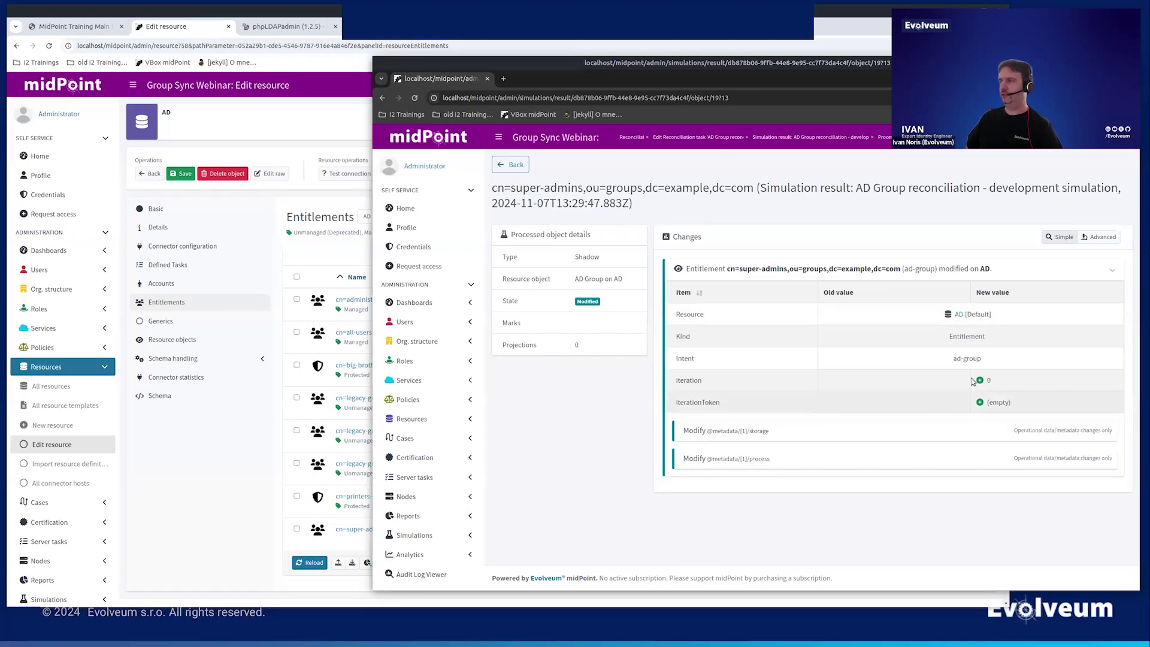
left_click_drag(985, 386, 1021, 406)
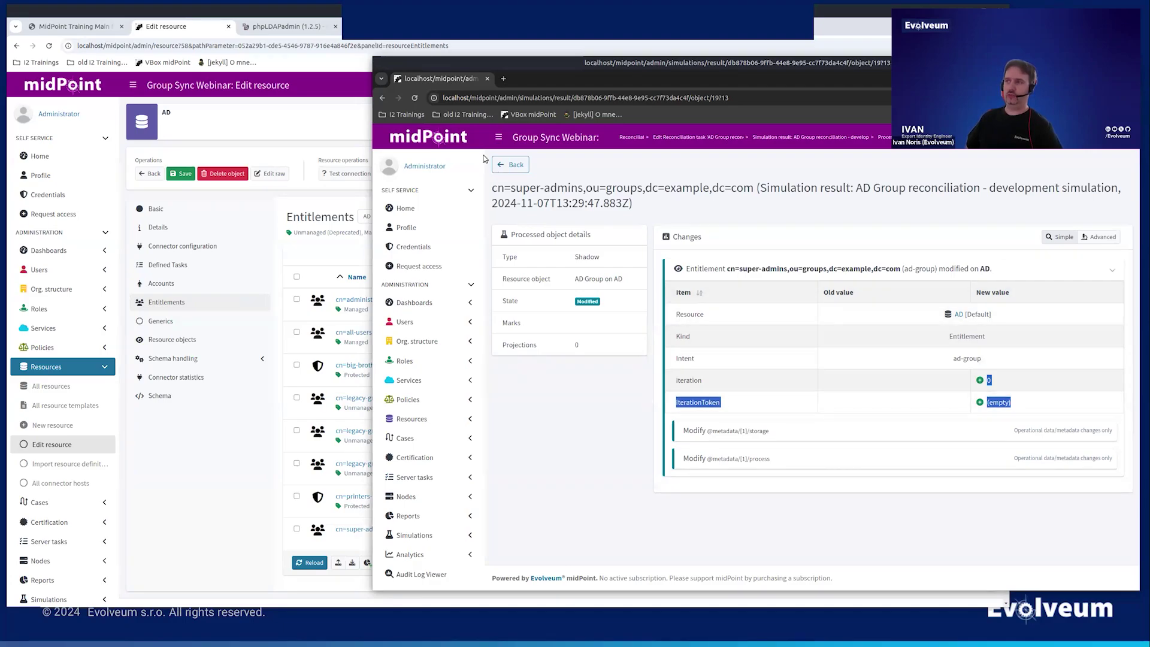
left_click(510, 165)
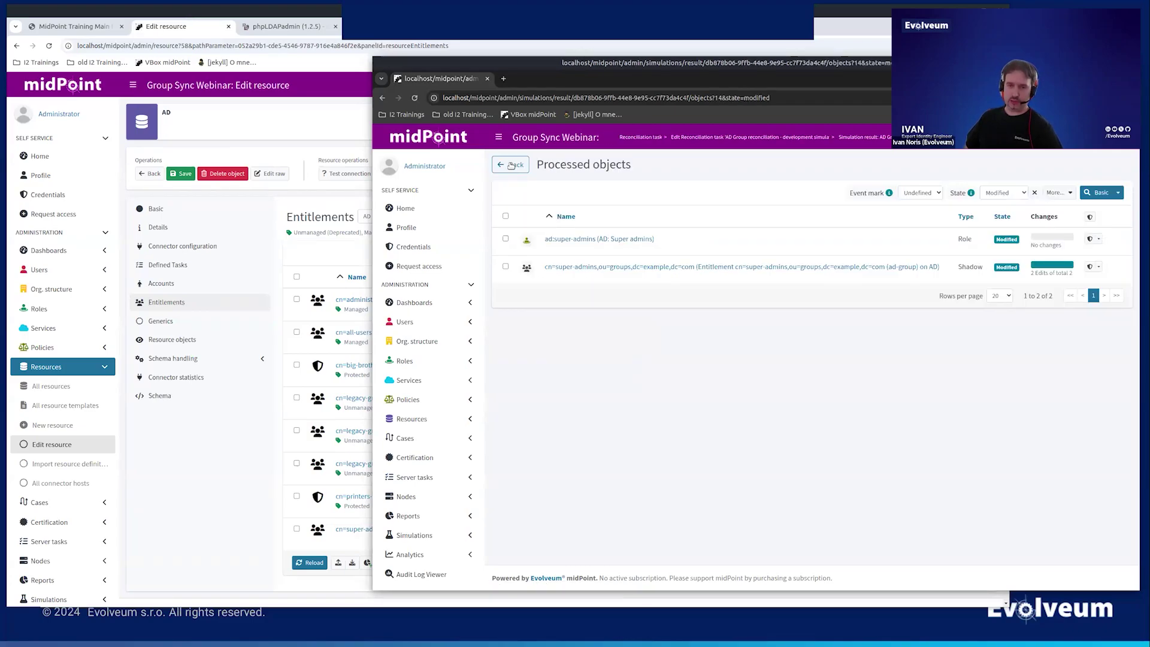
left_click(511, 165)
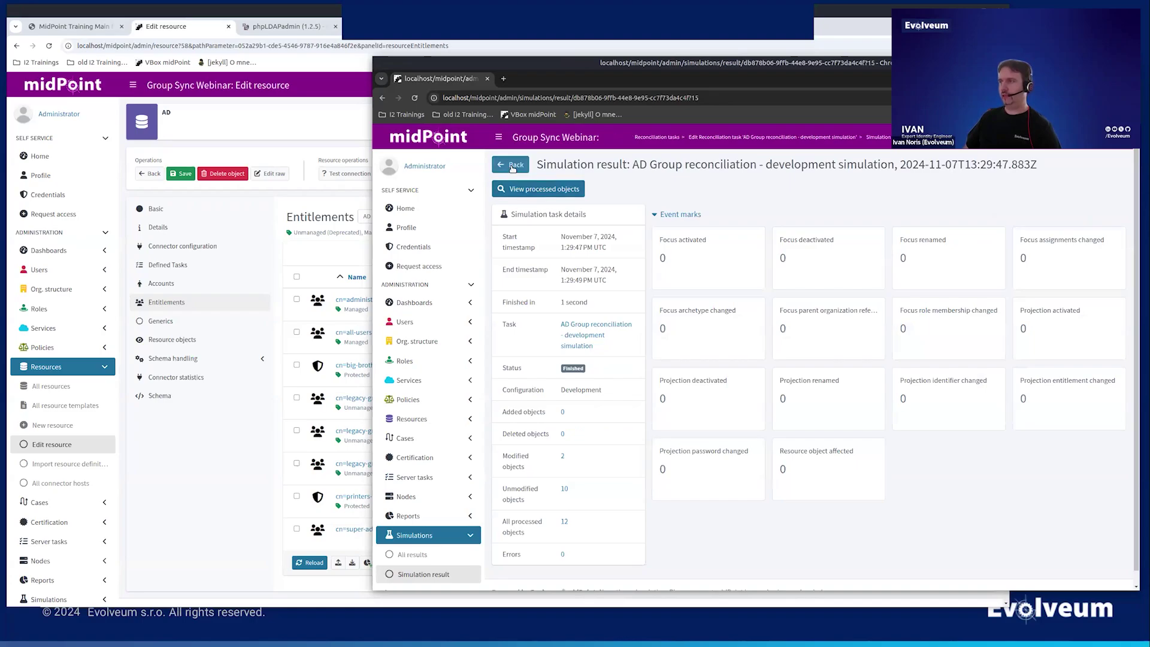
left_click(512, 168)
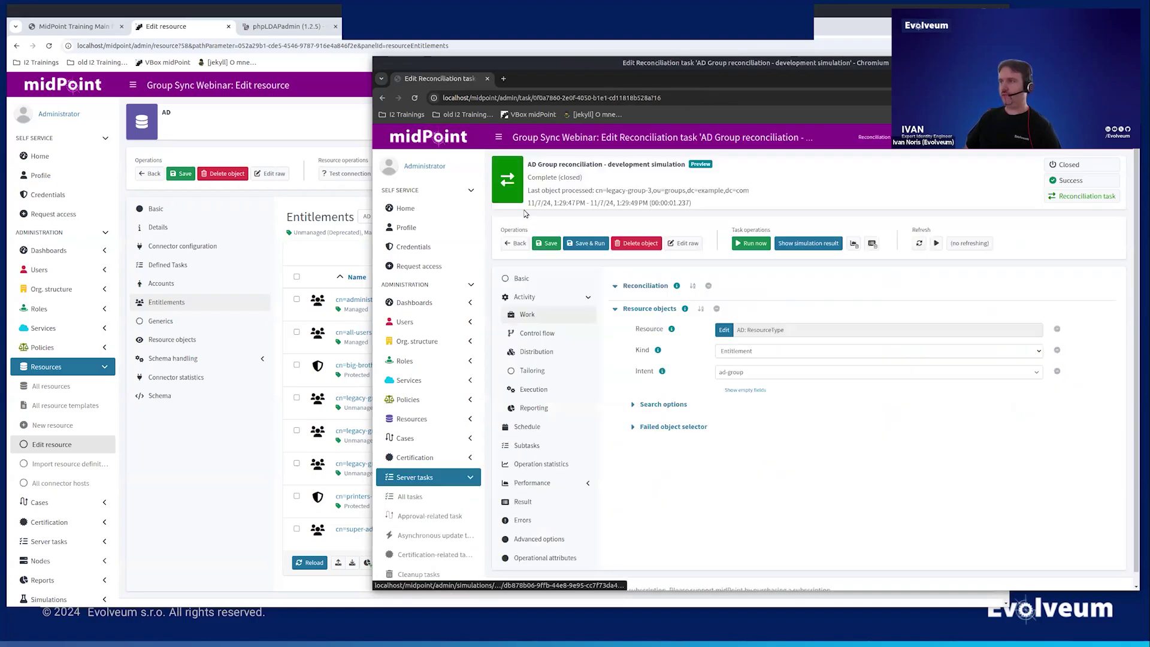
left_click(512, 243)
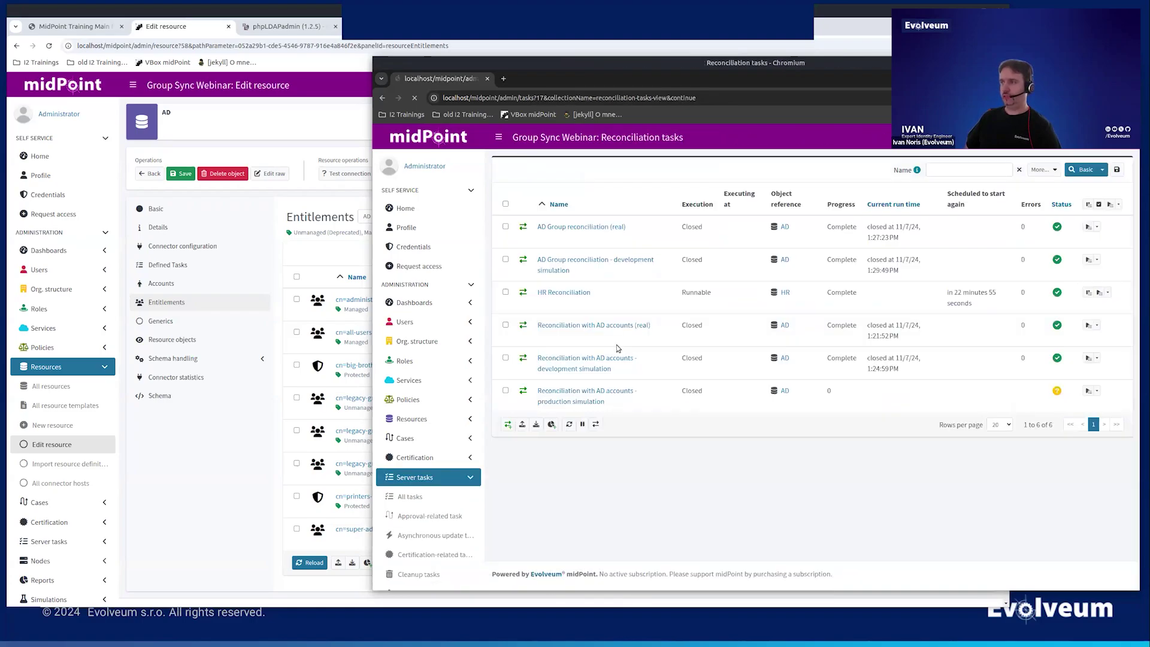
- Run the Reconciliation with AD accounts - development simulation task and review the added, deleted and modified objects in its simulation result
left_click(592, 364)
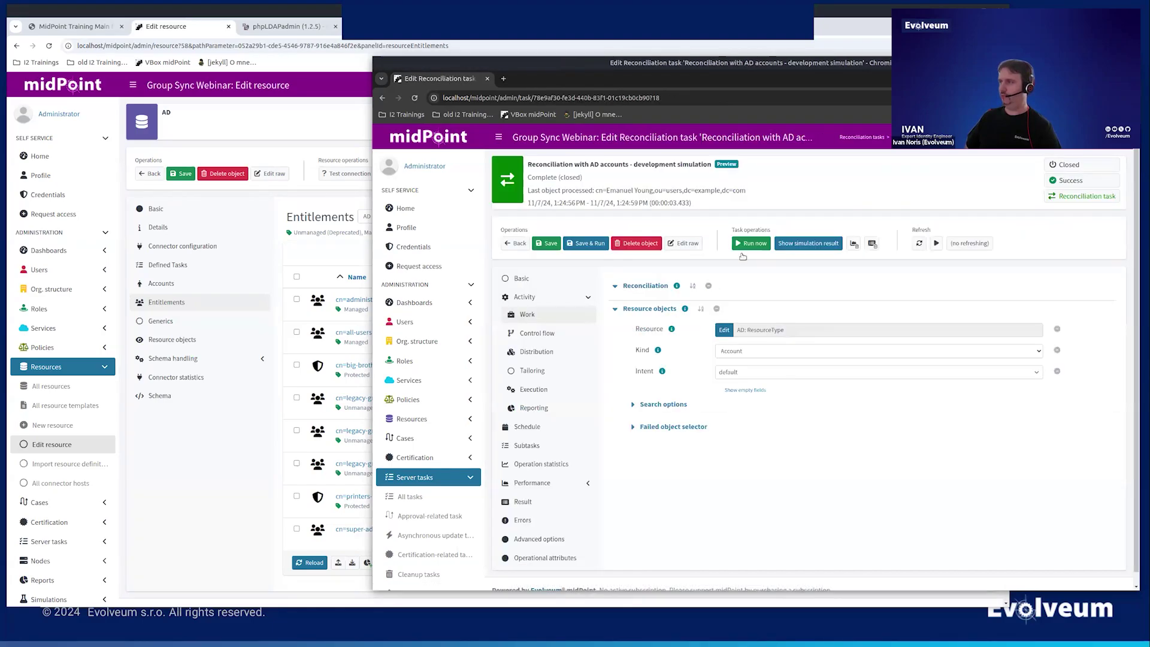
left_click(746, 244)
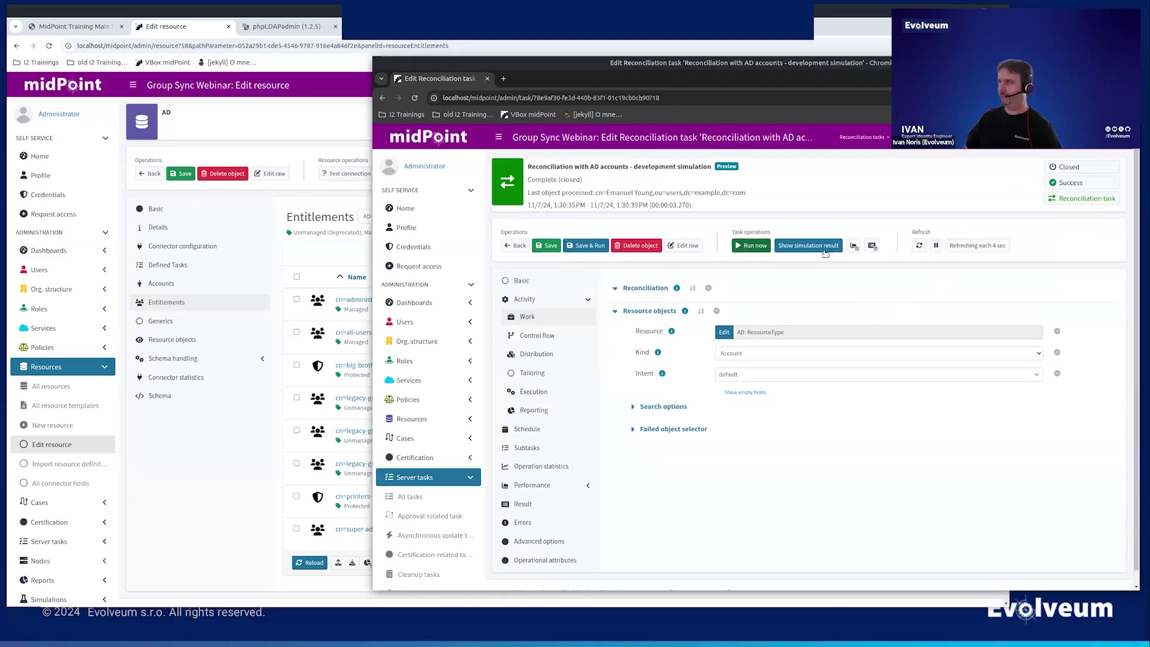
left_click(823, 246)
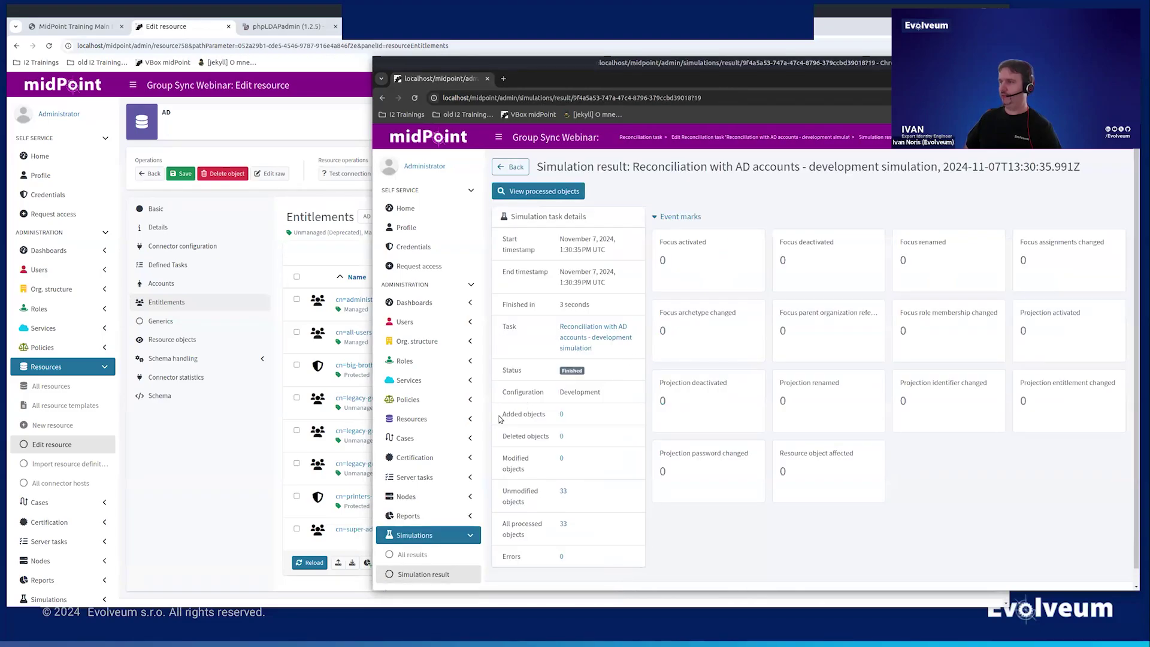
left_click_drag(574, 413, 592, 462)
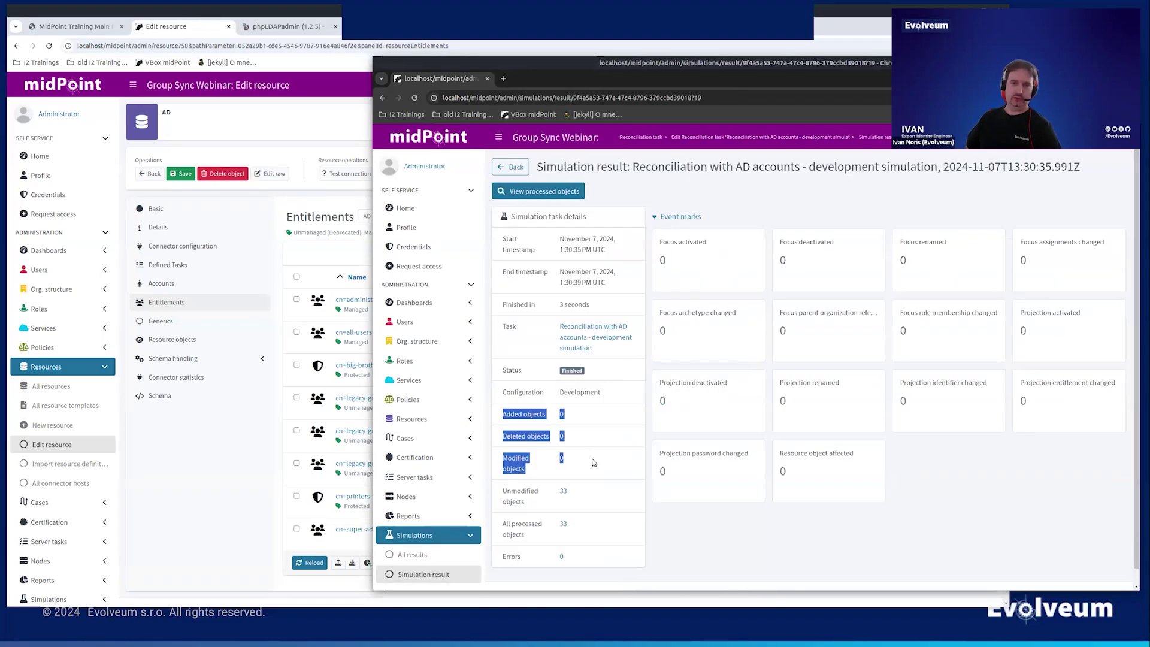
left_click(602, 465)
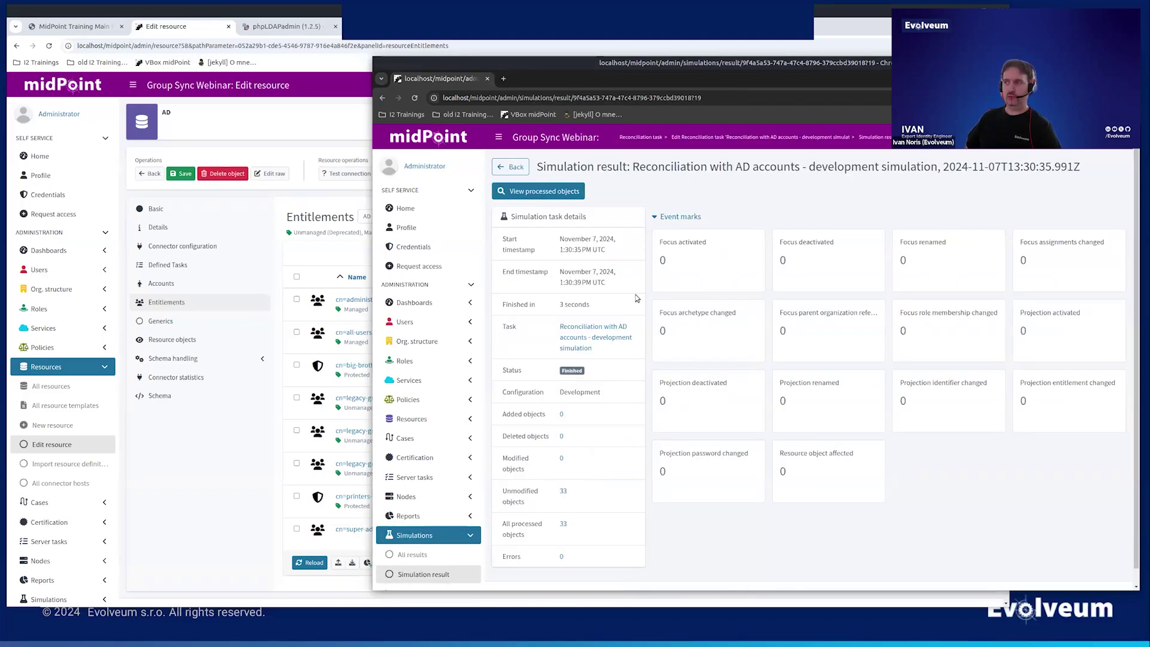
left_click(513, 166)
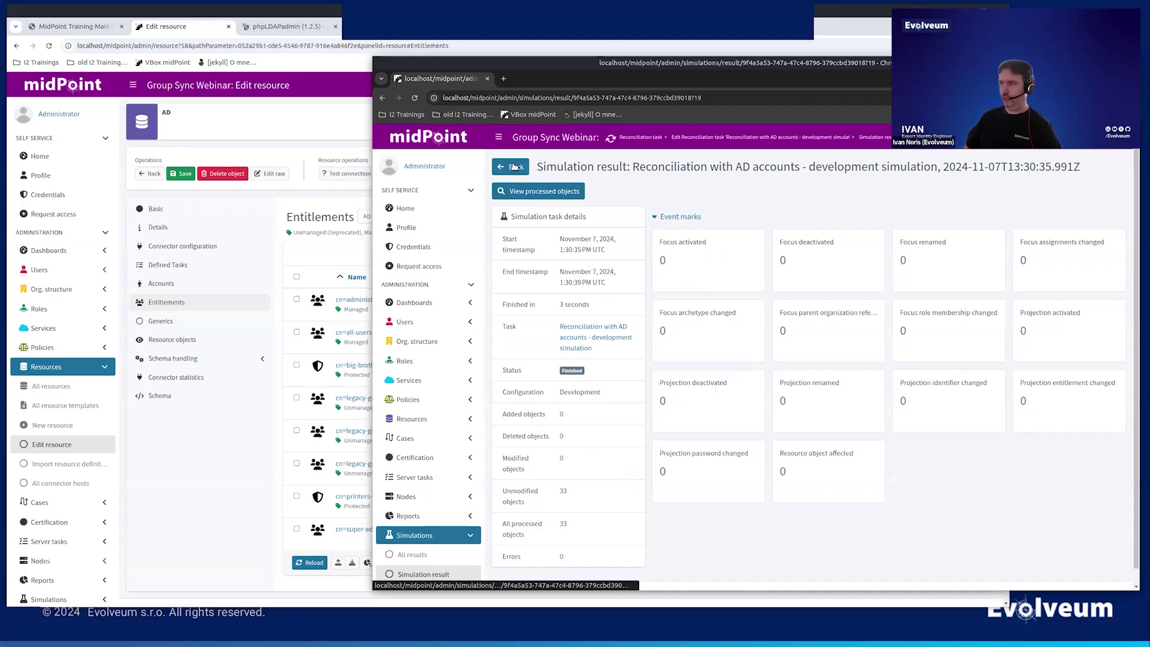
left_click(515, 243)
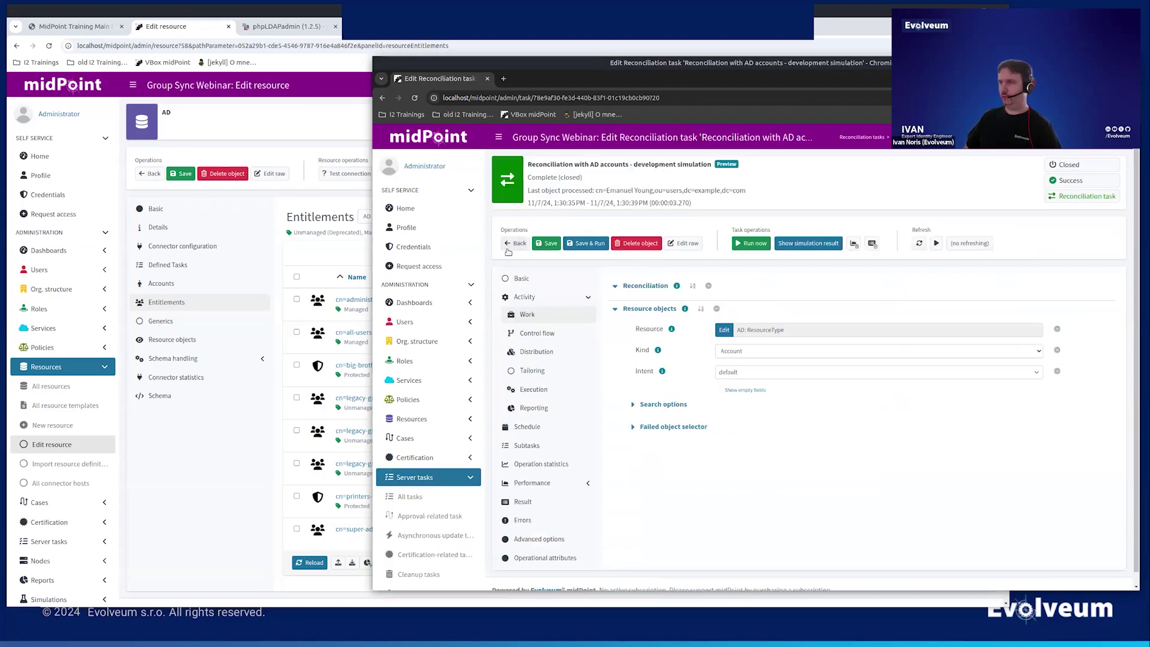
- In the AD Group's default operation policies, set Unmanaged to Archived and Managed to Active (production), and save the policies
left_click(279, 265)
left_click(509, 216)
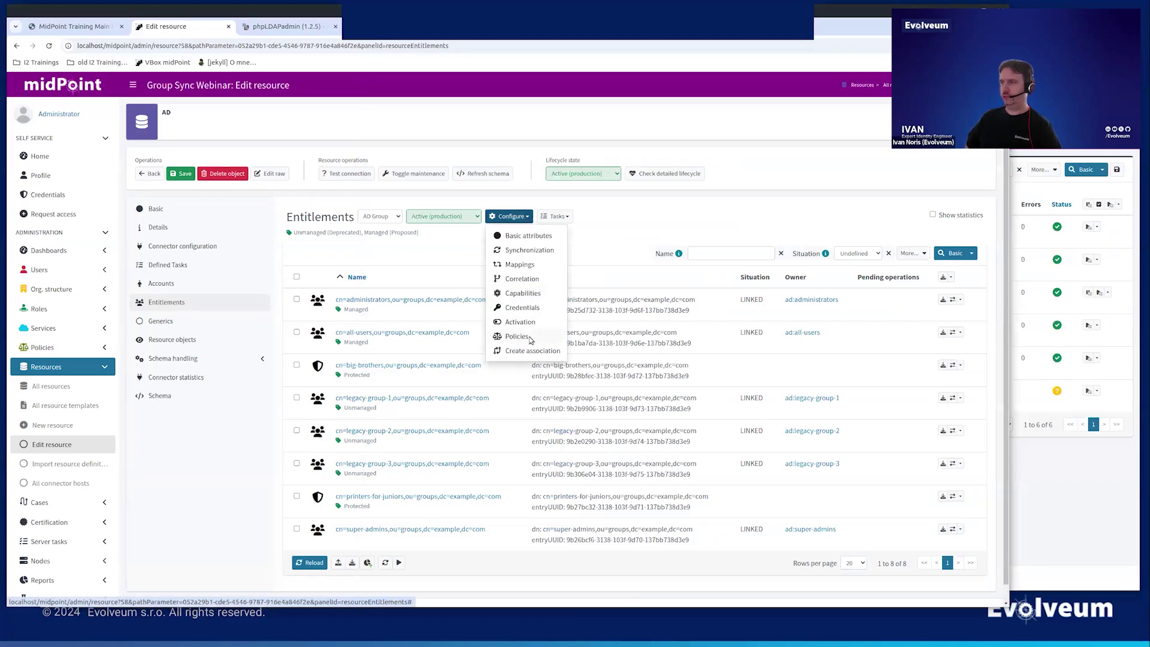
left_click(529, 338)
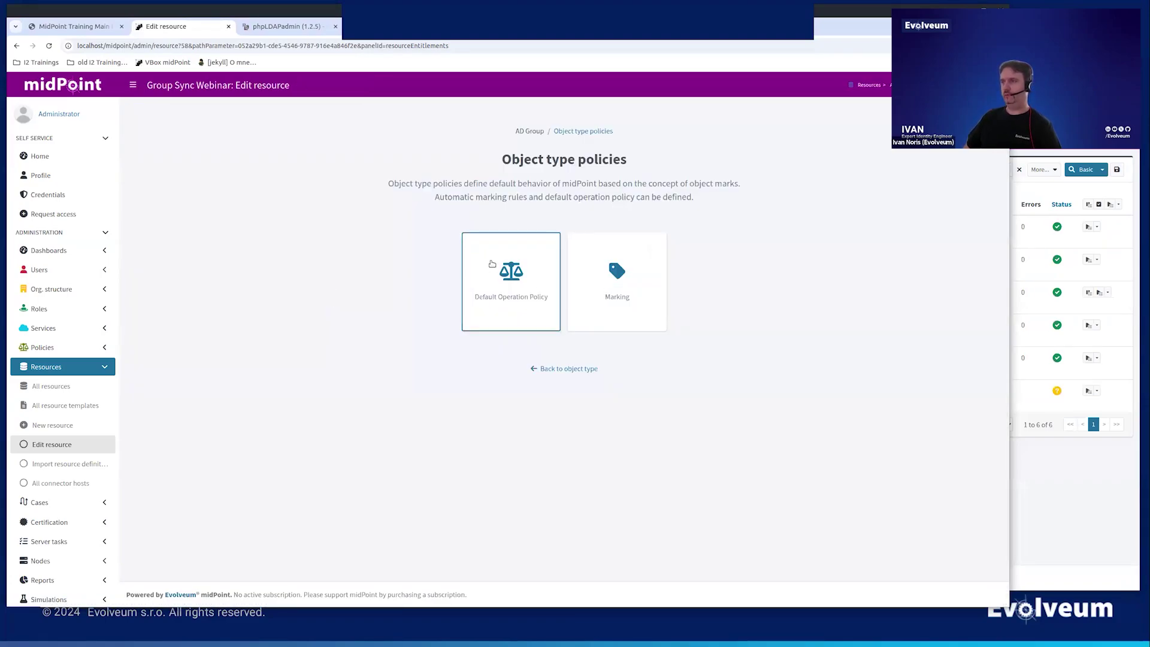
left_click(492, 263)
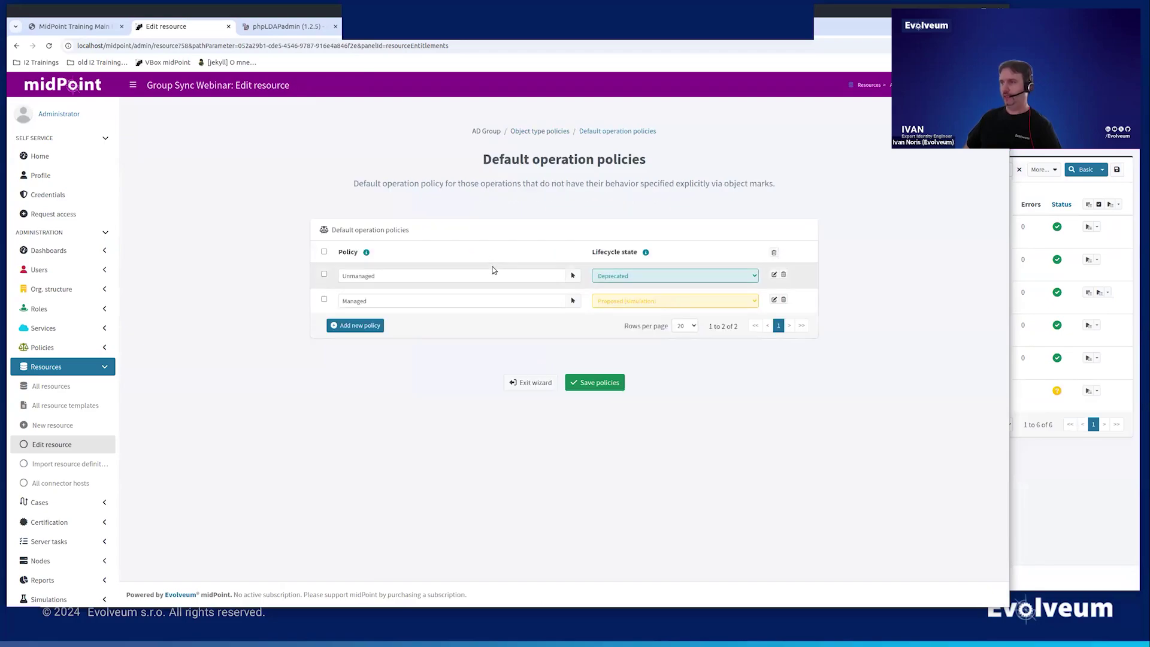
left_click(630, 274)
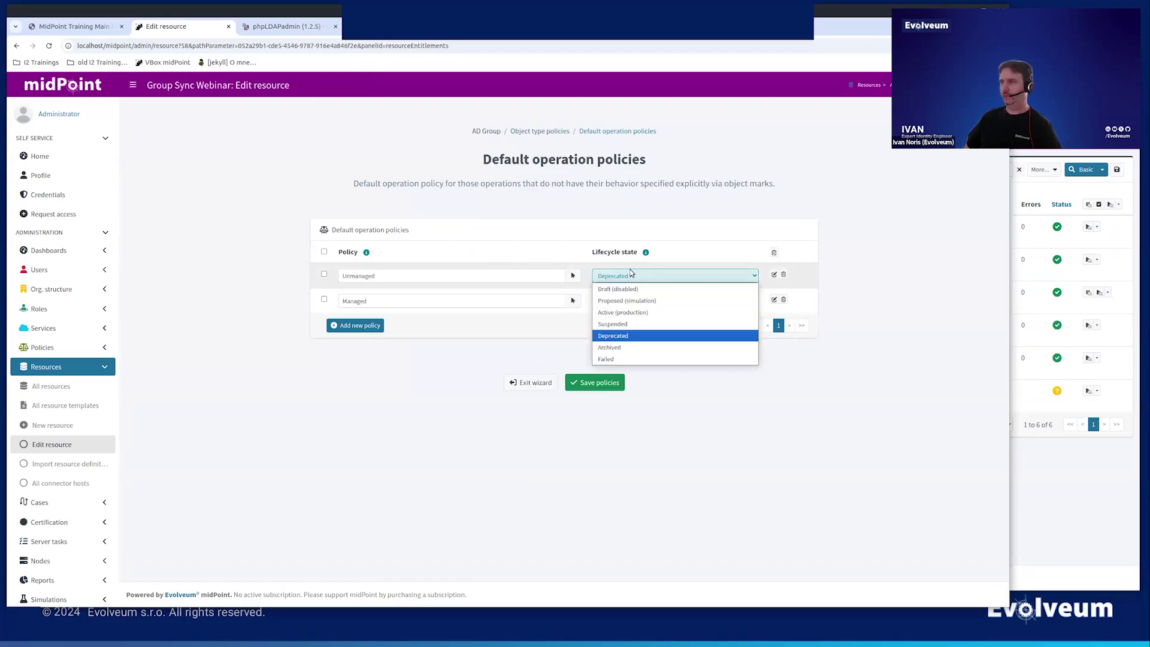
left_click(631, 347)
left_click(607, 303)
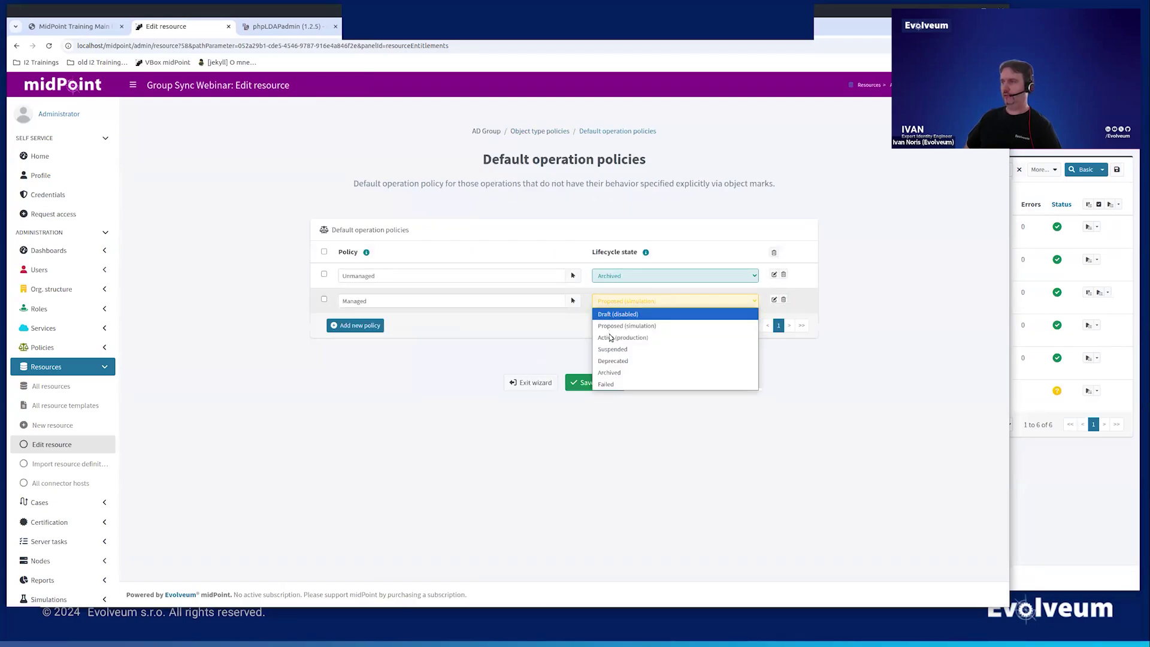
left_click(607, 338)
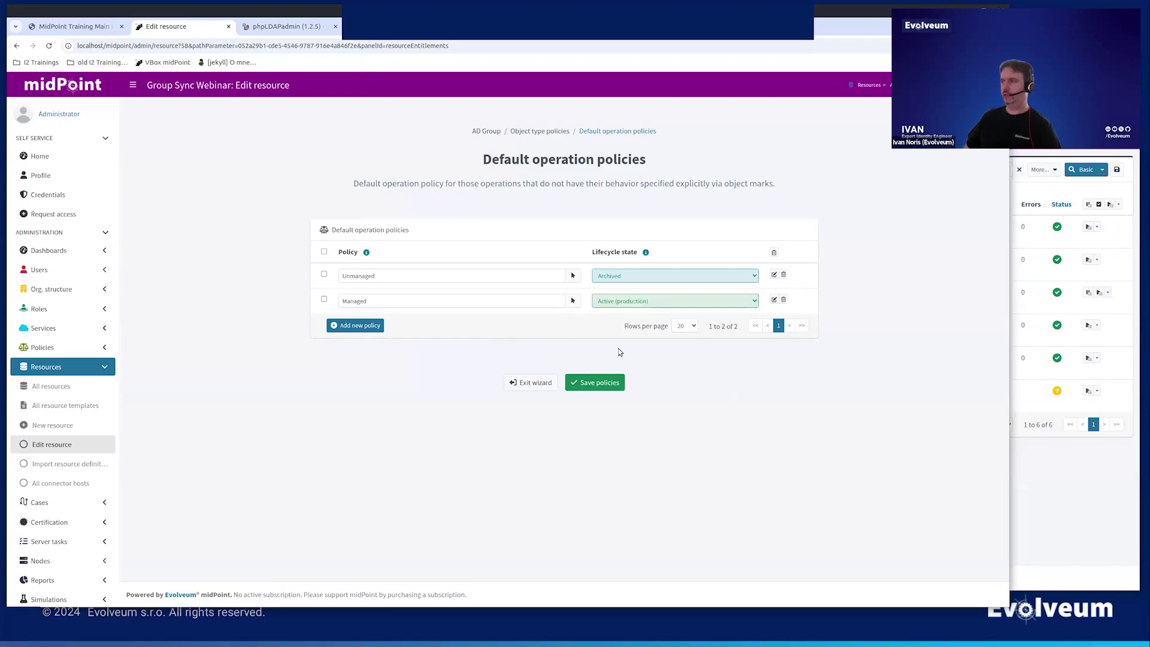
left_click(595, 383)
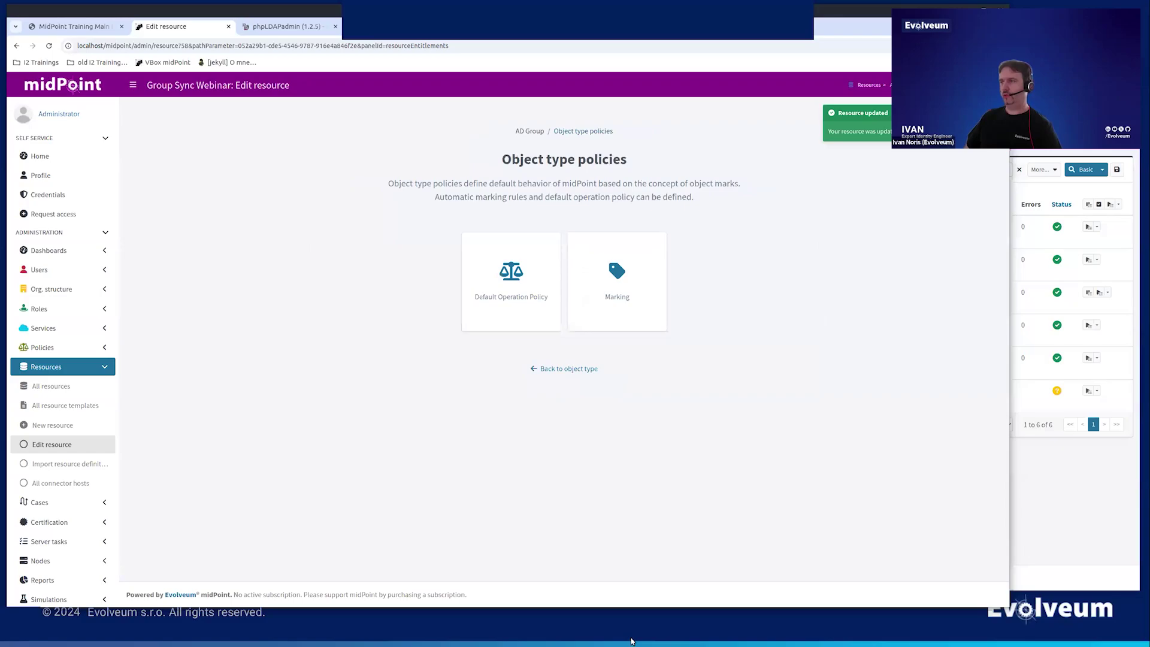
- Return to the AD Group entitlements and check the default policies and the marks on the three legacy groups
left_click(561, 368)
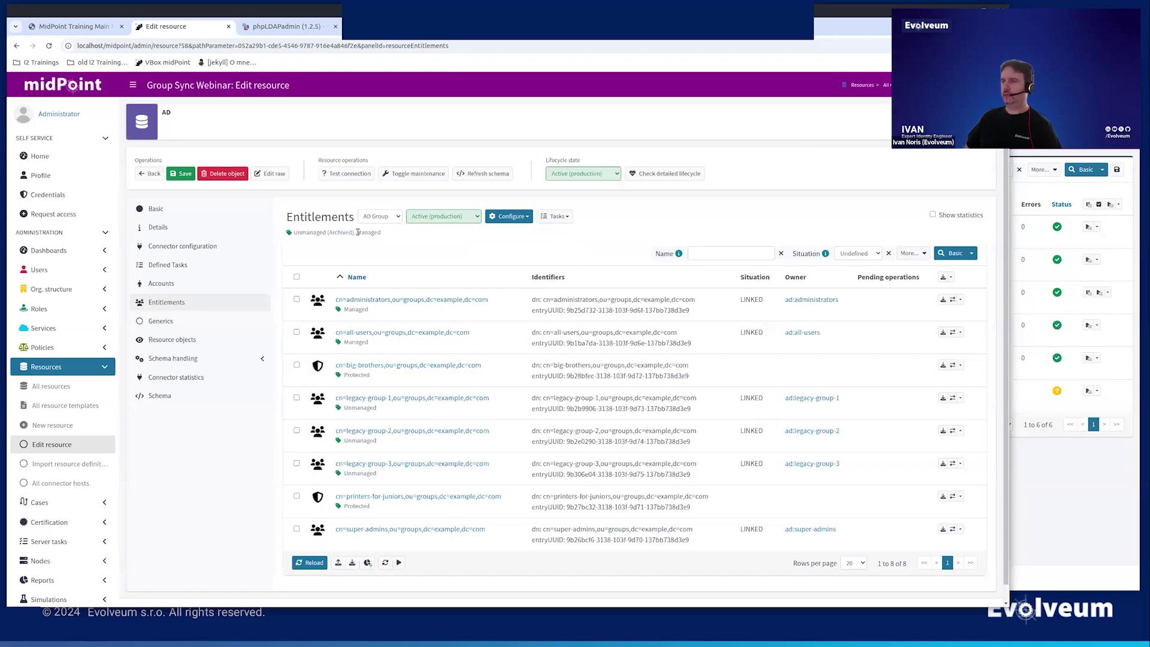
left_click_drag(358, 232, 374, 232)
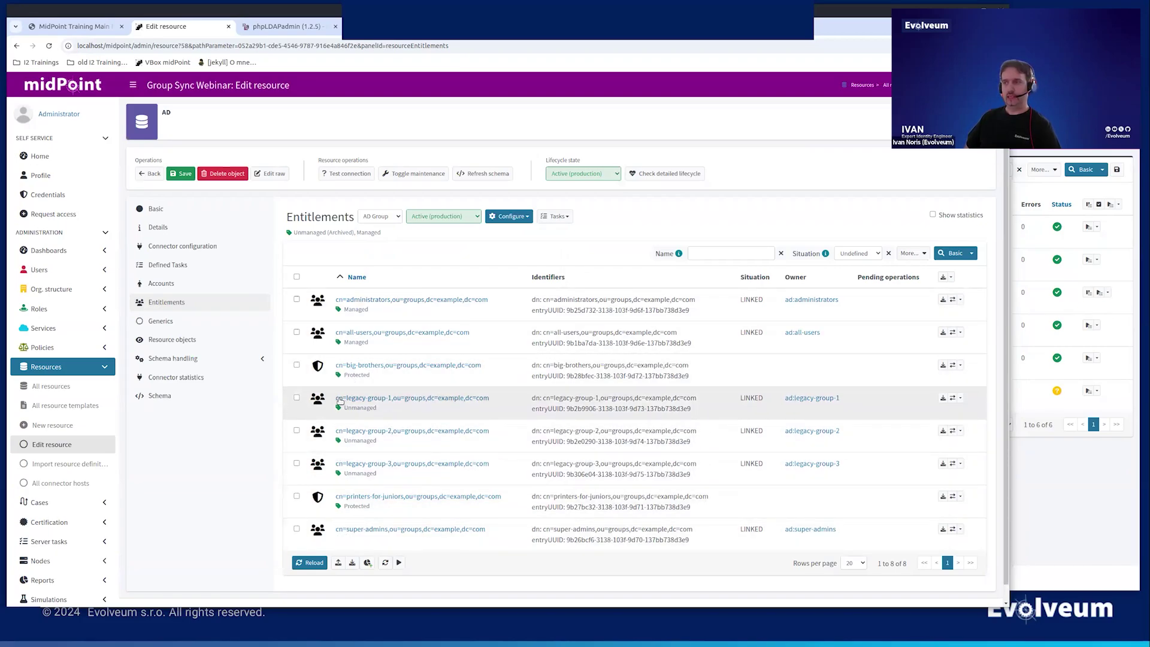
left_click_drag(332, 397, 418, 476)
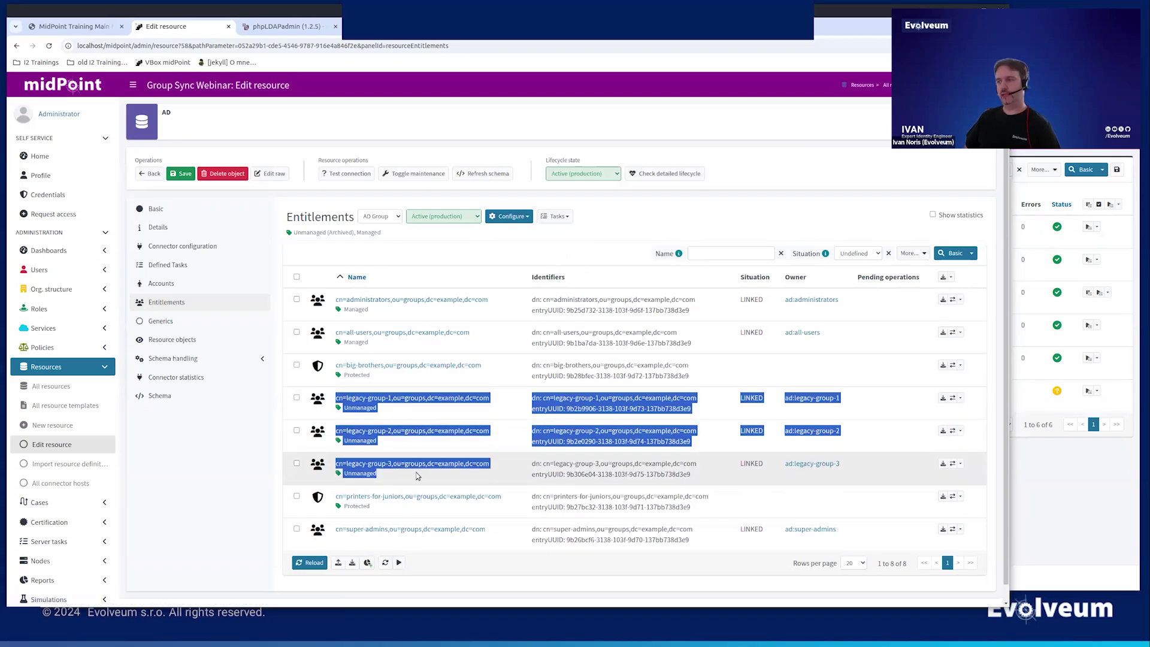
- Start a new AD group role with identifier "printer-administrators" and description "Group for printer administrators", and preview its changes
left_click(417, 476)
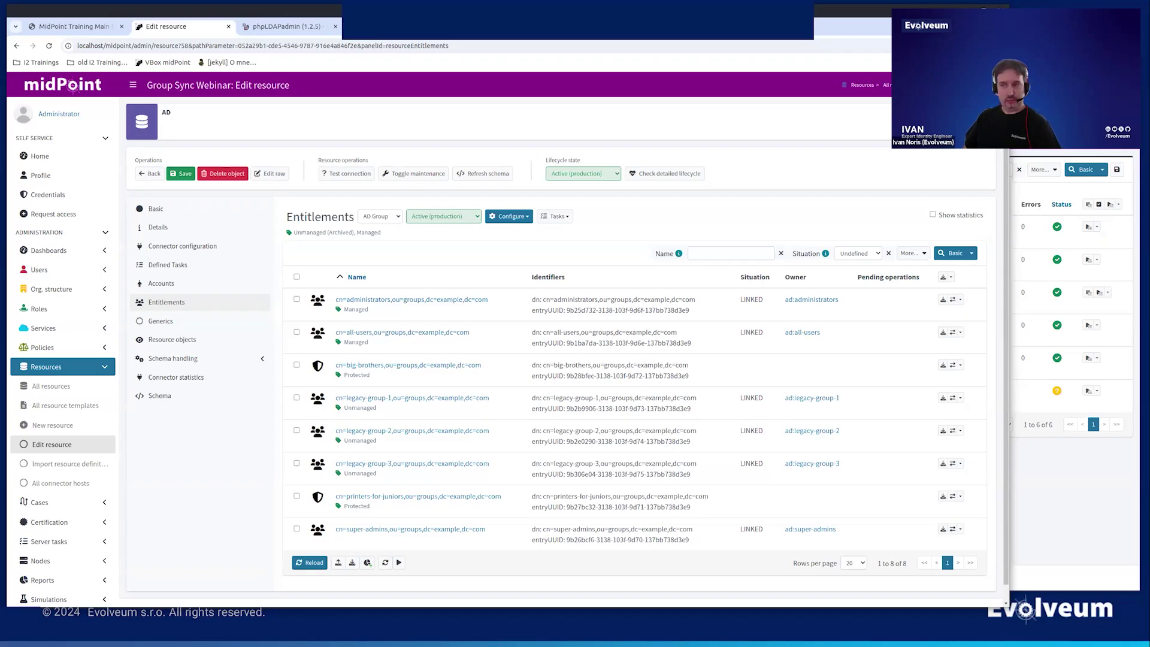
left_click(45, 309)
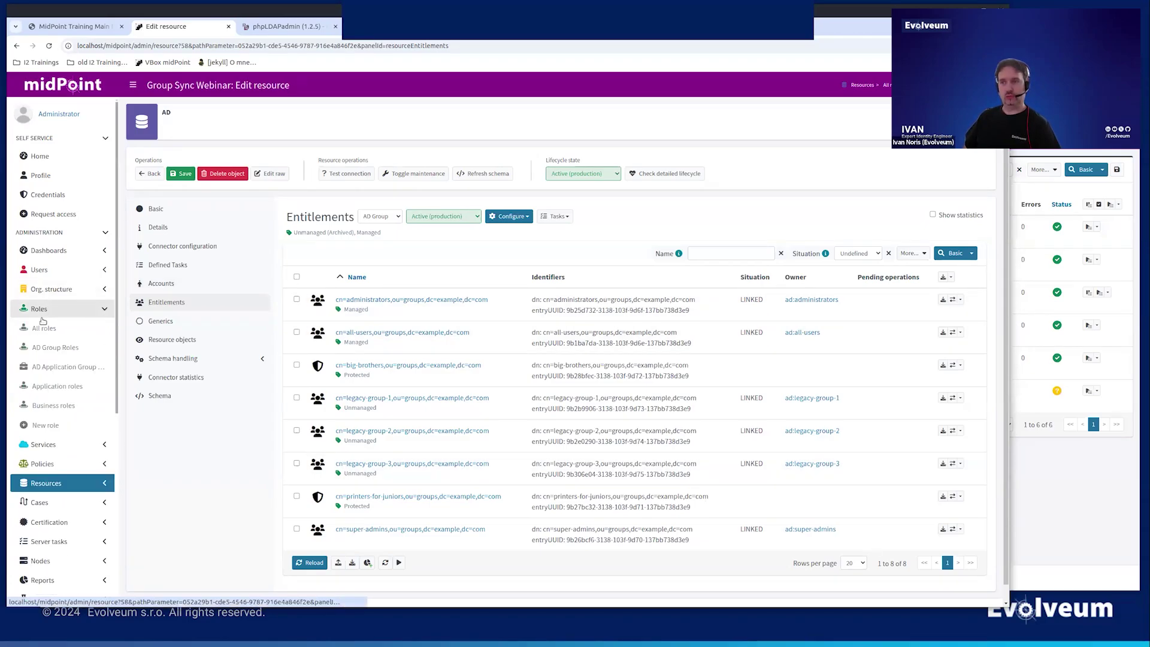
left_click(53, 347)
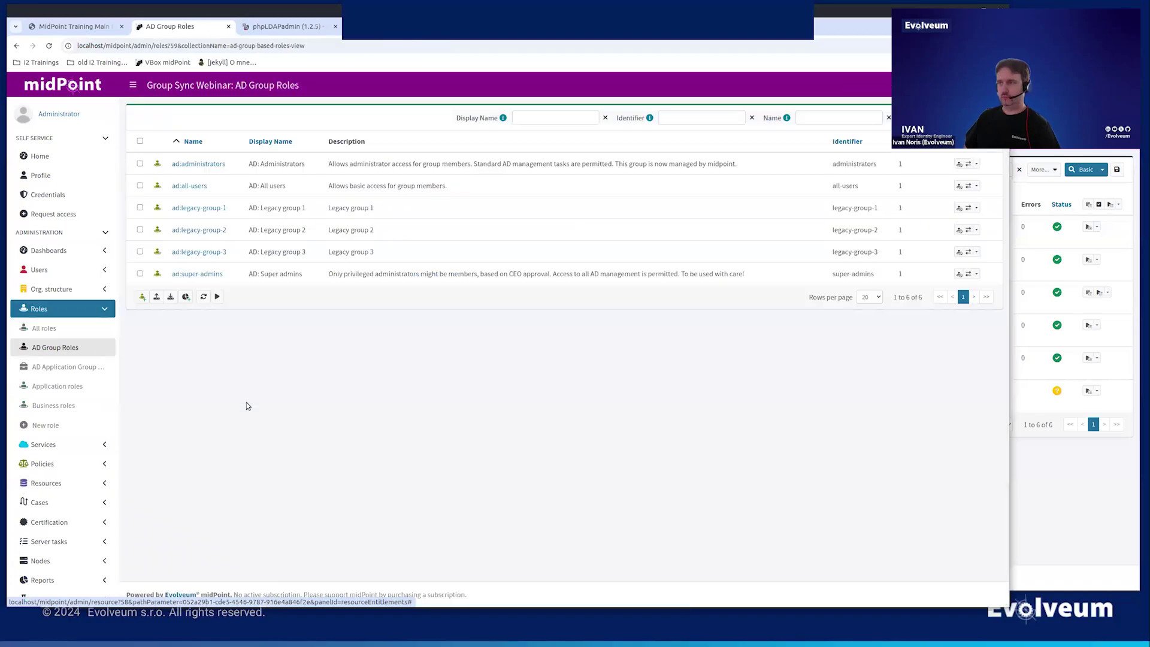
left_click(142, 297)
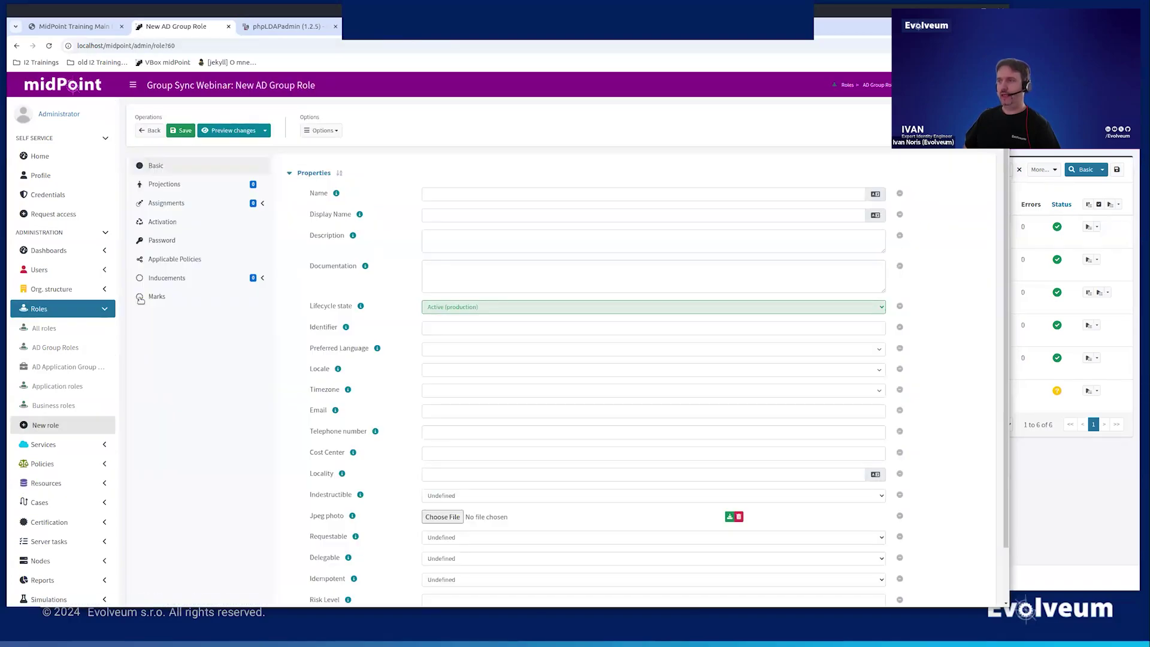
left_click(472, 329)
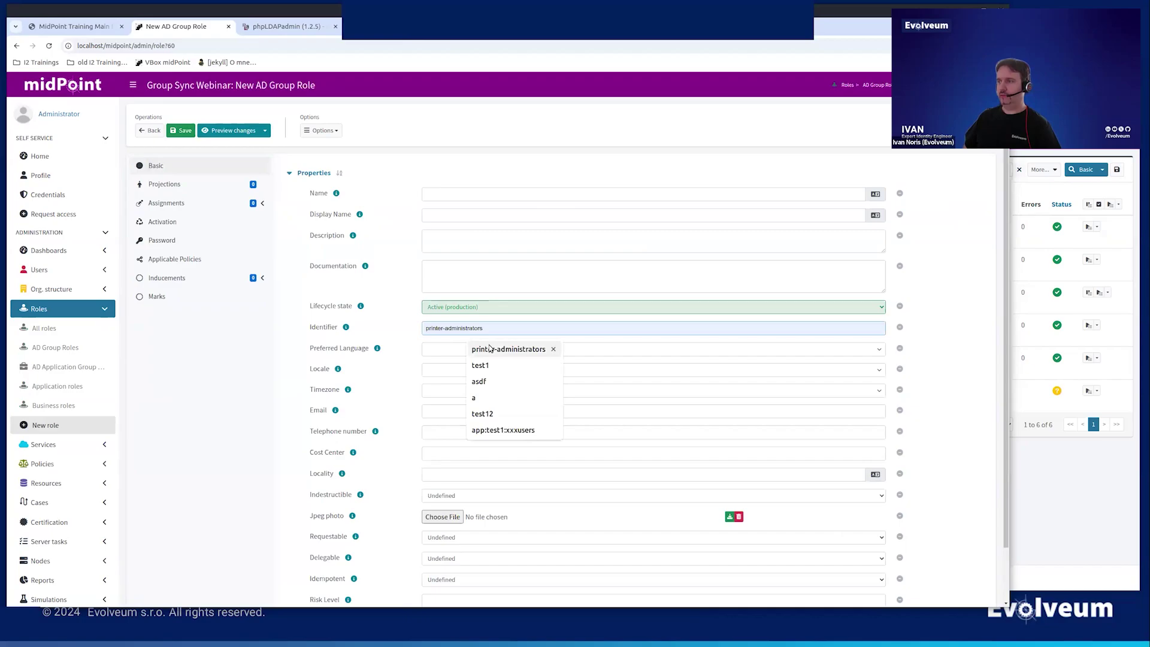
left_click(467, 349)
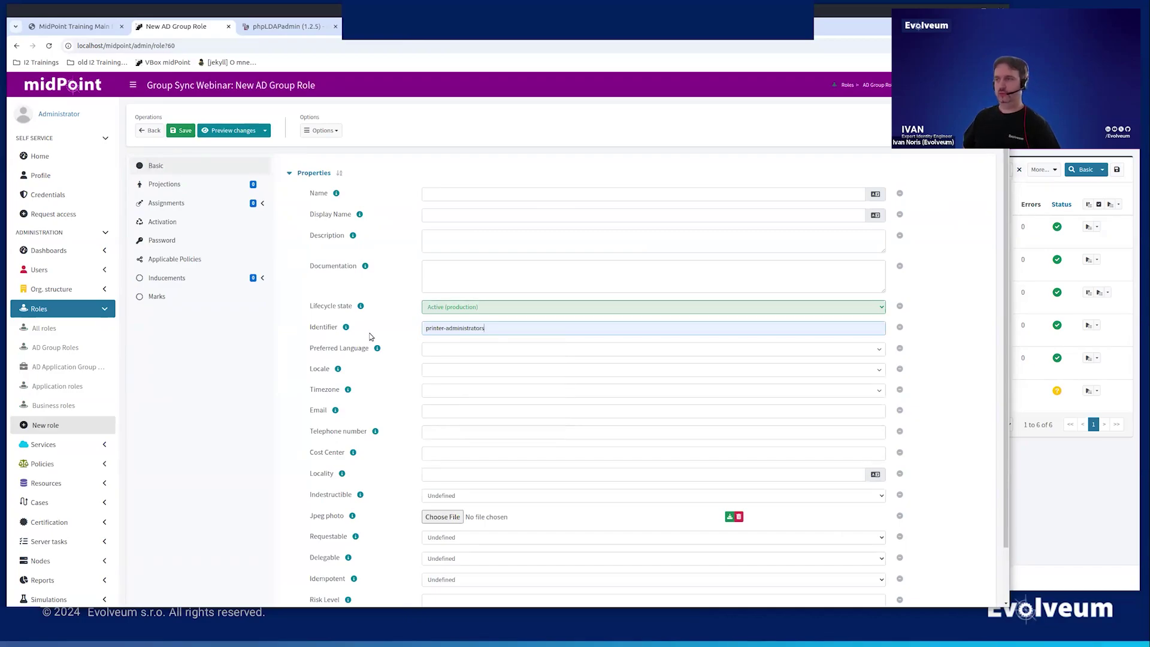
left_click(473, 250)
type("Group for printer")
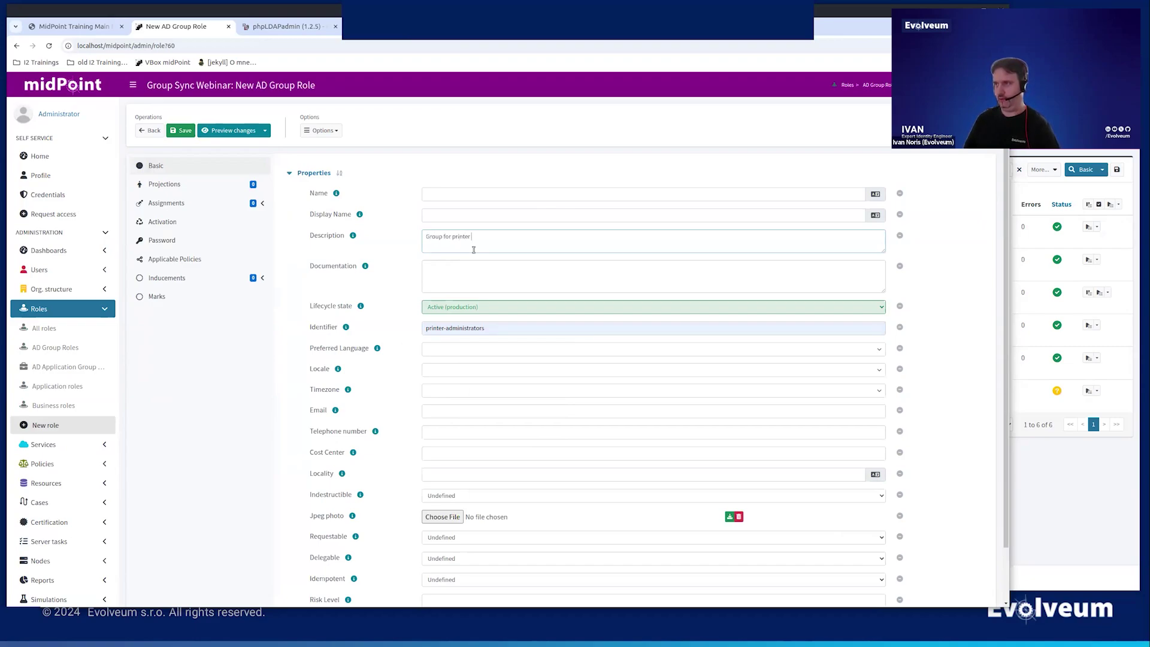
type(" administrators")
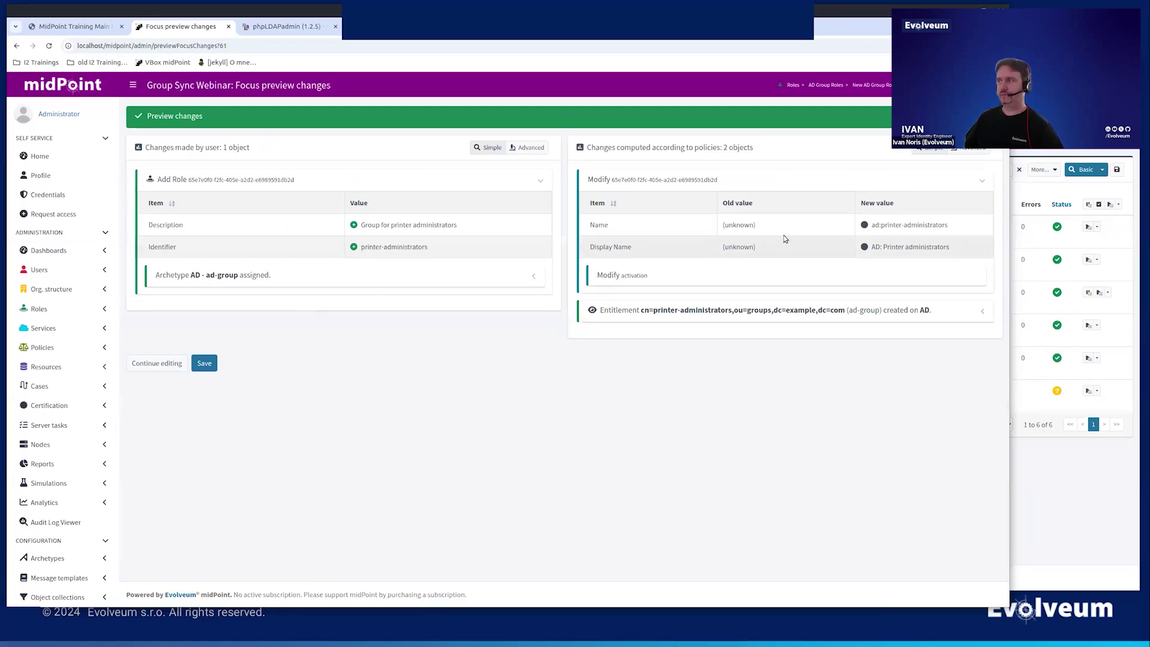
- Review the computed name, display name and AD entitlement attributes in the preview, and save the new role
left_click_drag(873, 224, 948, 225)
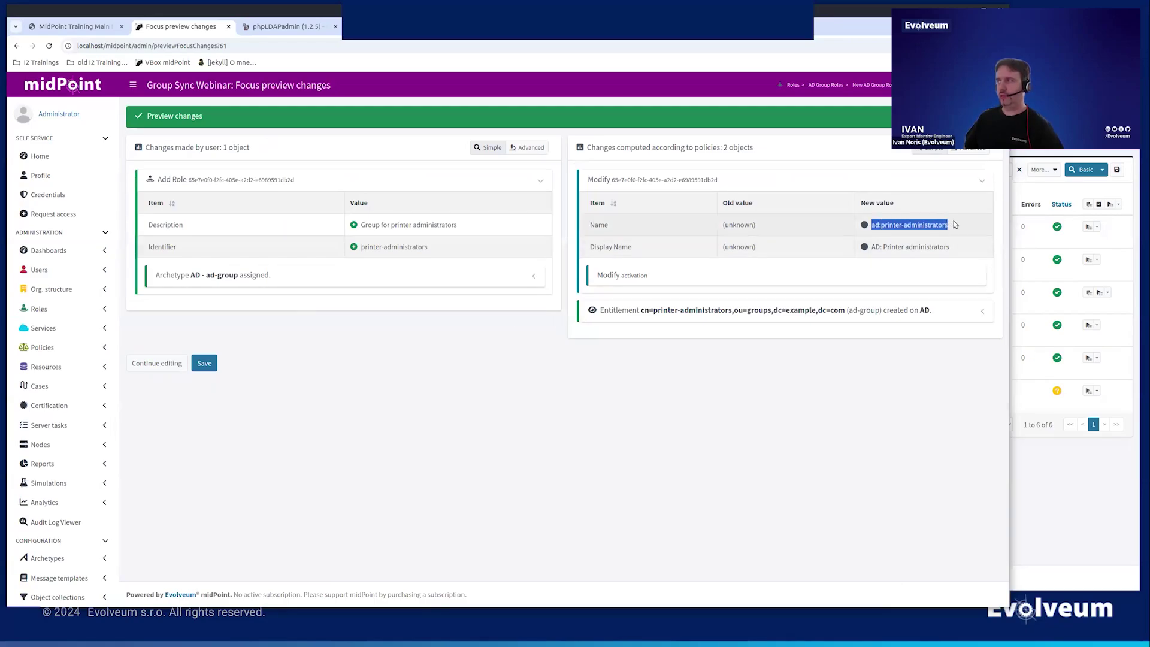
left_click_drag(870, 248, 954, 249)
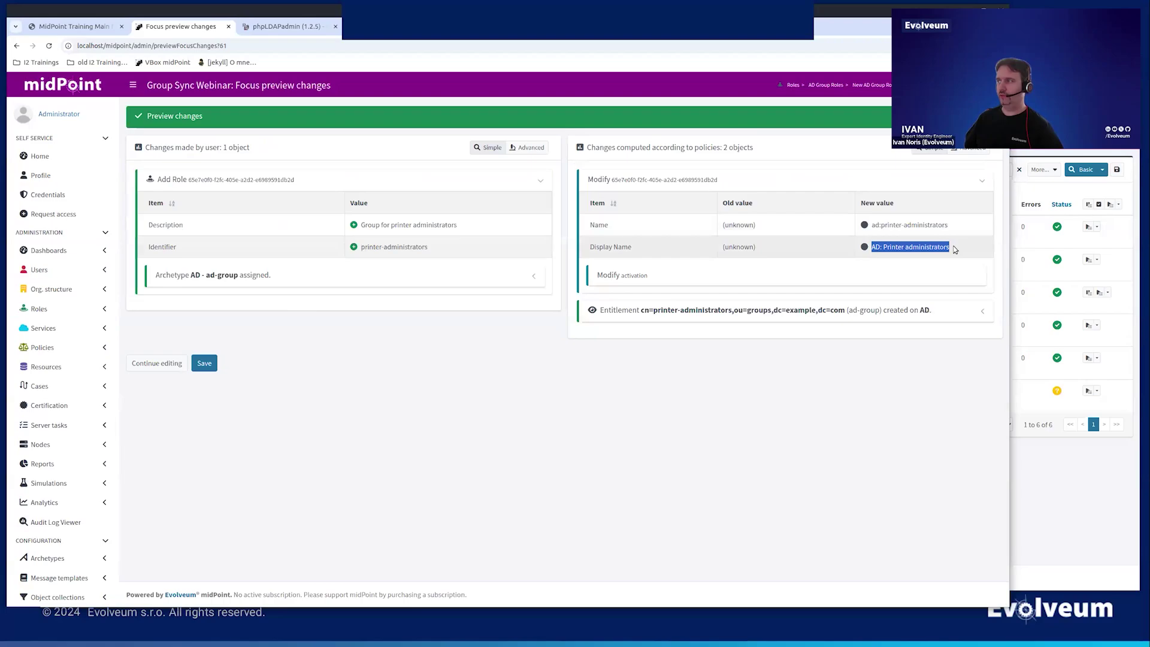
left_click(728, 310)
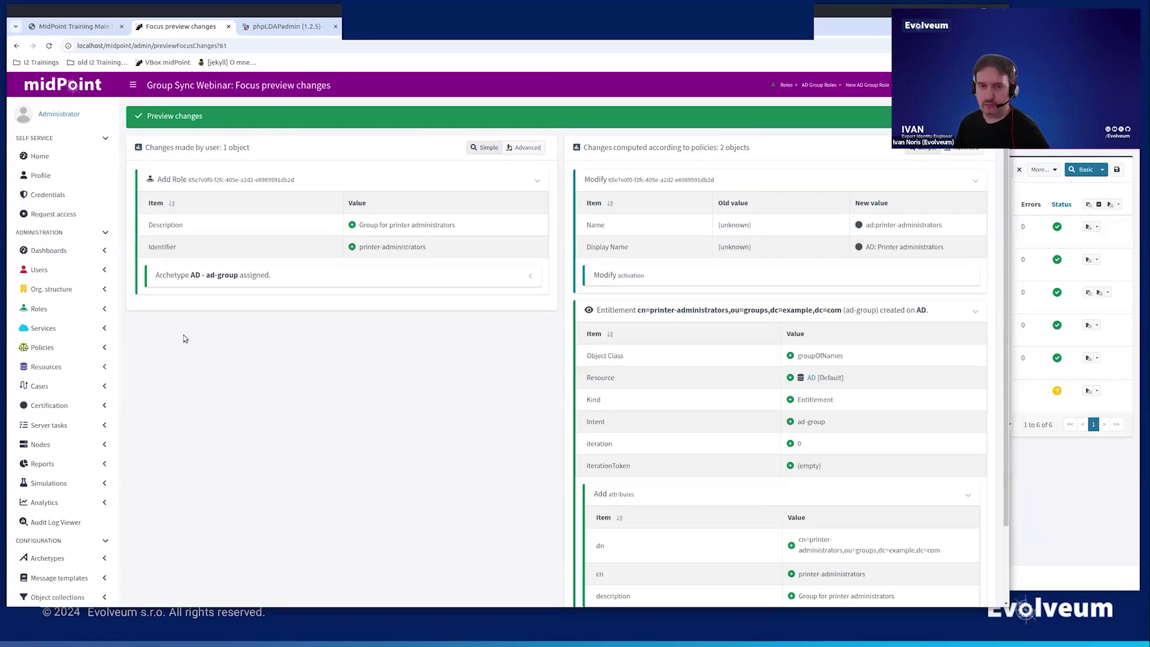
scroll(203, 356, "down", 3)
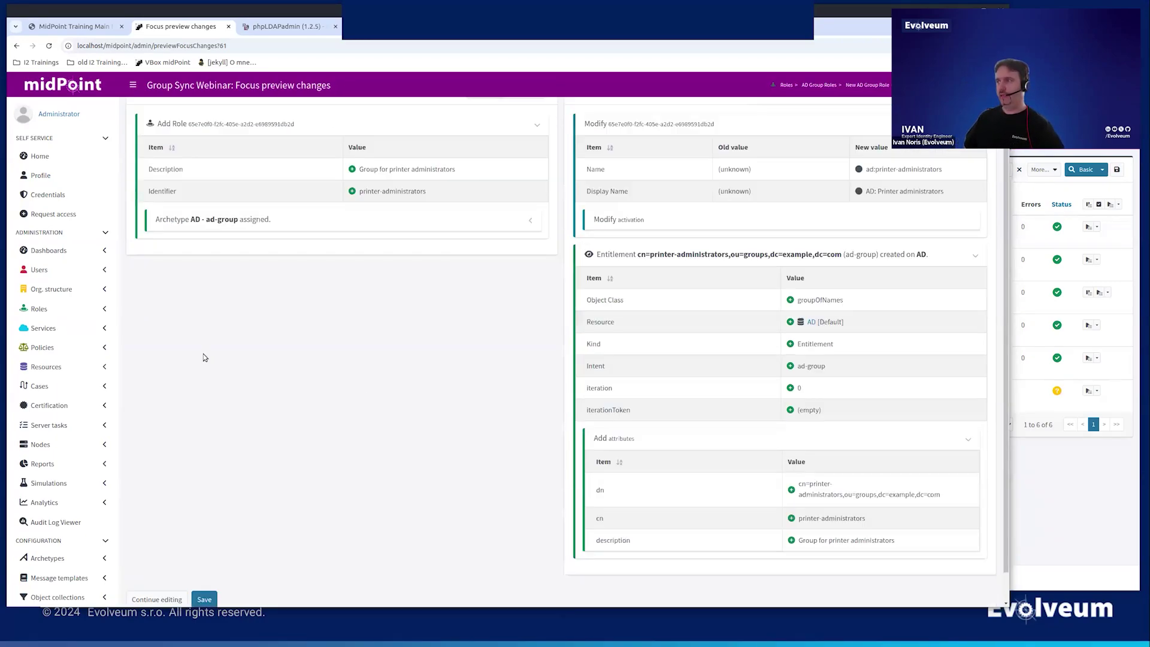
left_click(204, 566)
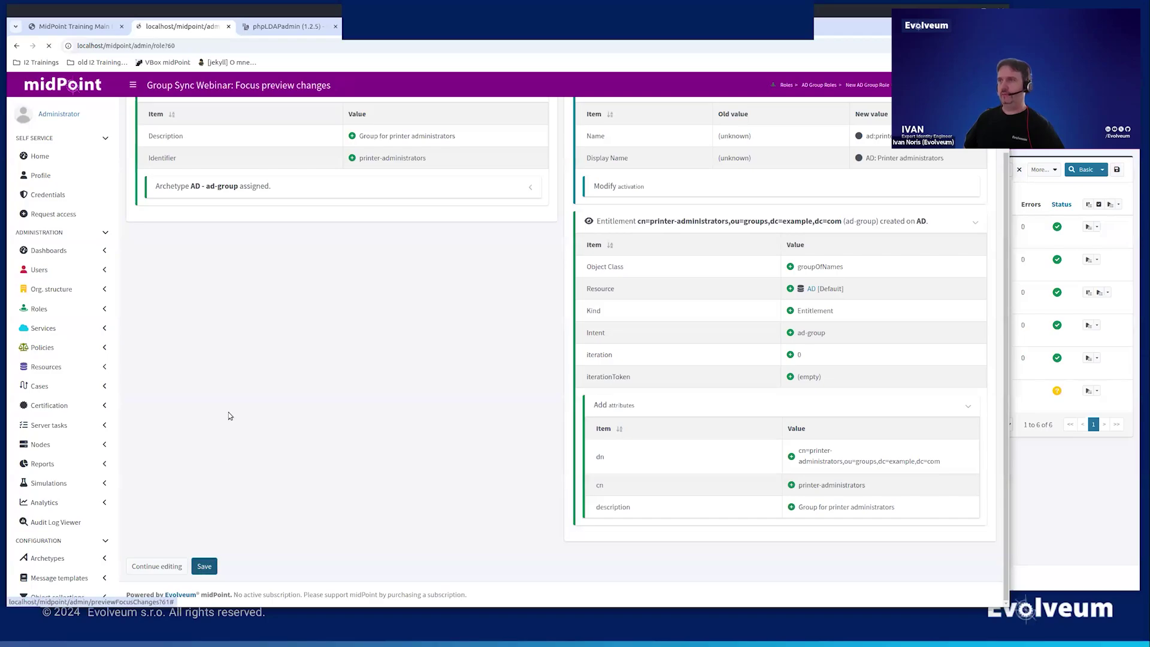
- Switch to phpLDAPadmin, refresh the directory tree and open the printer-administrators entry under ou=groups
left_click(254, 26)
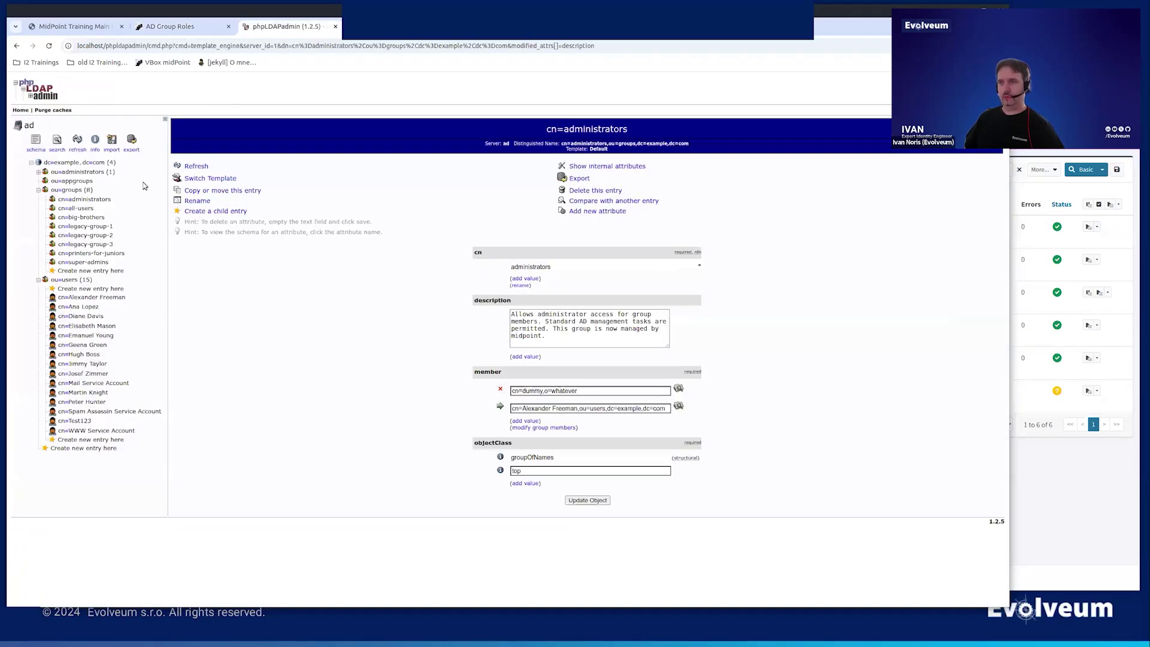
left_click(39, 279)
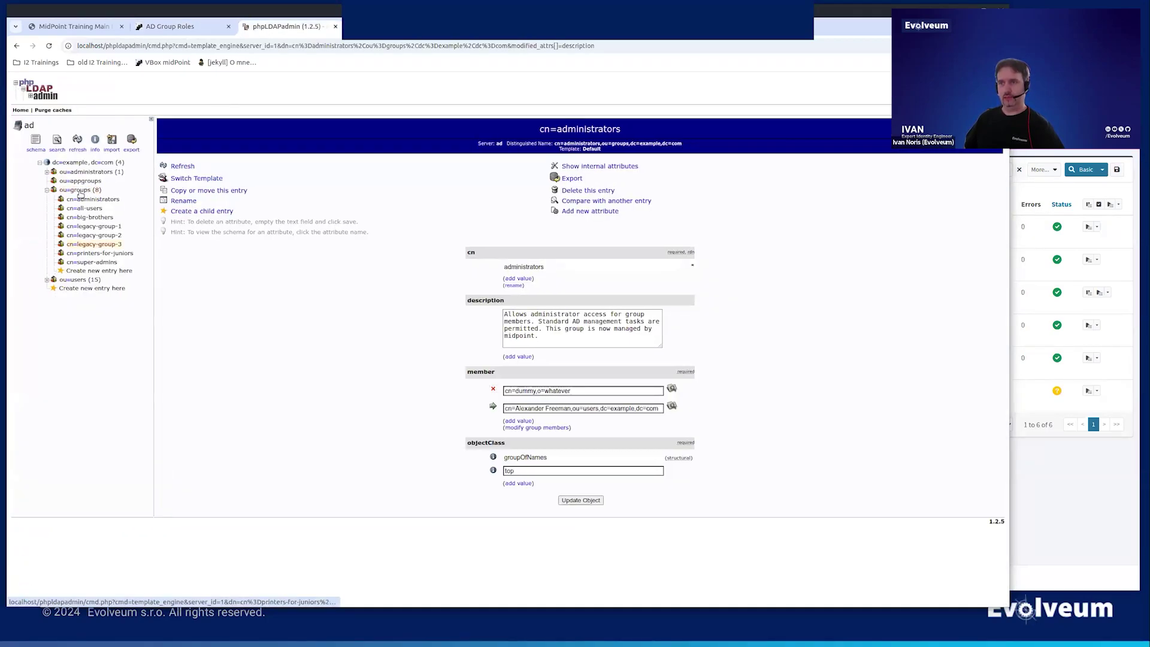
left_click(79, 141)
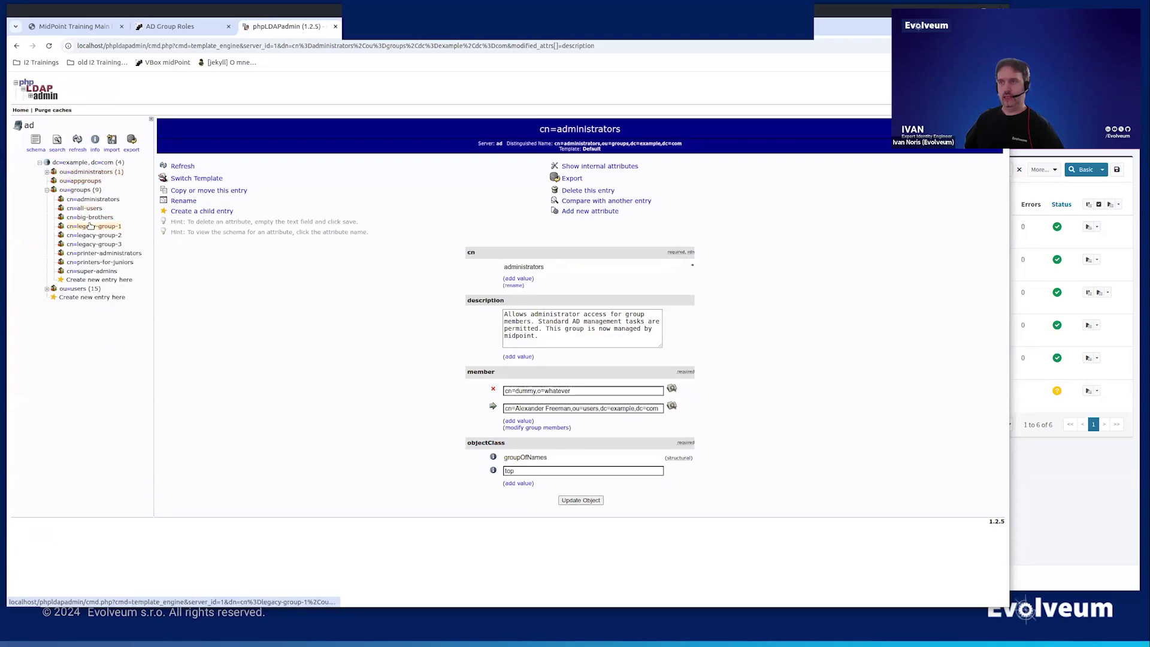
left_click(96, 253)
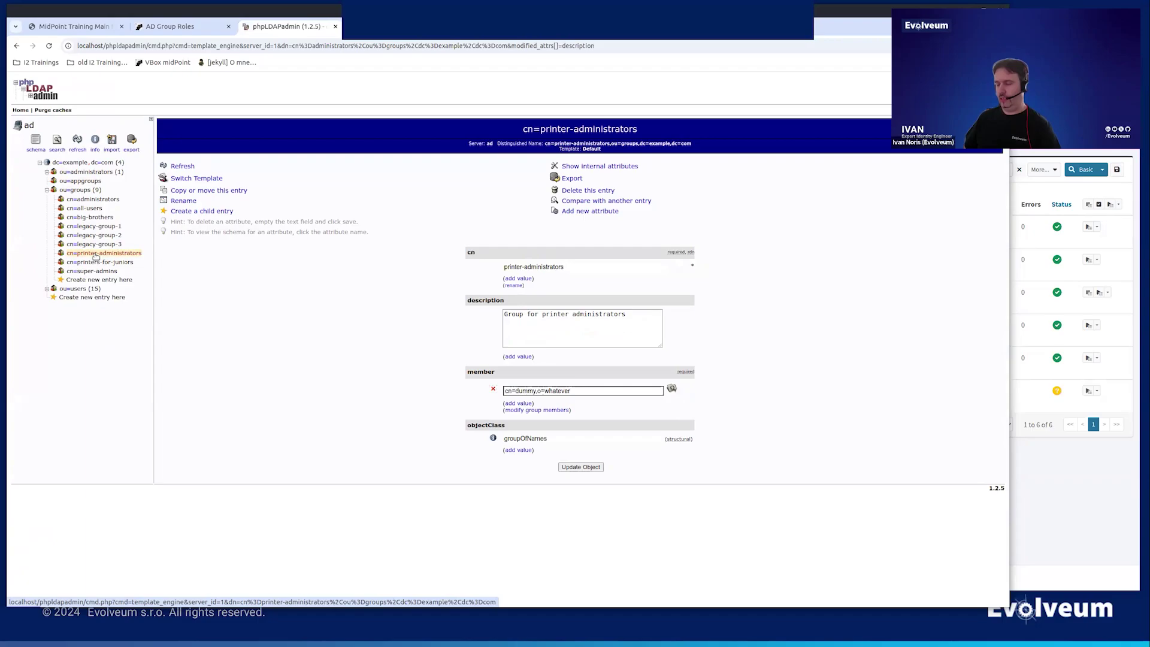
- Back in midPoint, assign the ad:printer-administrators role to the user listed directly below administrator and save the user
left_click(173, 26)
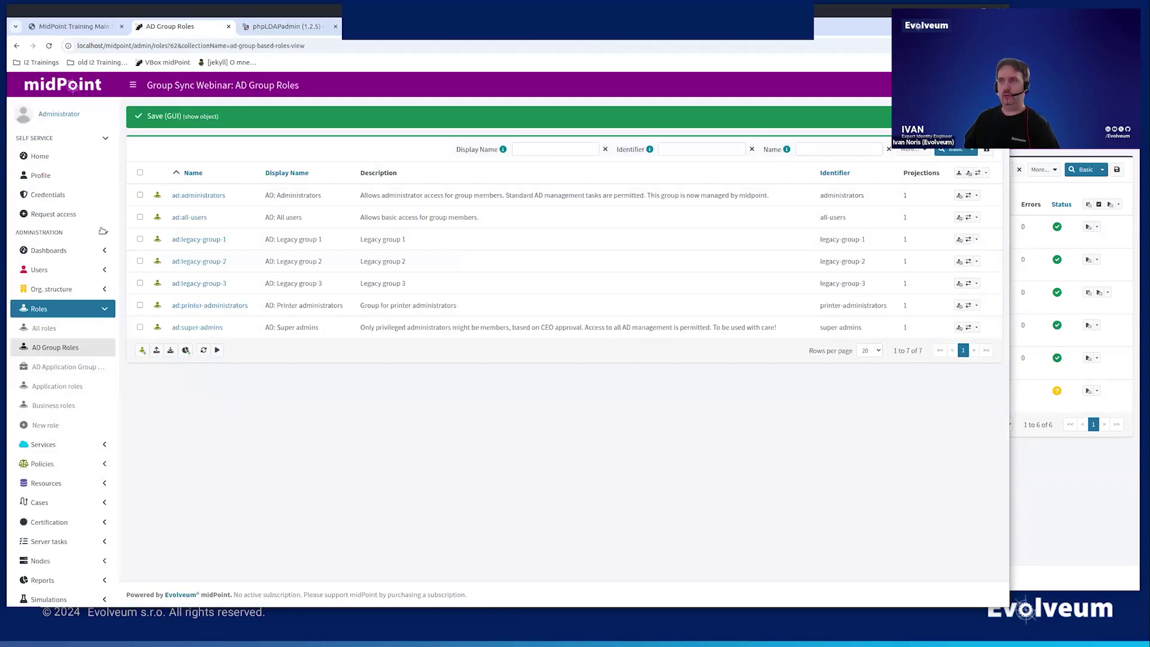
left_click(81, 269)
left_click(77, 289)
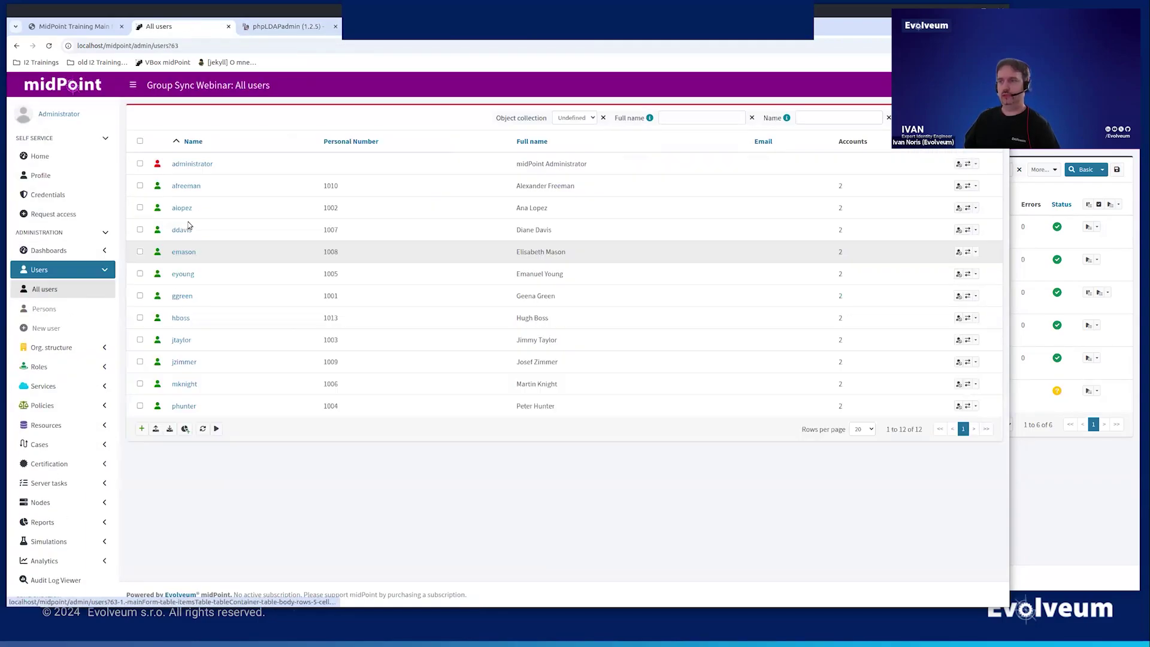
left_click(185, 186)
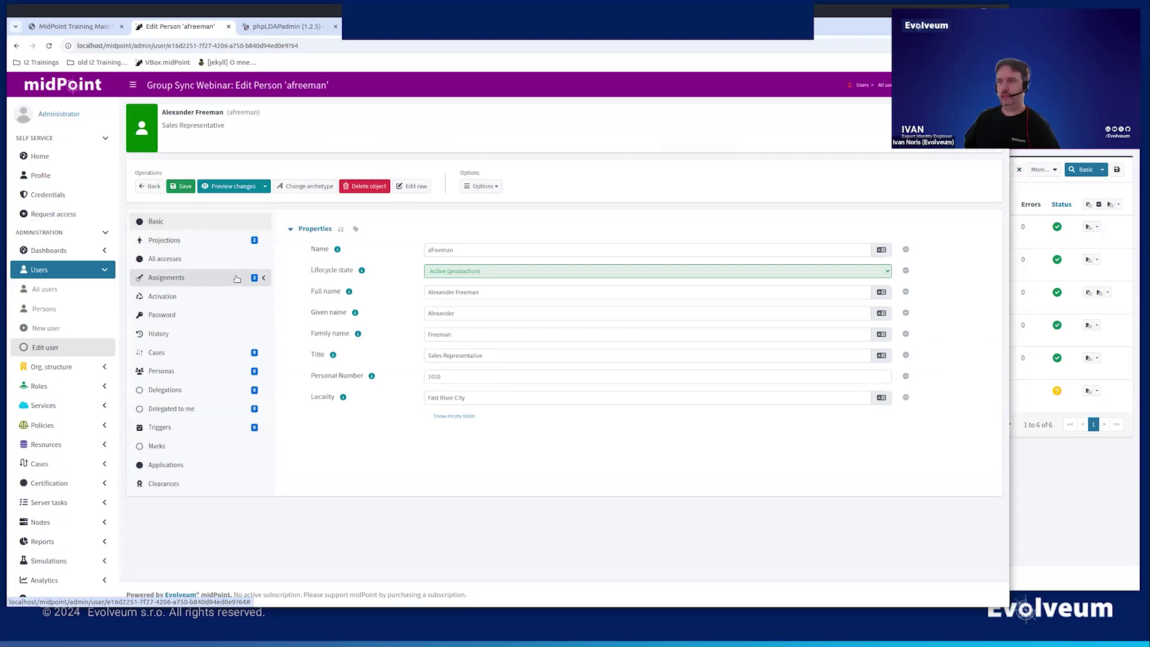
left_click(236, 277)
left_click(235, 316)
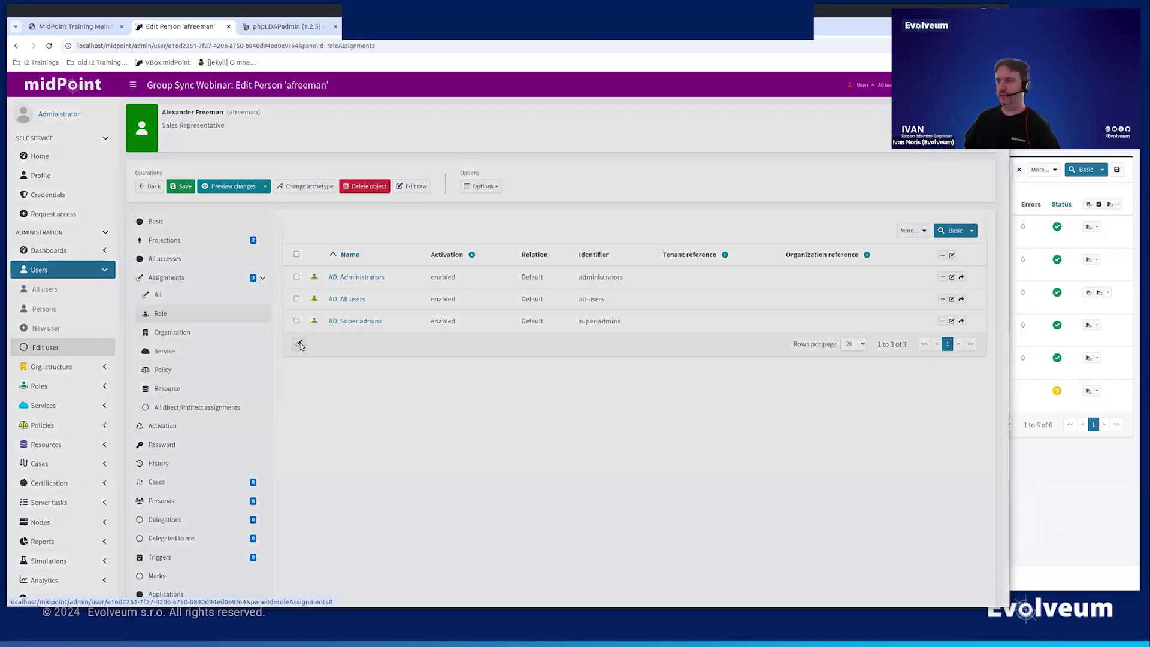
left_click(300, 344)
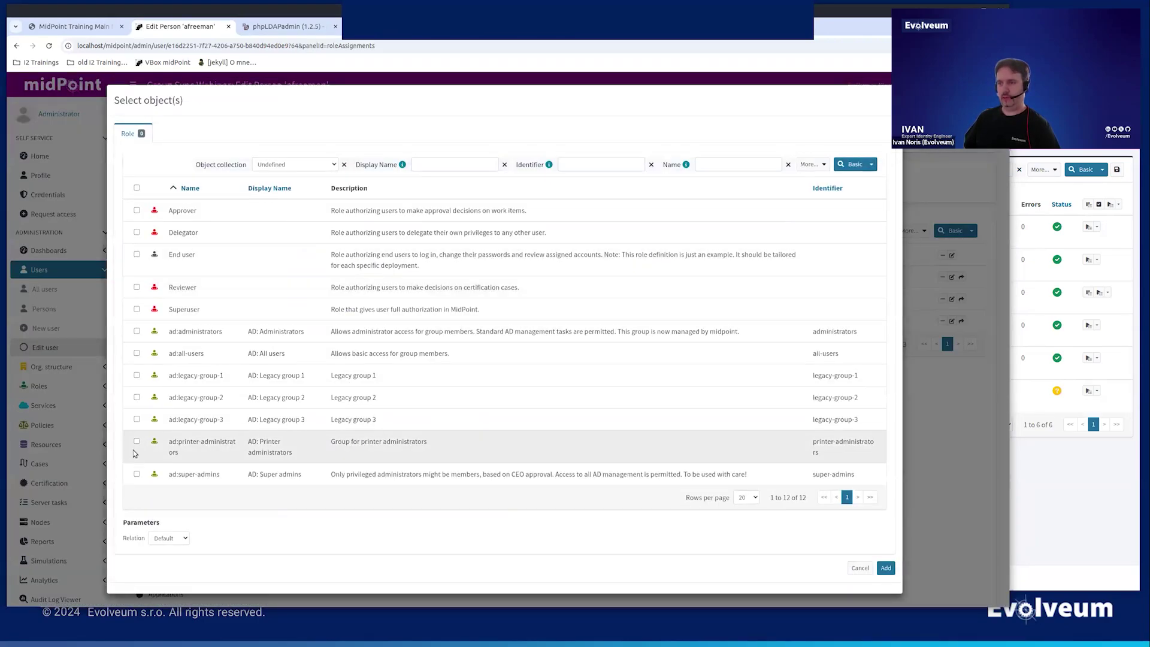
left_click(137, 441)
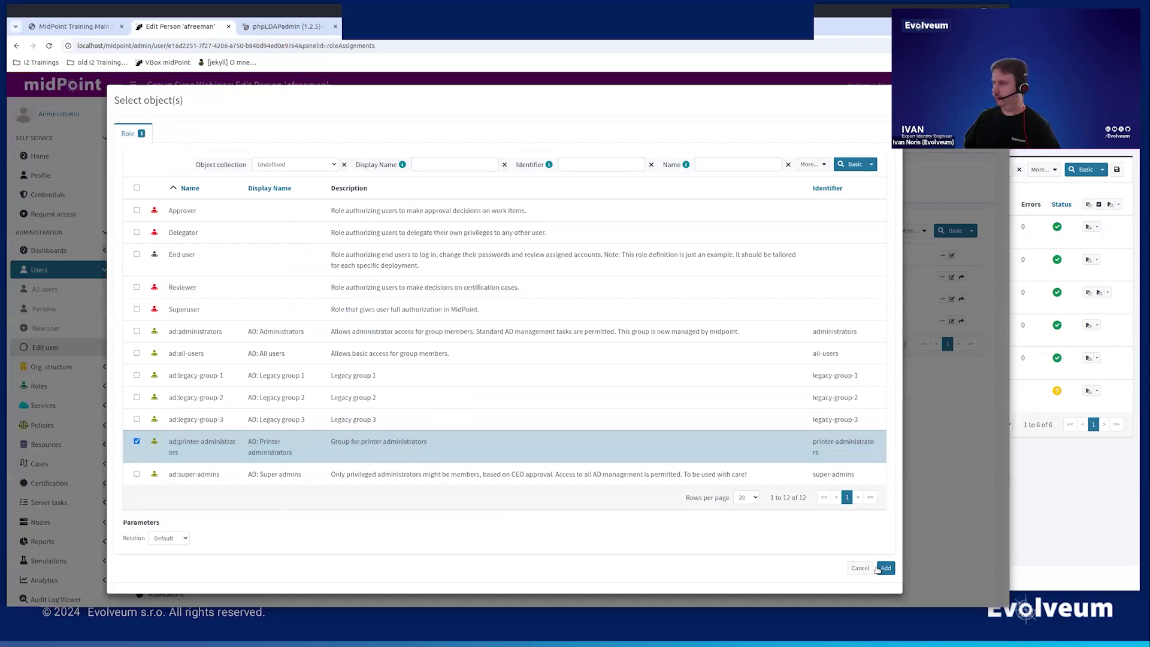
left_click(885, 568)
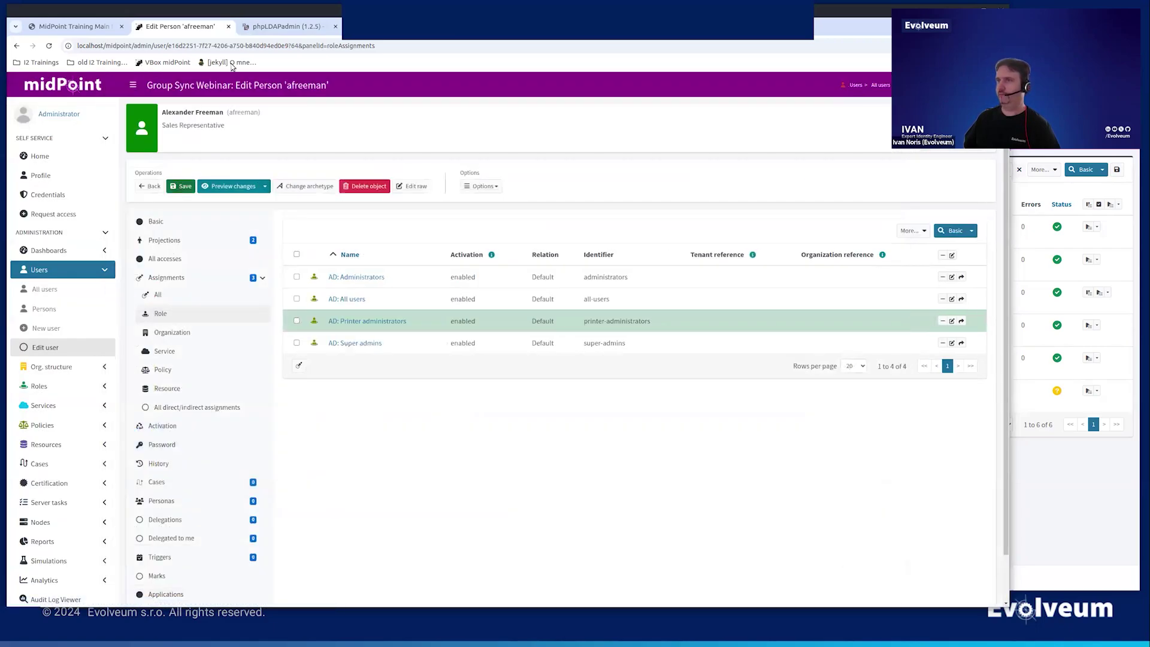
left_click(179, 186)
- Return to phpLDAPadmin and refresh the printer-administrators group entry to check its members
left_click(257, 31)
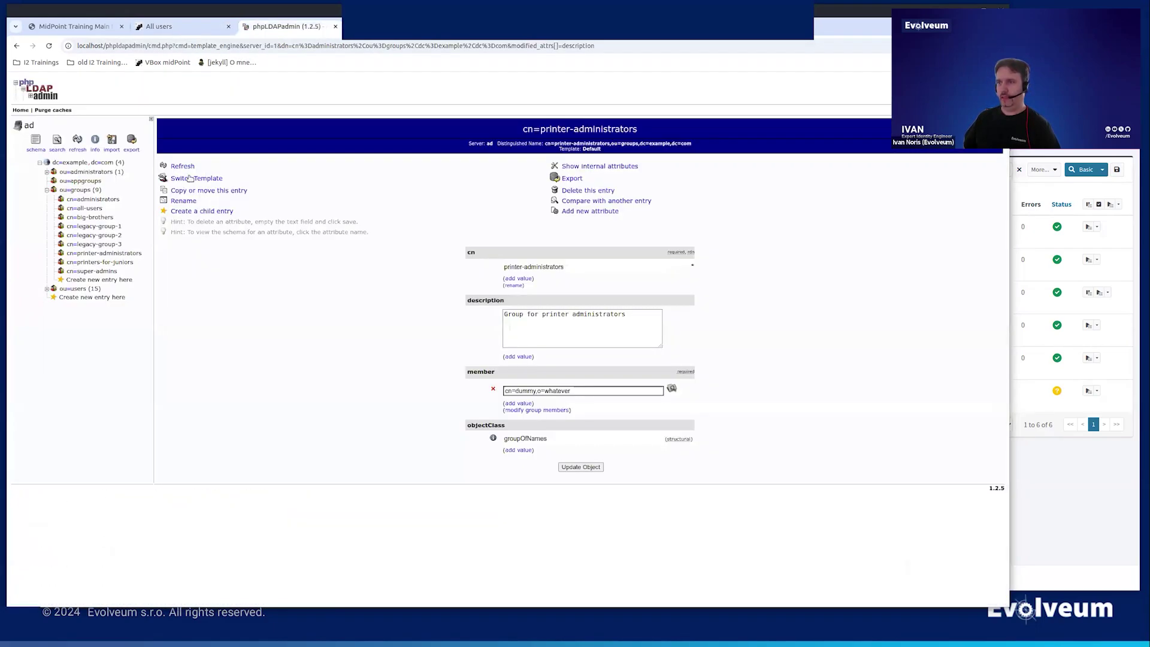
left_click(189, 170)
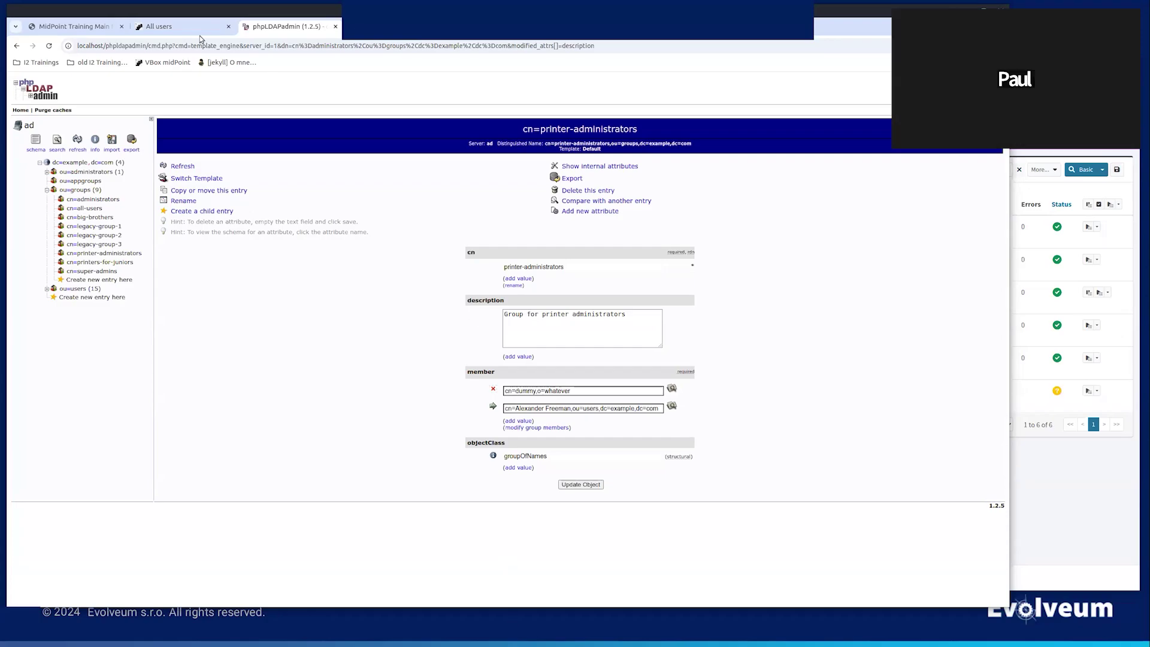
left_click(178, 27)
left_click(271, 27)
- Copy the legacy-group-1 entry to the destination DN cn=legacy-group-4,ou=groups,dc=example,dc=com
left_click(106, 226)
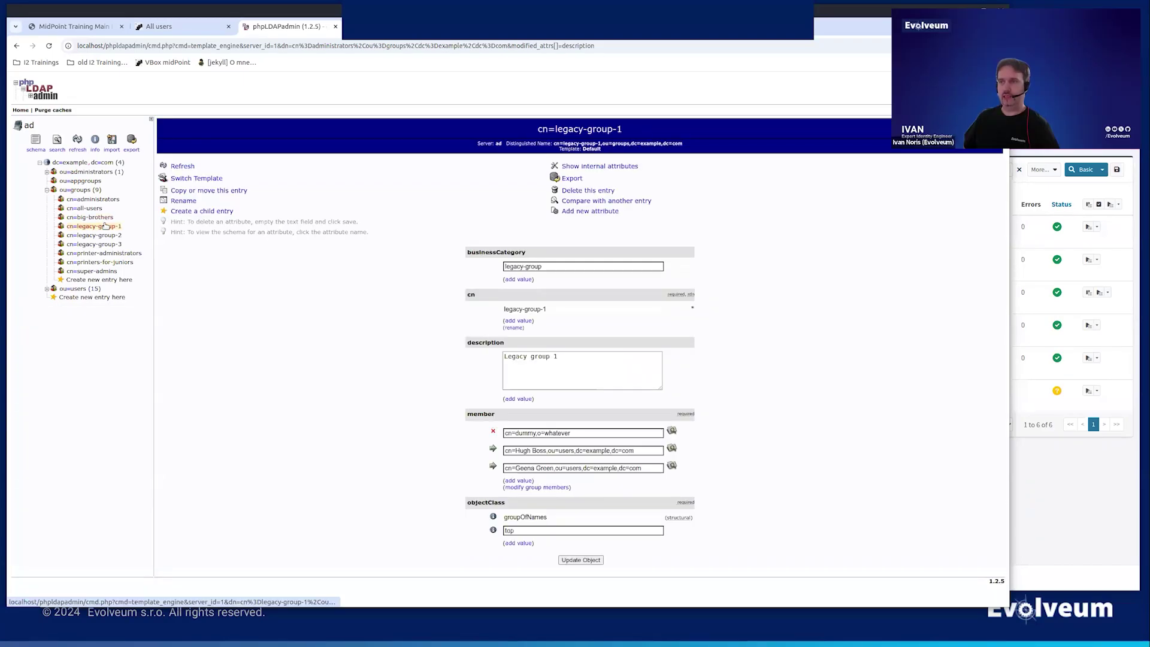
left_click(222, 190)
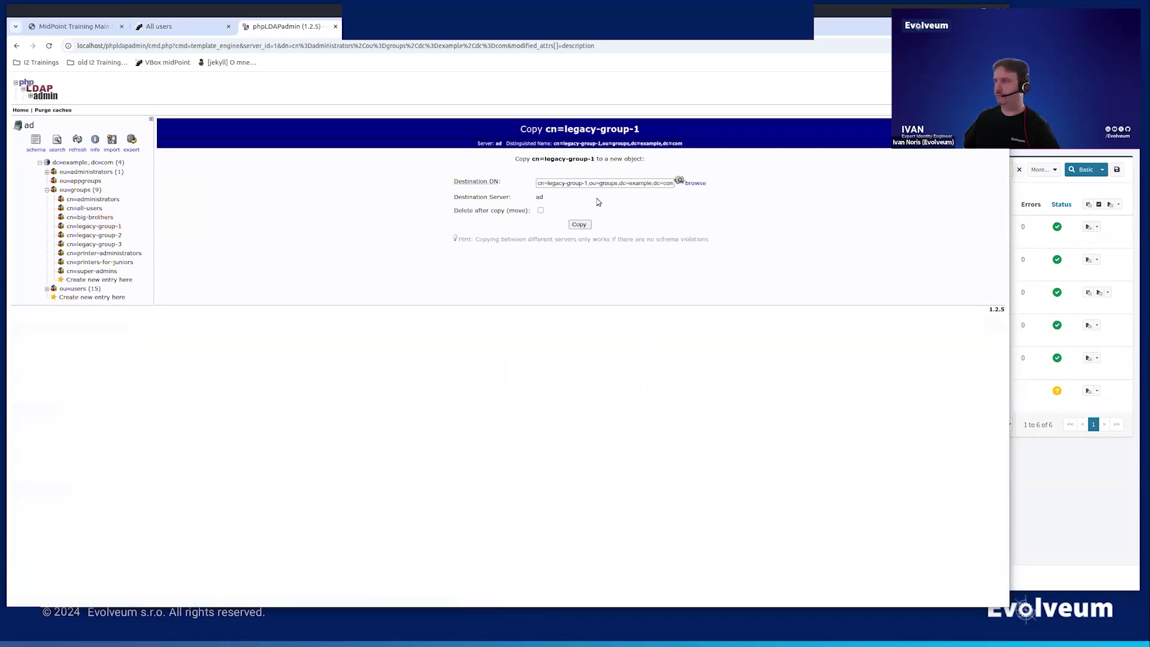
left_click(586, 183)
key("BackSpace")
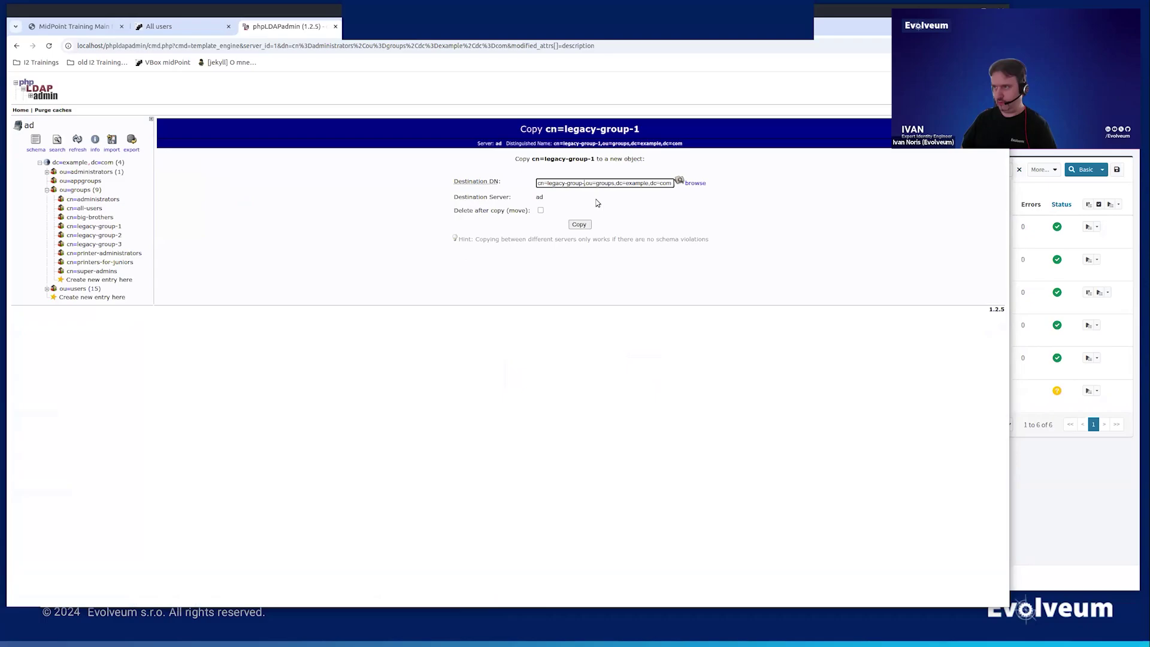
type("4")
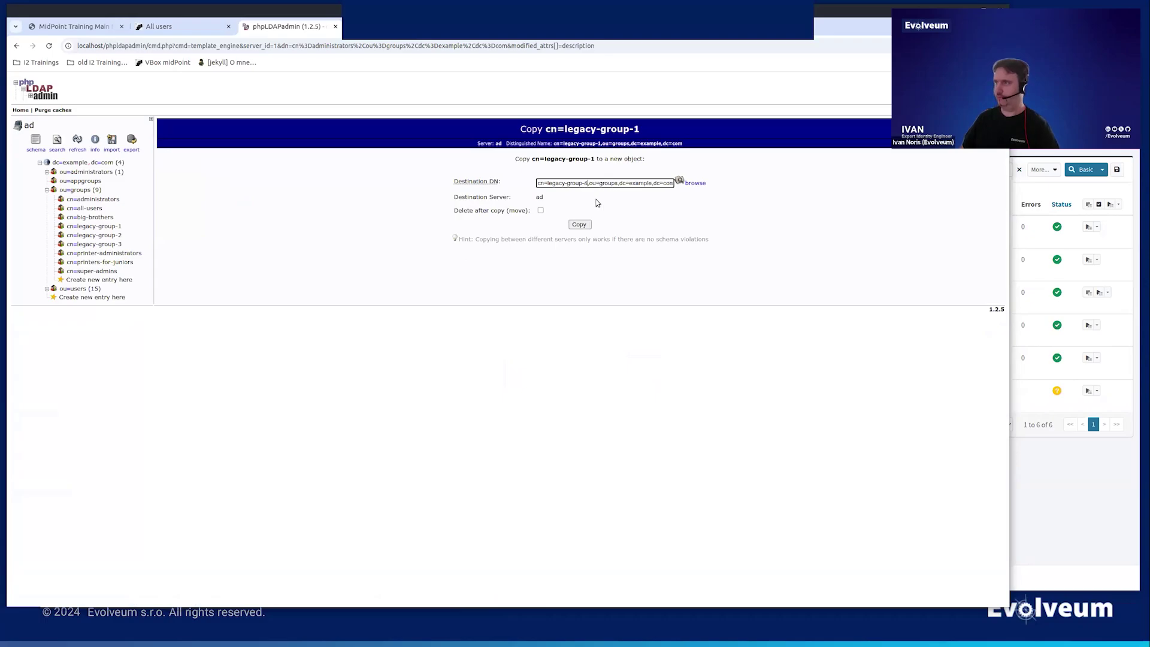
left_click(578, 227)
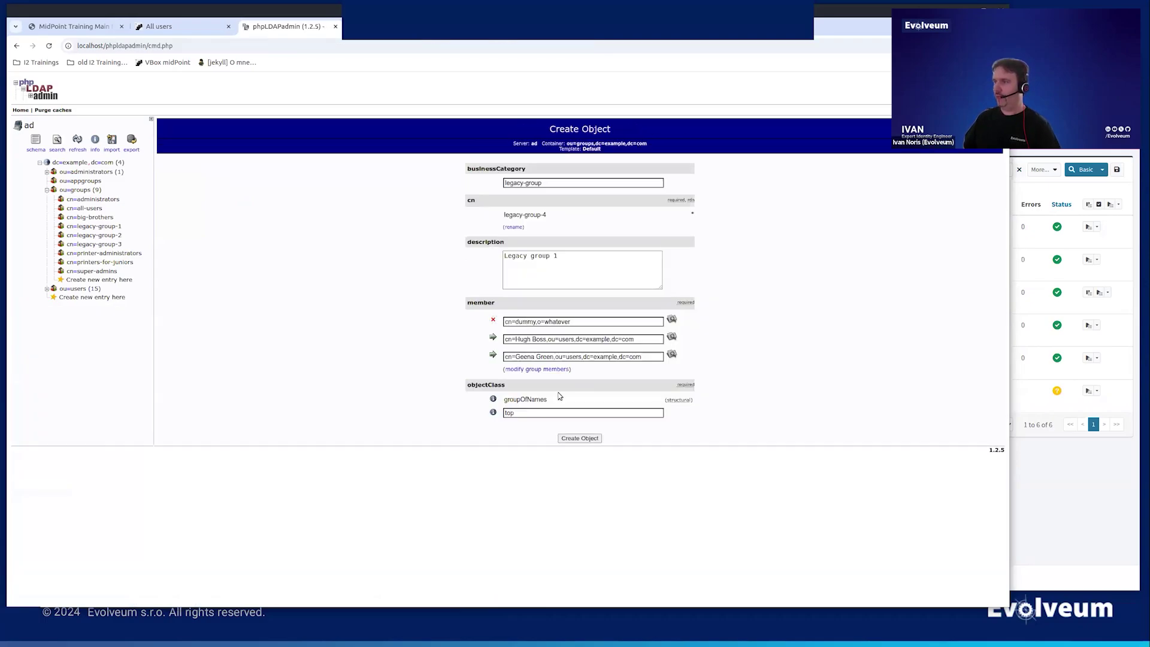
- Set the copied group's description to "Legacy group 4", create the object and commit the new LDAP entry
left_click(574, 262)
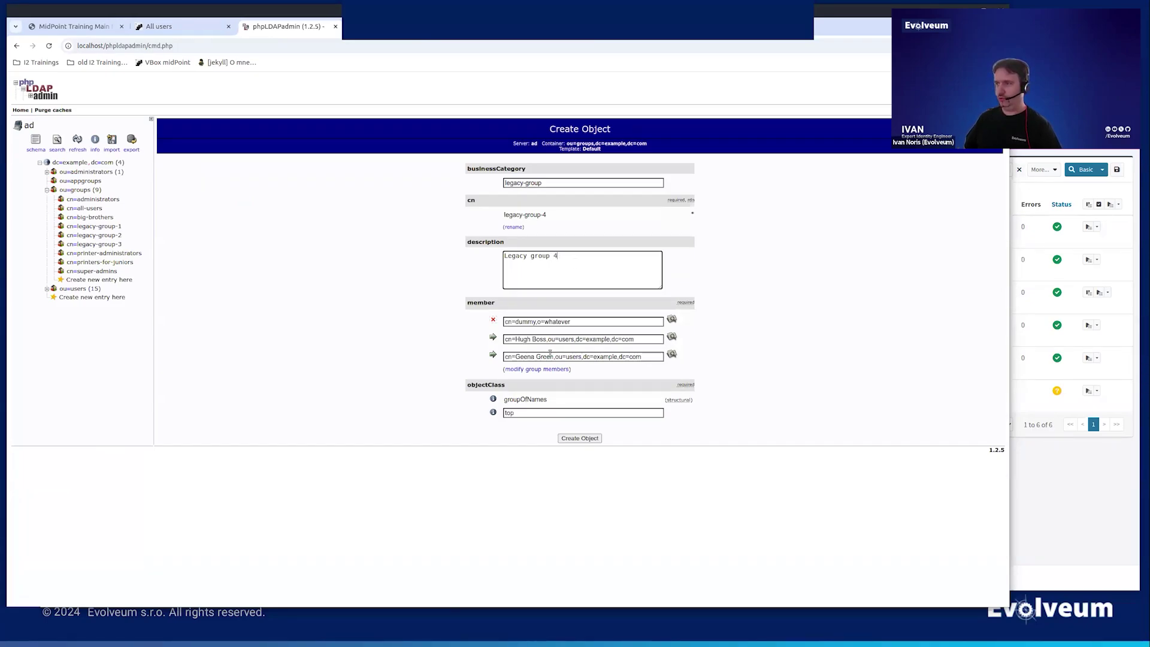
left_click(587, 439)
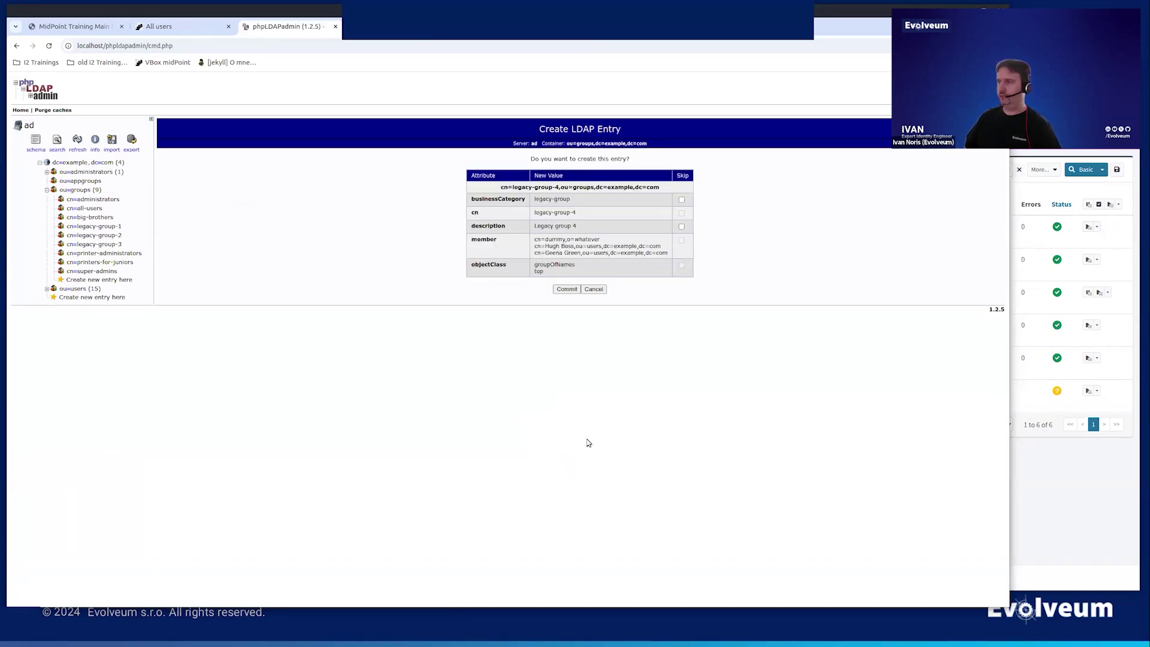
left_click(566, 290)
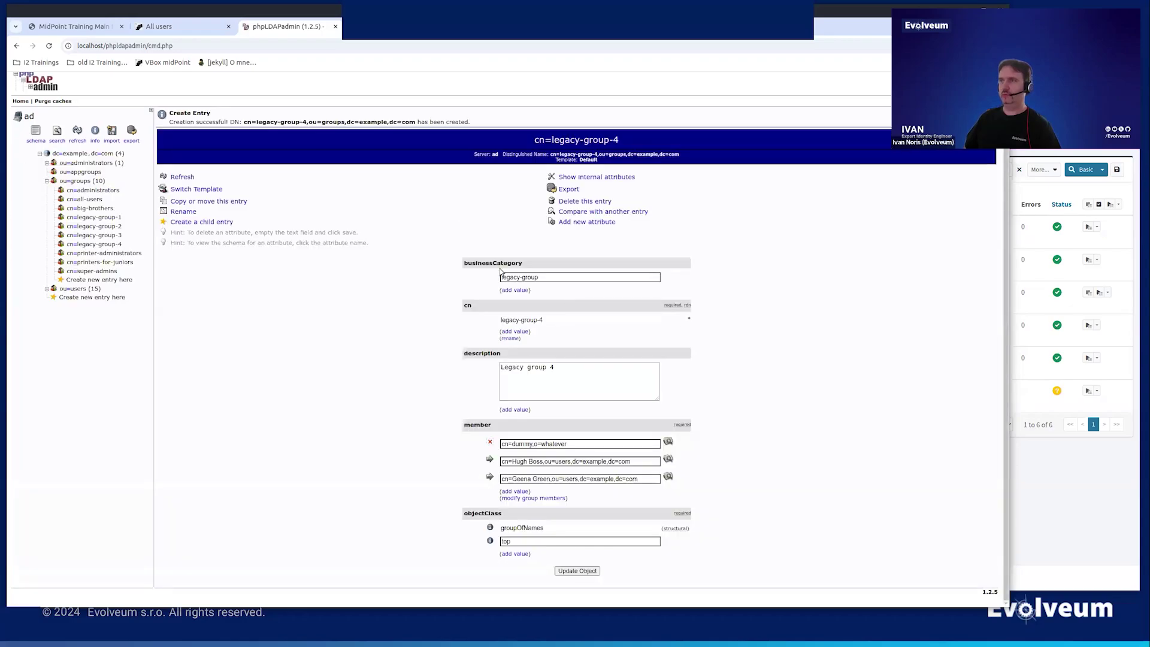
- Switch to the midPoint window with the reconciliation tasks and run the AD Group reconciliation (real) task
left_click(1110, 503)
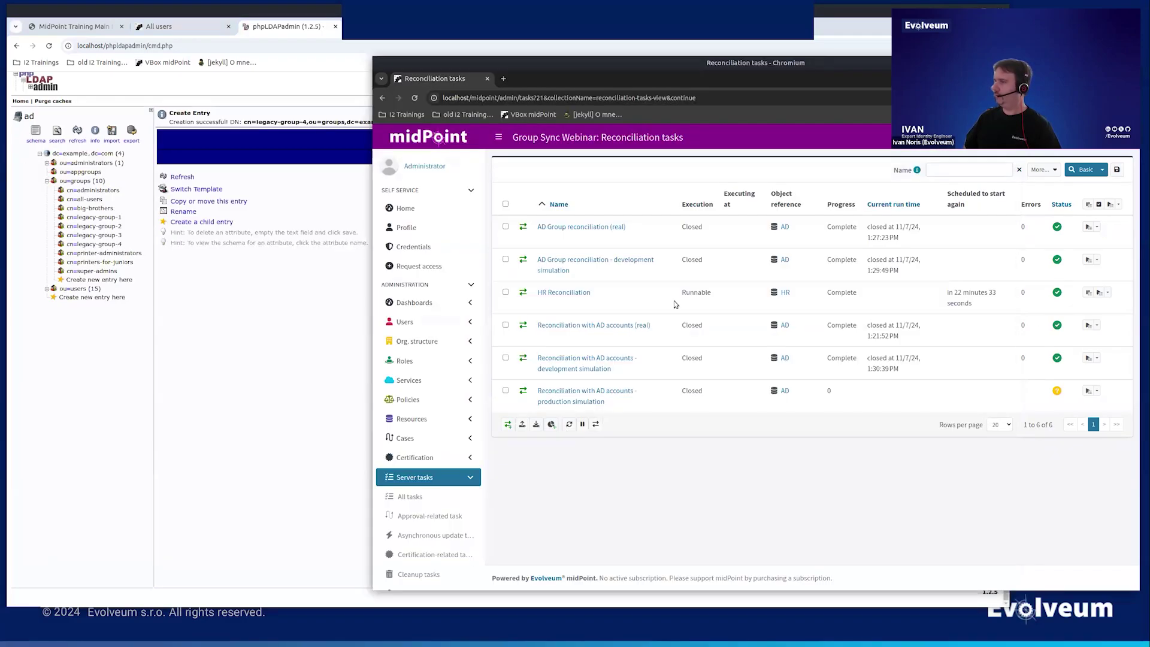
left_click(1085, 227)
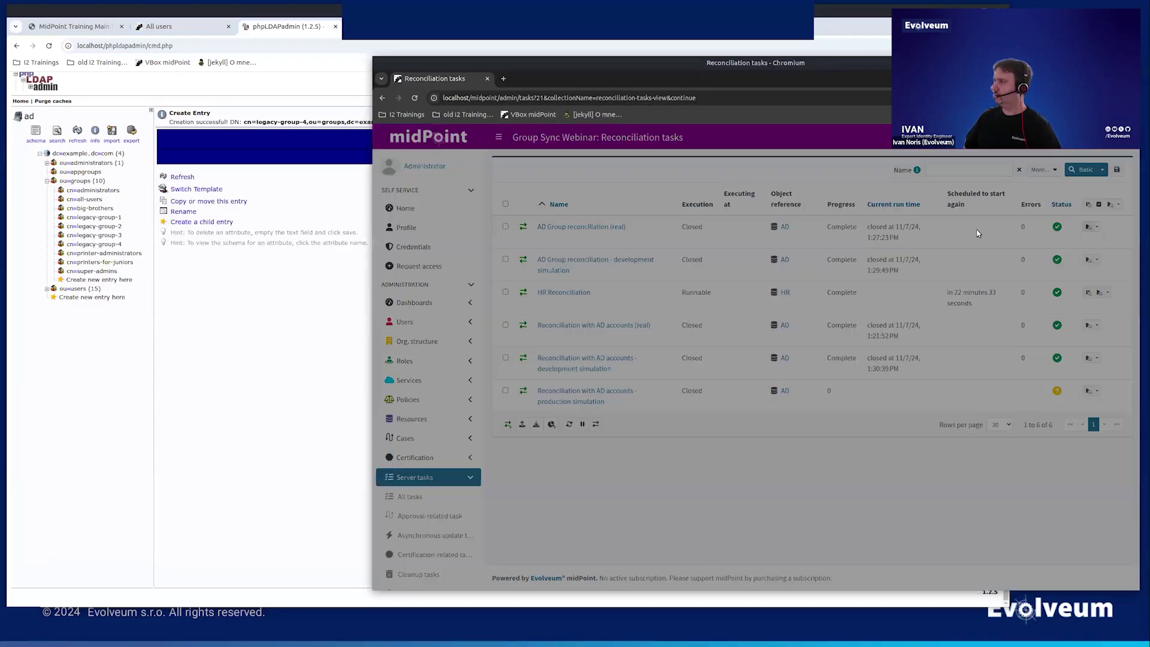
key("Return")
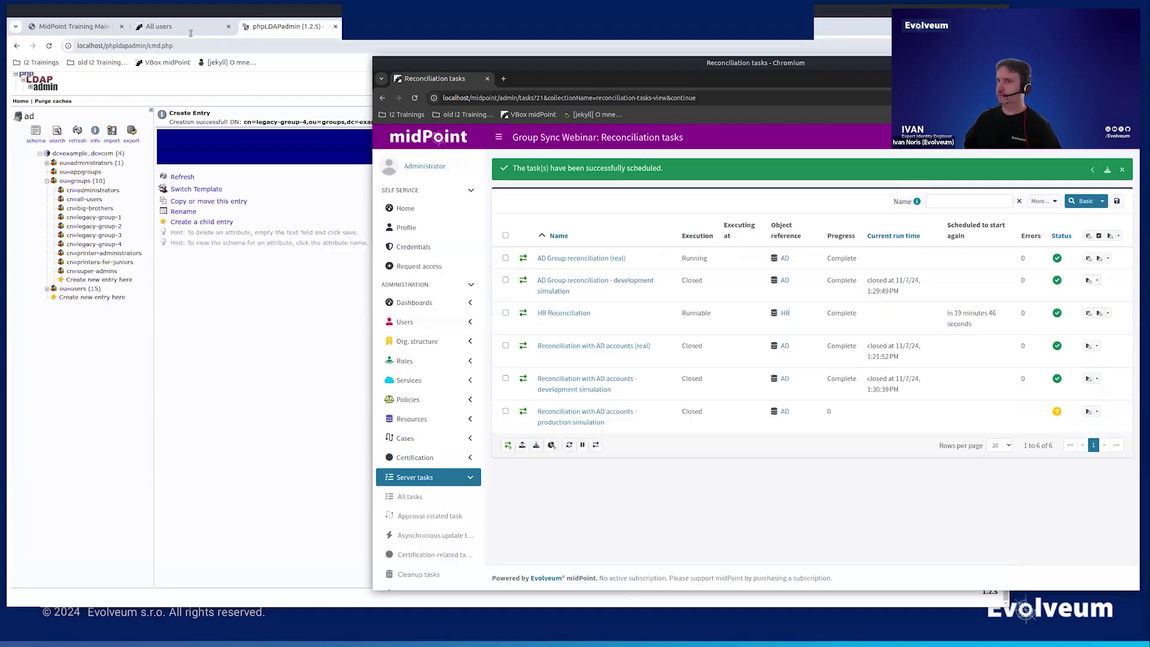
- In the other midPoint window, list the AD Group Roles and check for the ad:legacy-group-4 role
left_click(180, 49)
left_click(159, 26)
left_click(60, 375)
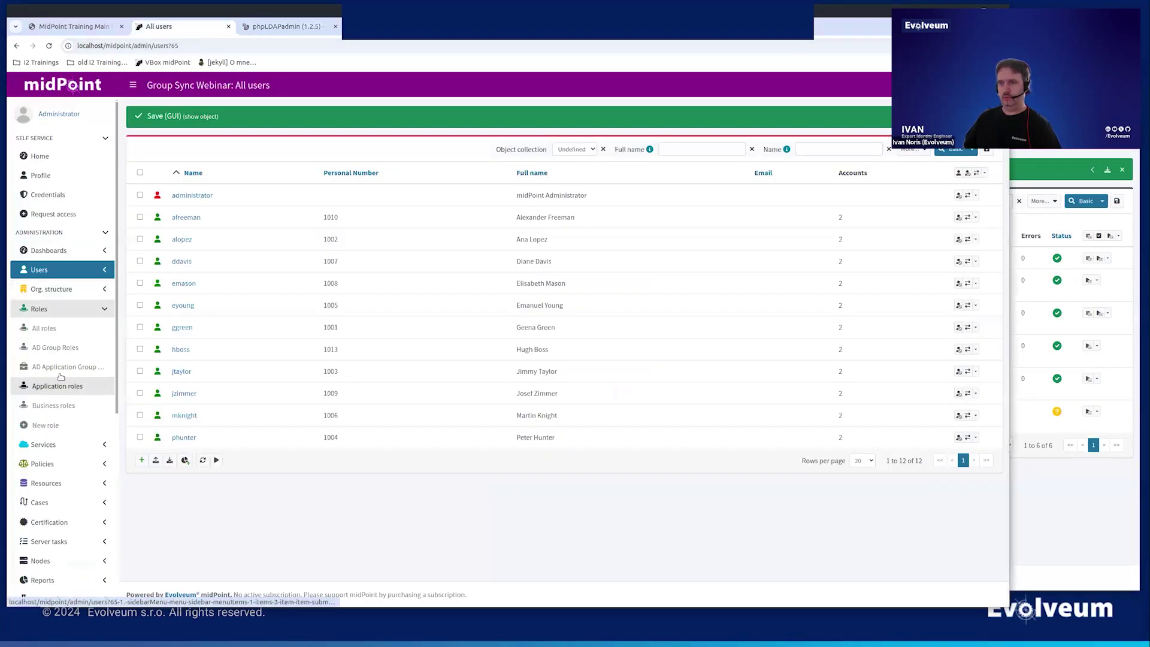
left_click(63, 351)
left_click_drag(228, 273, 166, 274)
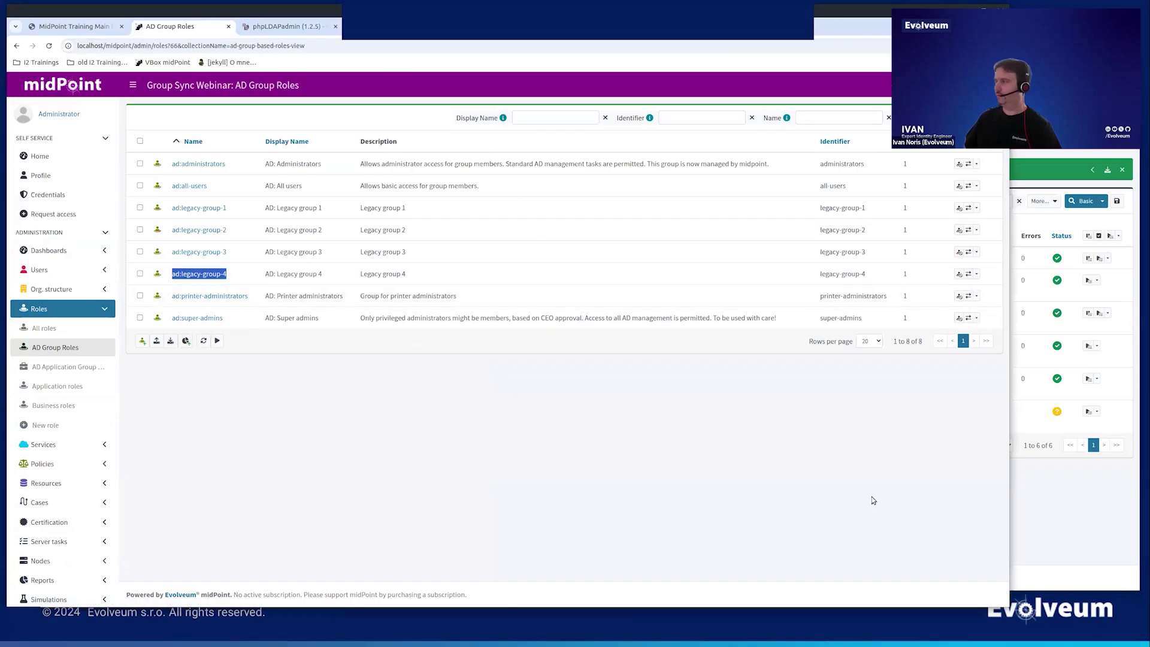
- Return to the reconciliation tasks window and run the Reconciliation with AD accounts (real) task
left_click(1064, 530)
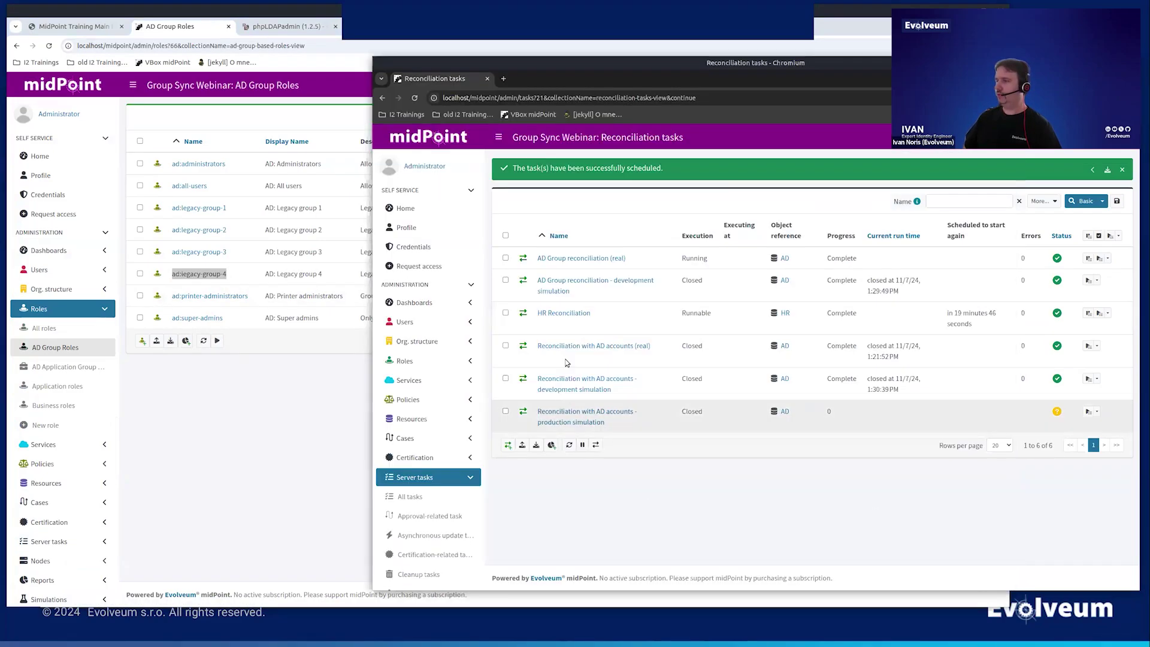
left_click(1088, 346)
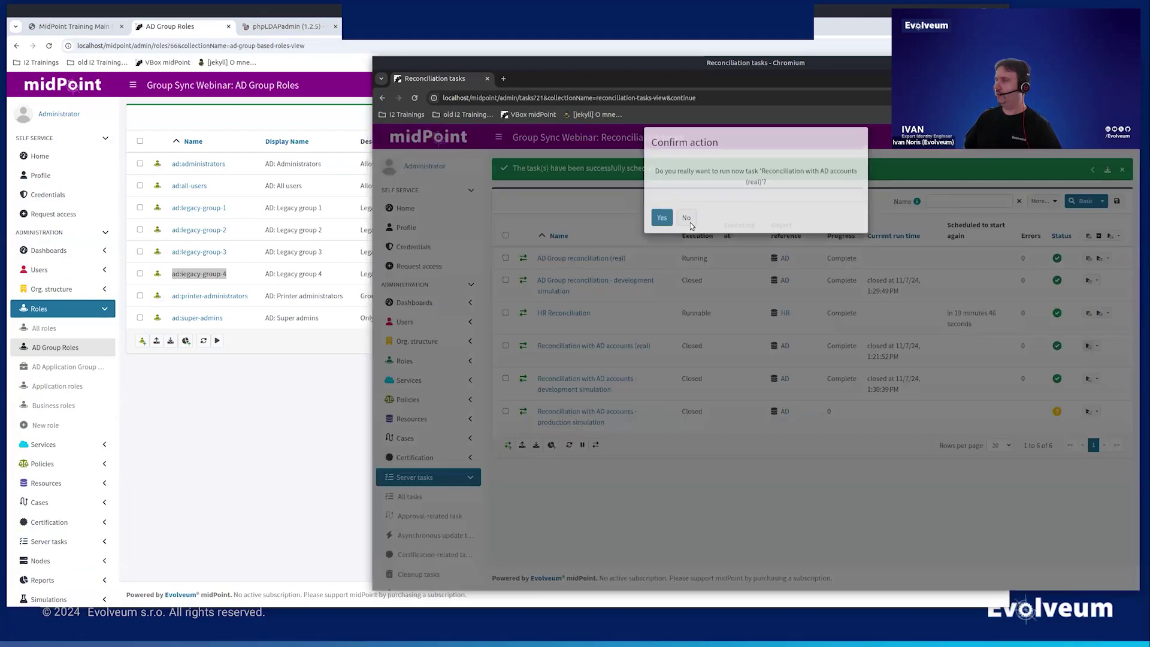
key("Return")
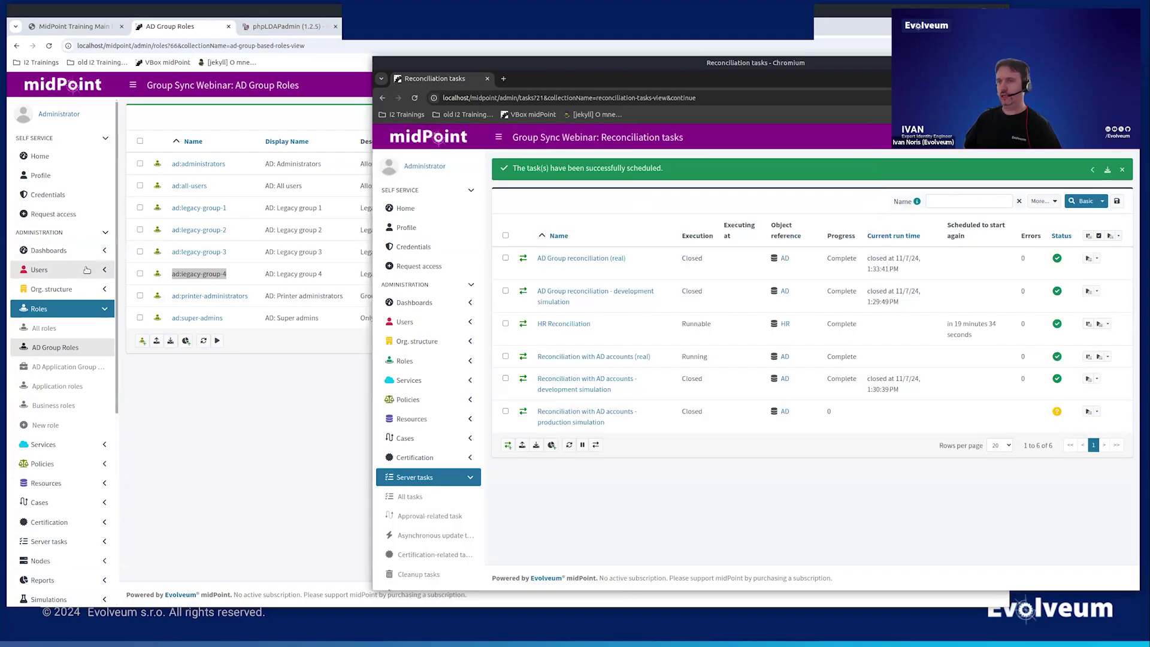
- Back in the AD Group Roles window, open the ad:legacy-group-4 role and view its members
left_click(83, 270)
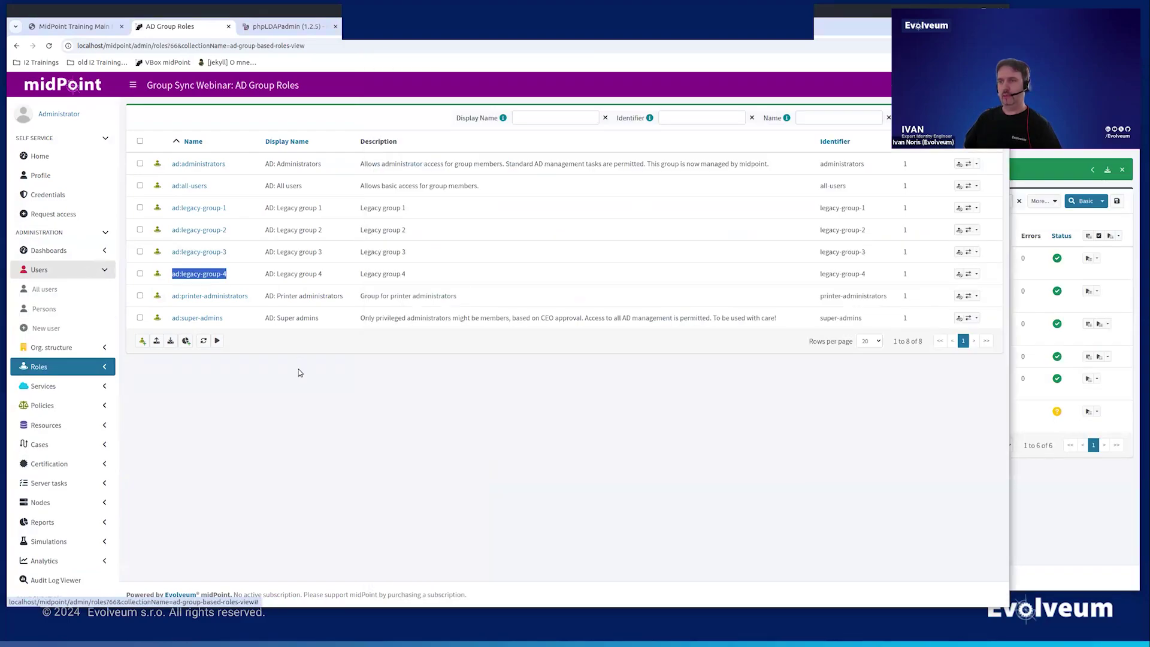
left_click(203, 275)
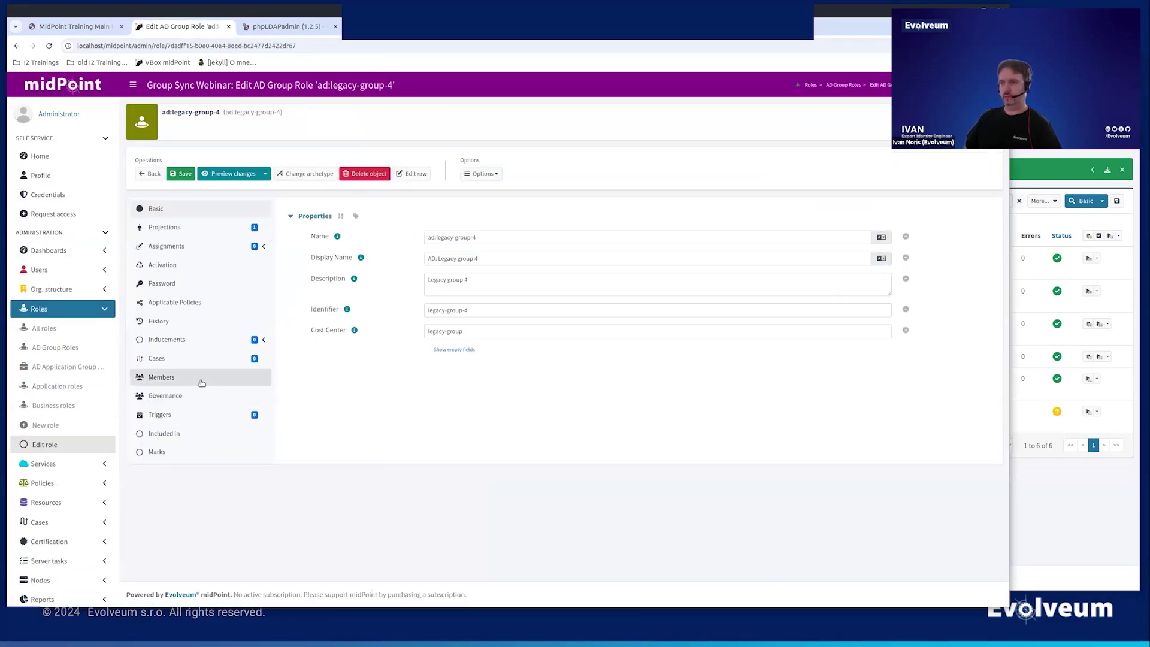
left_click(202, 382)
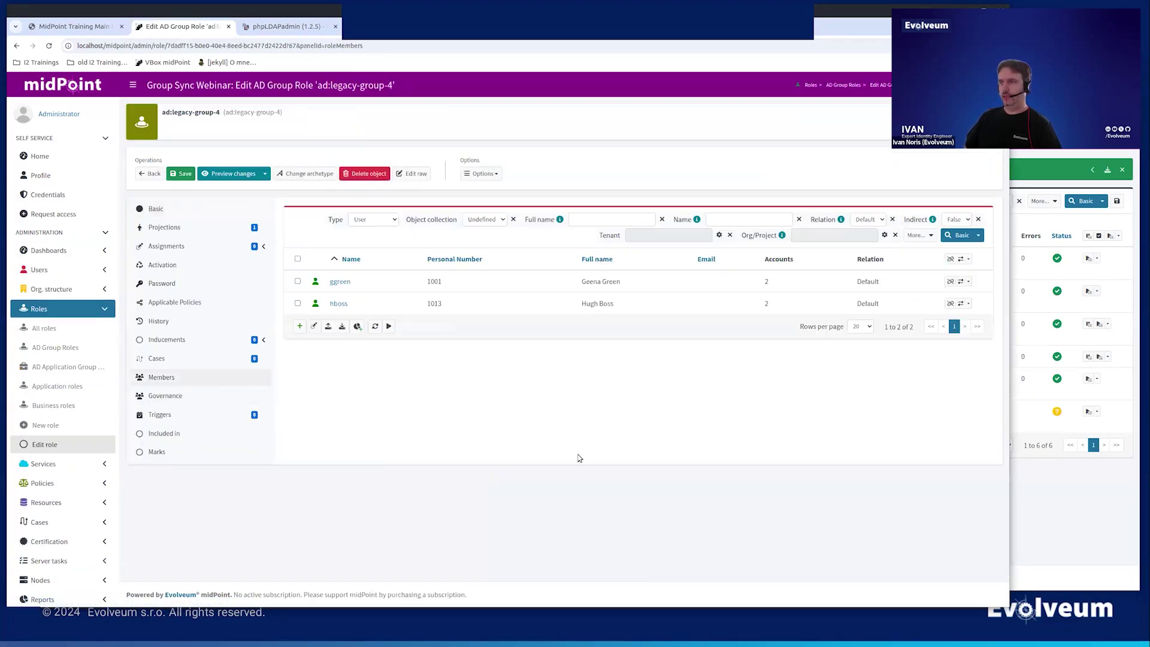
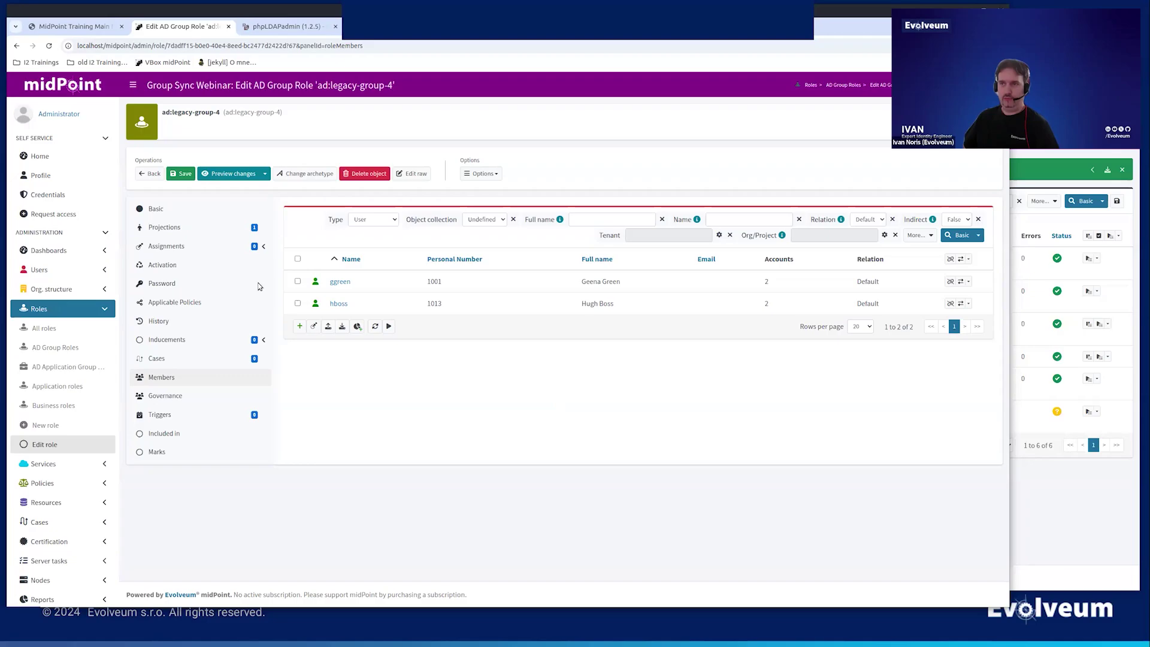
- Open the Object marks dashboard and list the explicitly unmanaged resource objects
left_click(60, 253)
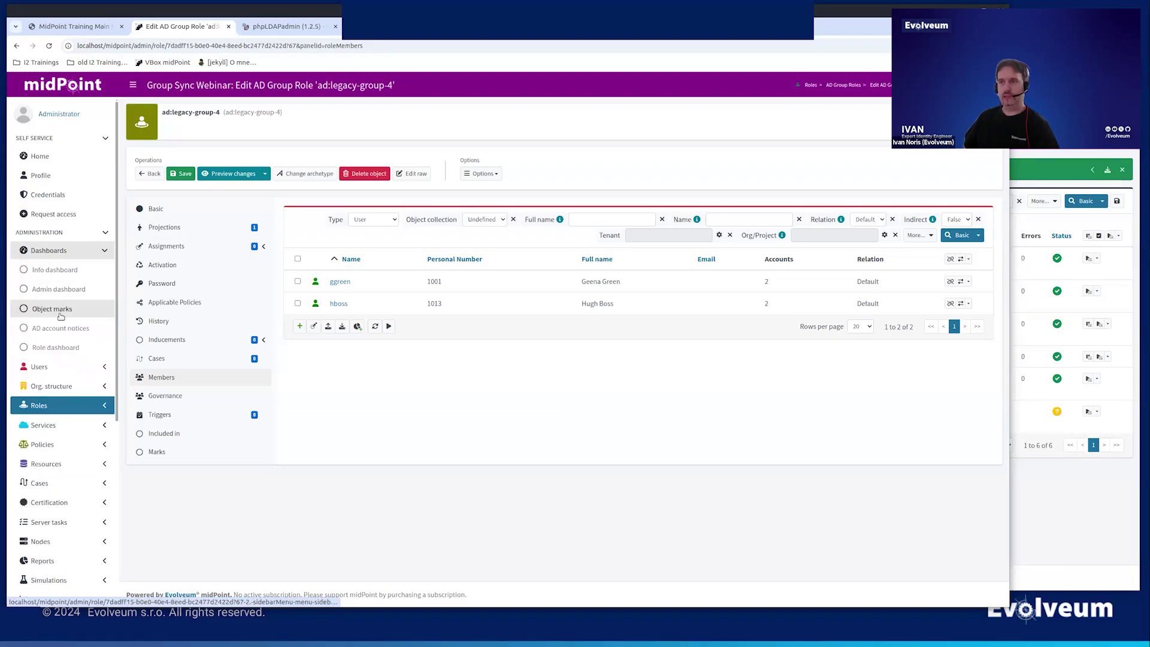
left_click(52, 308)
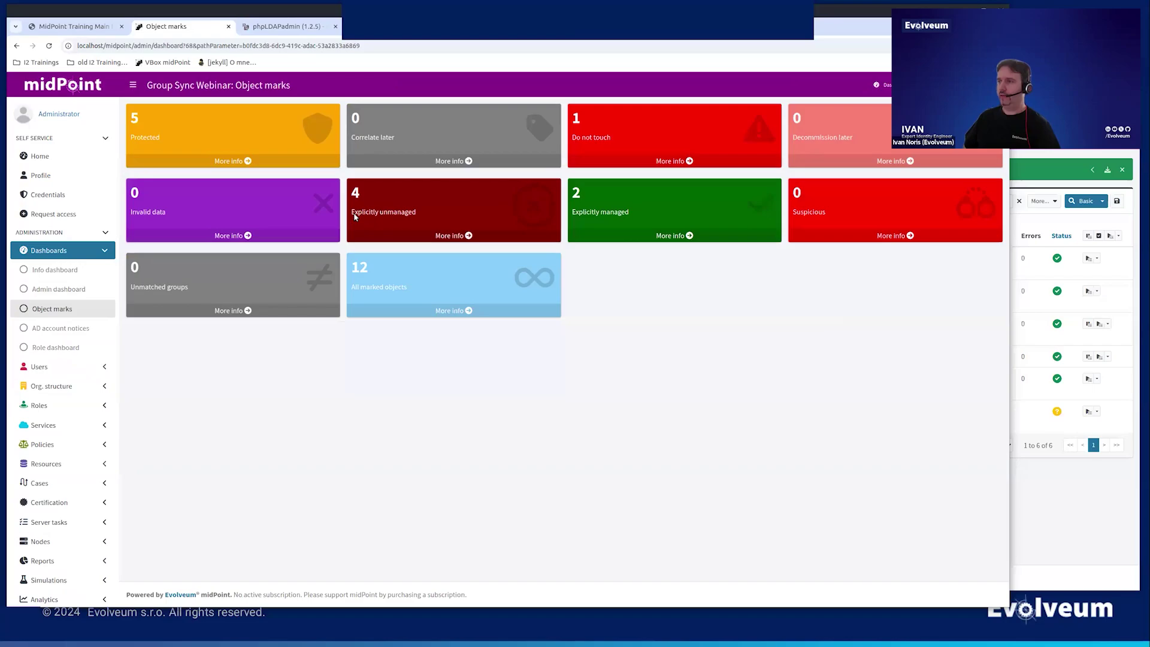
left_click_drag(355, 217, 436, 214)
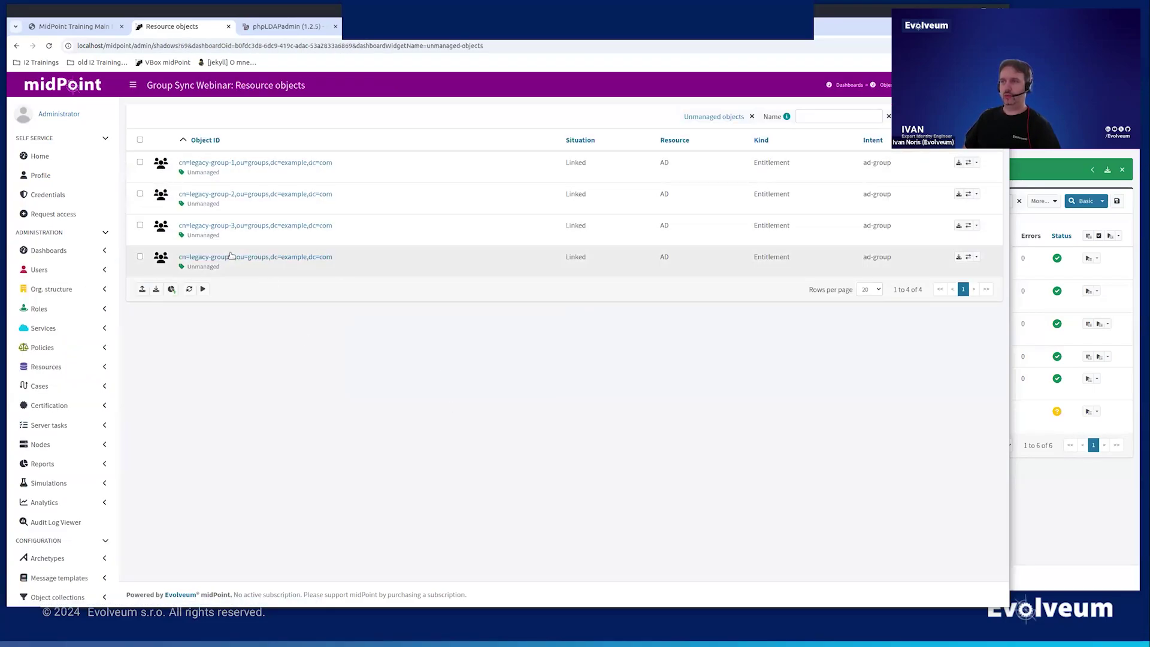
- List the explicitly managed objects from the Object marks dashboard, remove the Managed mark from the cn=administrators group and save
left_click(79, 250)
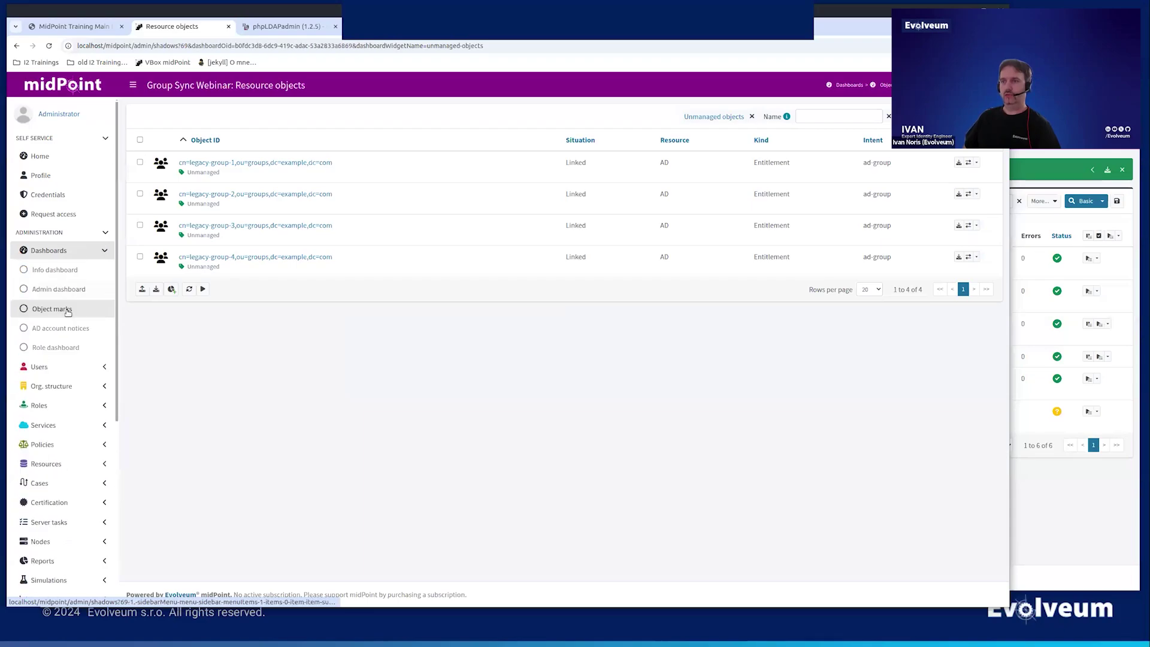
left_click(52, 309)
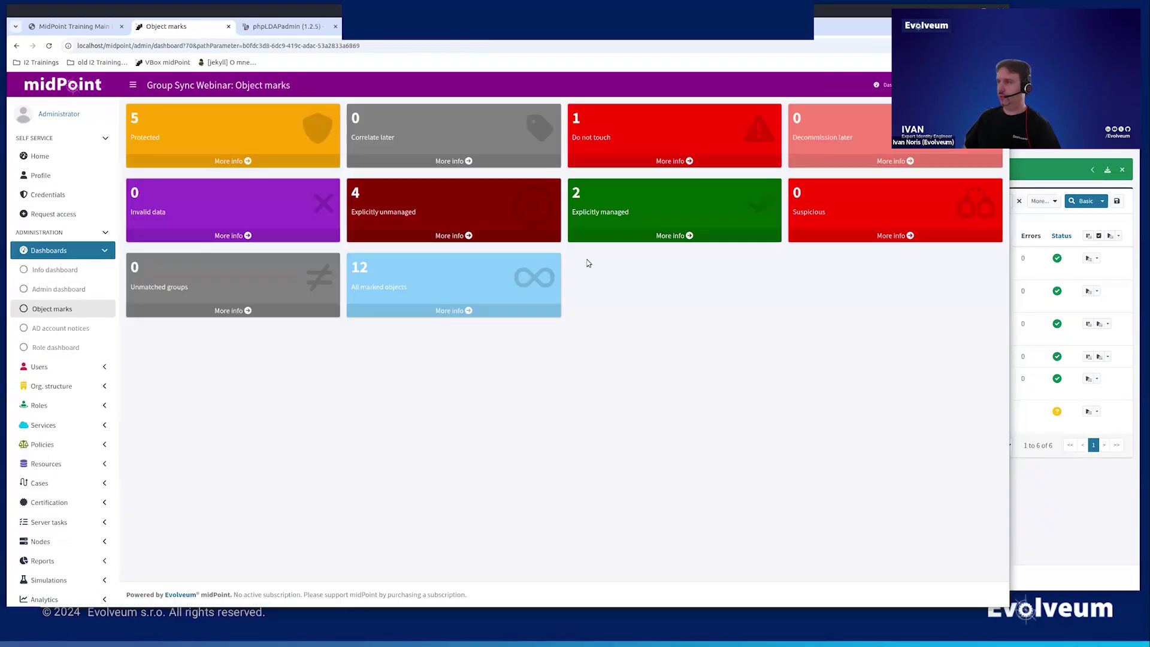
left_click(673, 235)
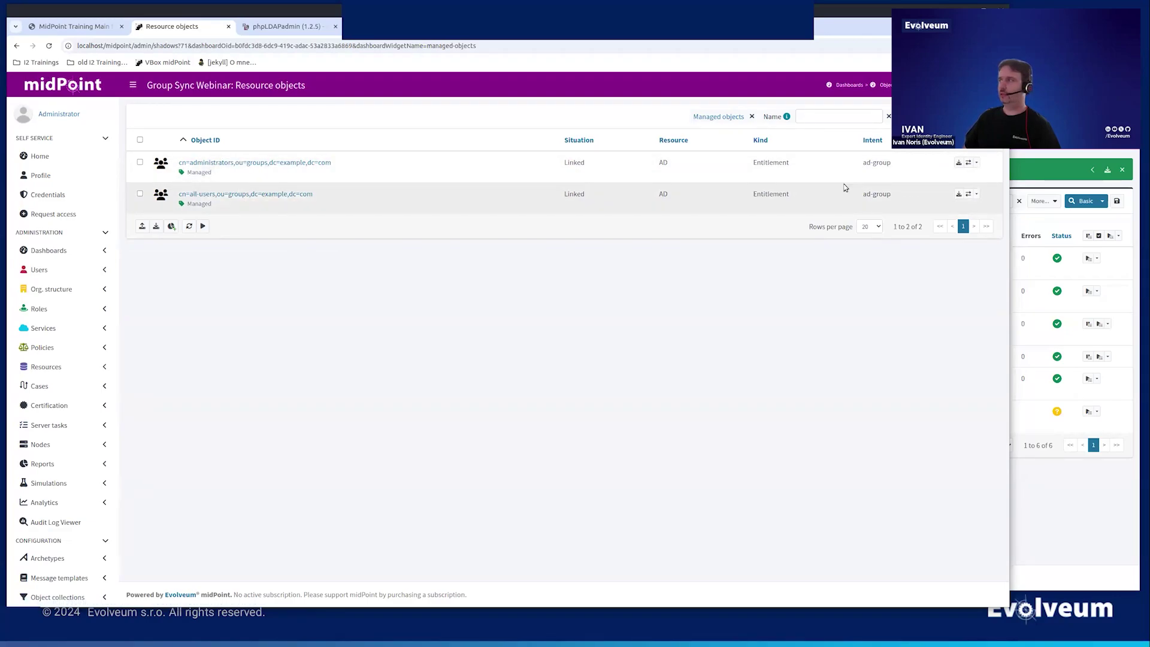
left_click(976, 163)
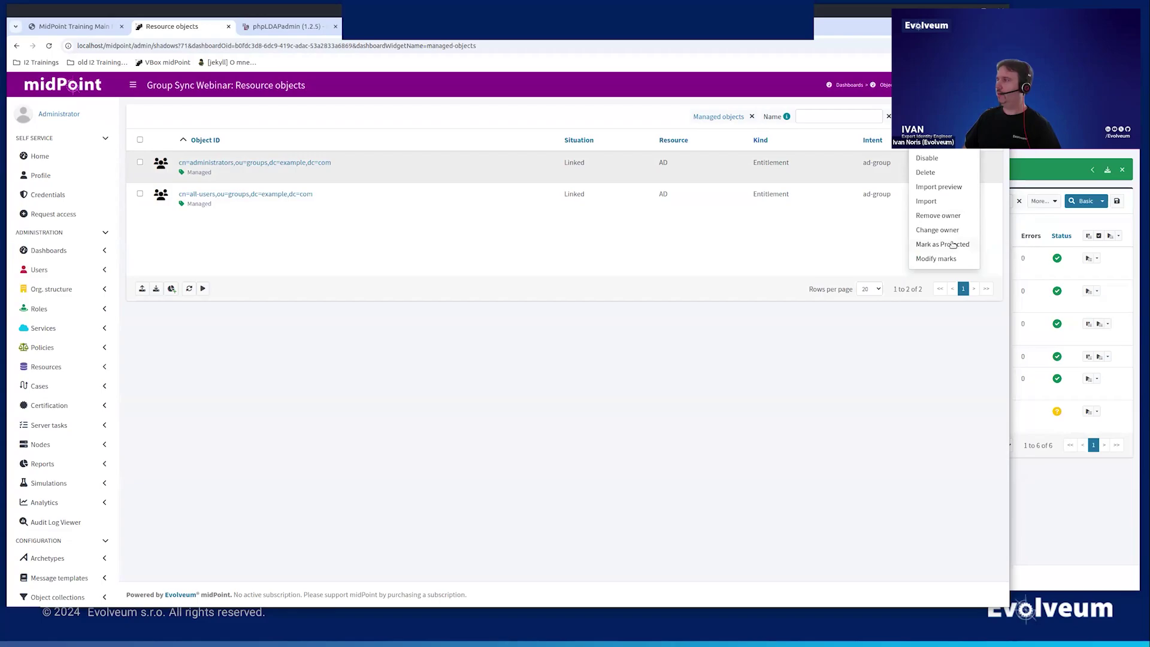
left_click(945, 258)
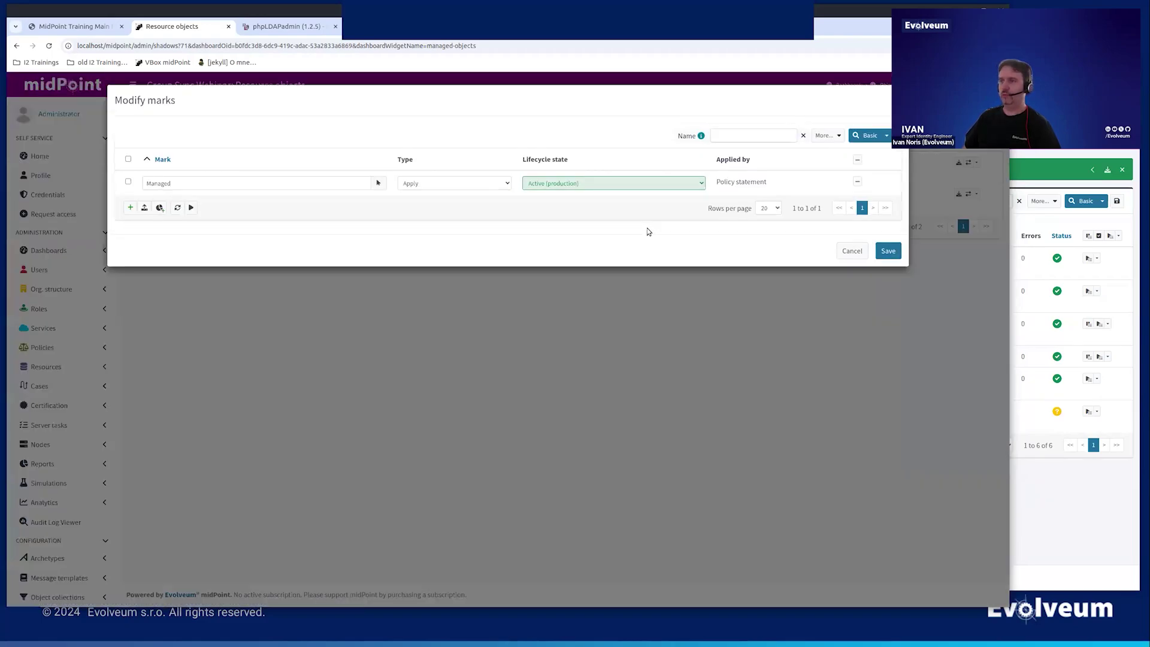
left_click(856, 184)
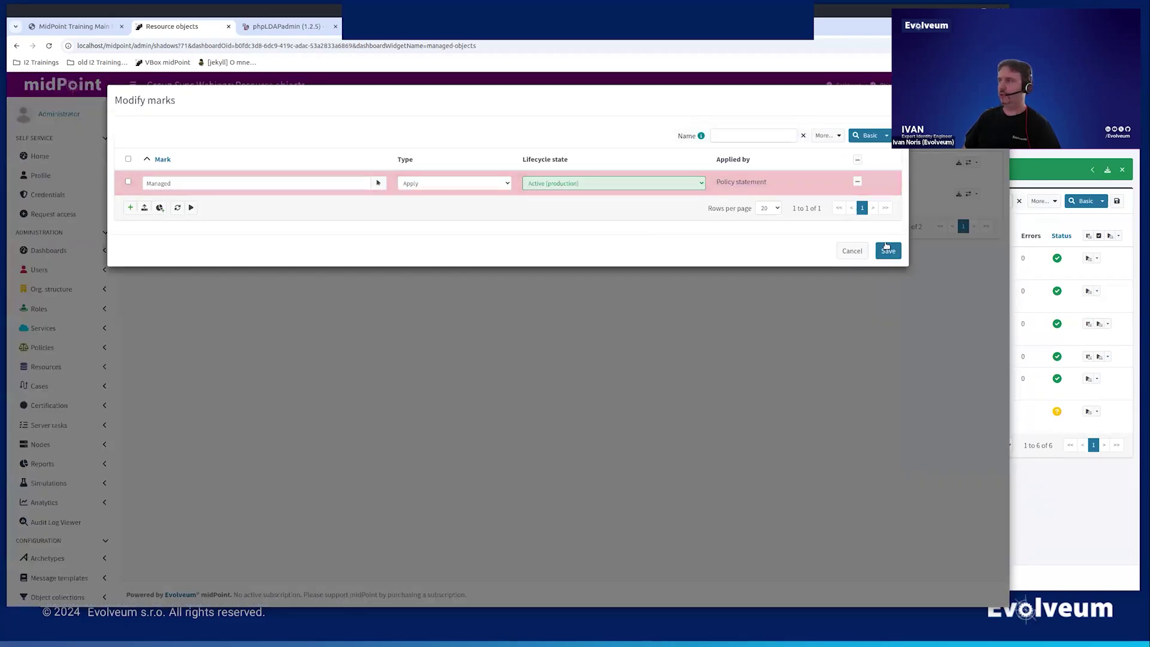
left_click(888, 251)
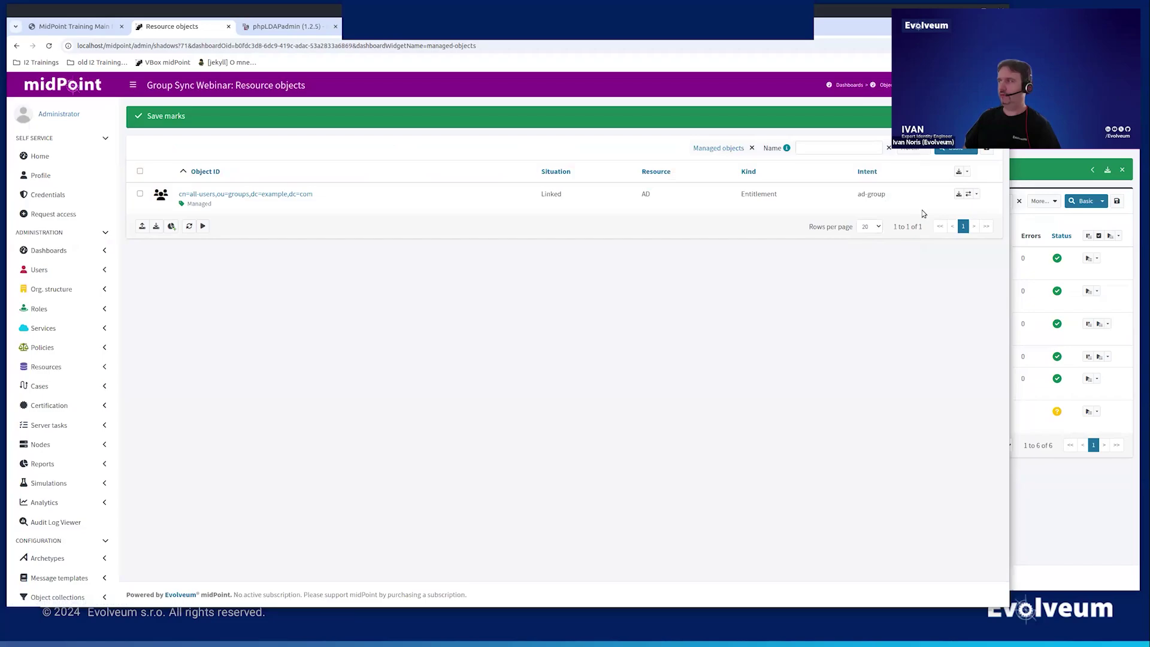
- Remove the Managed mark from the cn=all-users group and save its marks
left_click(976, 193)
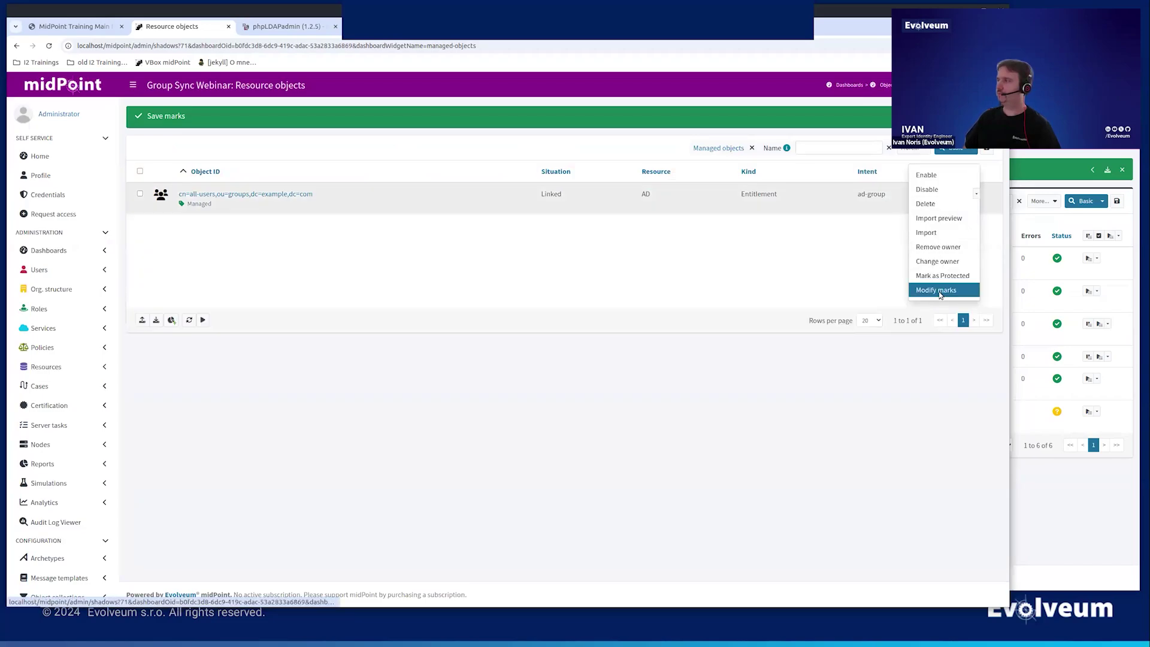
left_click(938, 290)
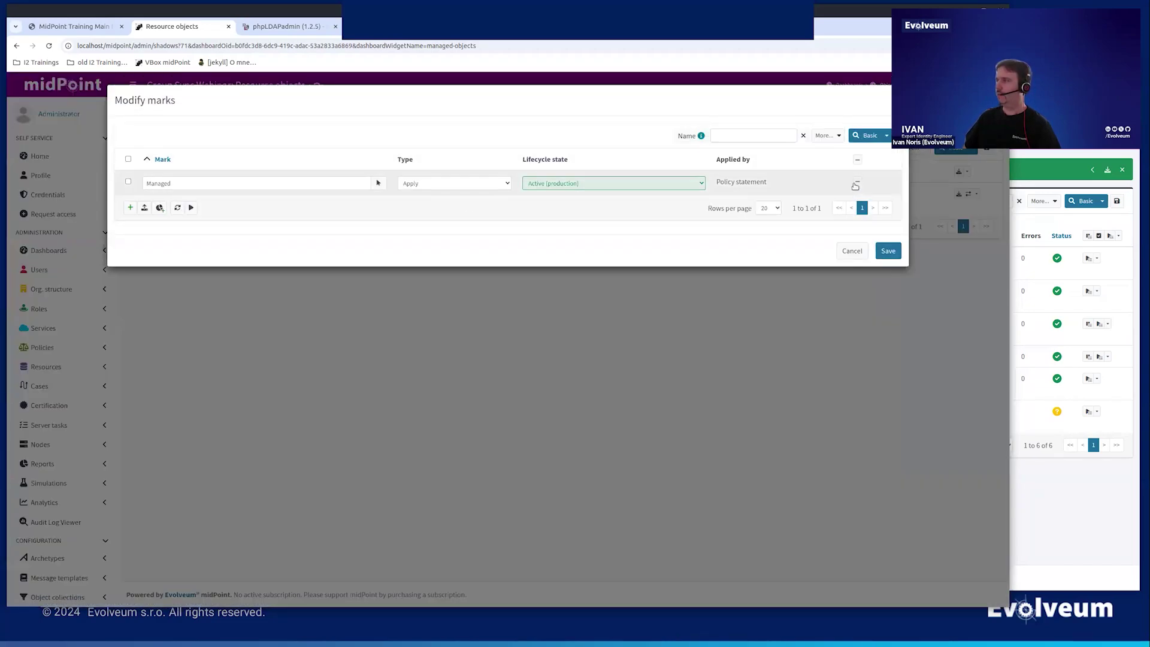
left_click(855, 185)
left_click(888, 251)
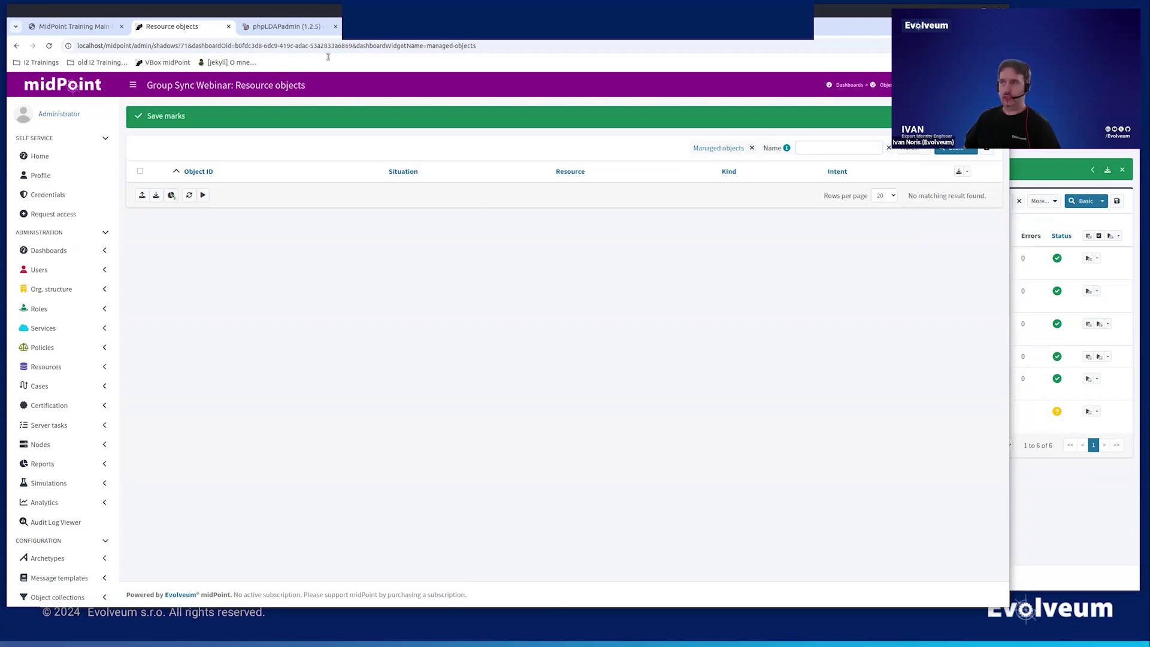
- In phpLDAPadmin, delete the businessCategory value of the legacy-group-1 entry and commit the update
left_click(285, 27)
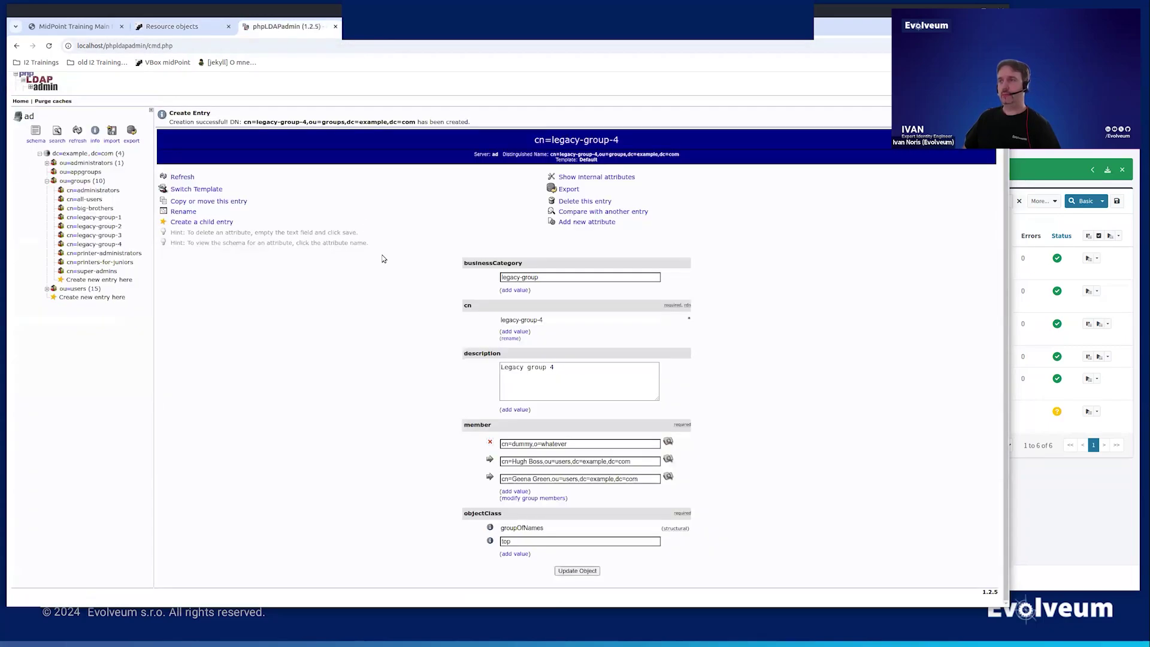
left_click(96, 218)
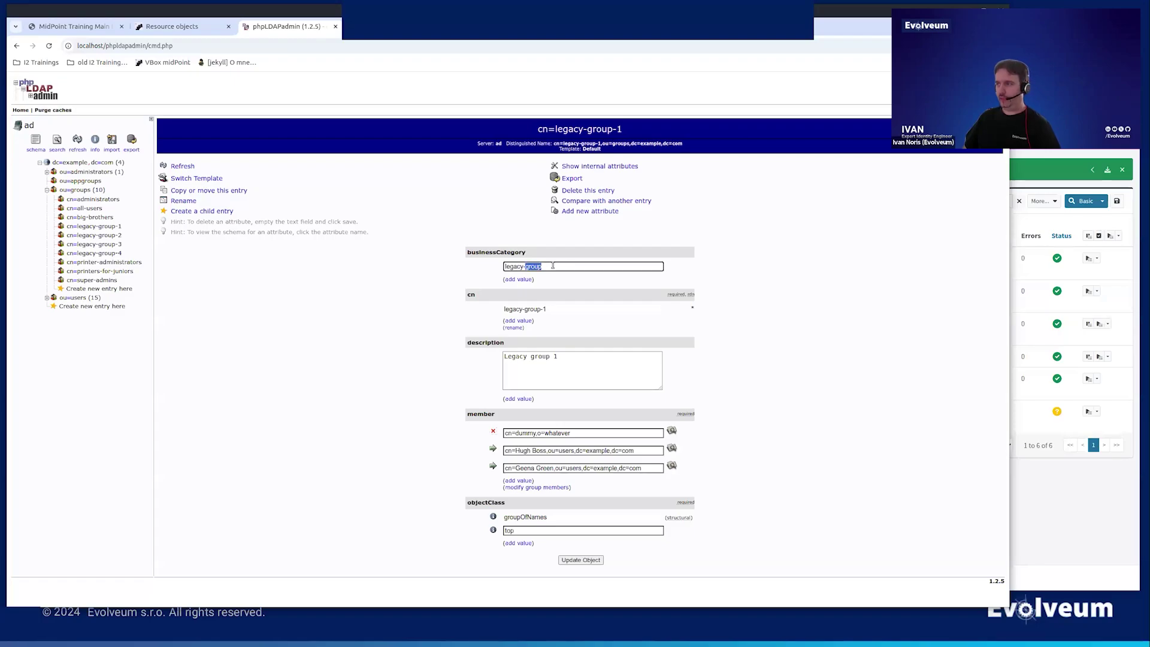
triple_click(552, 265)
key("BackSpace")
key("Return")
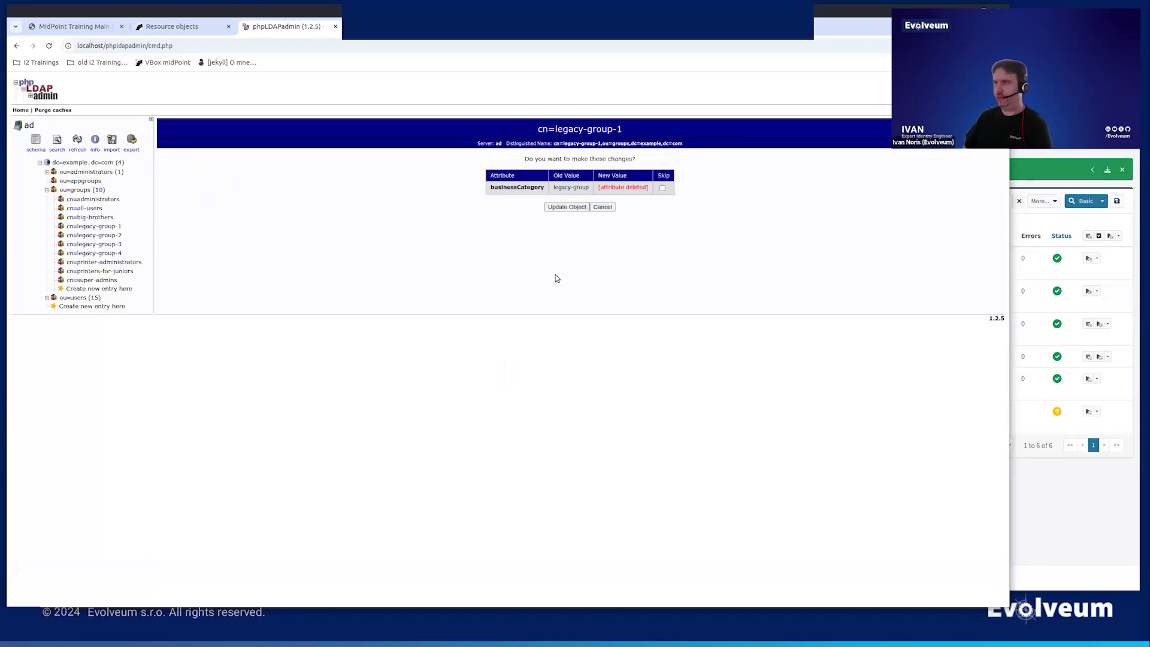
left_click(548, 207)
- Delete the businessCategory value of the legacy-group-2 entry and commit the update
left_click(120, 238)
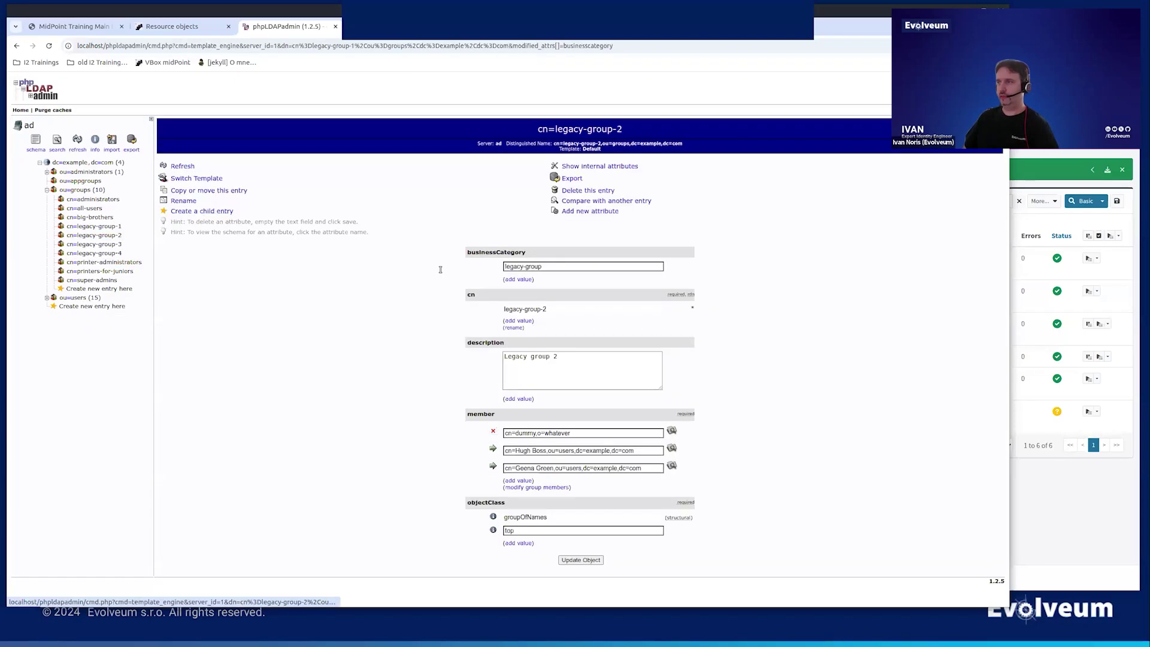
triple_click(570, 266)
key("BackSpace")
key("Return")
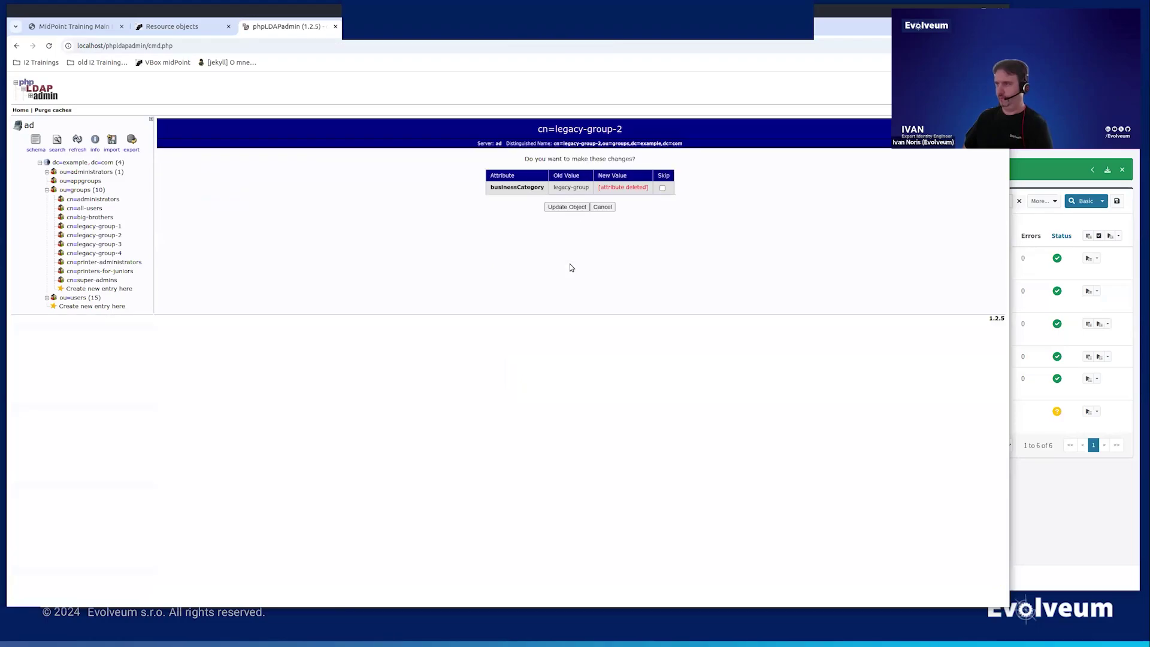
left_click(557, 208)
- Delete the businessCategory value of the legacy-group-3 entry and commit the update
left_click(113, 244)
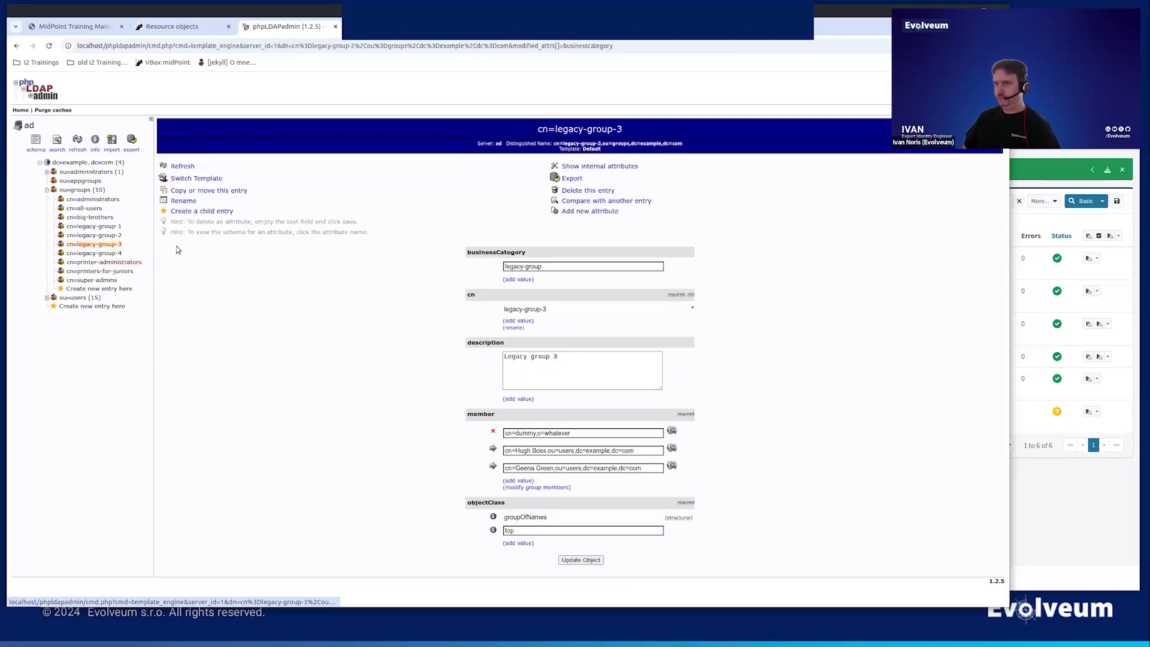
triple_click(543, 268)
key("BackSpace")
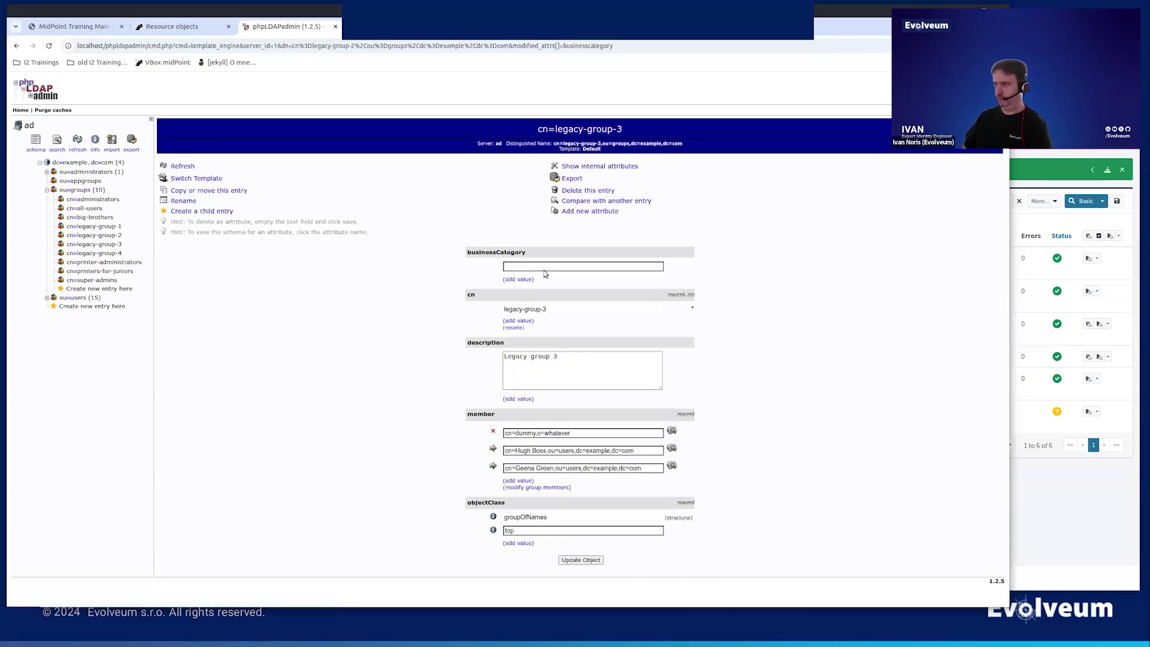
key("Return")
- Delete the businessCategory value of the legacy-group-4 entry and commit the update
left_click(89, 254)
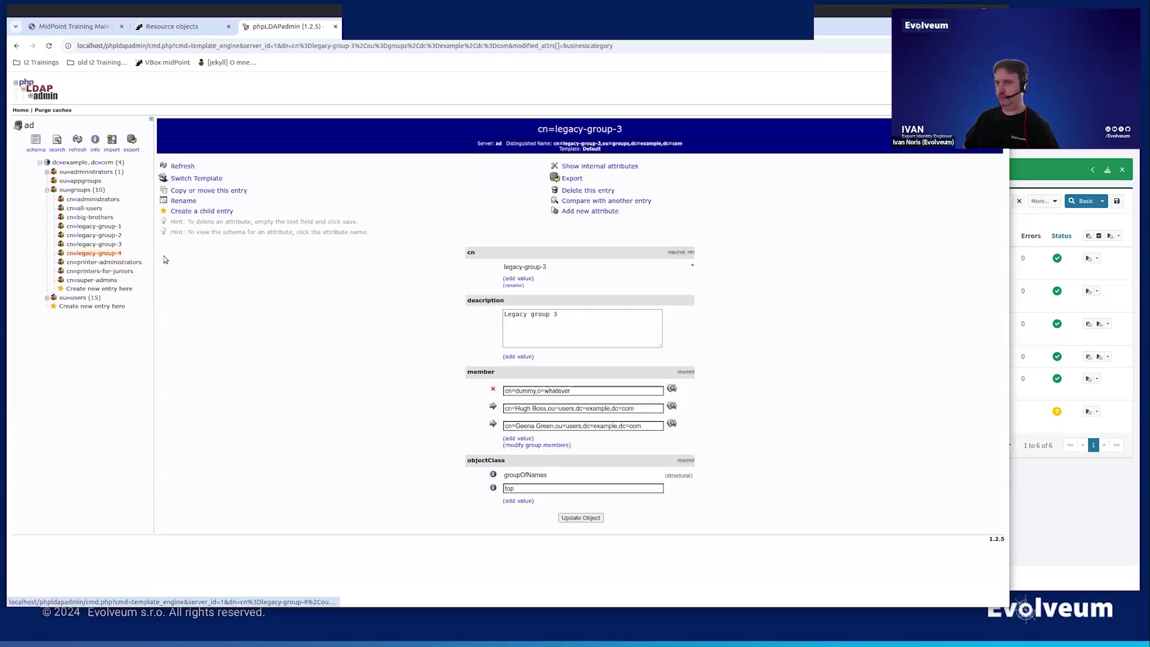
left_click_drag(504, 267, 549, 268)
key("BackSpace")
key("Return")
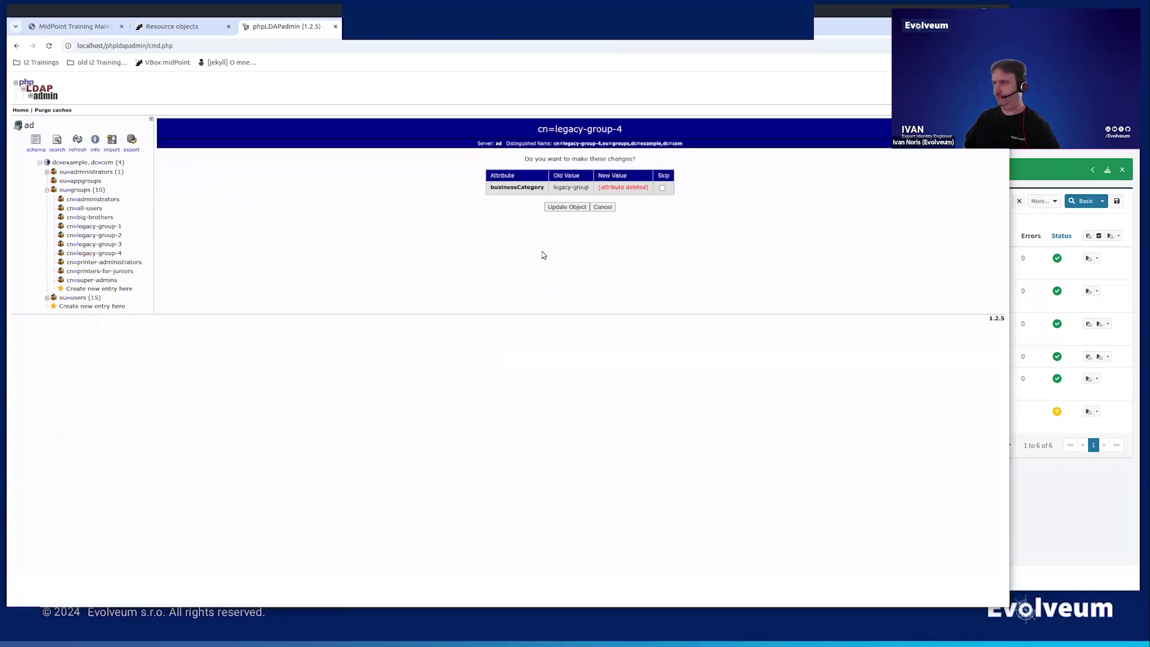
left_click(556, 206)
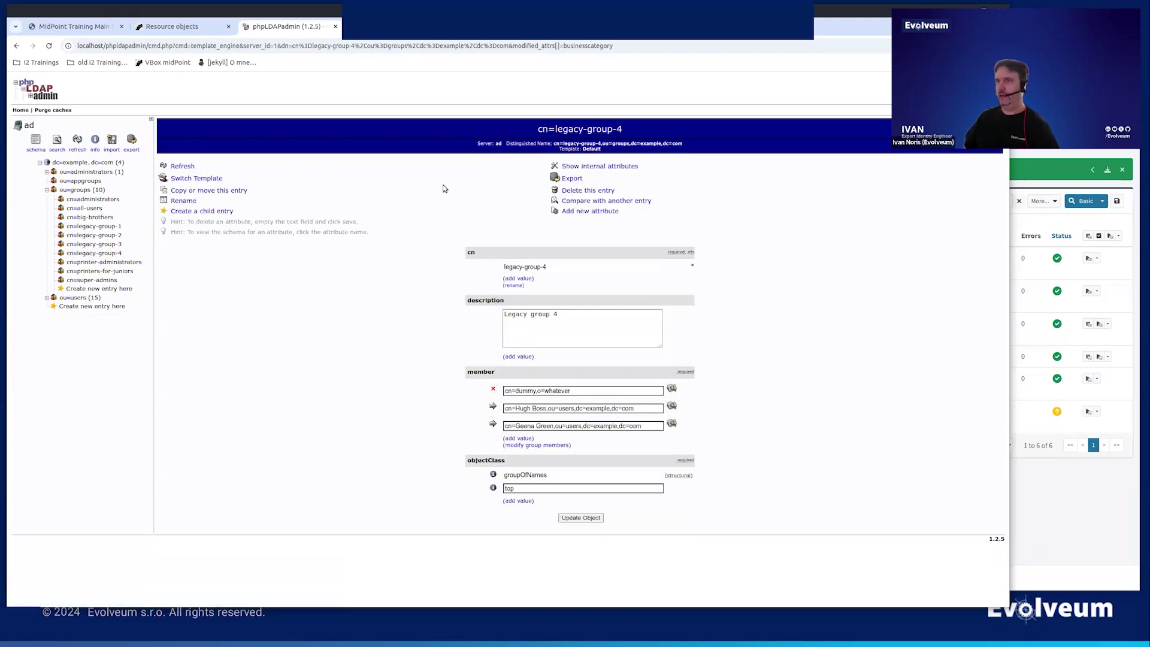
- Switch to midPoint, open the AD resource's entitlements and reload the list of AD groups
left_click(199, 28)
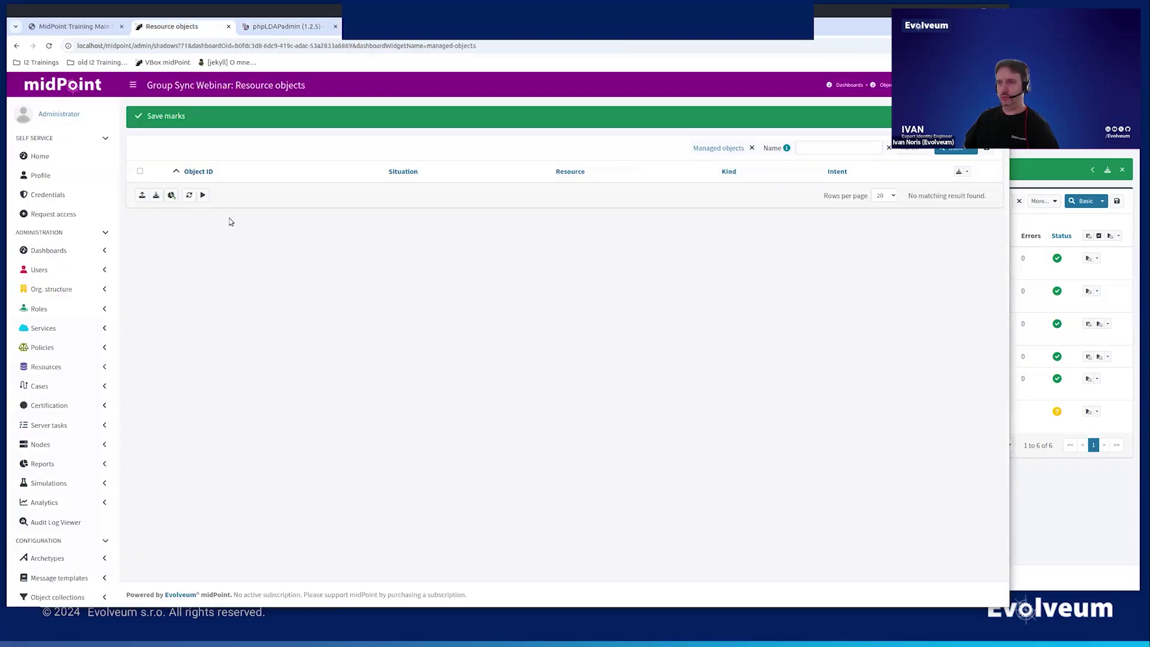
left_click(77, 374)
left_click(78, 389)
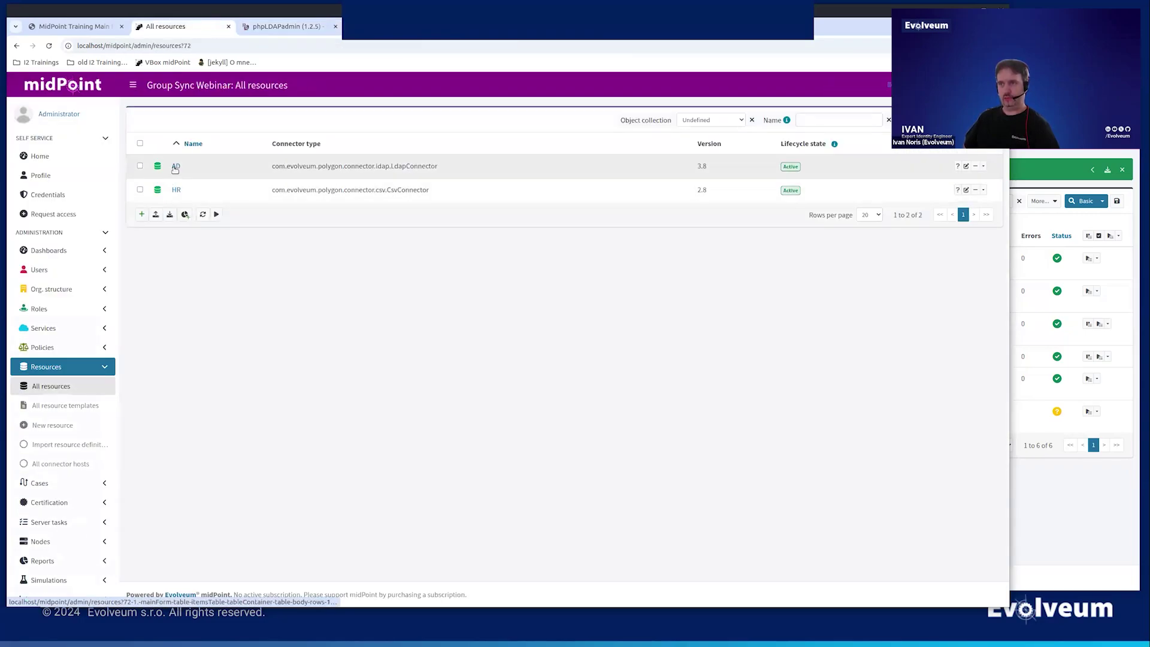
left_click(175, 167)
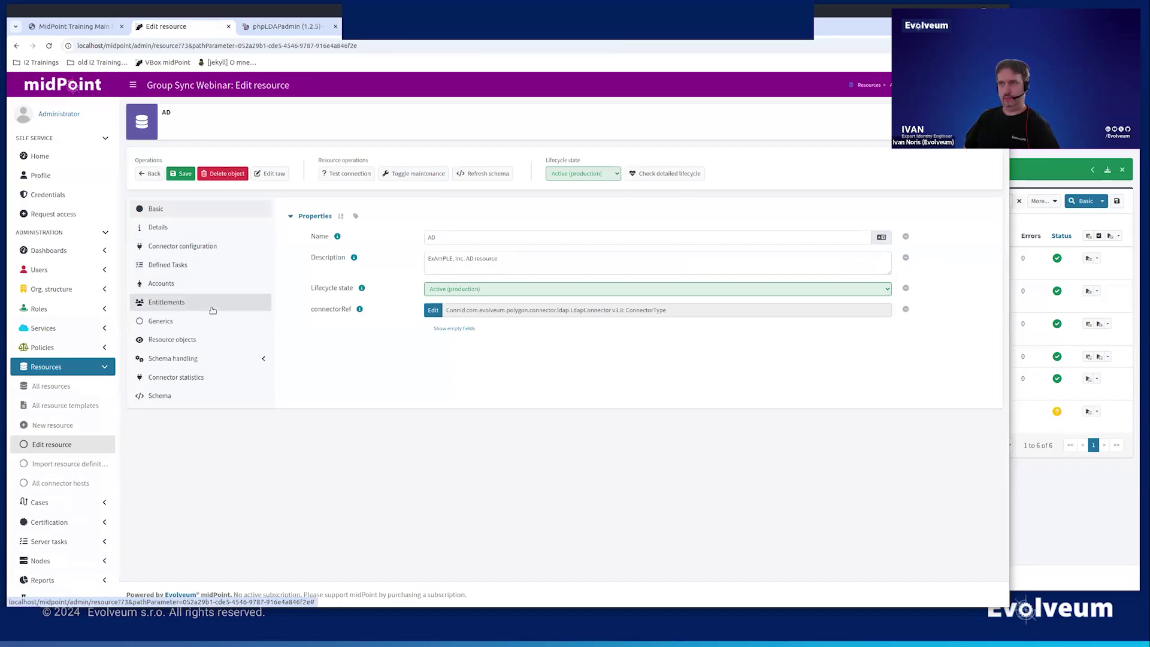
left_click(211, 308)
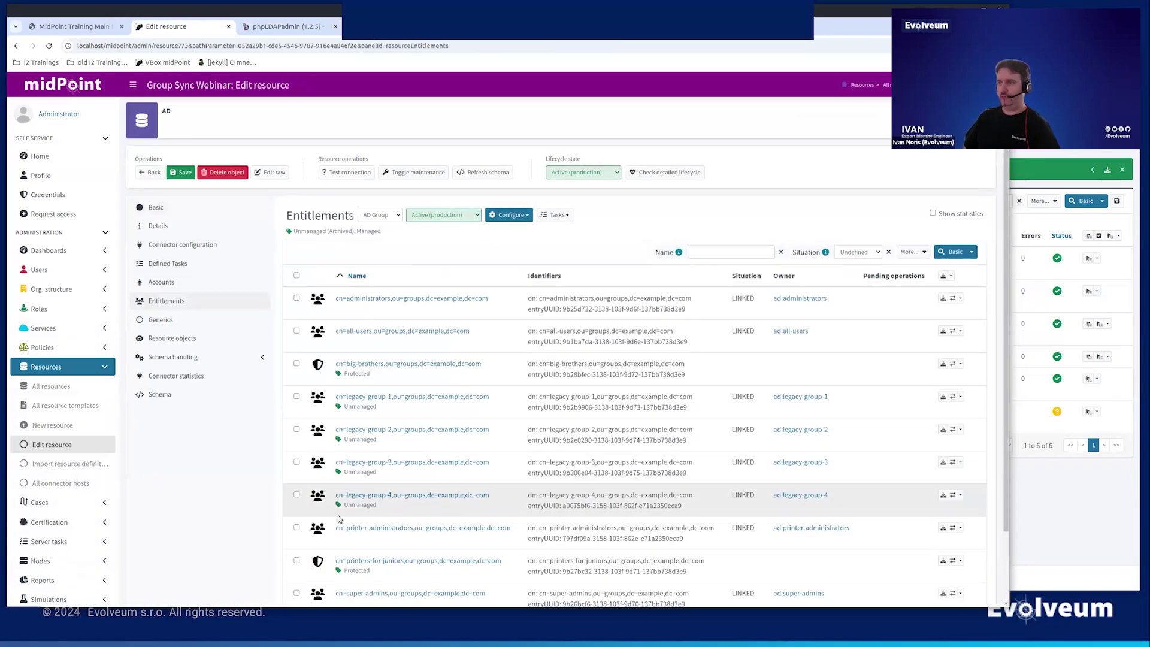
scroll(318, 561, "down", 1)
left_click(318, 561)
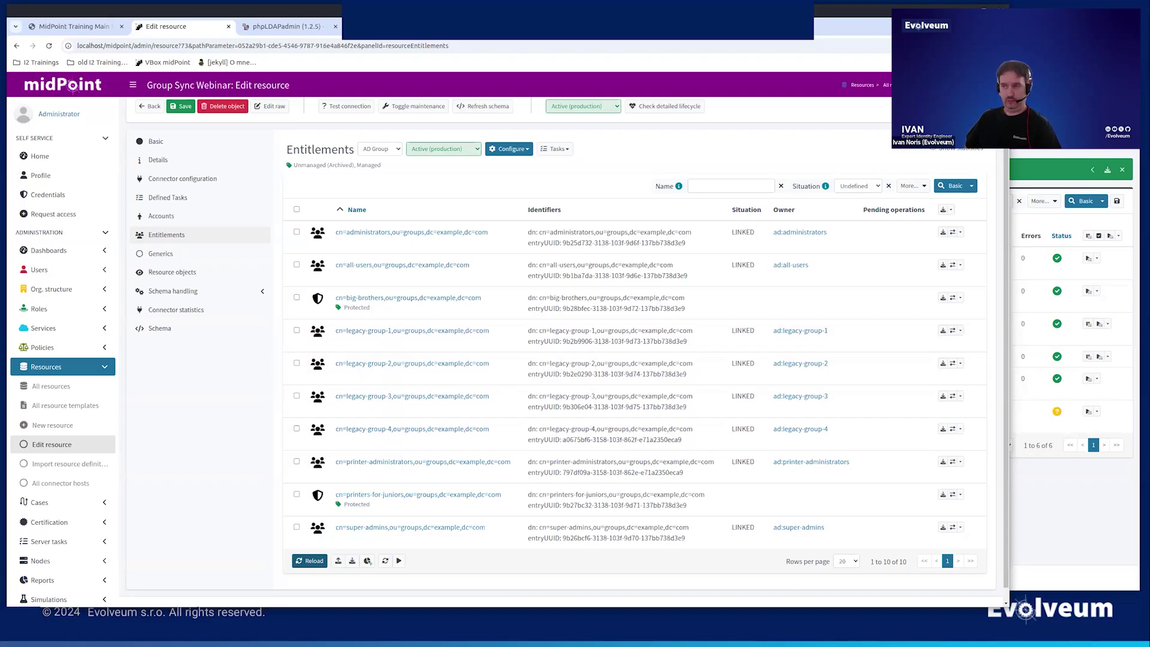
- Open the owner role of legacy-group-1, append ". Migrated to midPoint!" to its description and save the role
left_click(824, 331)
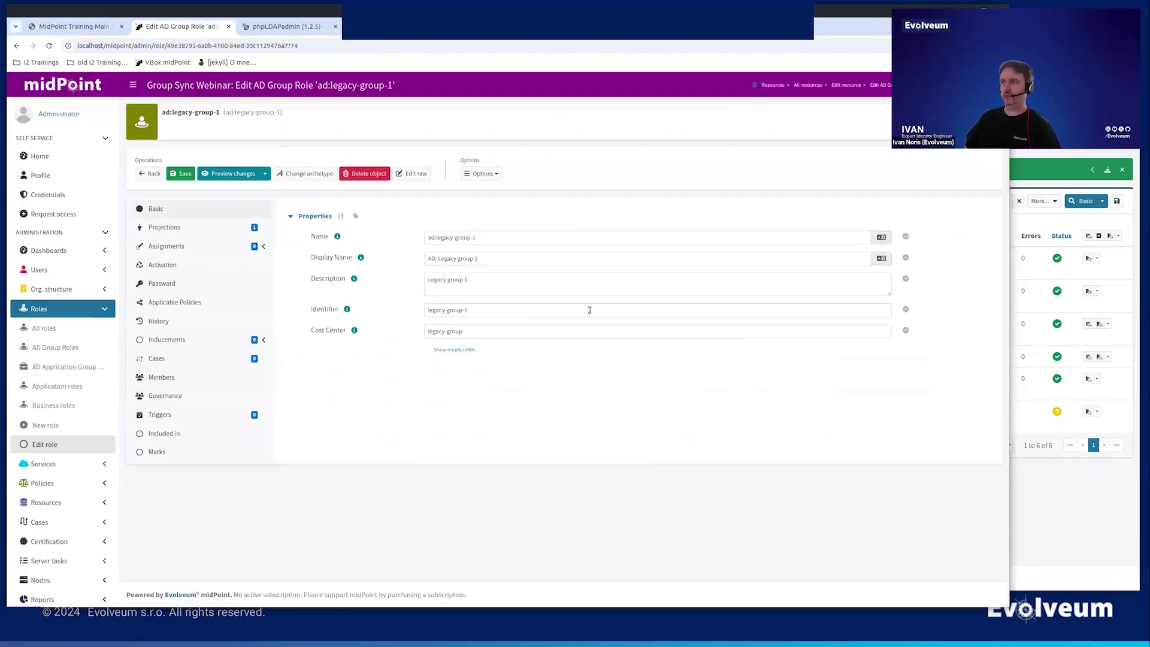
left_click(562, 279)
type(". Migrated")
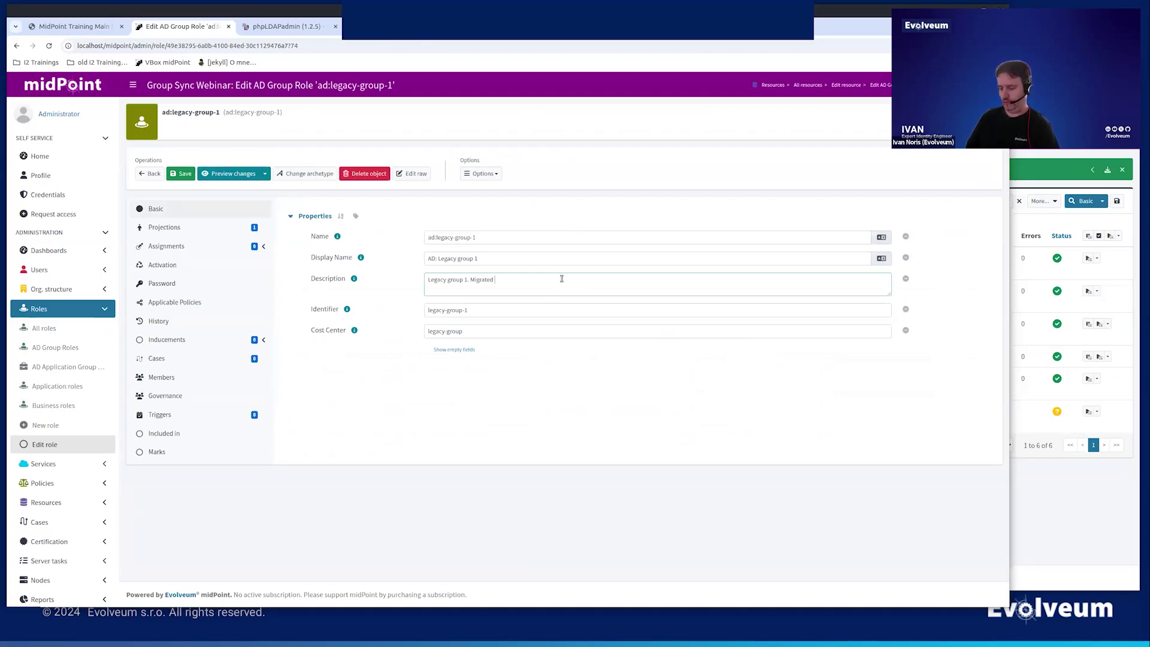
type(" to midPoint!")
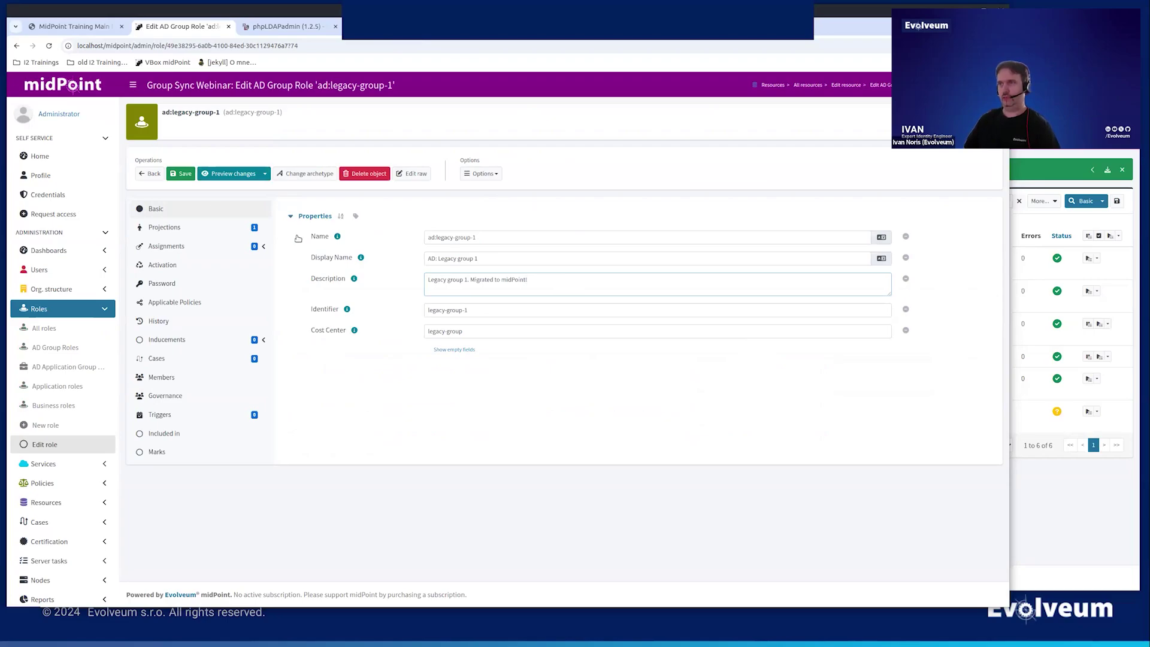
left_click(181, 173)
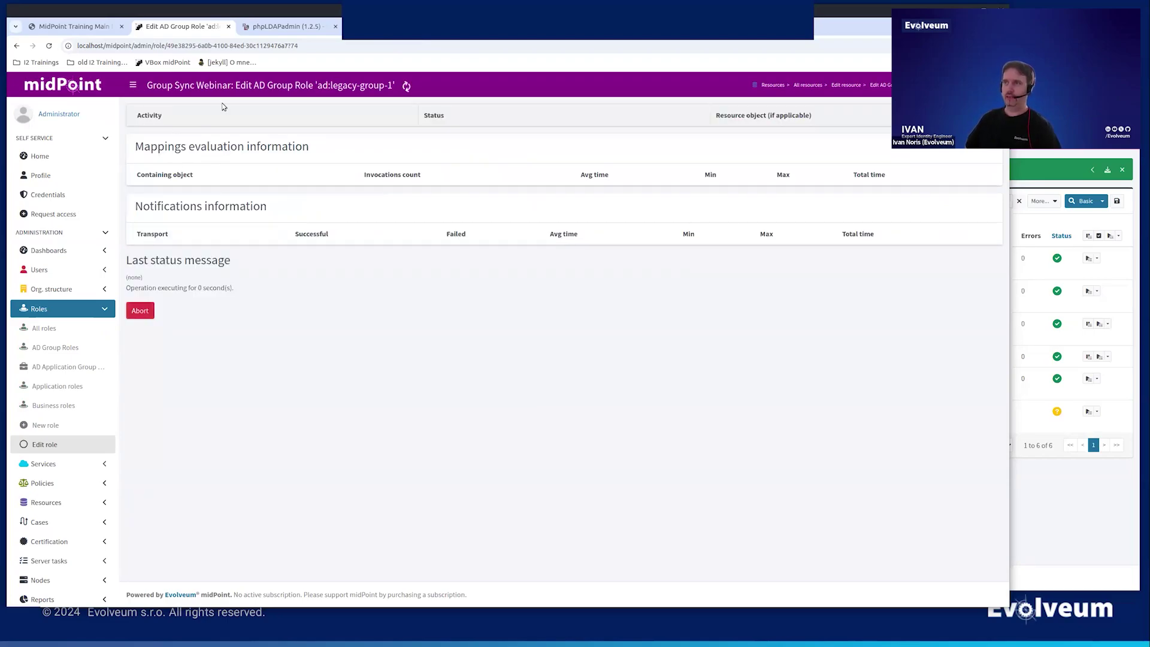
- Switch to phpLDAPadmin and check the description of the legacy-group-1 entry
left_click(282, 26)
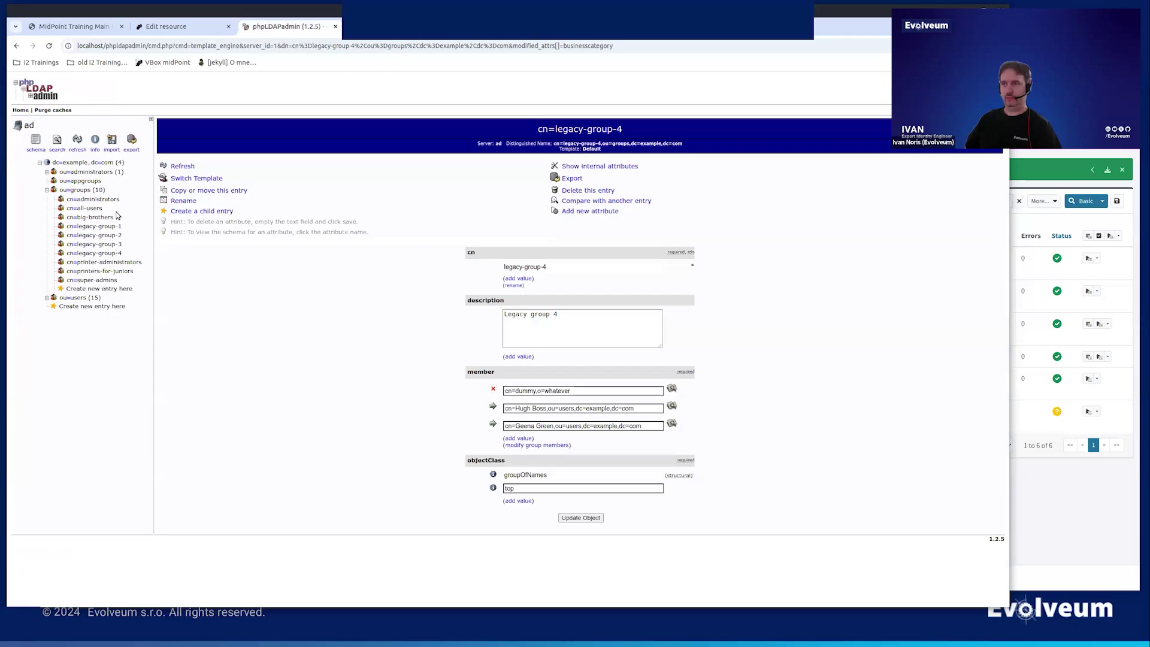
left_click(109, 226)
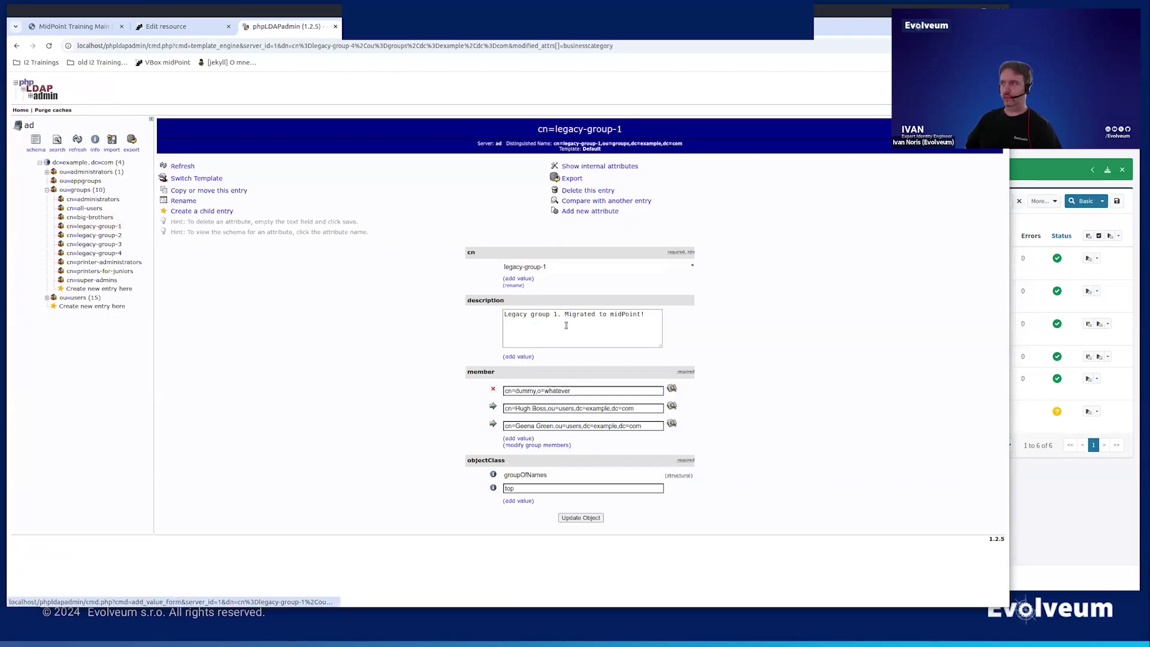
left_click_drag(566, 315, 652, 318)
left_click(651, 317)
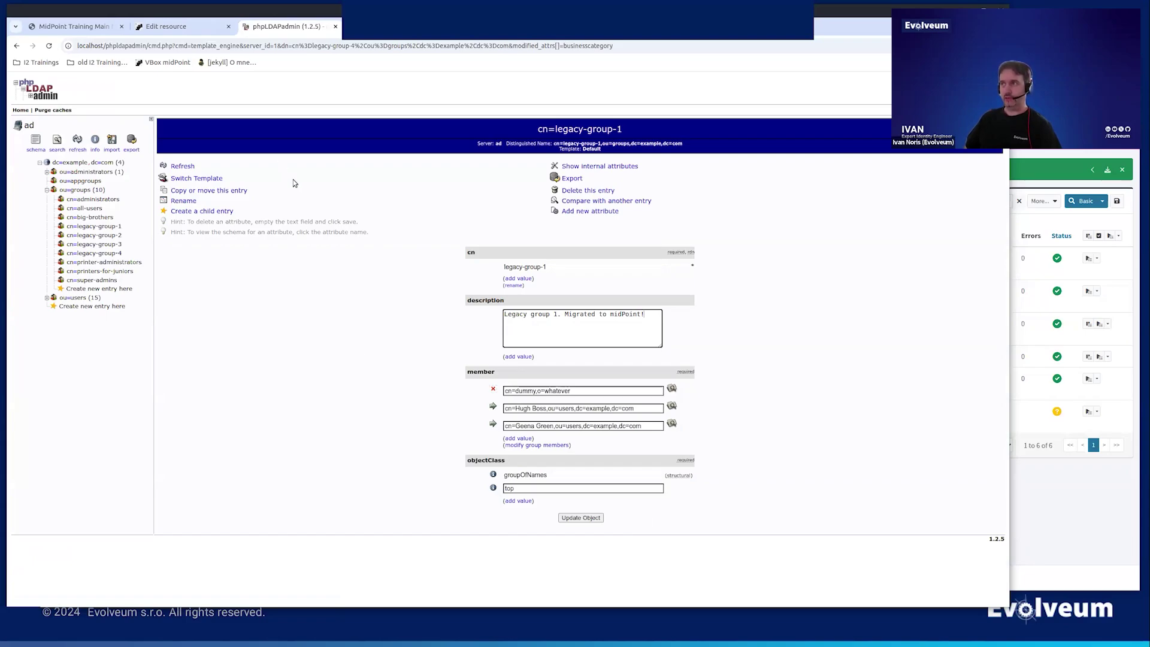
- Back in midPoint, set the AD Group synchronization reactions unmatched-add and deleted-inactivate to the Archived lifecycle state
left_click(162, 30)
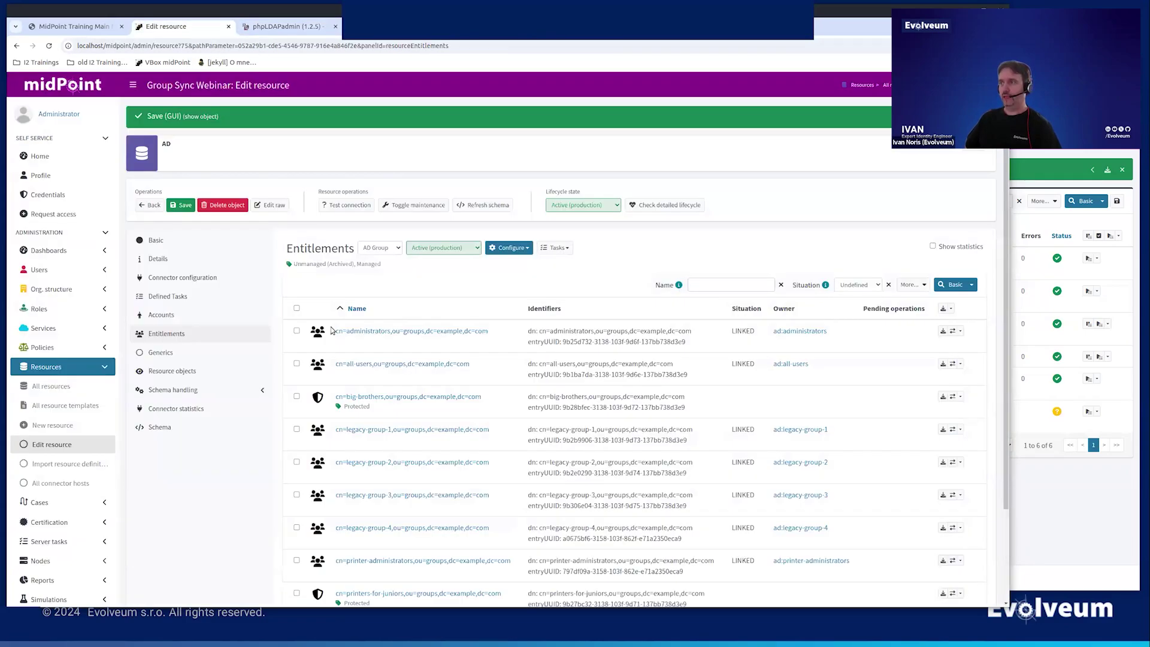
left_click(510, 247)
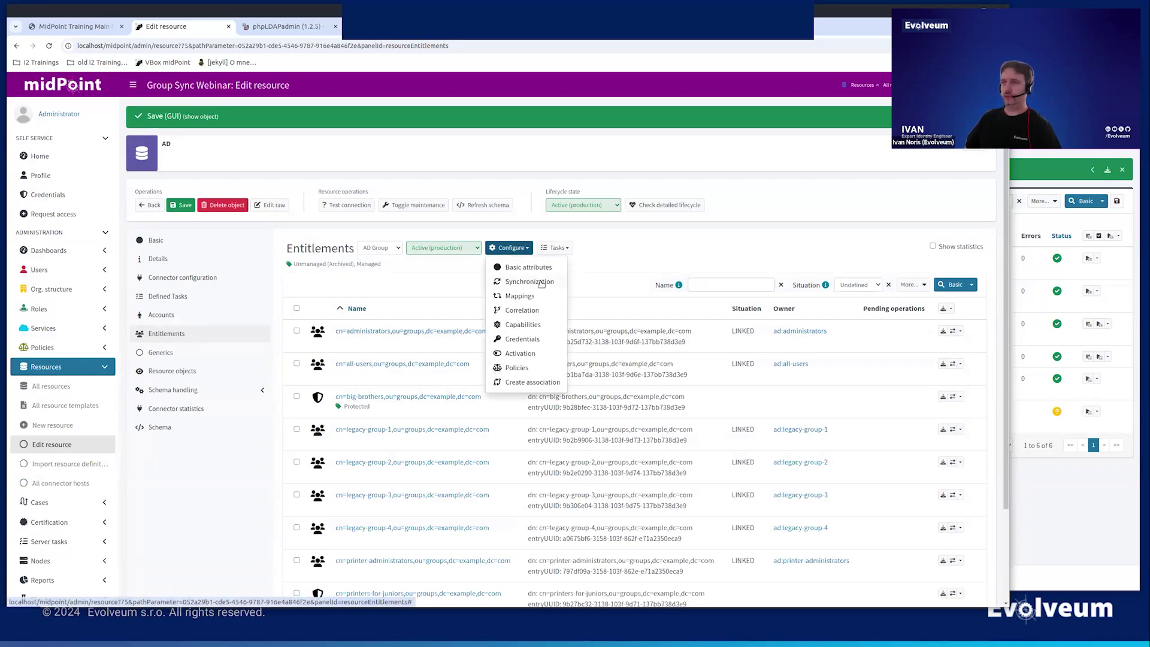
left_click(542, 282)
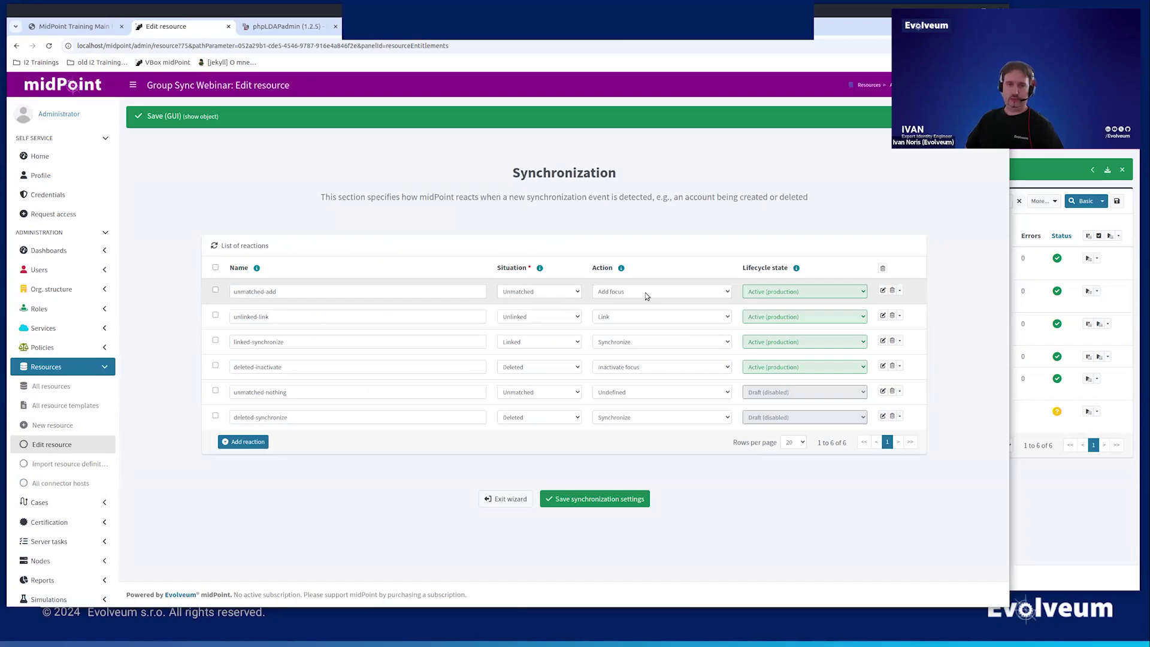
left_click(750, 292)
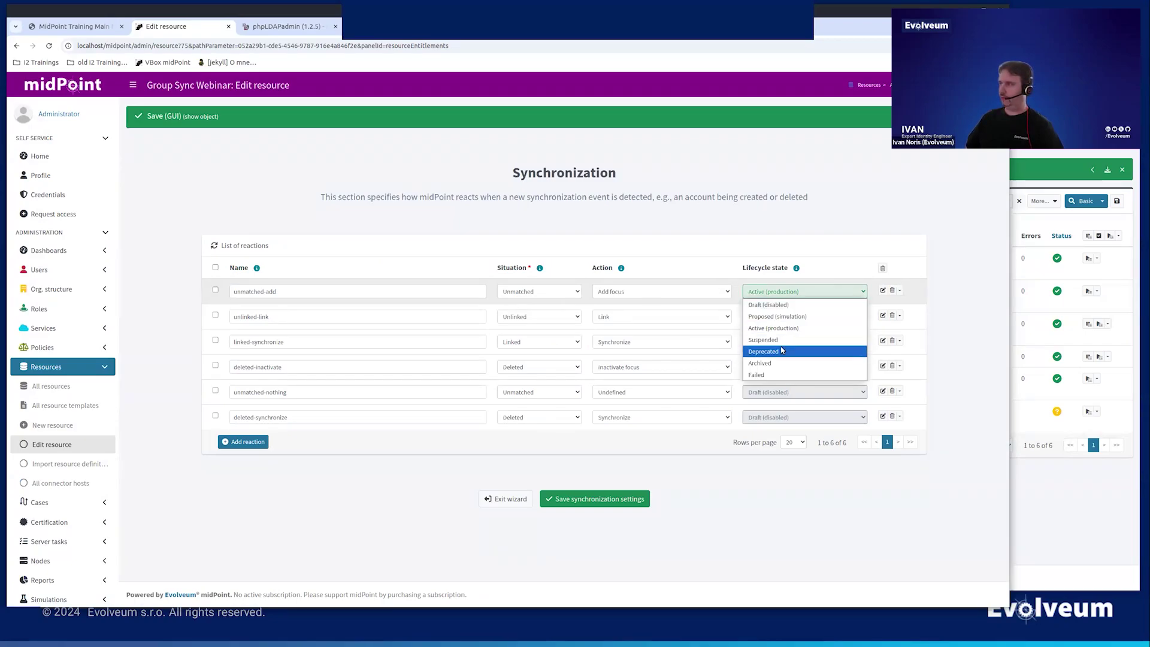
left_click(761, 365)
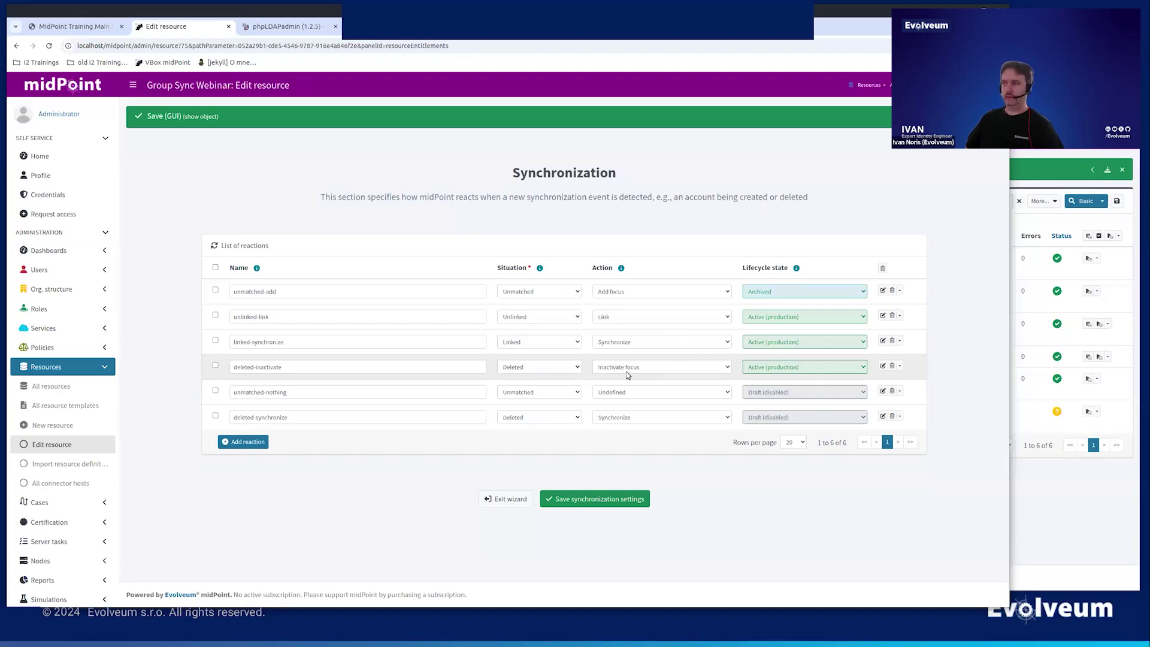
left_click(769, 370)
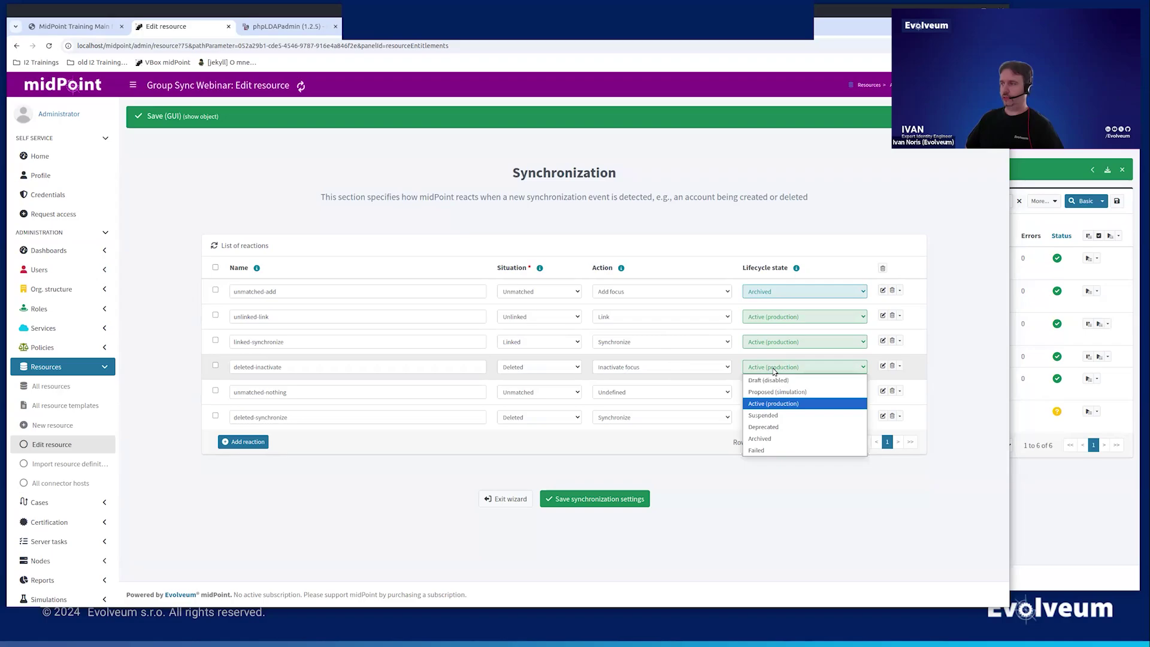
left_click(777, 438)
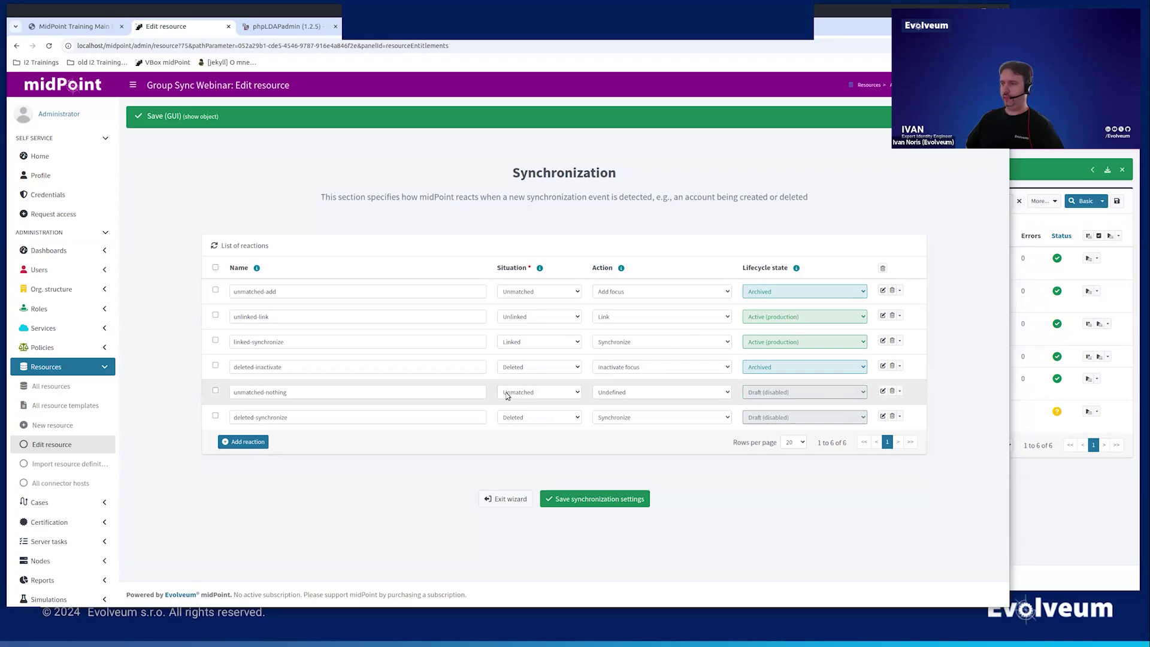
- Set the unmatched-nothing and deleted-synchronize reactions to Active (production) and save the synchronization settings
left_click(763, 397)
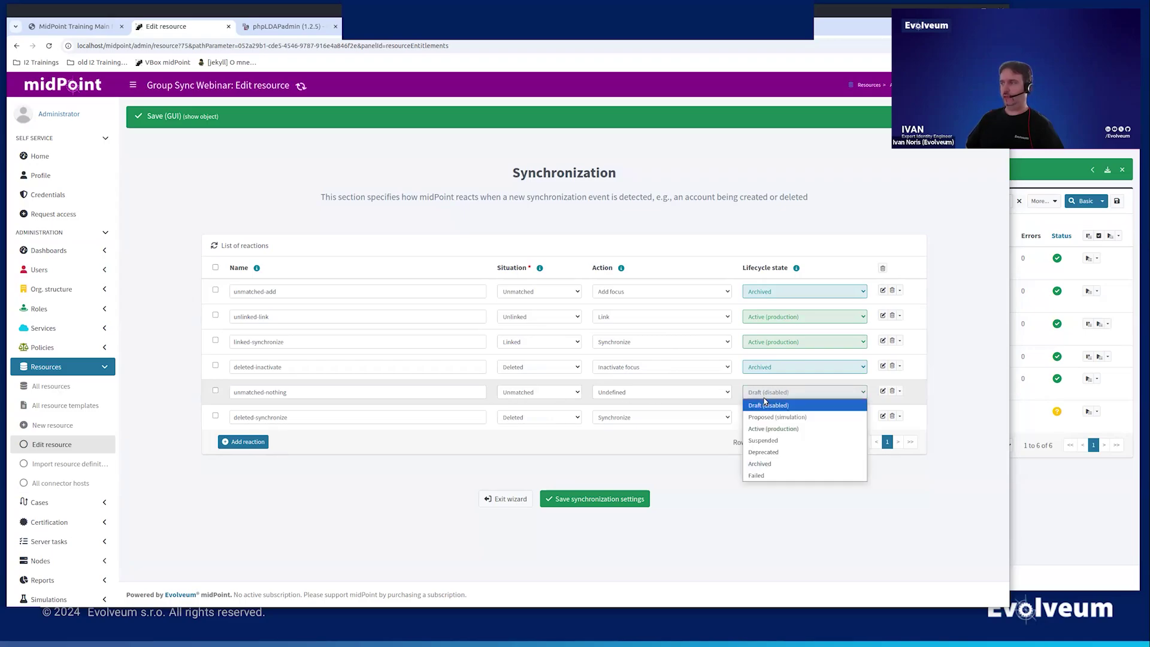
left_click(773, 428)
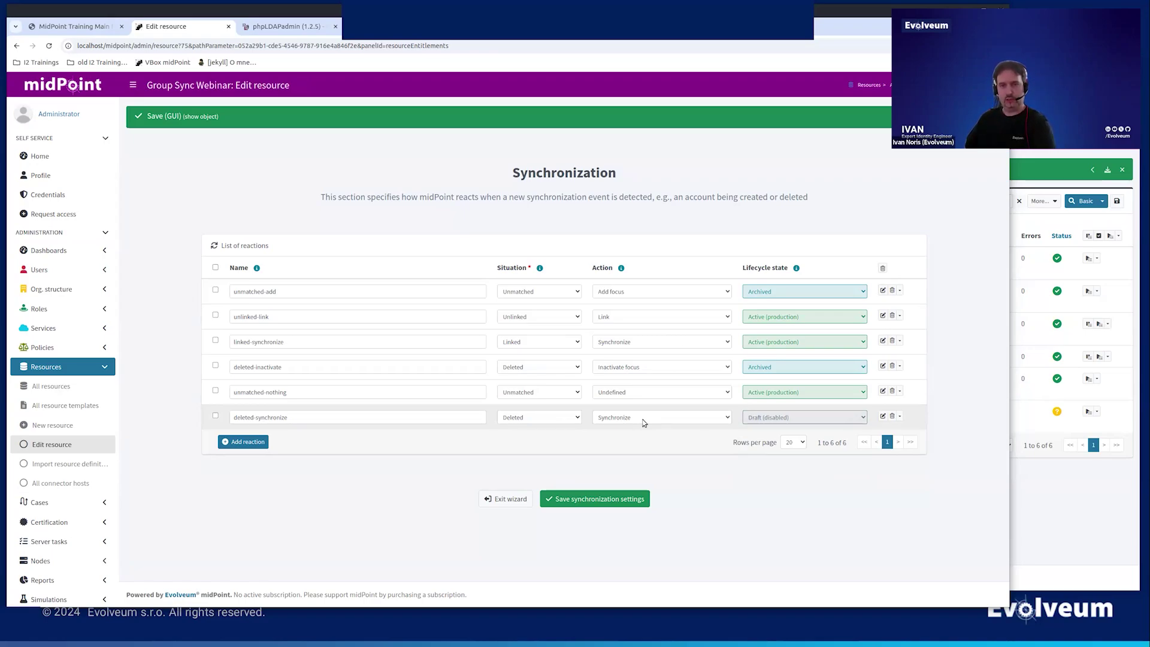
left_click(778, 417)
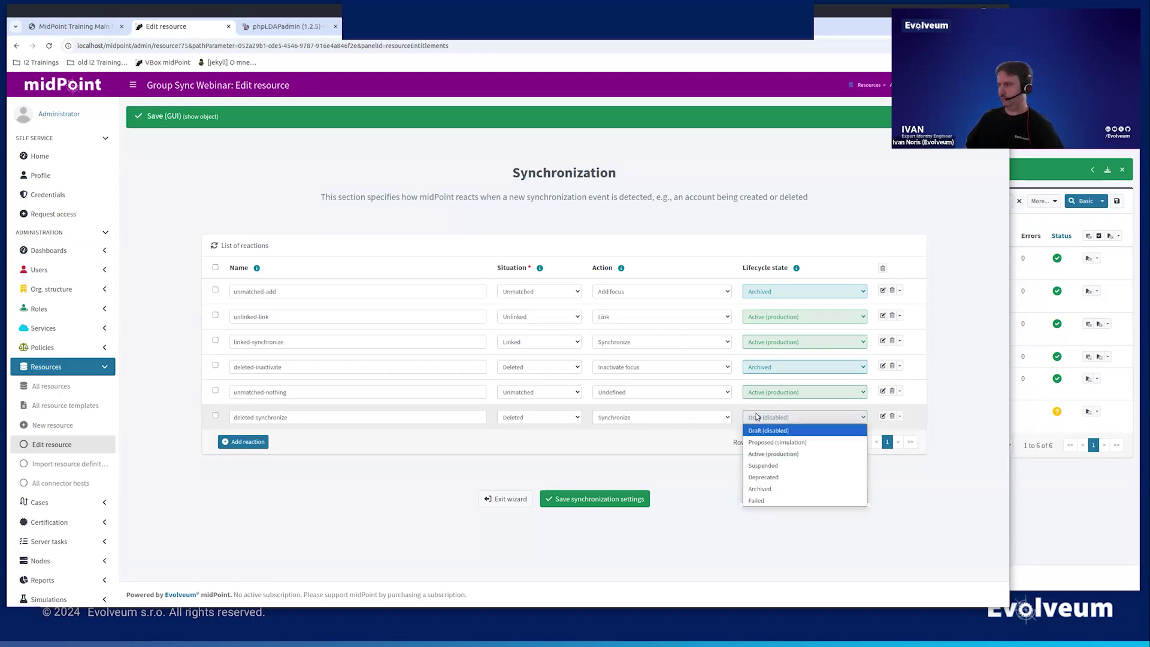
left_click(771, 454)
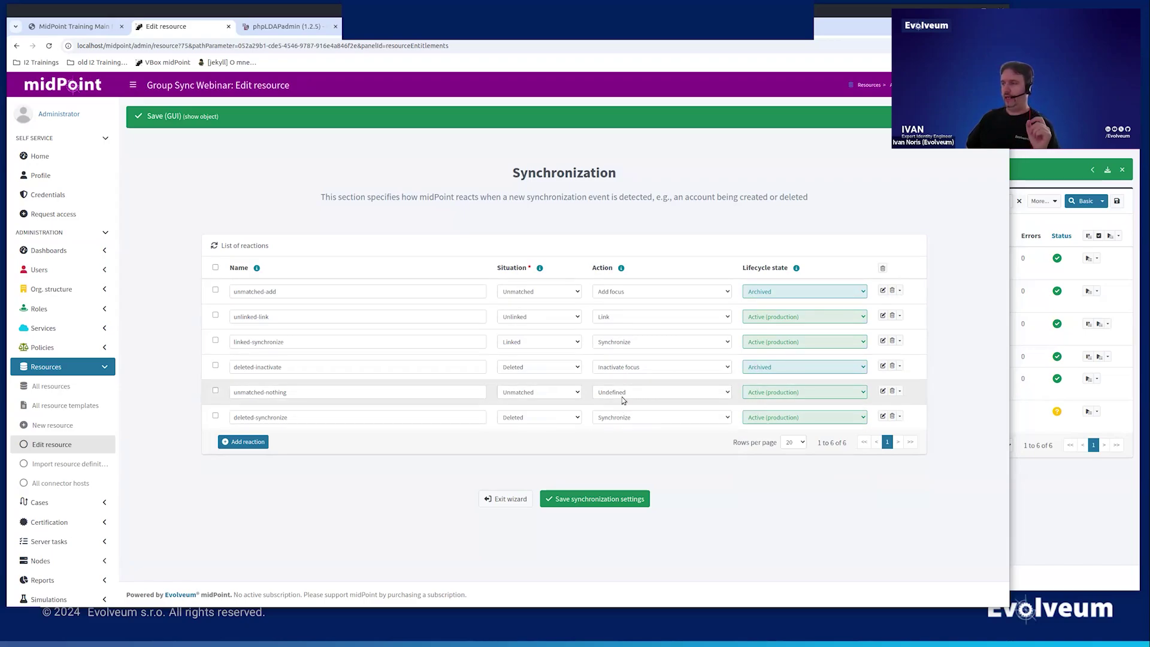
left_click(727, 393)
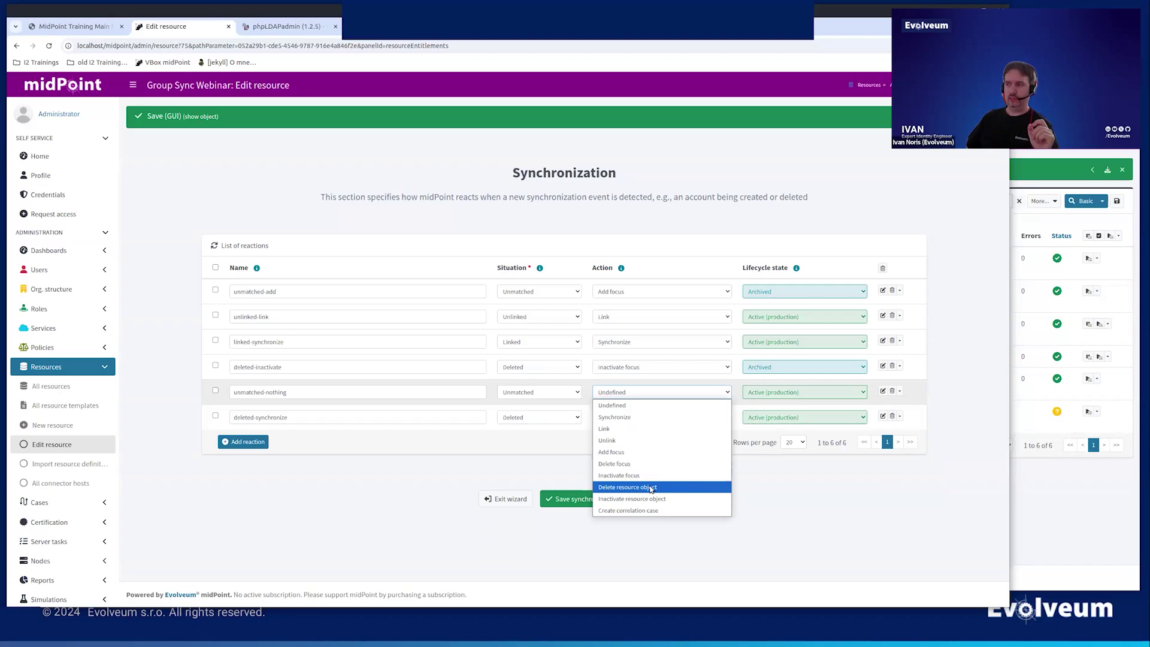
left_click(841, 494)
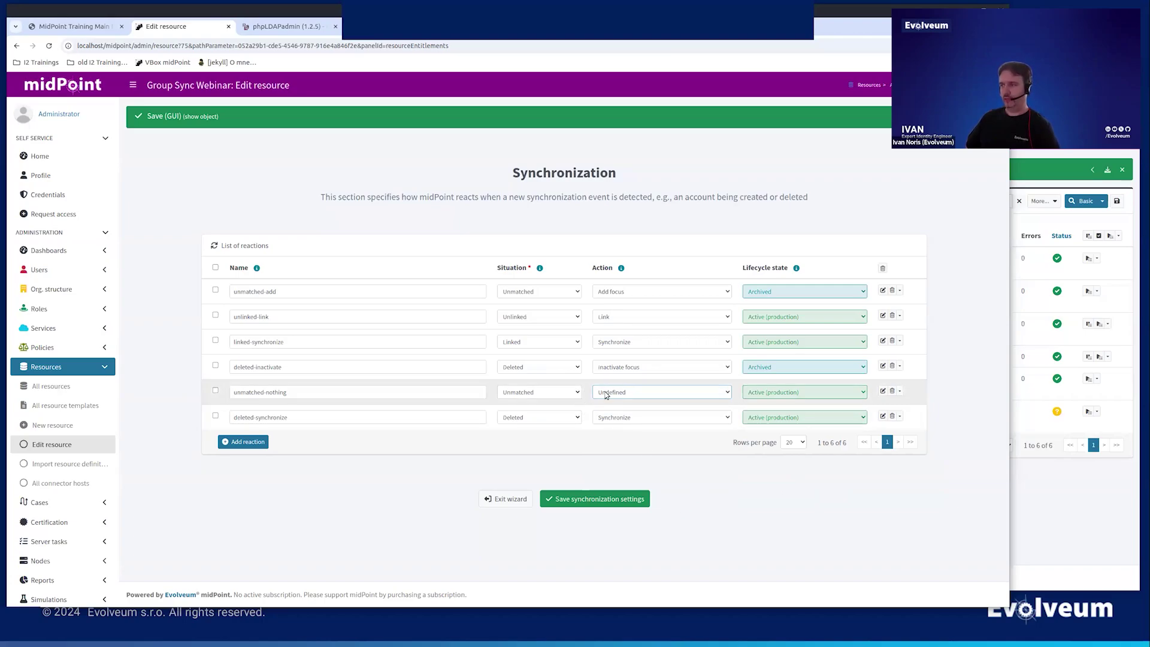
left_click(636, 499)
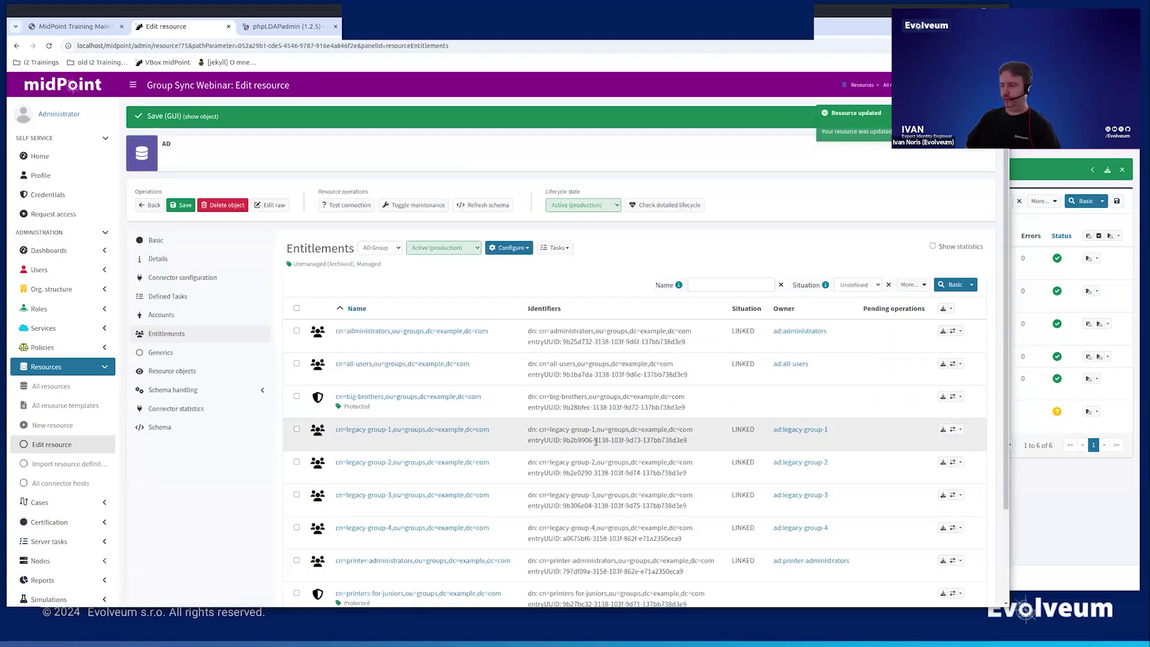
- In the AD Group marking configuration, add a marking rule for the Suspicious mark with Classification as its application time
left_click(513, 249)
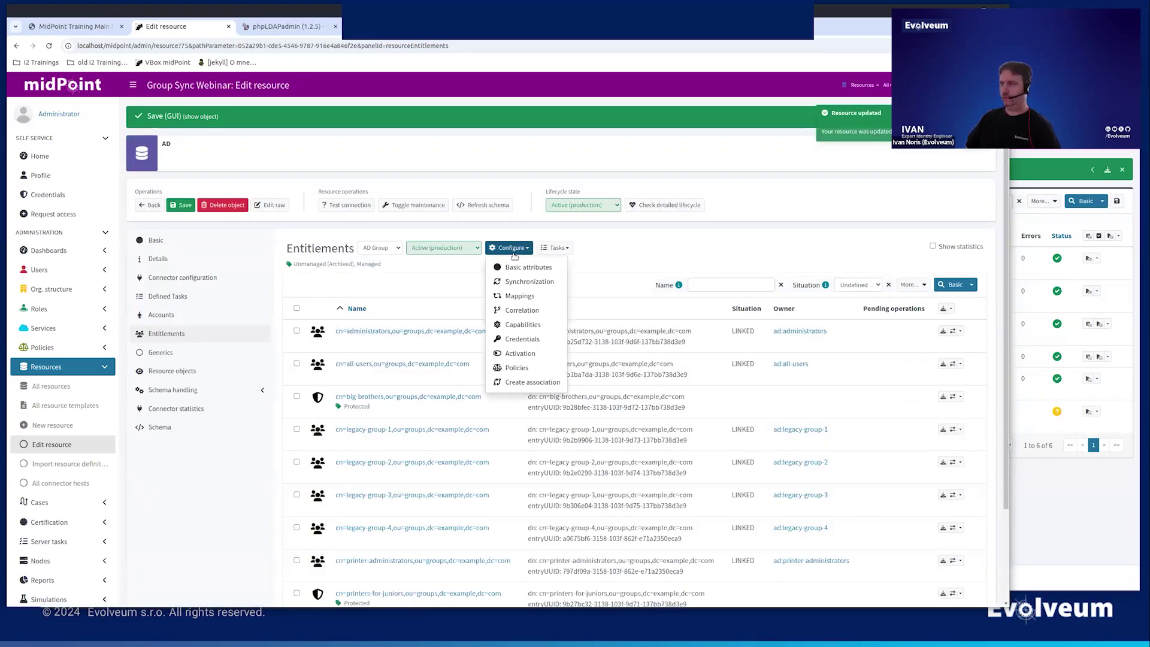
left_click(519, 368)
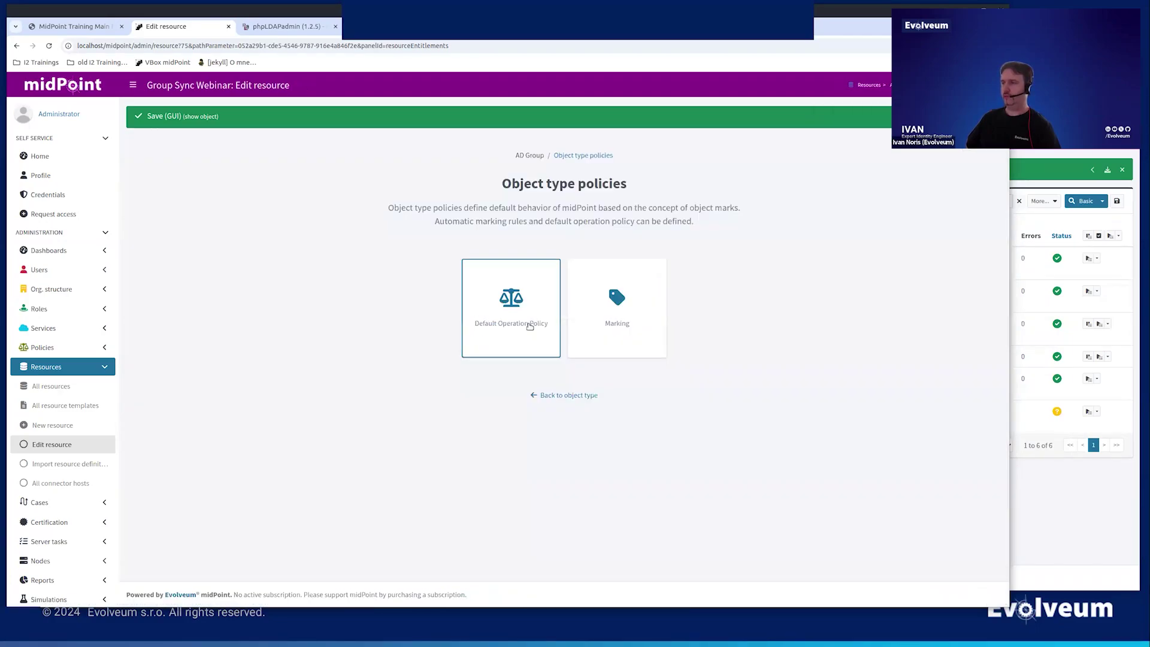
left_click(617, 296)
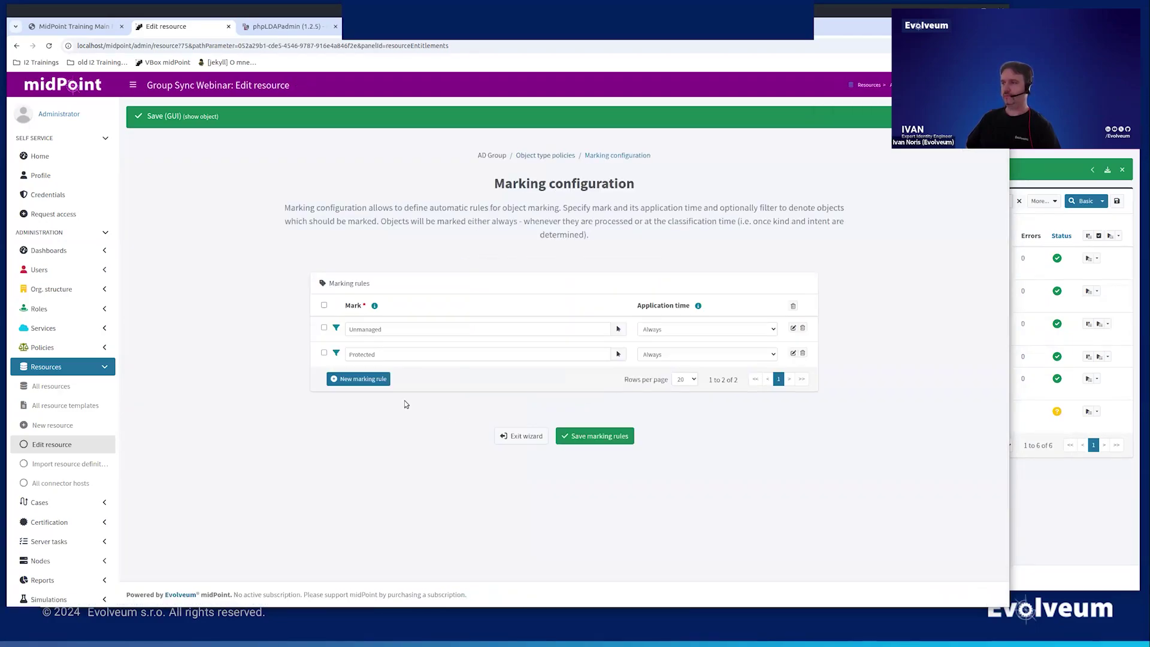
left_click(379, 382)
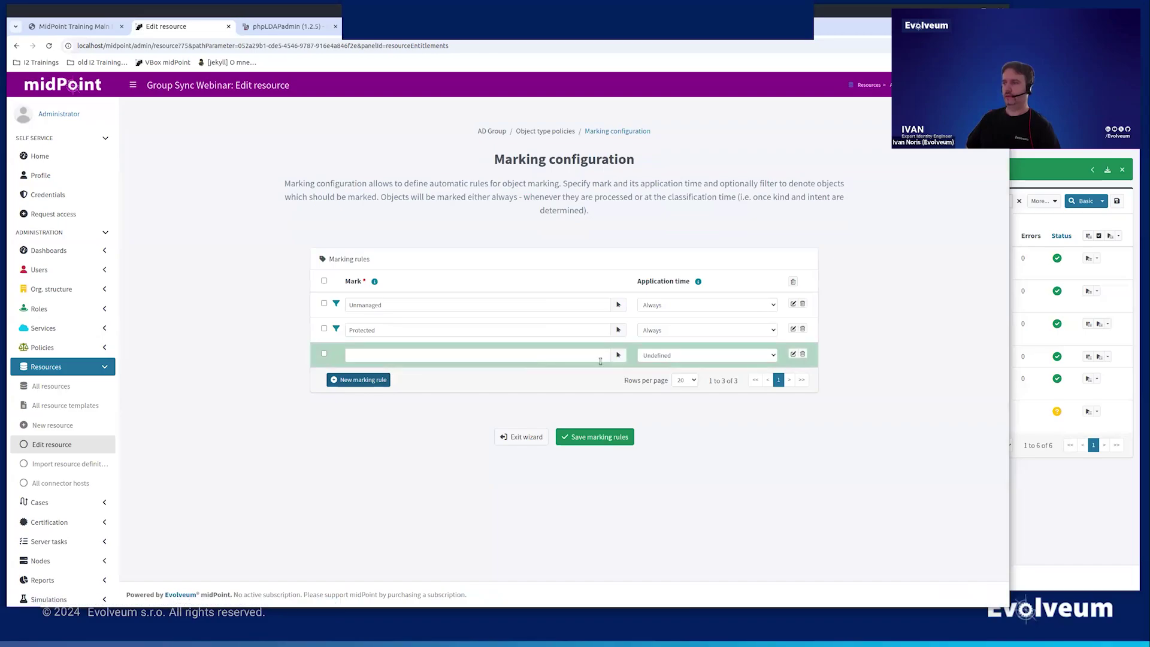
left_click(617, 355)
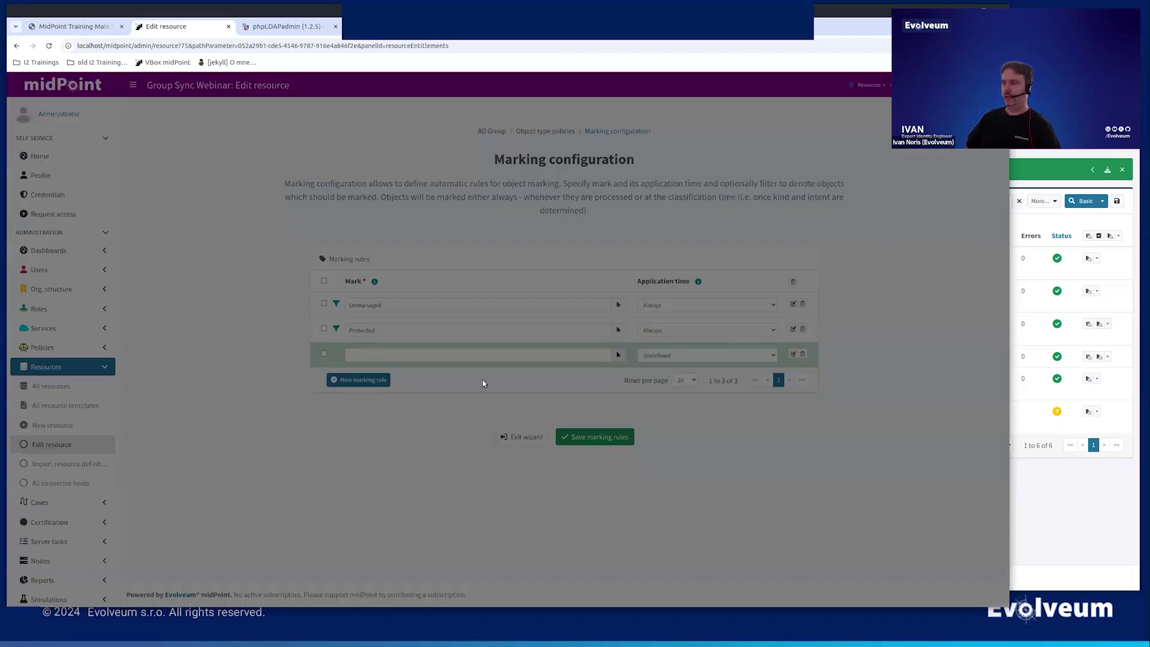
scroll(435, 396, "down", 2)
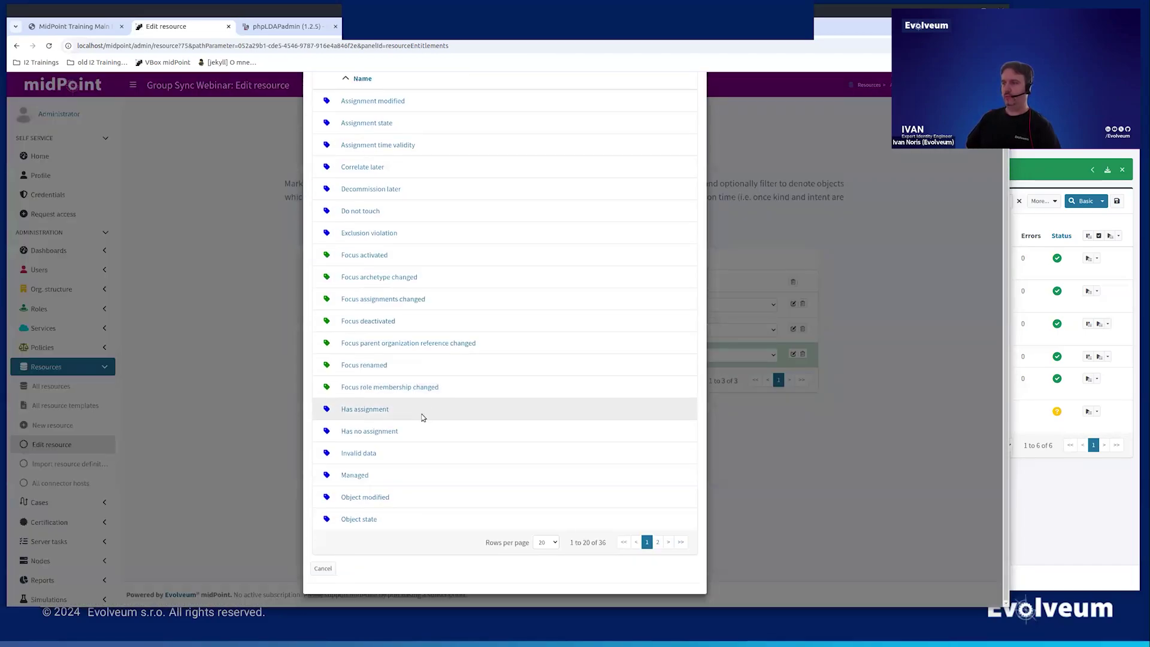
left_click(669, 541)
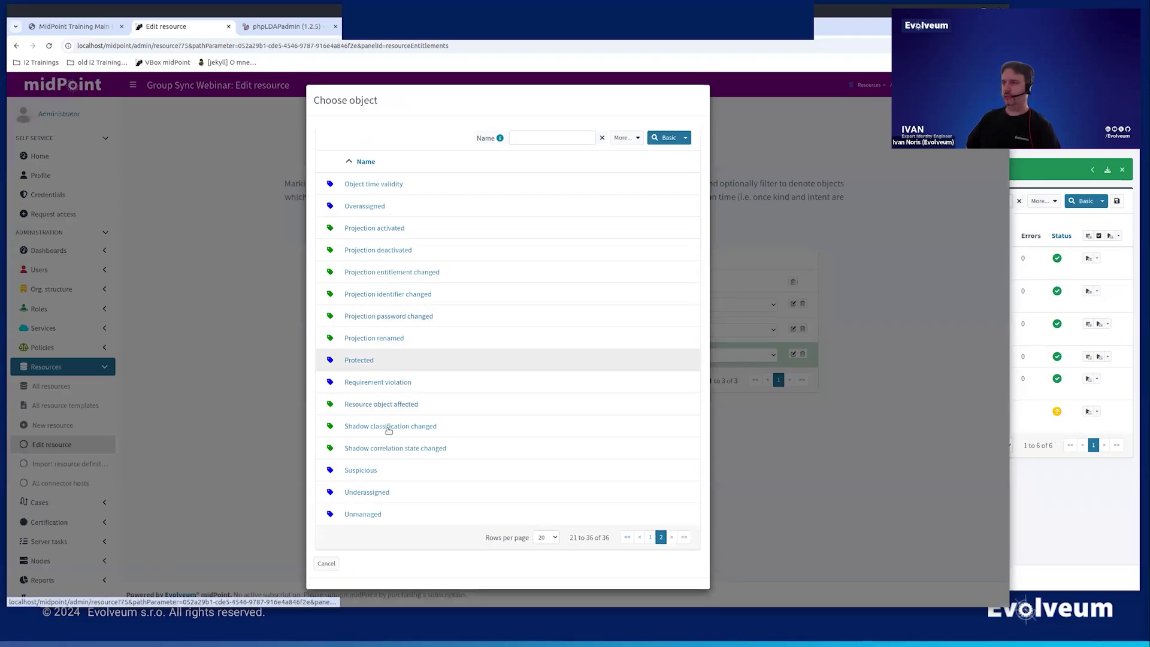
left_click(371, 470)
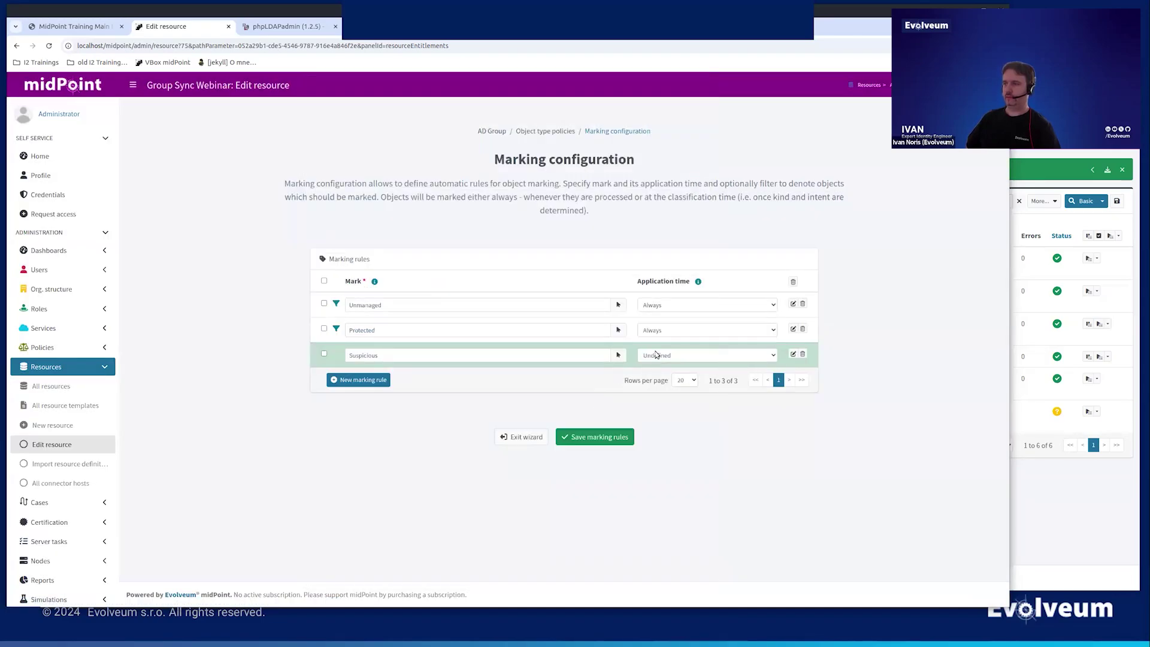
left_click(661, 356)
left_click(664, 389)
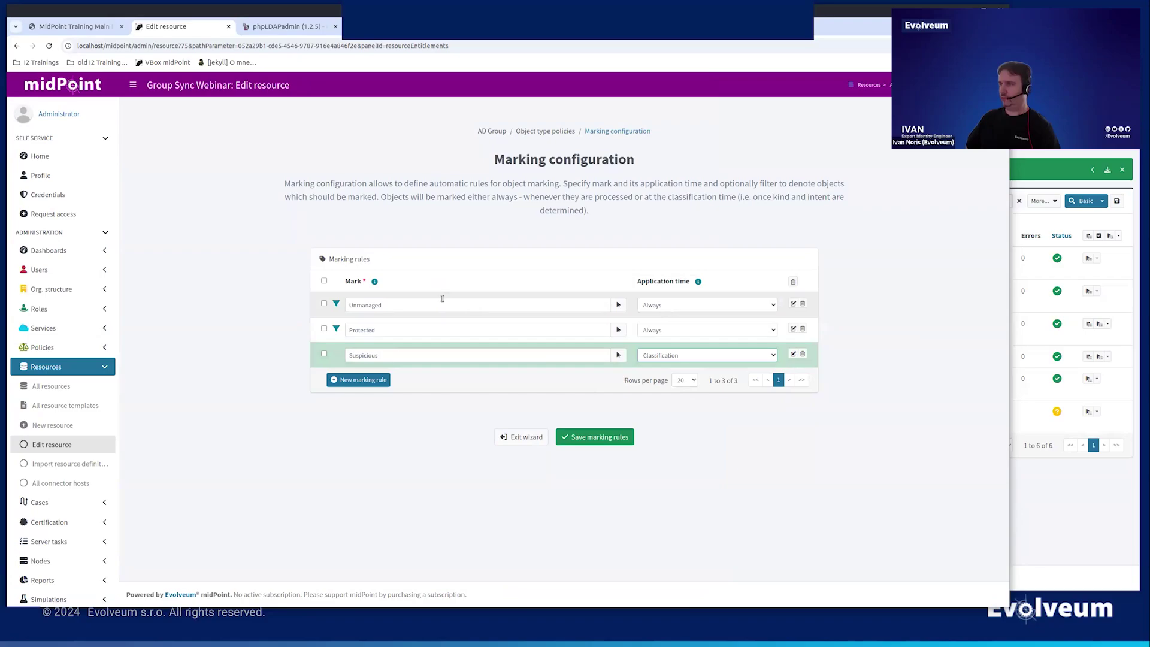
- Delete the Unmanaged marking rule, save the AD Group marking rules and return to the list of AD entitlements
left_click(803, 305)
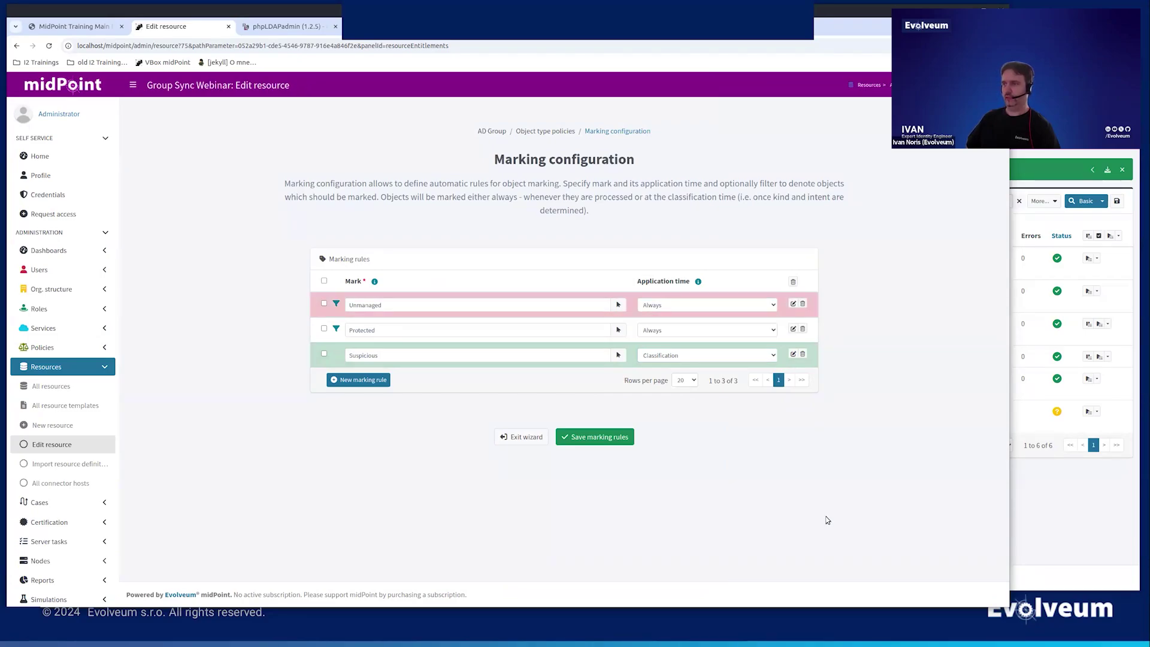
left_click(611, 441)
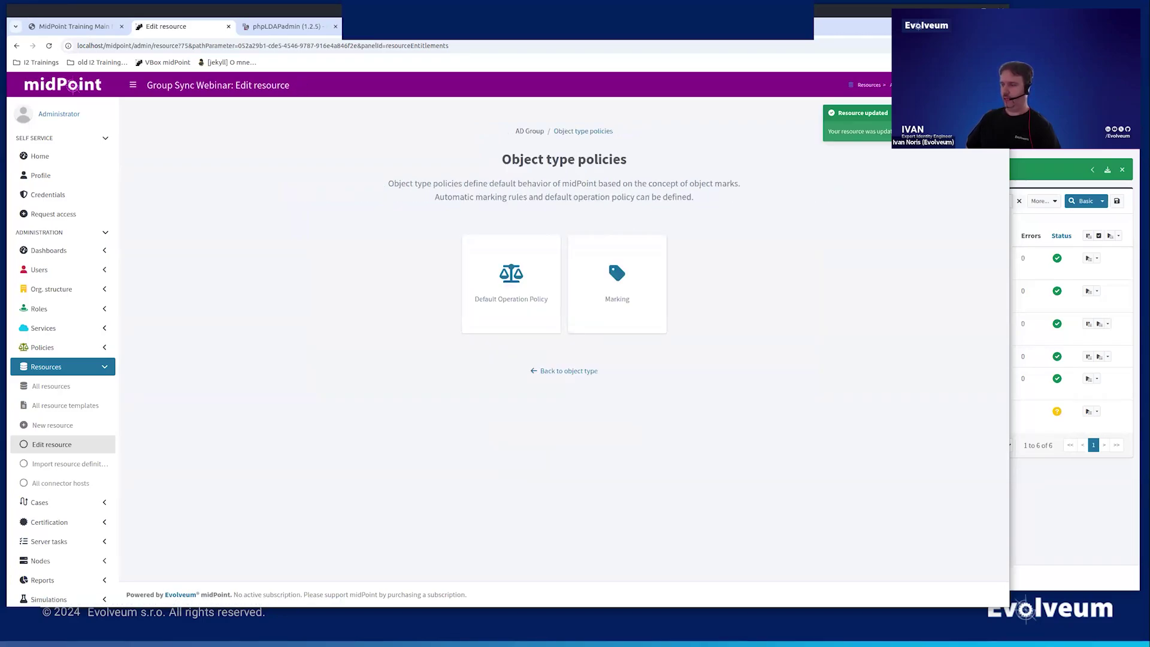
left_click(545, 370)
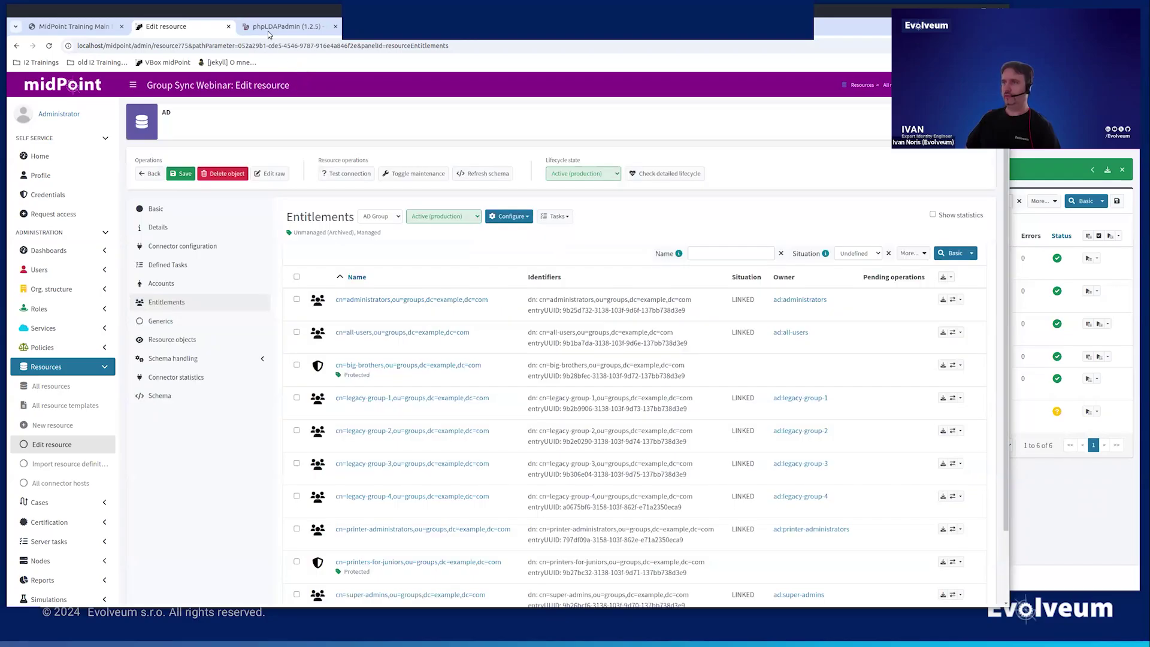
- Switch to phpLDAPadmin and copy the legacy-group-1 entry to the destination cn=legacy-group-99 in ou=groups,dc=example,dc=com
left_click(269, 24)
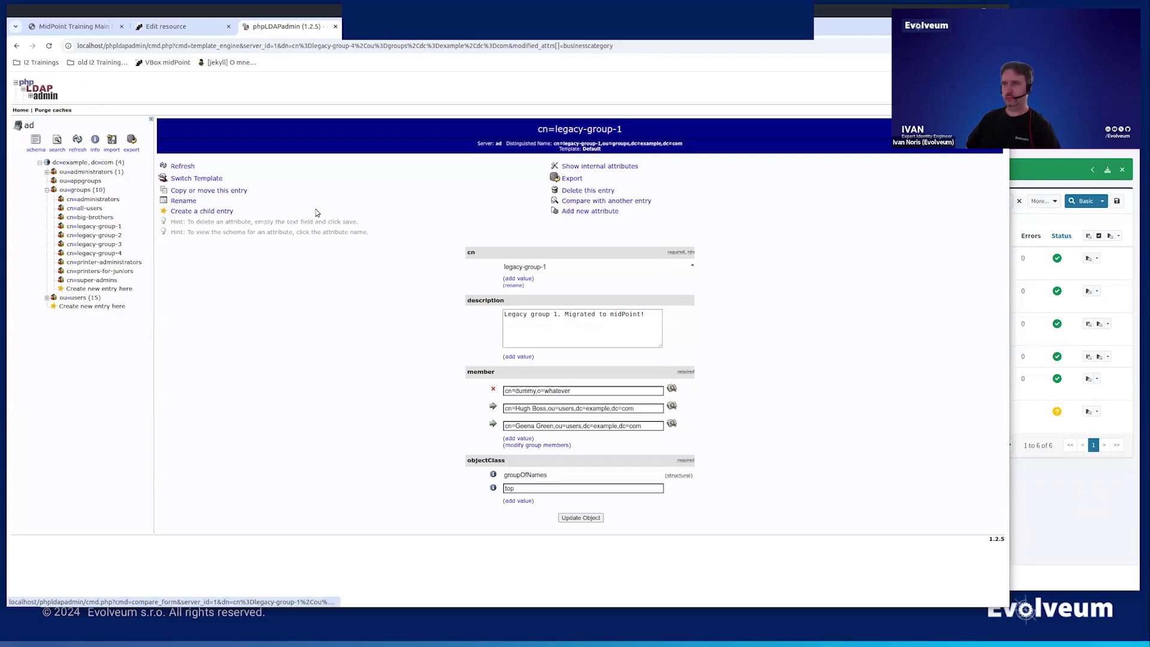
left_click(227, 191)
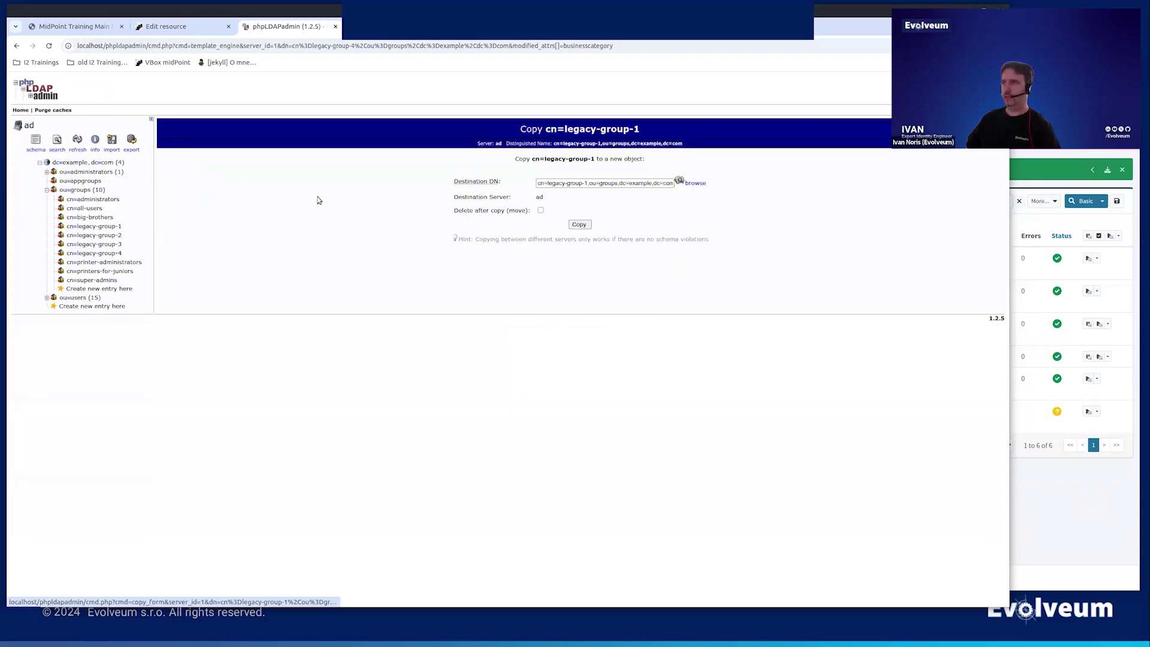
left_click(585, 183)
key("BackSpace")
type("9")
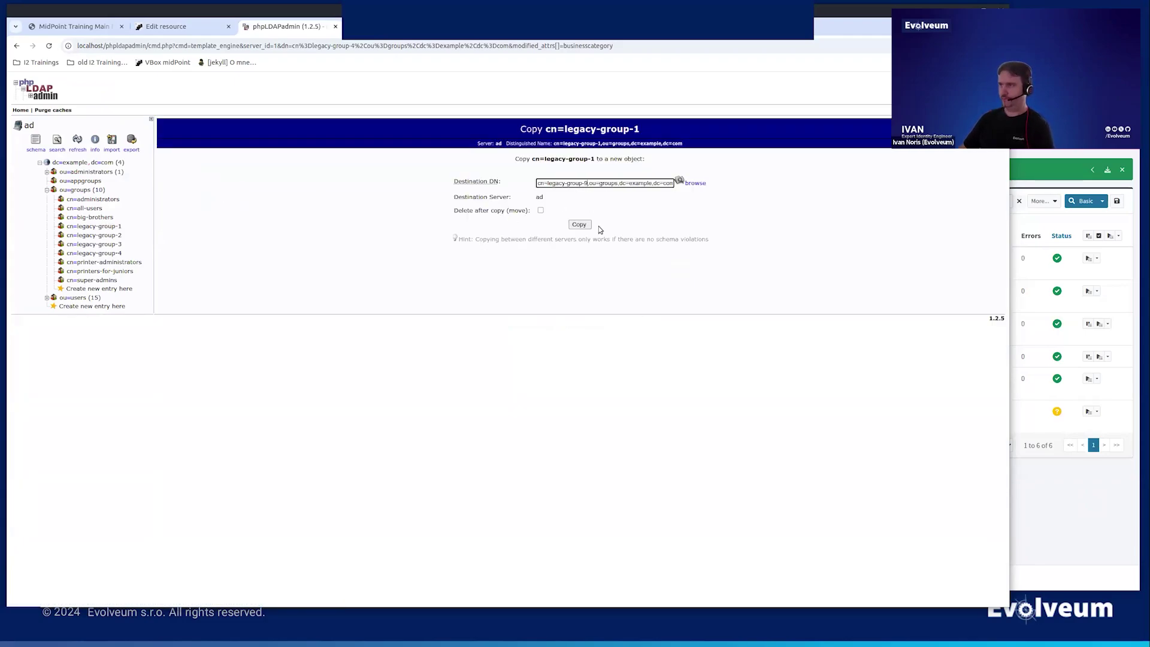
type("9")
left_click(579, 224)
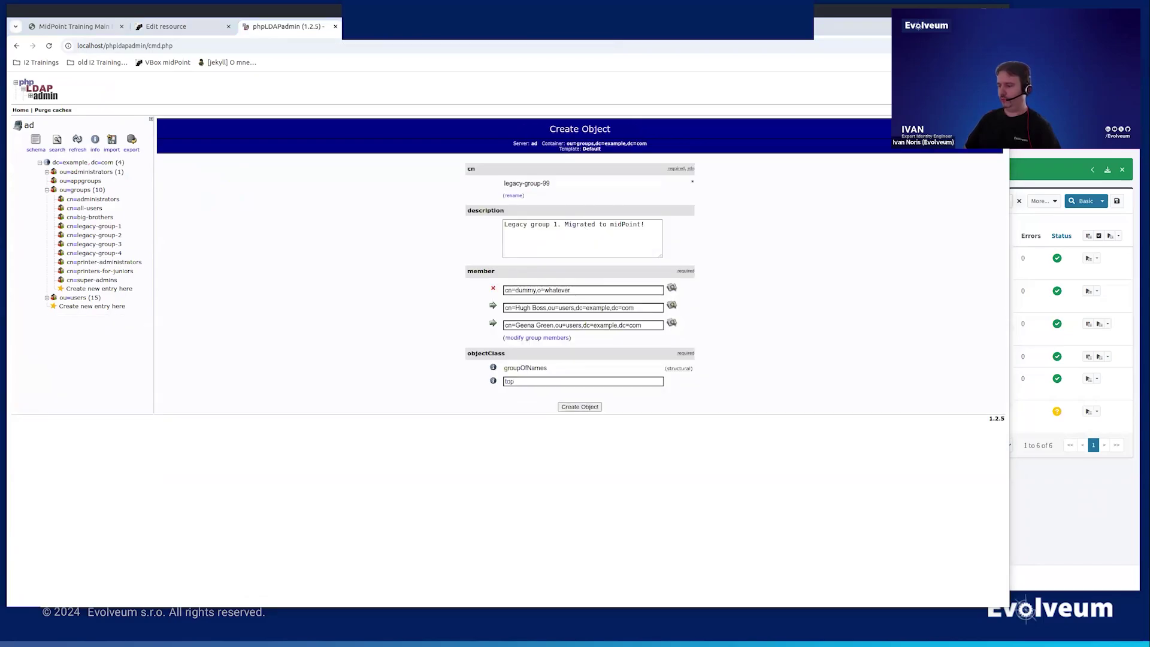
- Replace the copied group's description with the copied note saying it was created for a named person who can't wait for midPoint
left_click(519, 246)
key("ctrl+a")
key("ctrl+v")
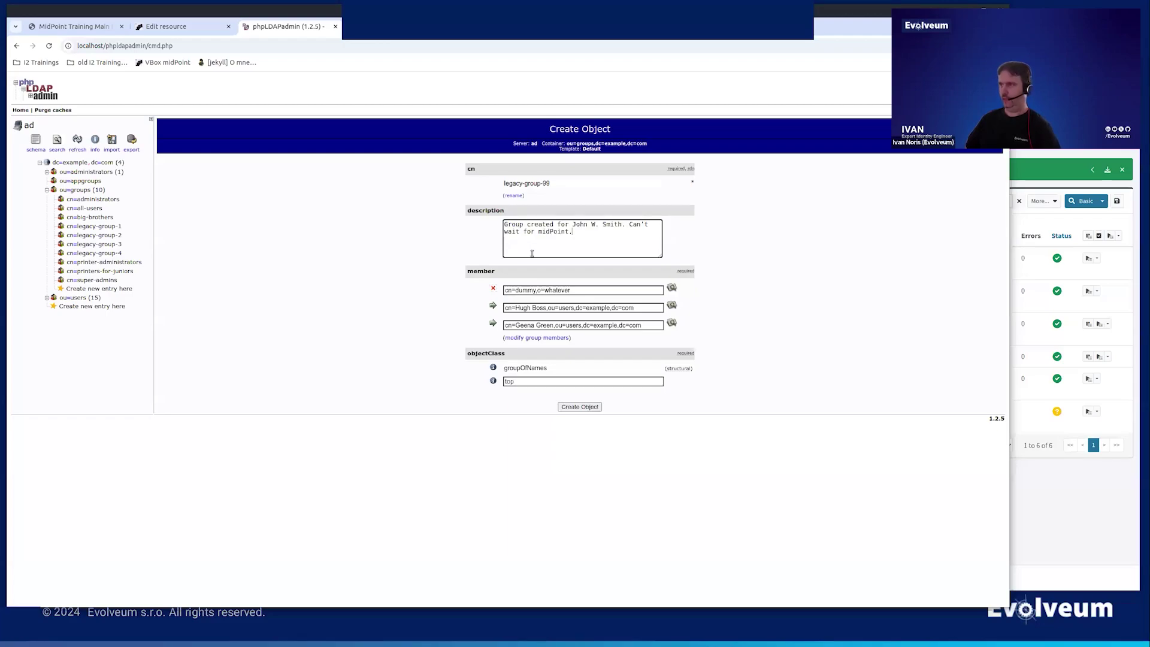
- Clear the two user members, keeping only cn=dummy,o=whatever, and create the legacy-group-99 entry
triple_click(575, 310)
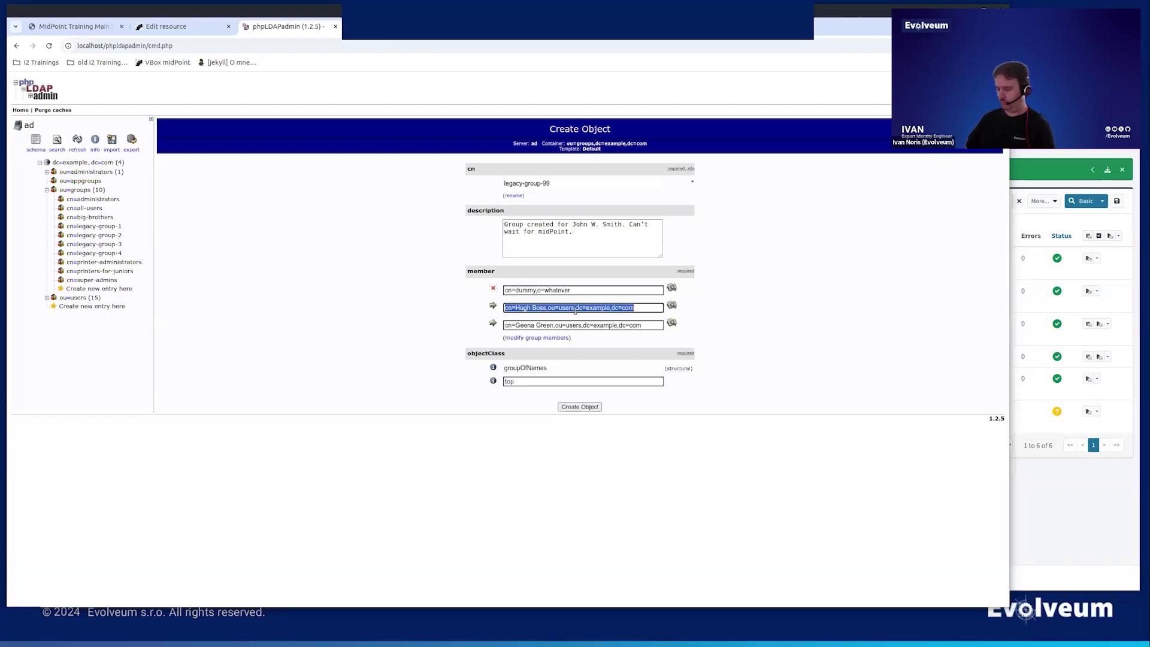
key("BackSpace")
triple_click(572, 324)
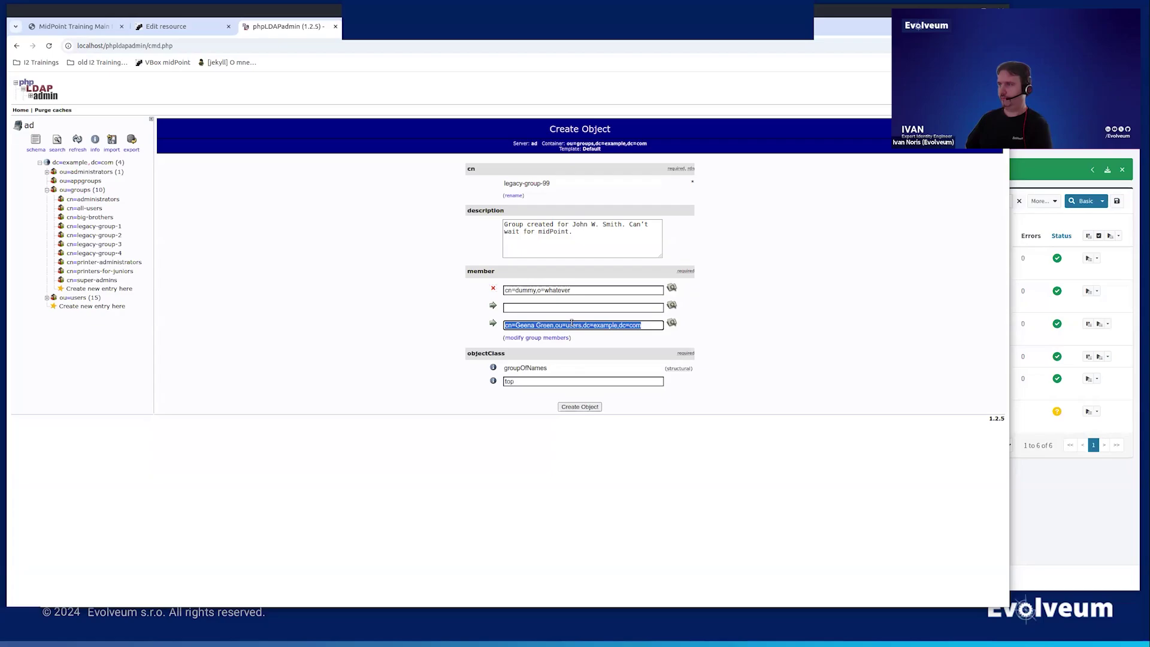
key("BackSpace")
left_click(579, 406)
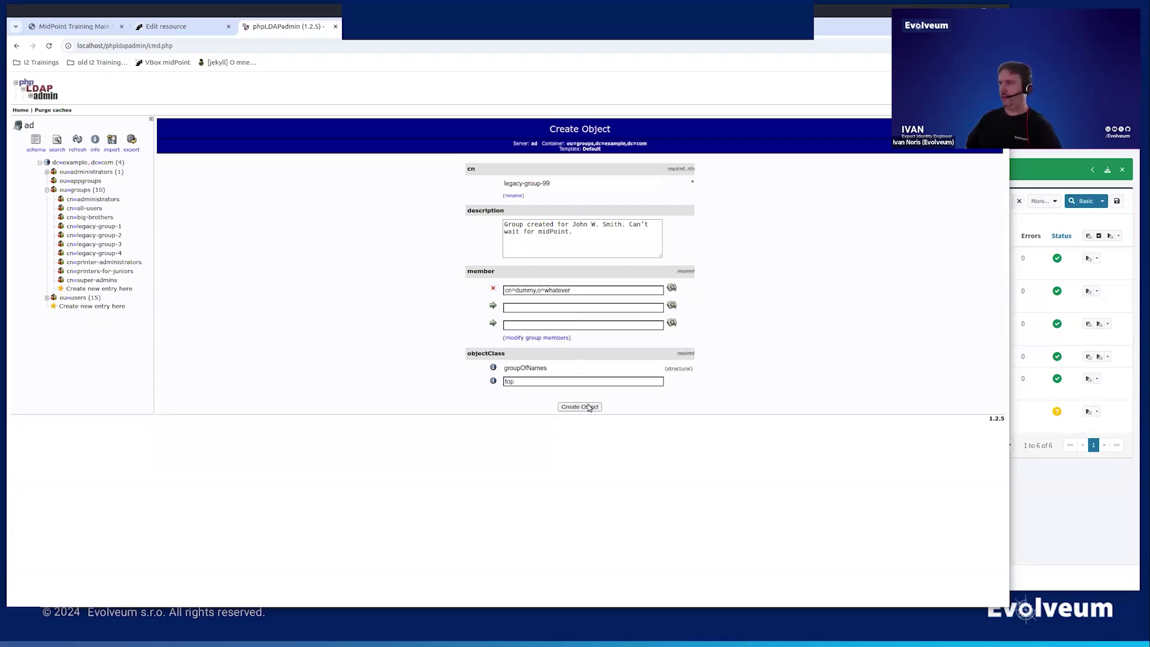
left_click(565, 266)
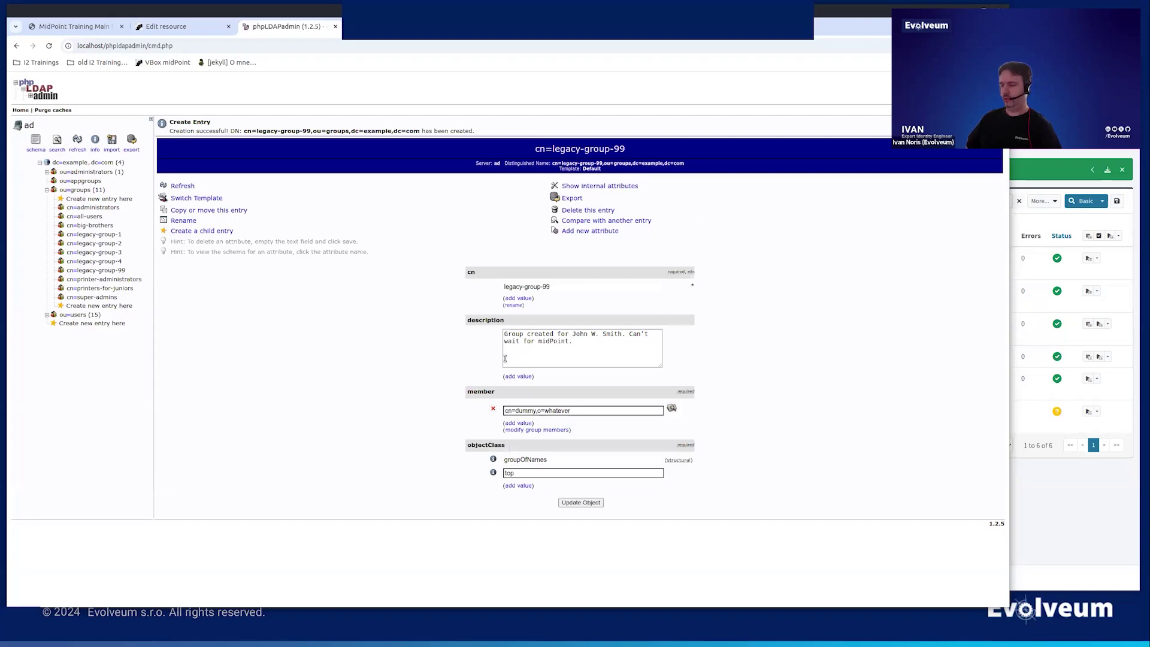
- Permanently delete the legacy-group-1 entry from ou=groups in the LDAP directory
left_click(111, 234)
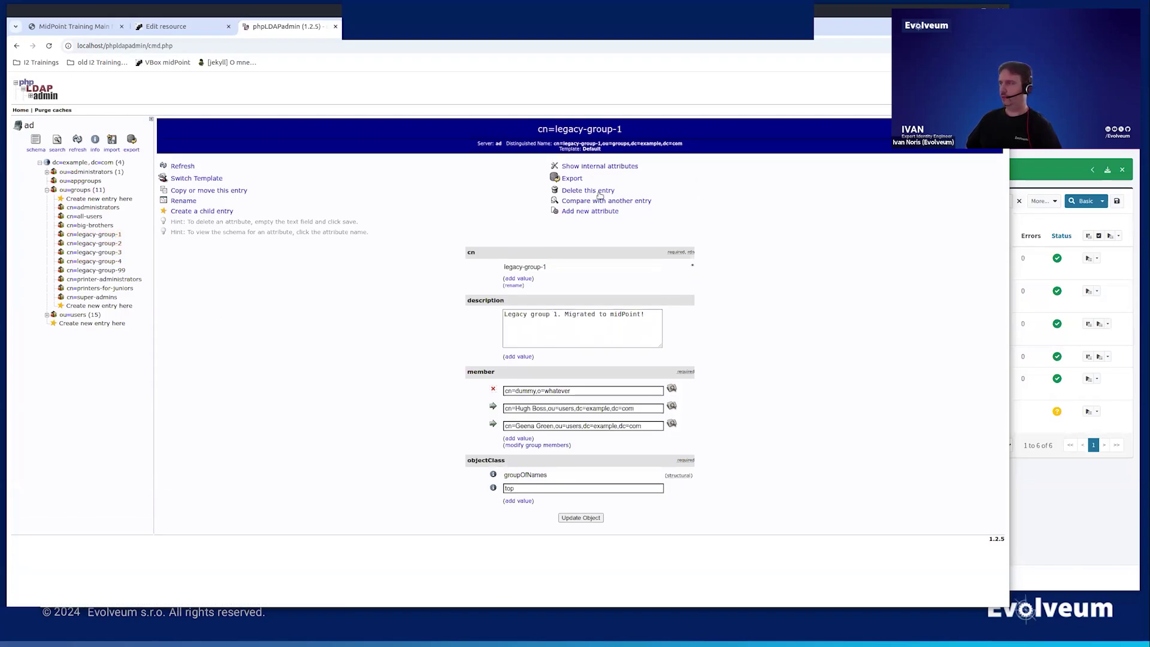
left_click(600, 192)
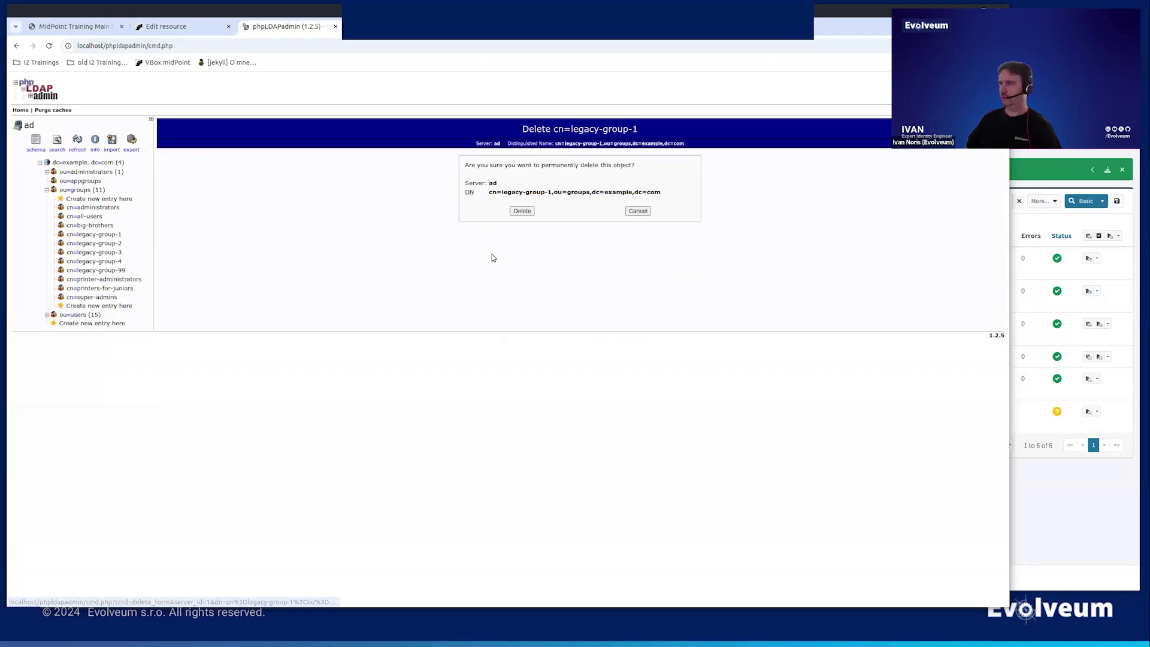
left_click(521, 210)
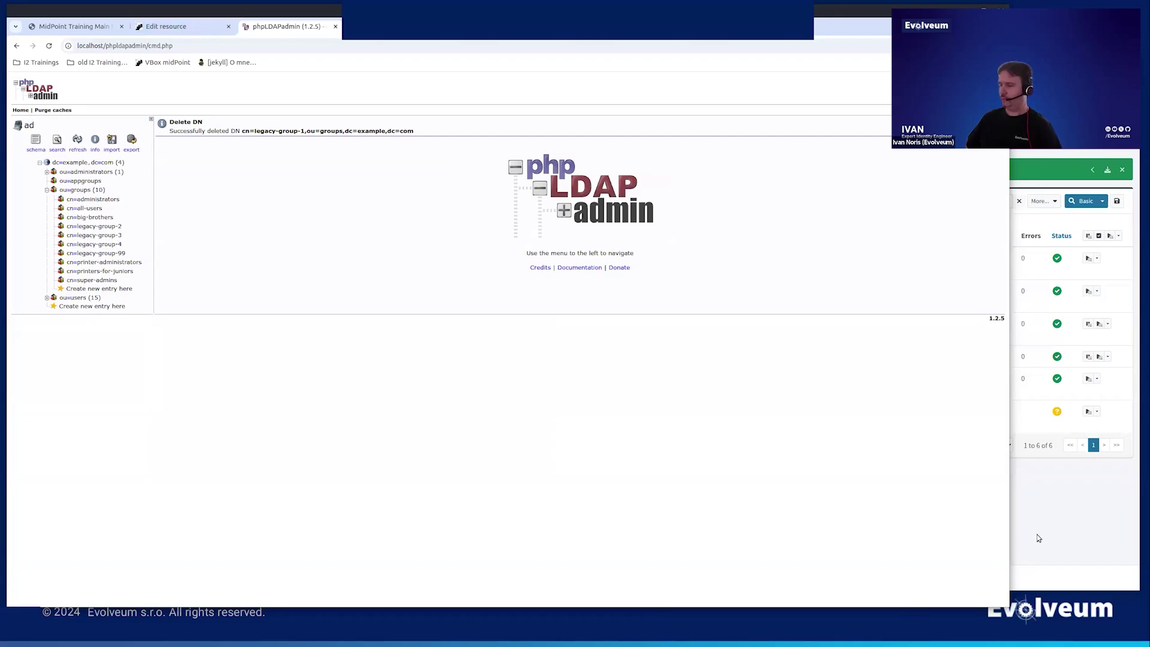
- Switch to the midPoint reconciliation tasks and run the AD Group reconciliation (real) task now
left_click(1063, 537)
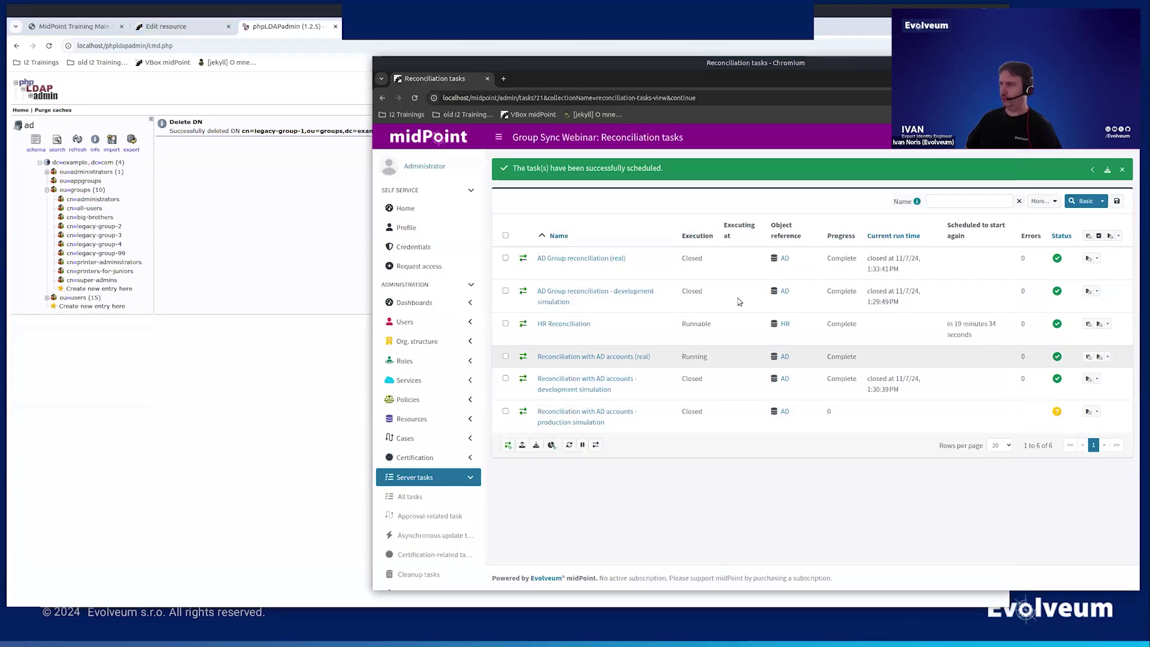
left_click(1088, 258)
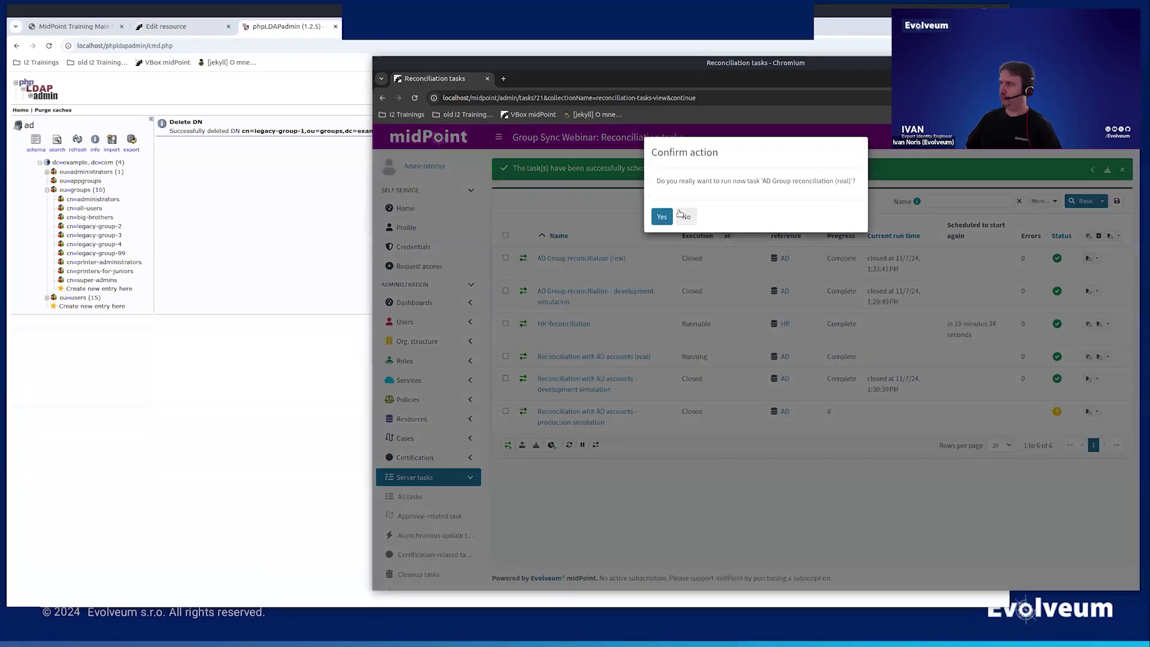
left_click(661, 216)
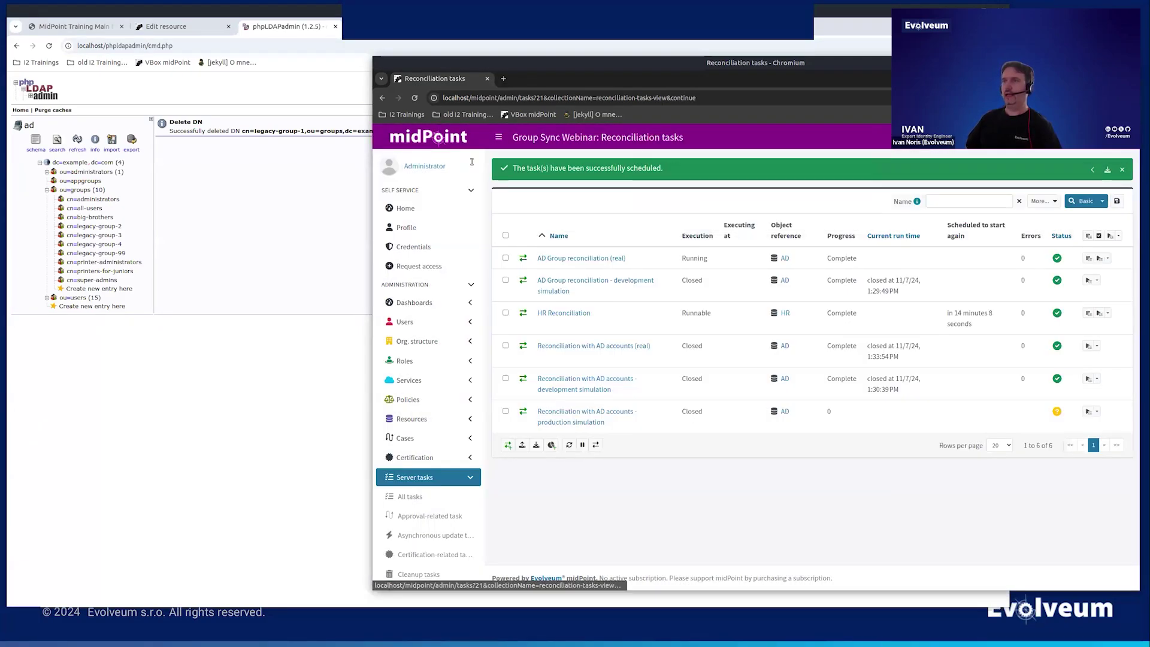
- Reload the AD resource's entitlements in midPoint and check the situation and mark of legacy-group-99
left_click(173, 26)
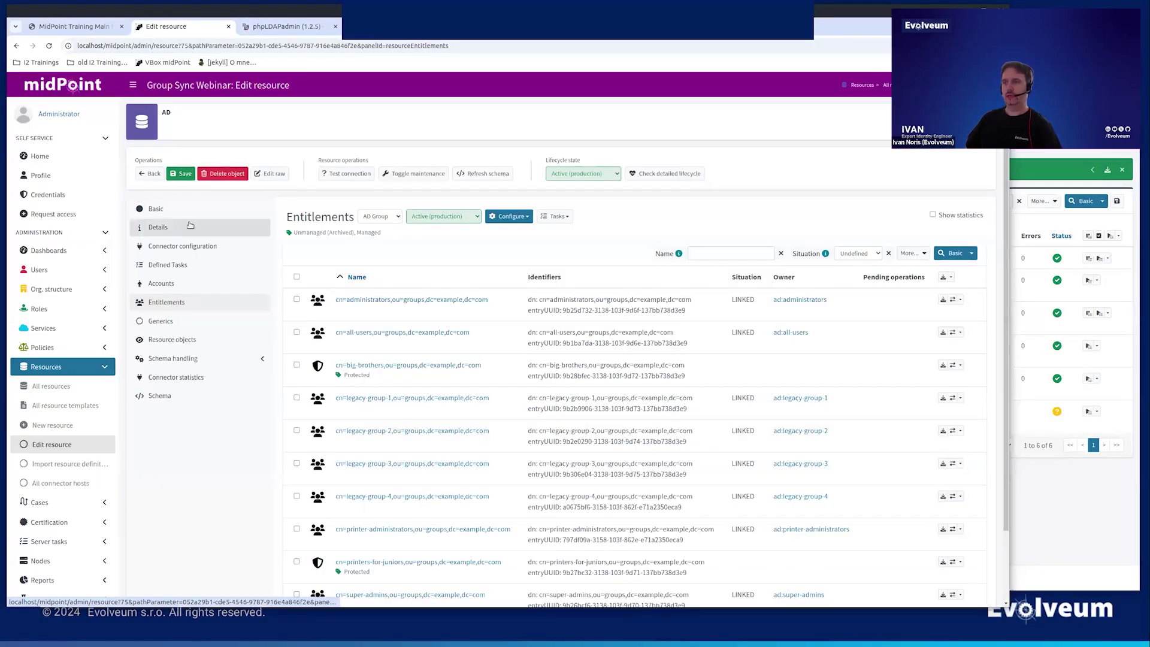
left_click(230, 303)
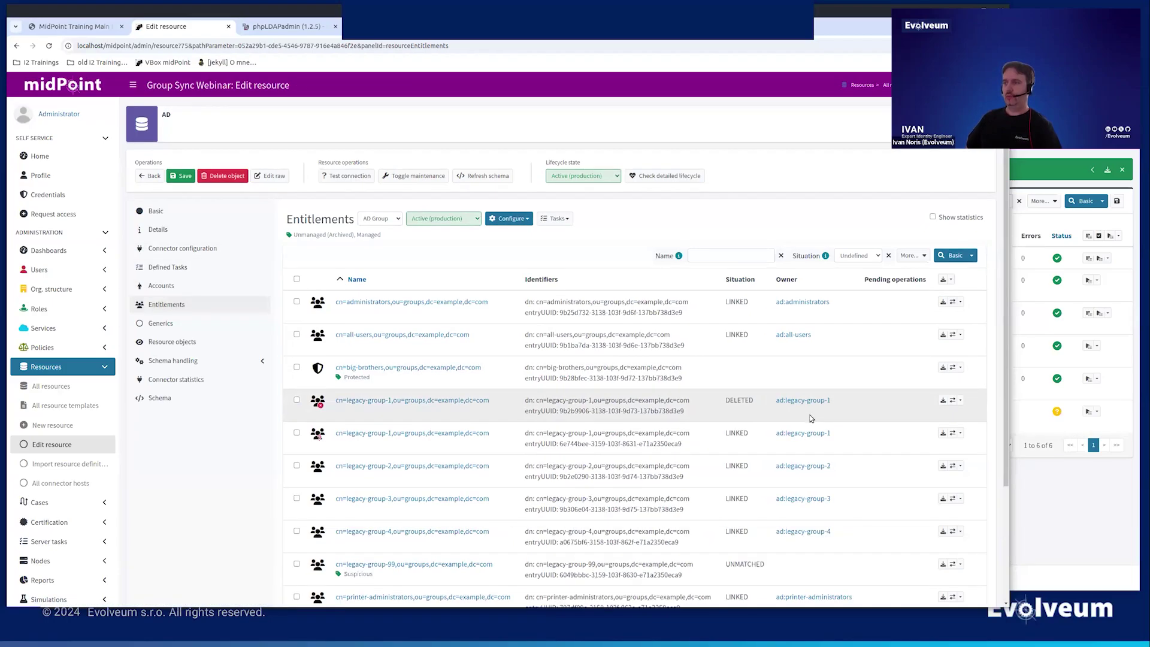
scroll(800, 426, "down", 2)
scroll(800, 425, "down", 1)
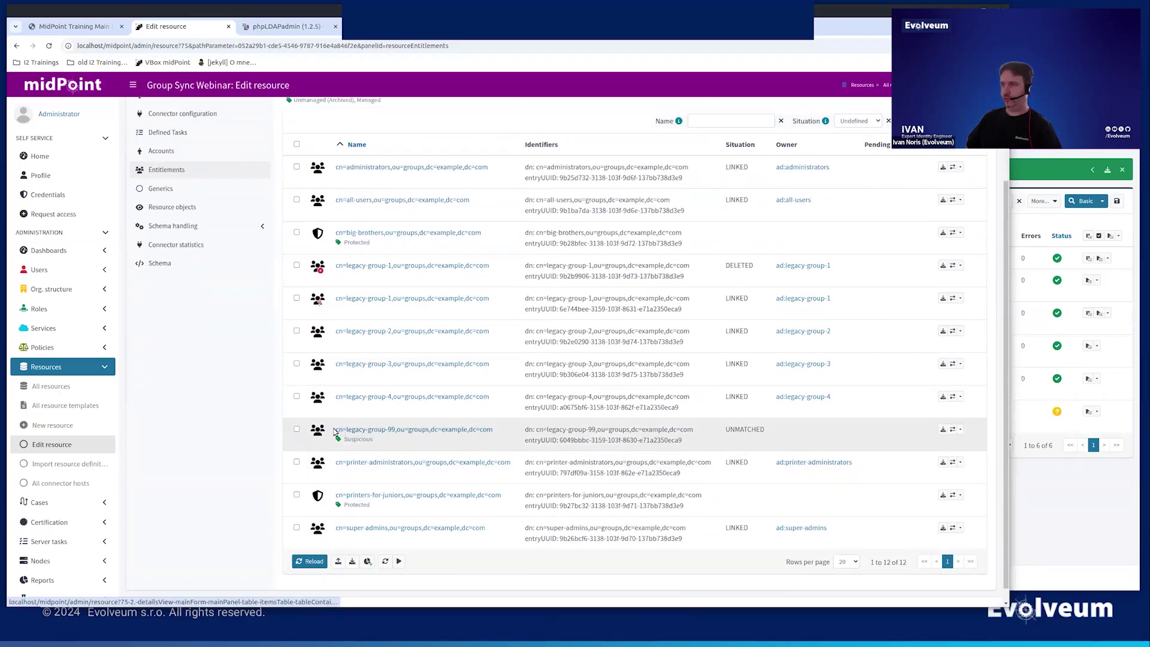
left_click_drag(337, 431, 494, 434)
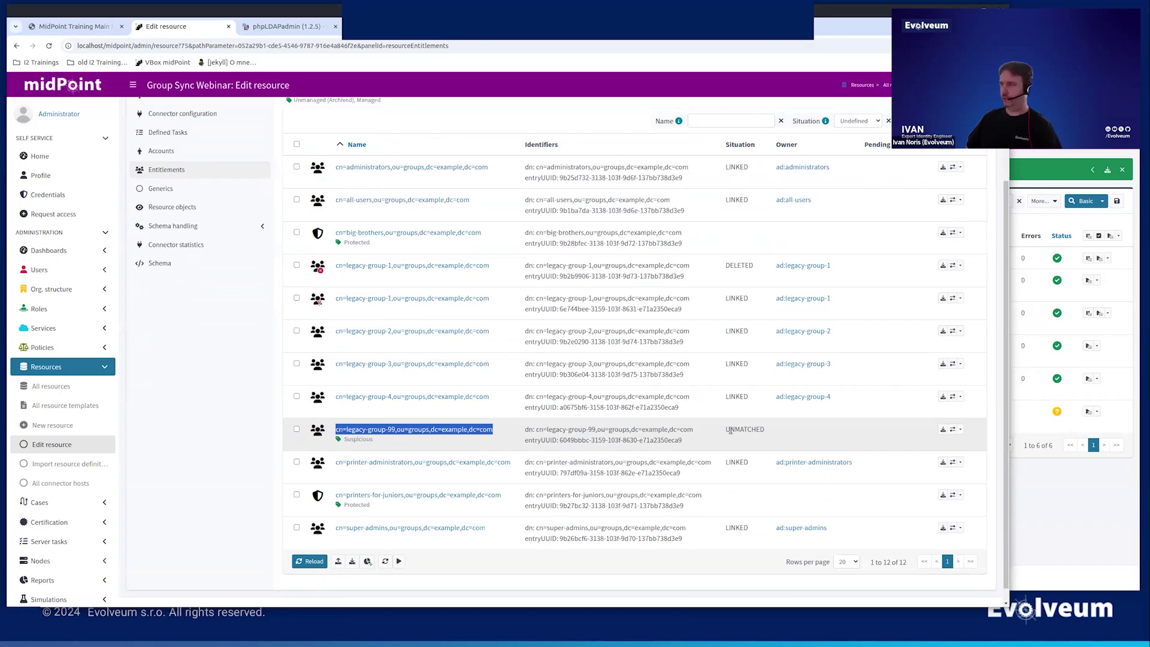
left_click(729, 430)
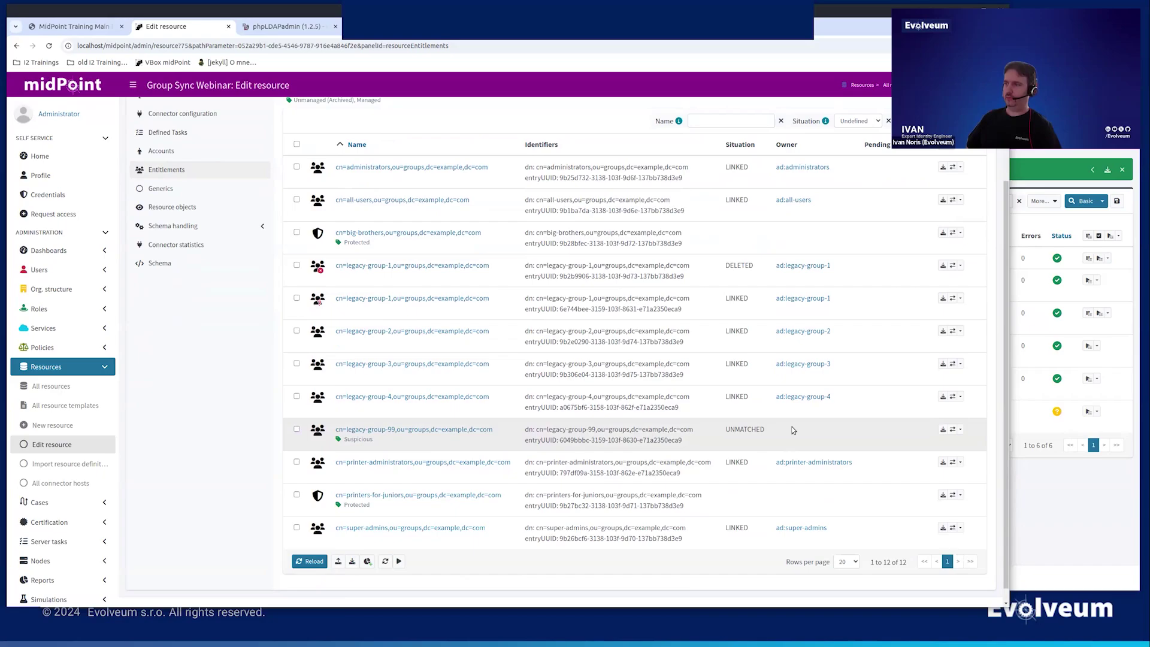
double_click(367, 440)
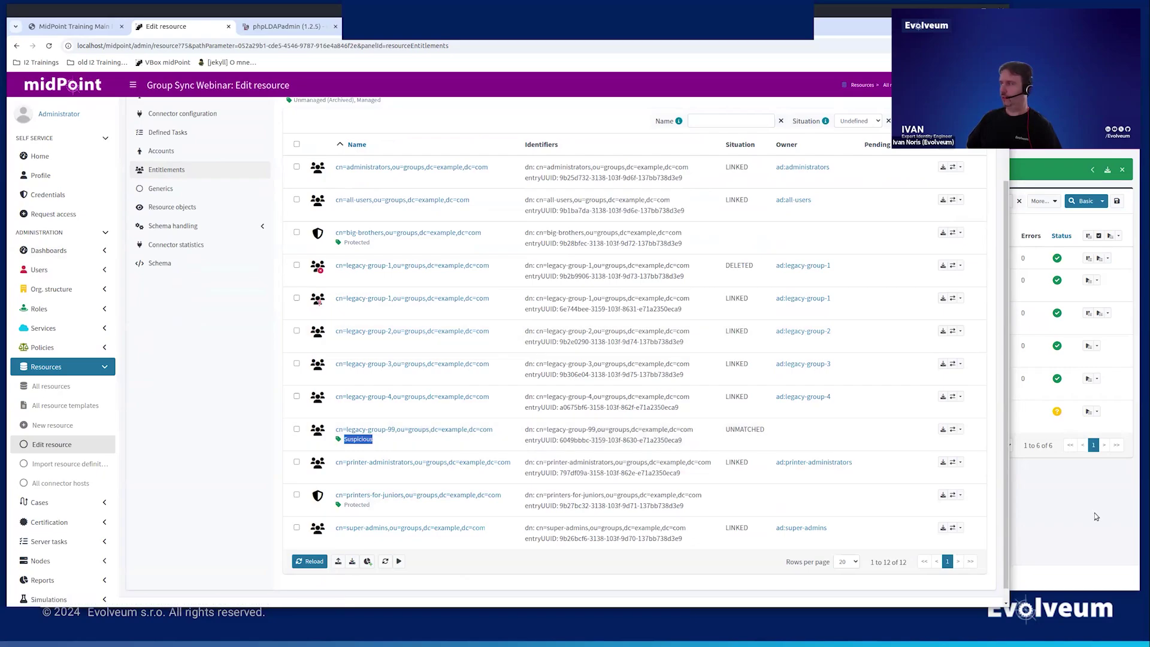
- Open the Object marks dashboard in the other midPoint window and list the resource objects marked Suspicious
left_click(1028, 503)
left_click(419, 302)
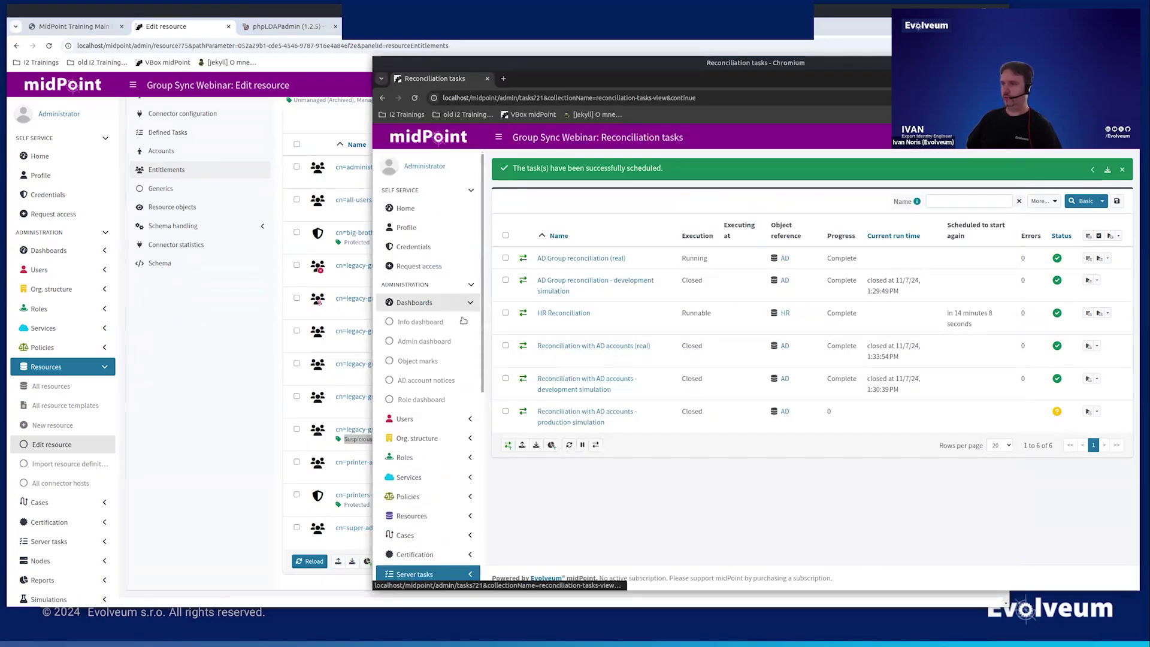
left_click(457, 367)
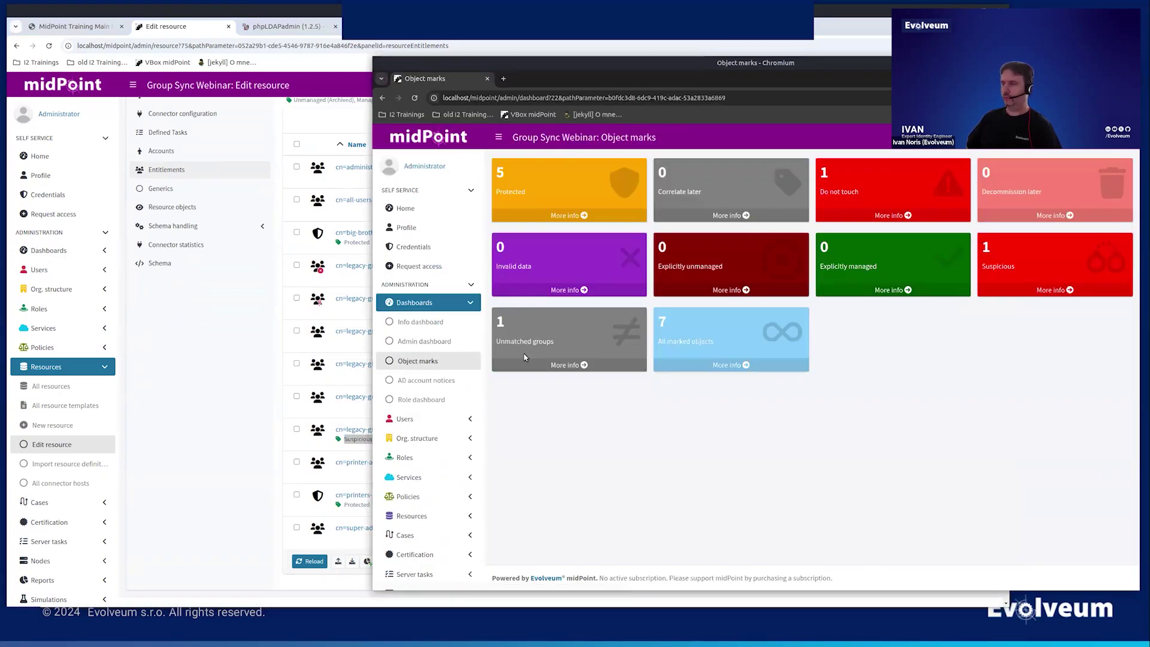
left_click(1047, 291)
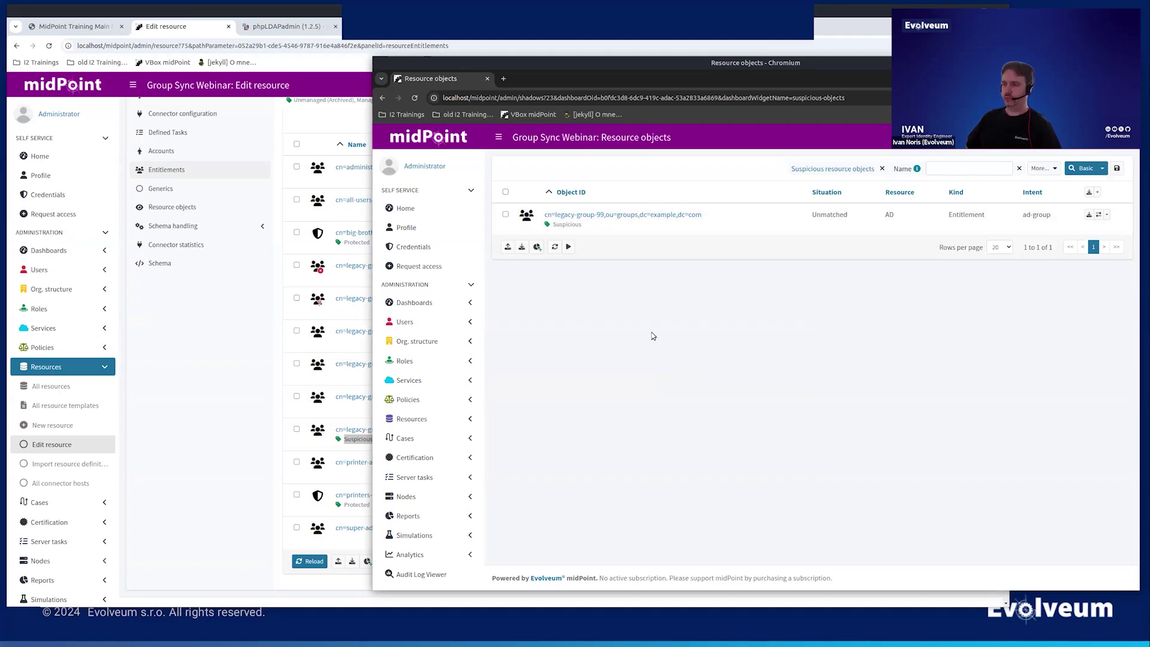
- Return to the AD entitlements and compare the situation and owner of the two legacy-group-1 entries
left_click(269, 404)
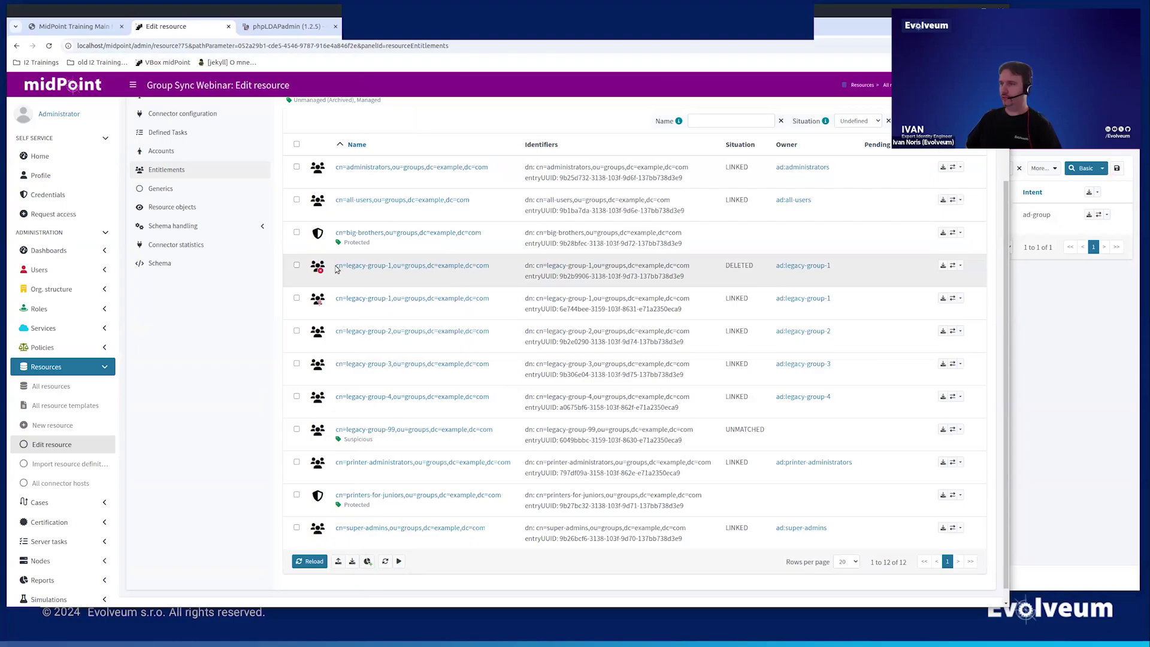
left_click_drag(336, 269, 843, 270)
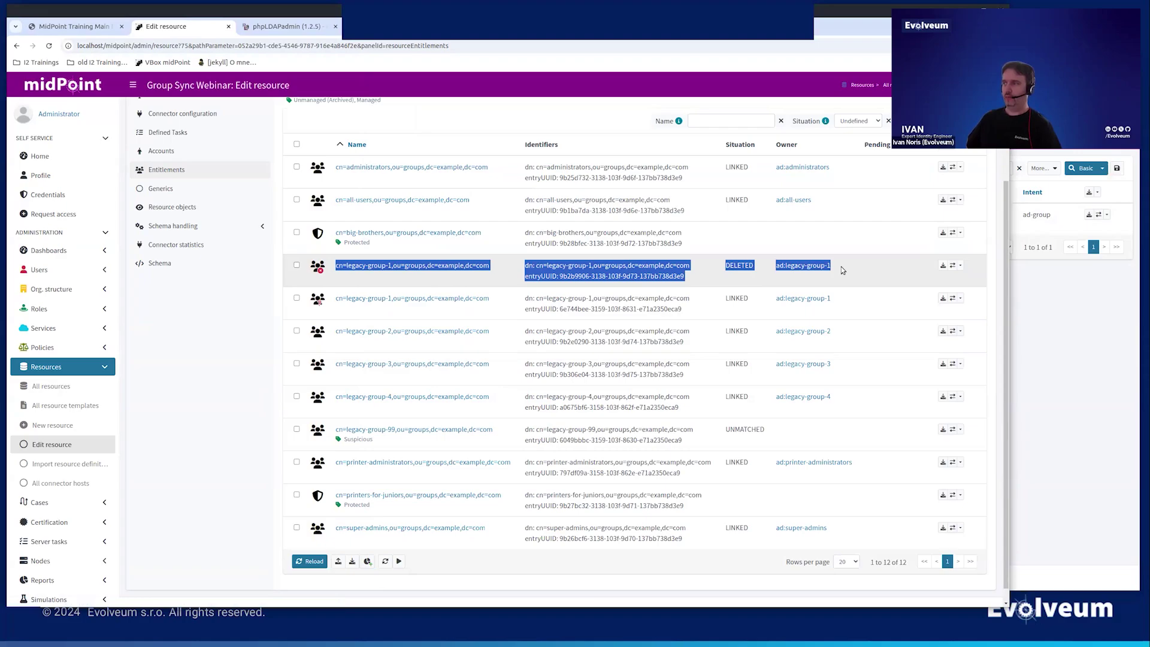
left_click_drag(331, 300, 843, 304)
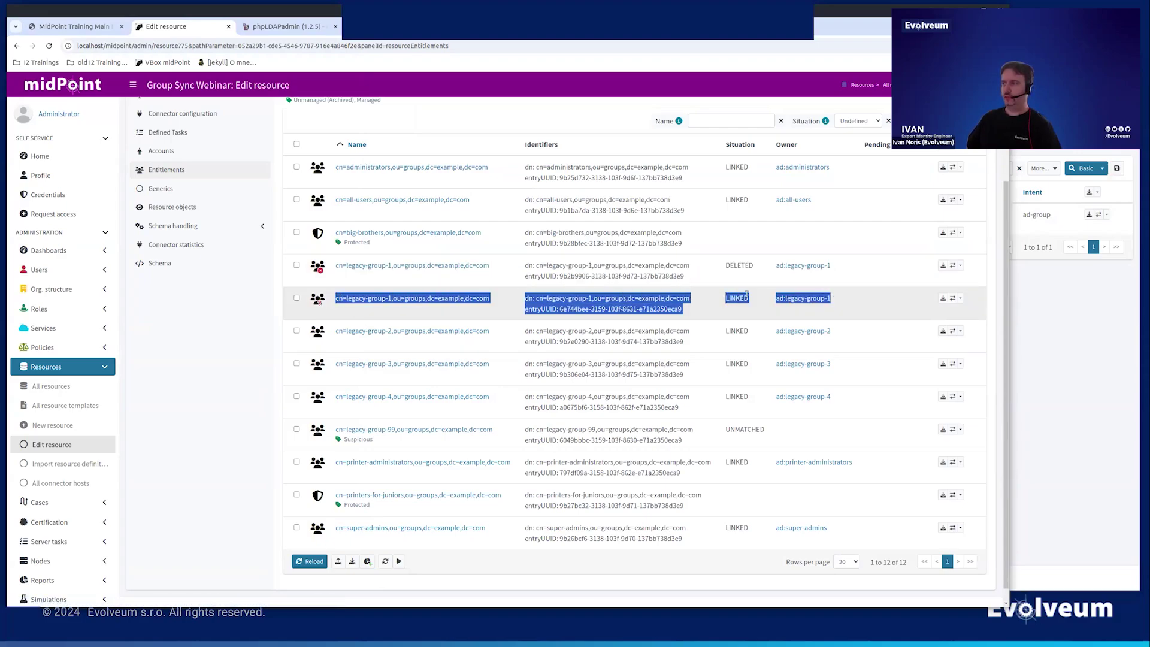
left_click(741, 296)
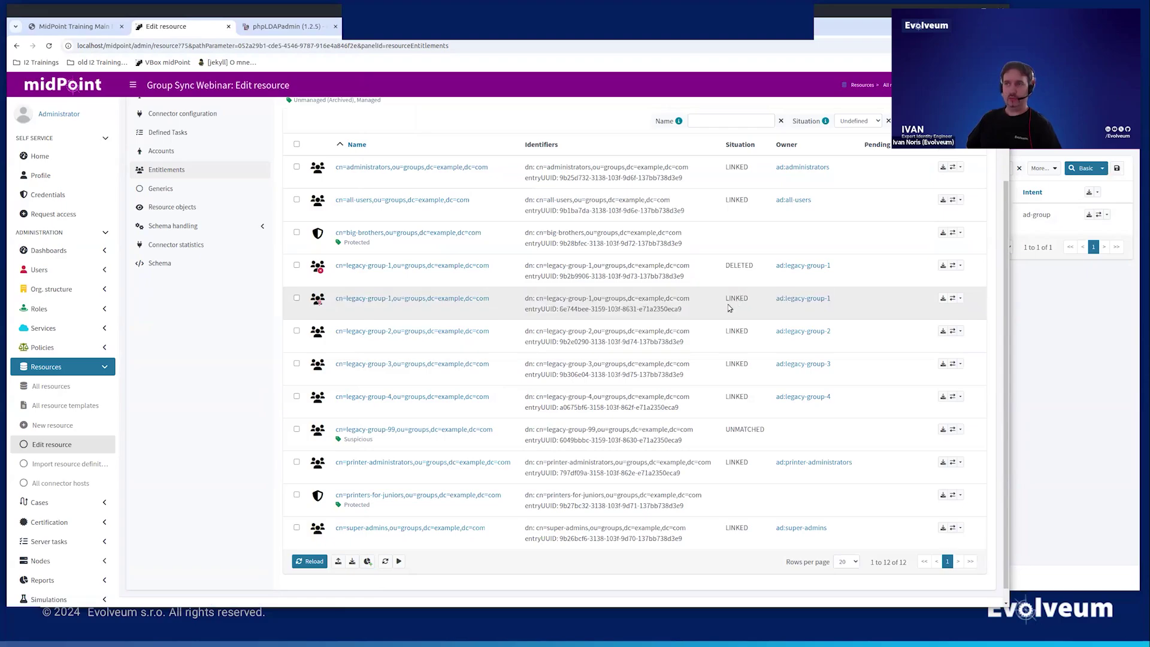
- Switch to phpLDAPadmin, refresh the directory tree and check the attributes of the legacy-group-1 entry
left_click(287, 26)
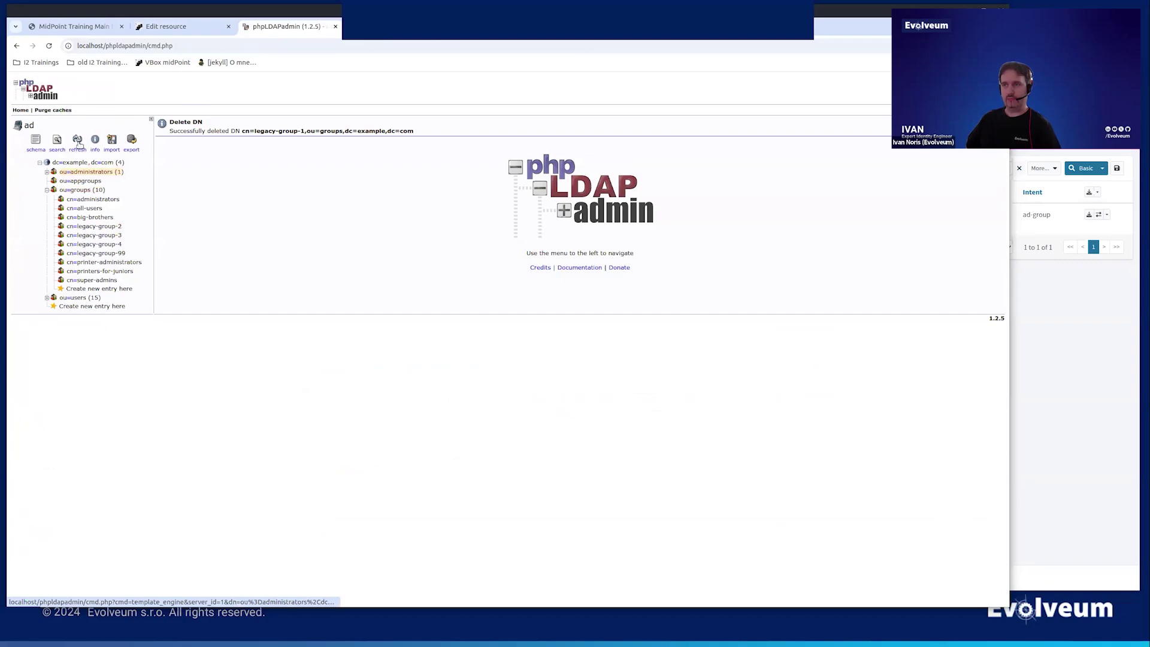
left_click(77, 142)
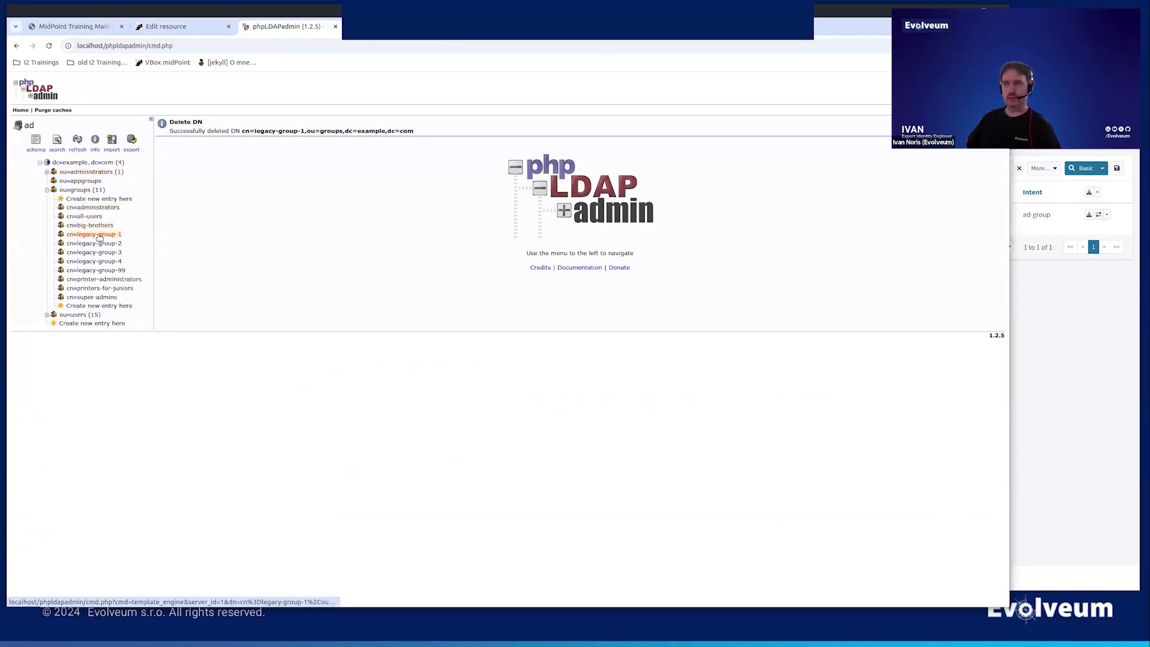
left_click(99, 235)
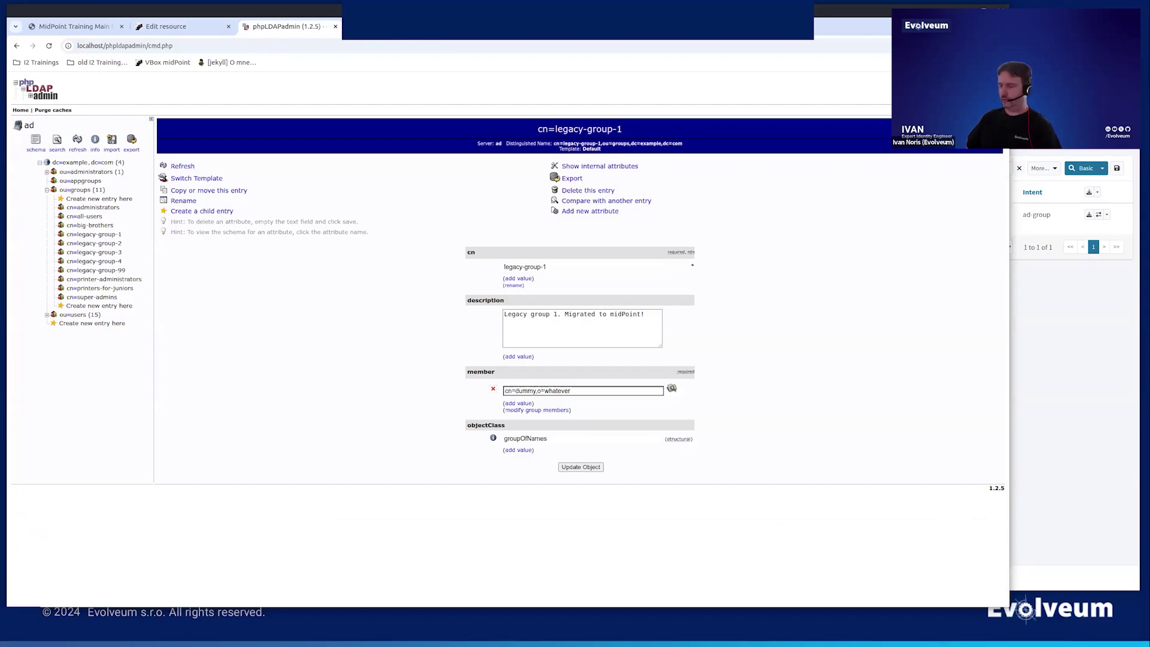
- Switch to the other midPoint window, list the reconciliation tasks and run "Reconciliation with AD accounts (real)"
left_click(1059, 454)
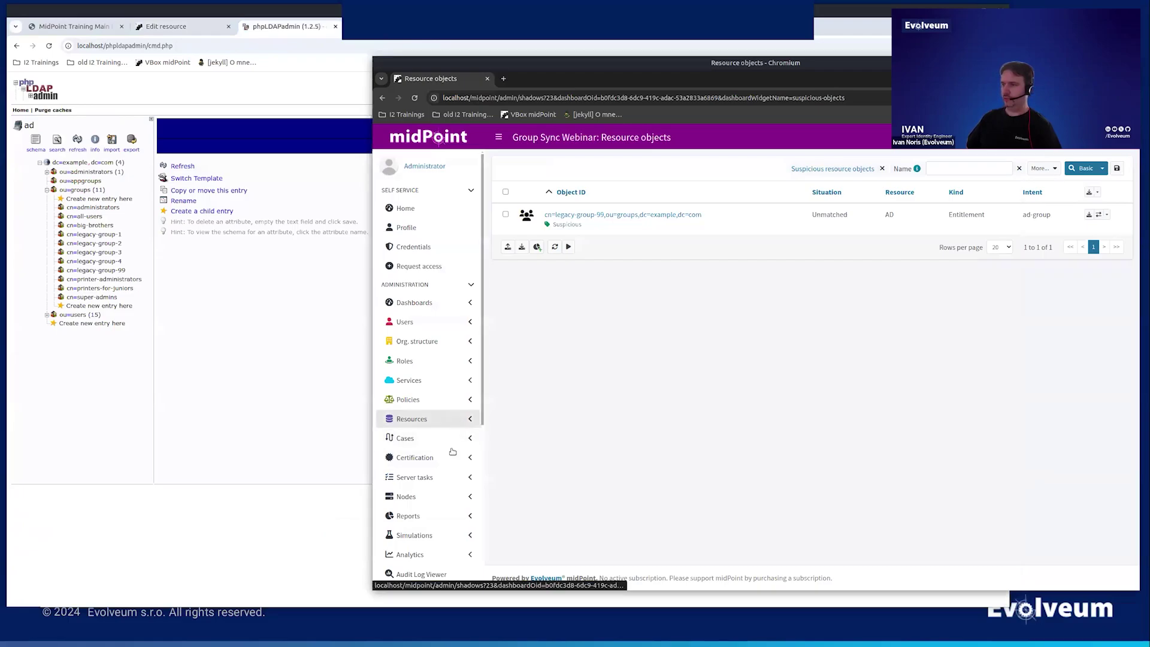
scroll(450, 453, "down", 3)
left_click(419, 389)
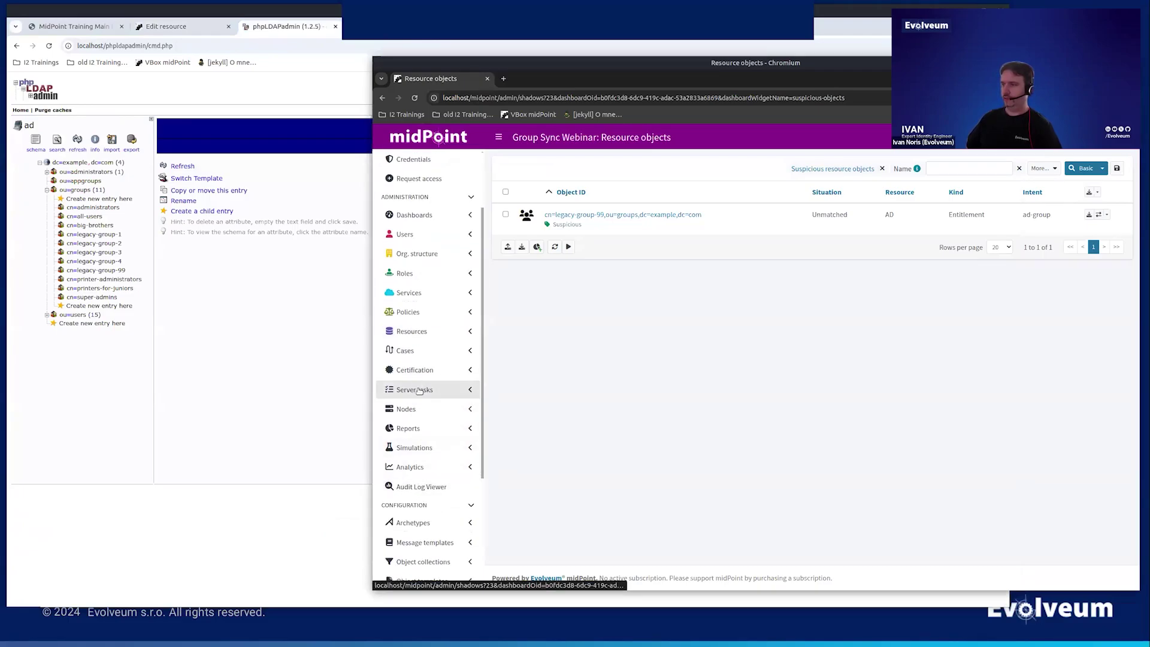
scroll(446, 499, "down", 6)
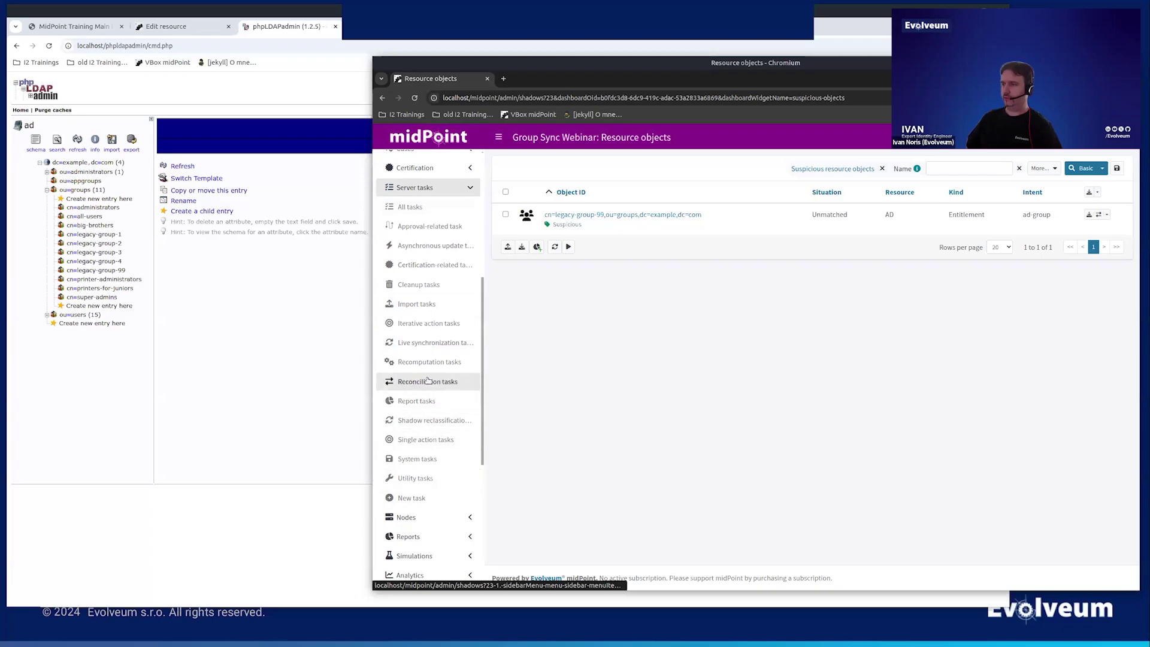
left_click(472, 385)
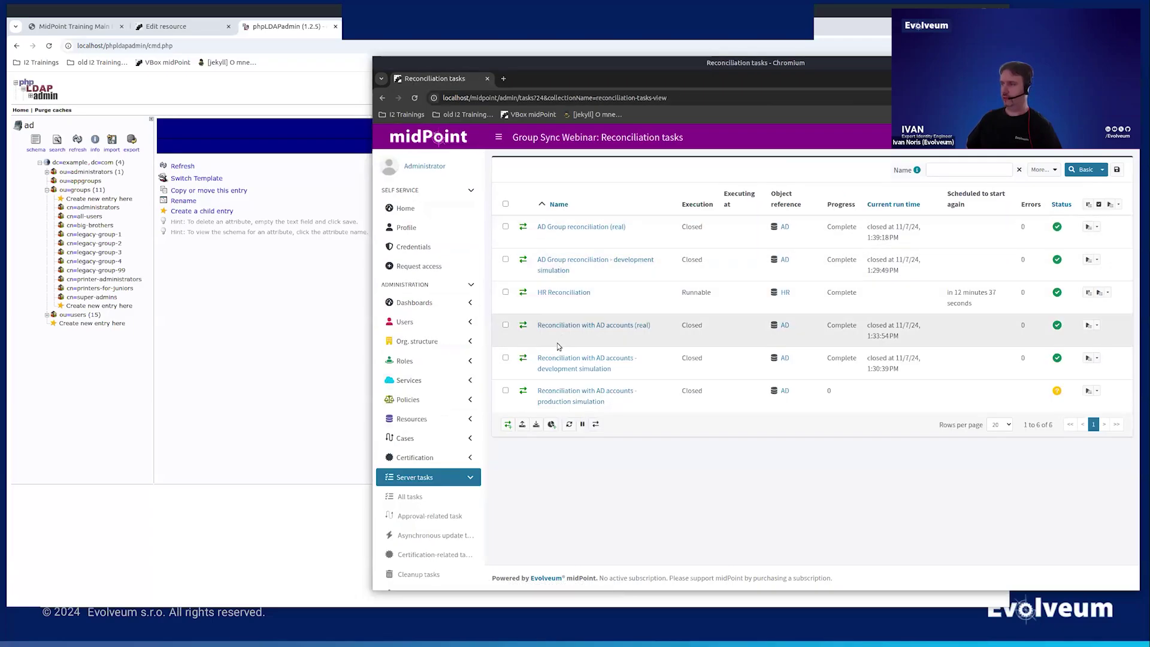
left_click(1088, 324)
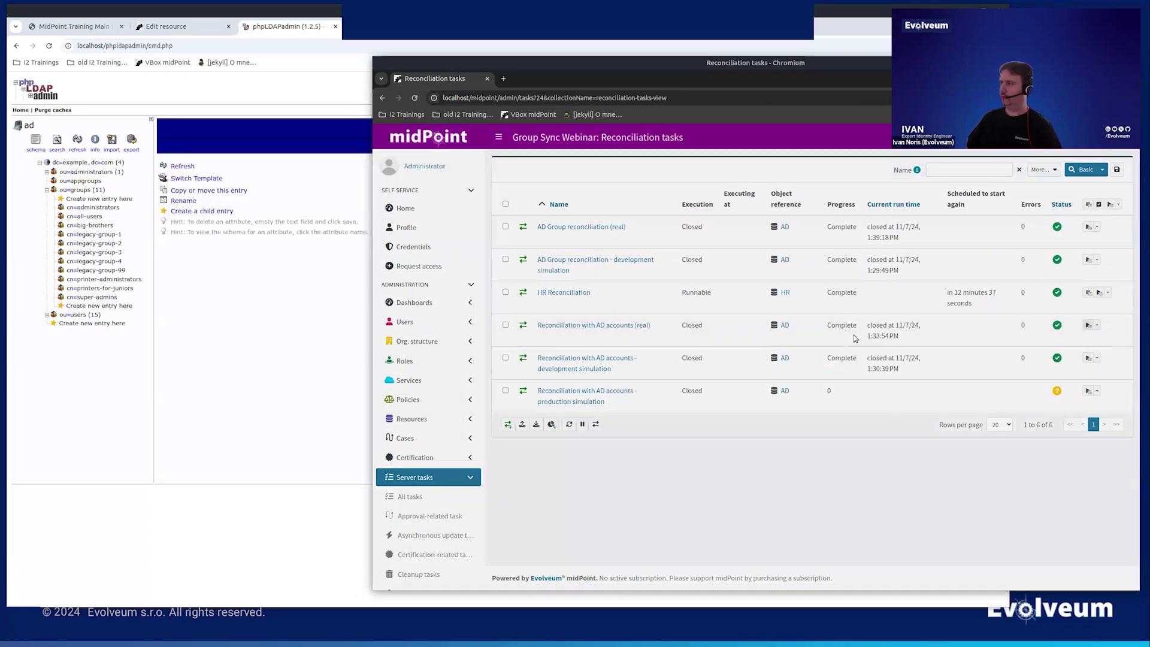
left_click(661, 228)
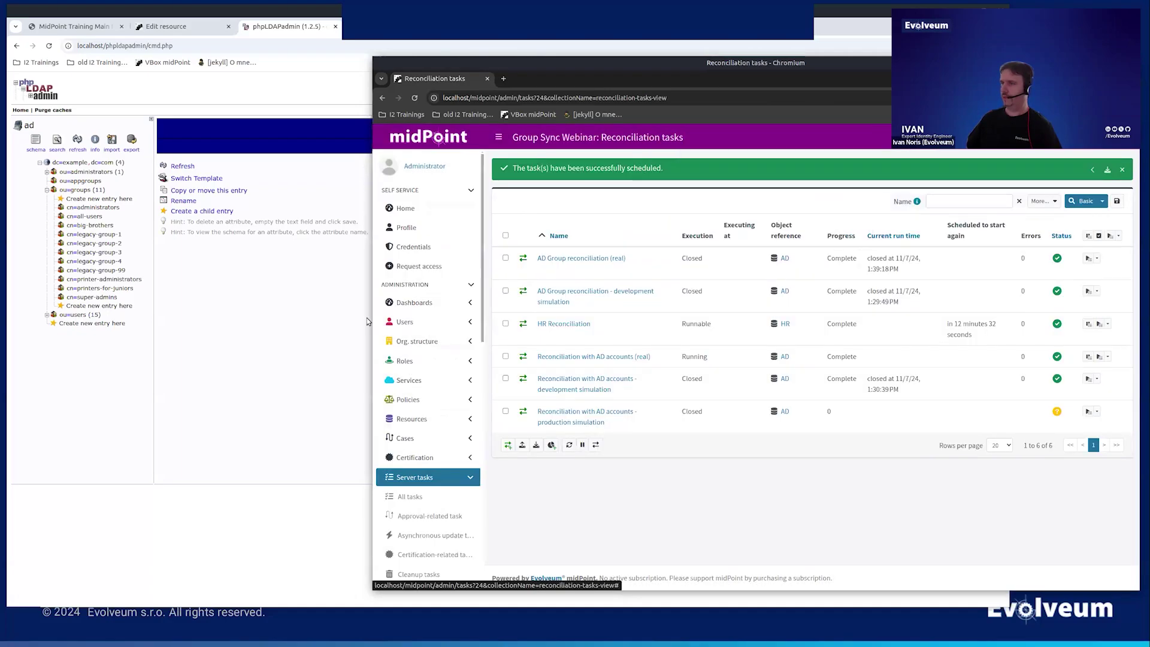
- Return to phpLDAPadmin and refresh the legacy-group-1 entry to check its members
left_click(195, 255)
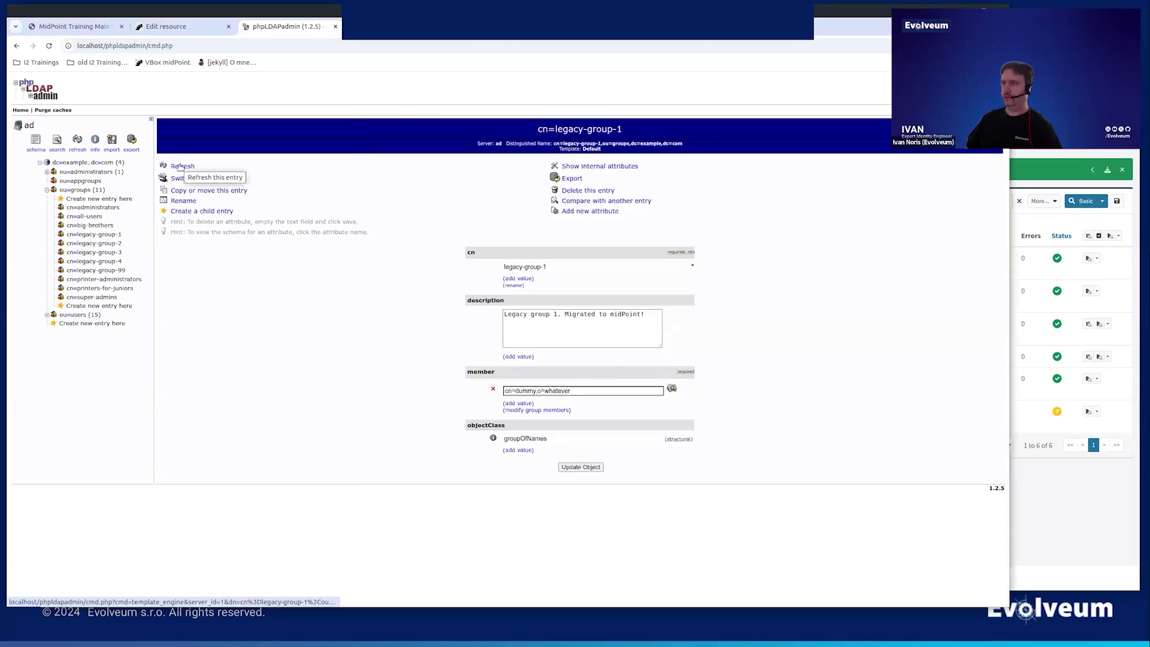
left_click(180, 167)
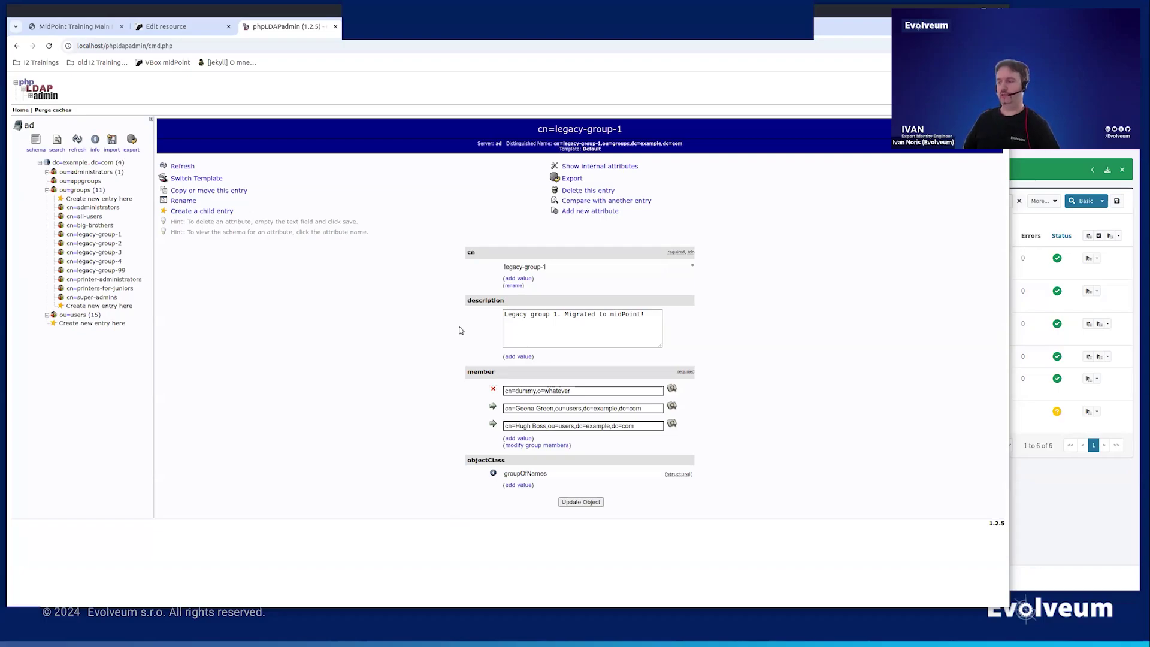
- In midPoint, open the first listed person and review all assignments and the AD account's adGroup associations
left_click(168, 26)
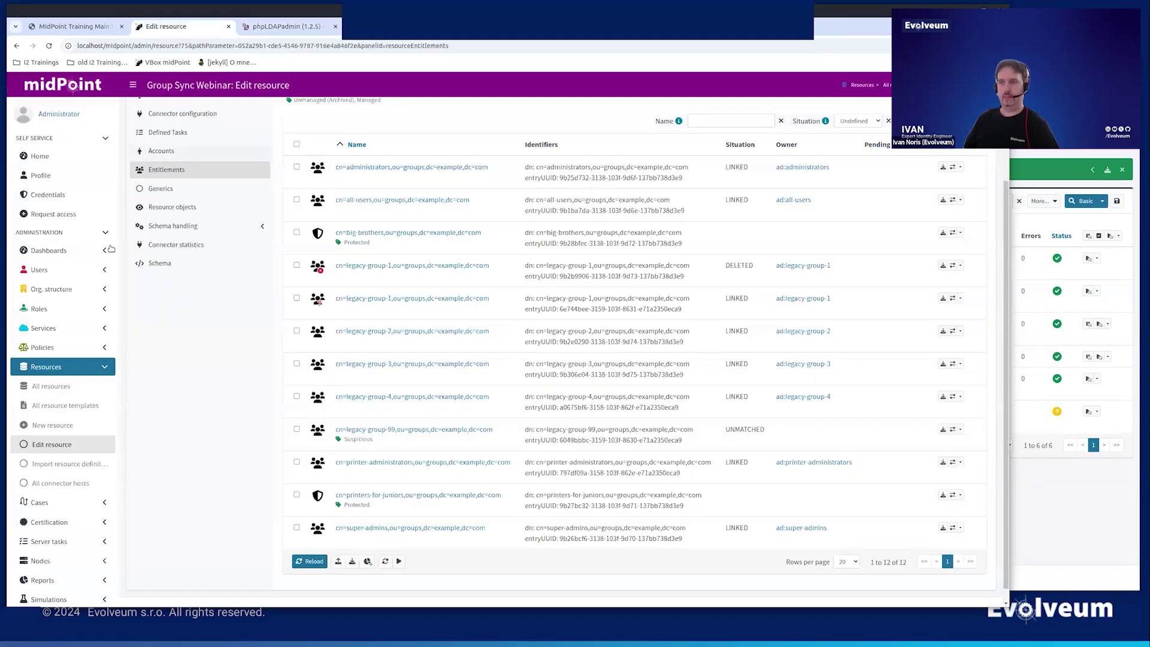
left_click(85, 272)
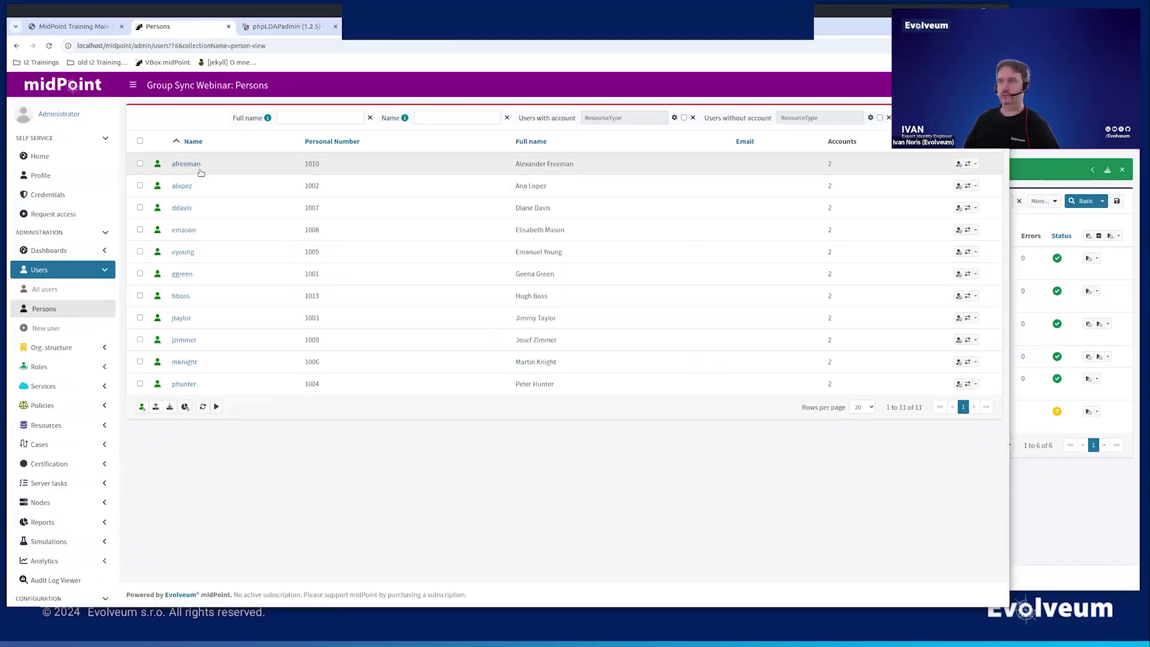
left_click(199, 170)
left_click(258, 279)
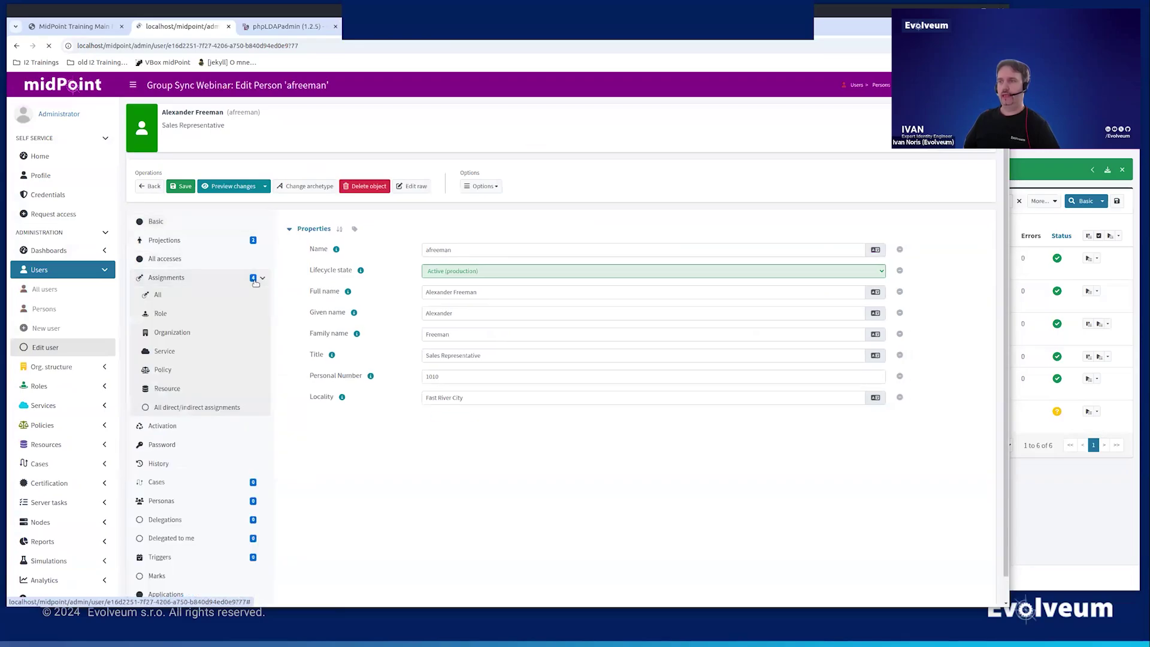
left_click(252, 294)
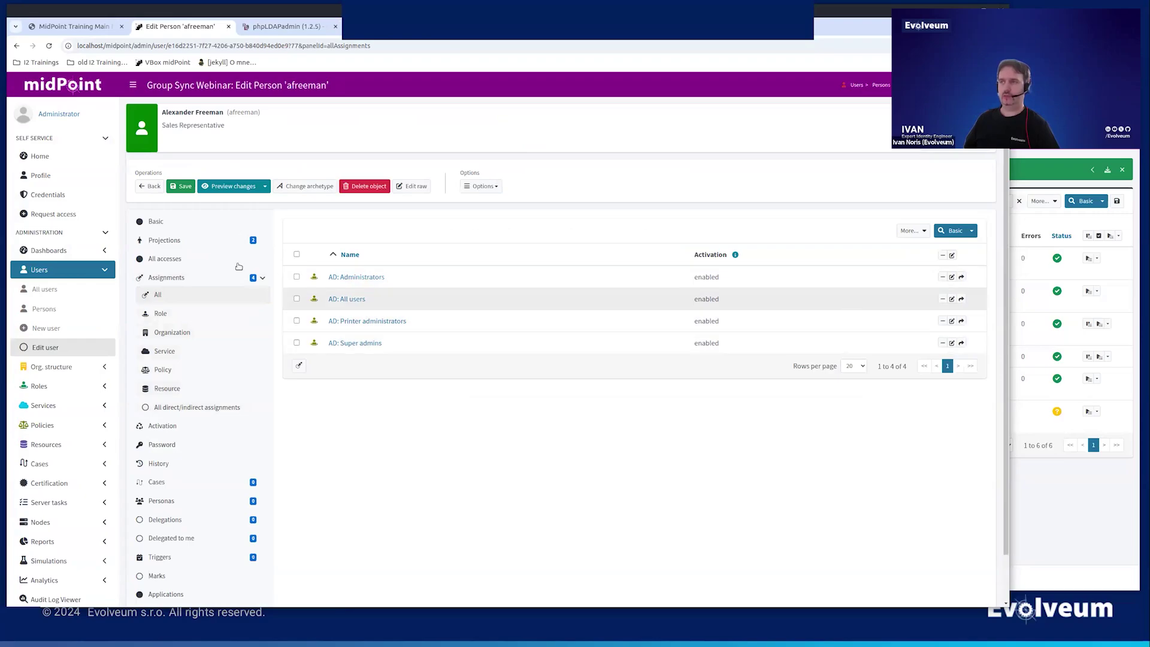
left_click(171, 240)
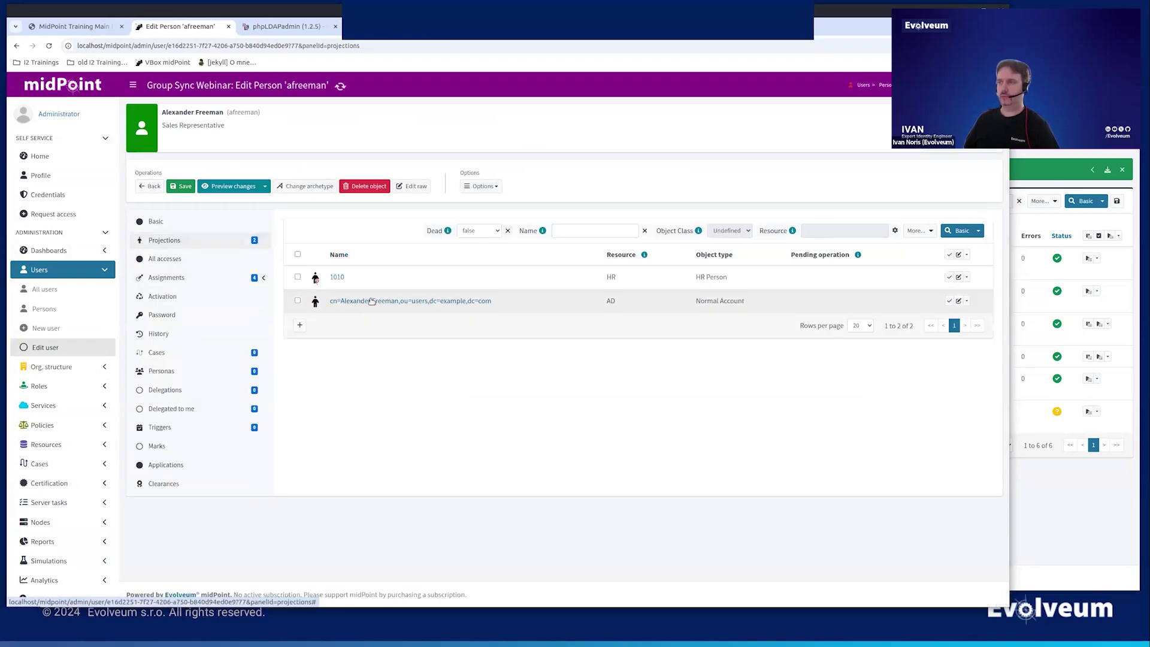
left_click(370, 301)
left_click(341, 276)
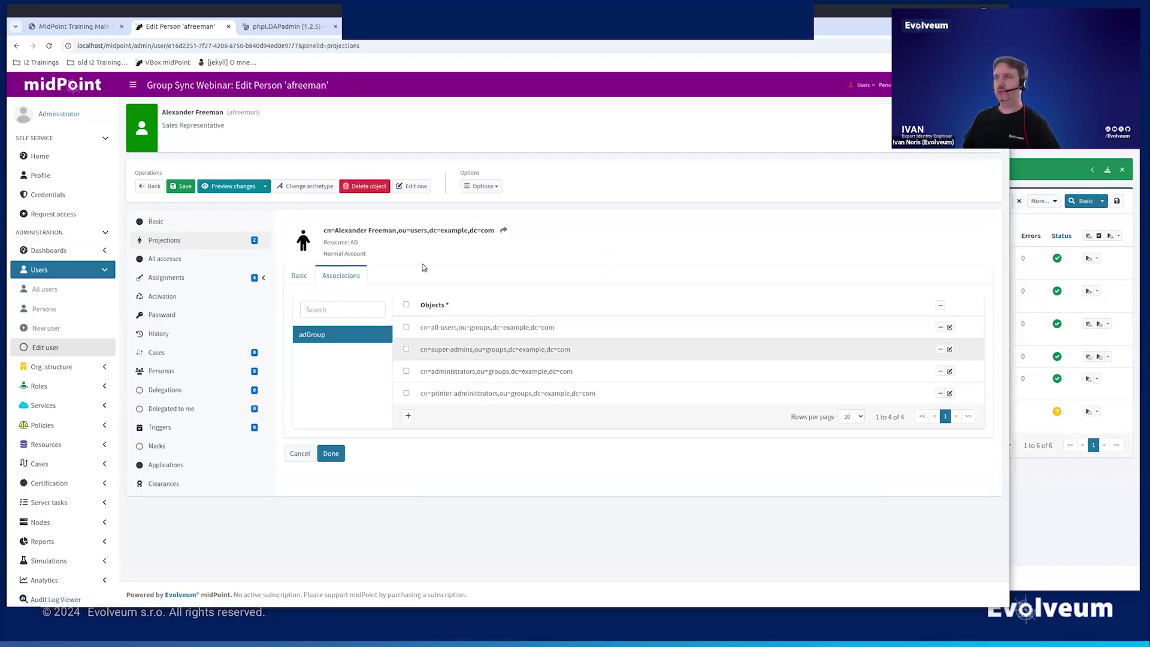
- Switch to phpLDAPadmin and remove the same person from the members of the all-users group, saving the change
left_click(272, 27)
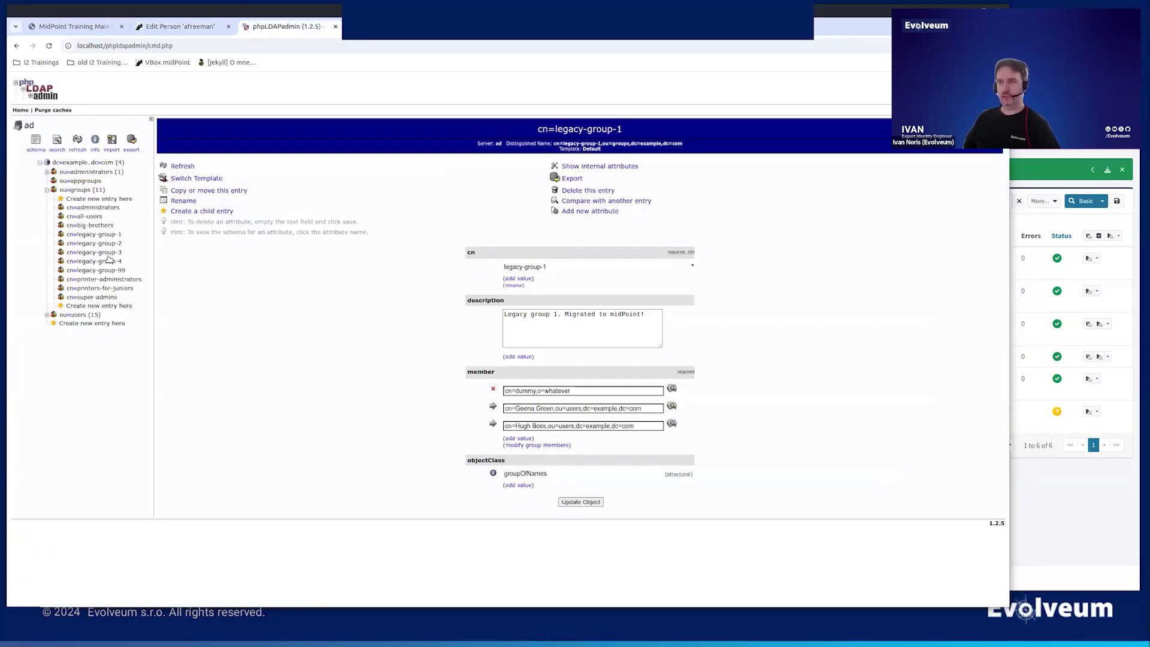
left_click(75, 217)
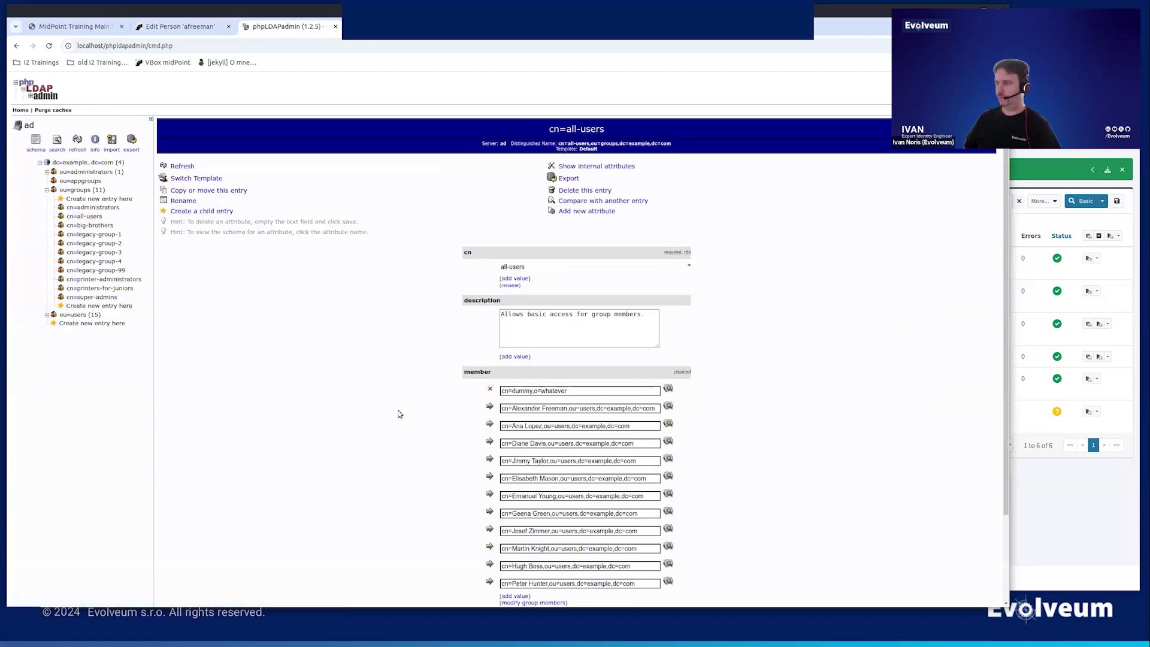
scroll(495, 514, "down", 2)
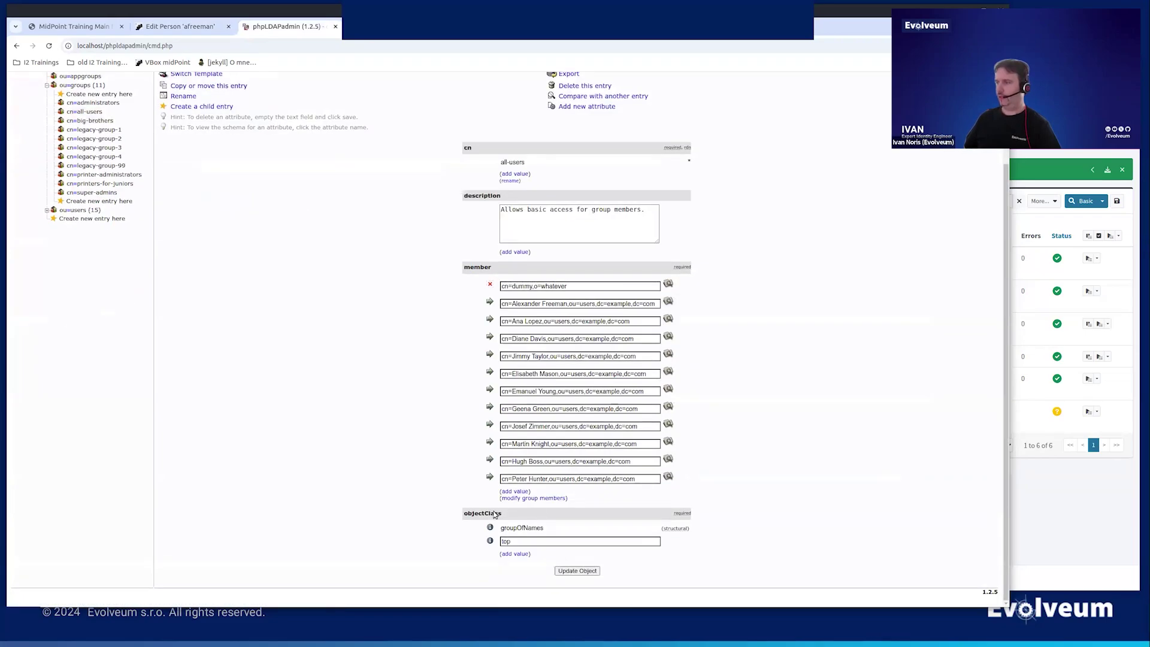
left_click(563, 499)
left_click(363, 193)
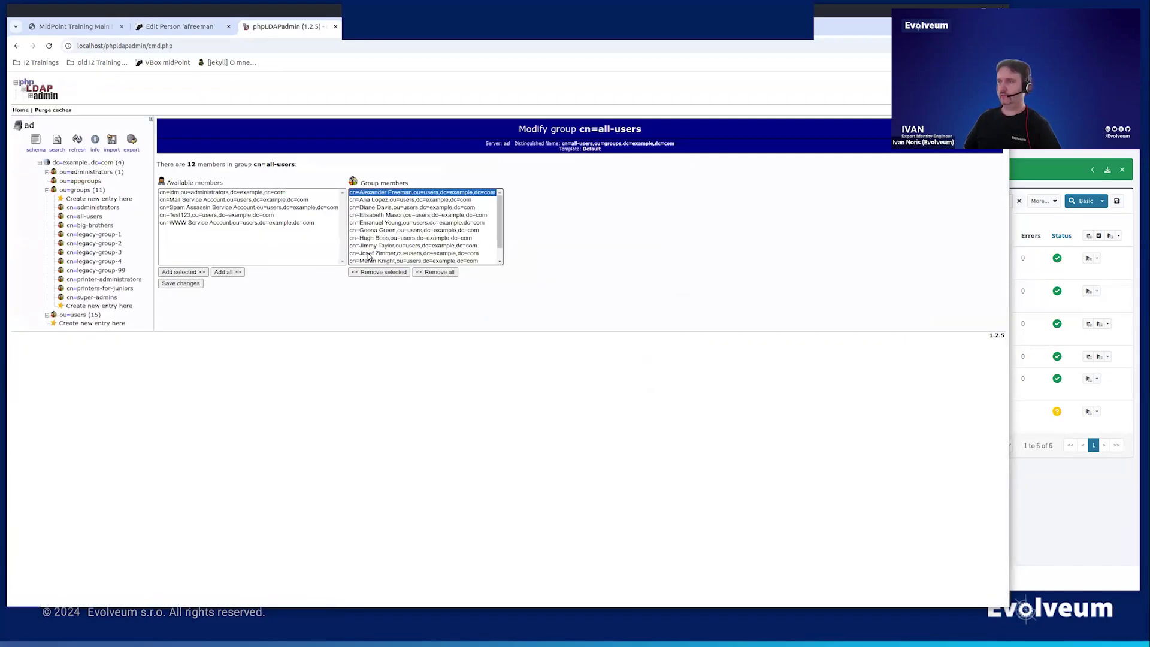
left_click(369, 272)
left_click(190, 287)
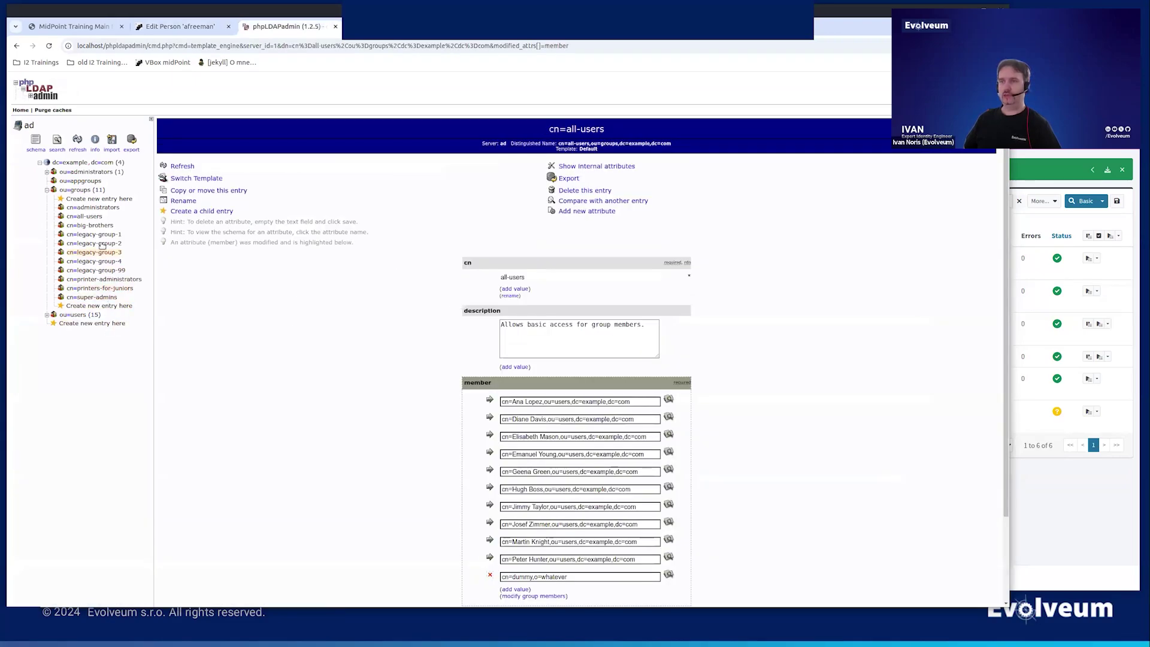
- Add the same person to the members of the big-brothers group and save the membership change
left_click(96, 226)
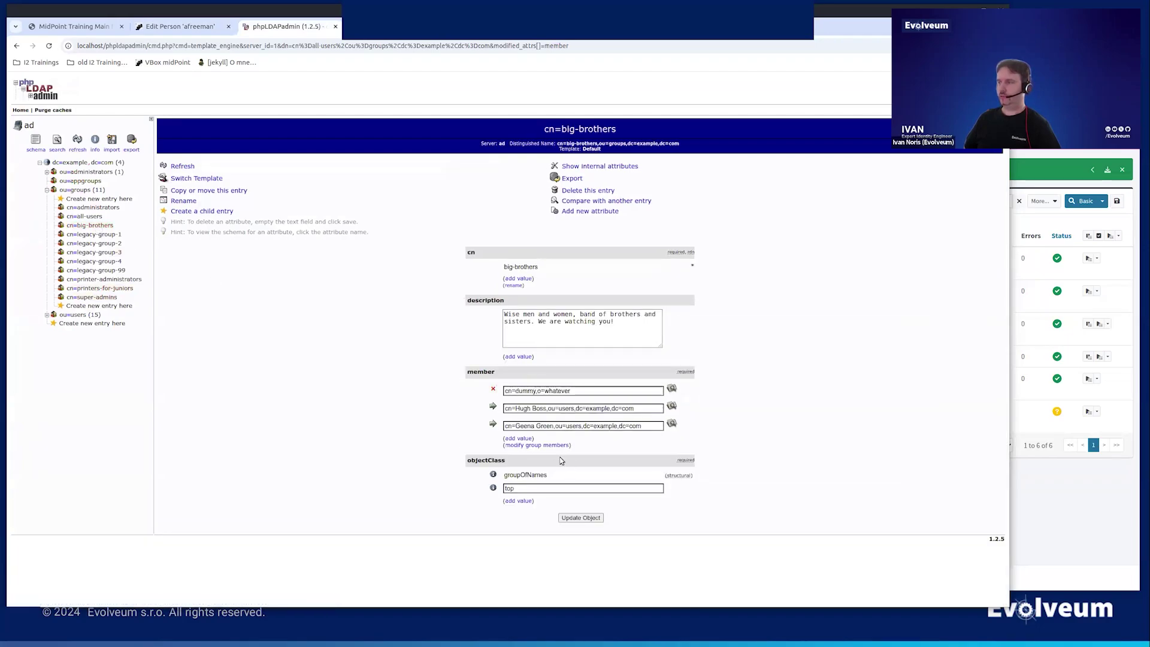
left_click(554, 445)
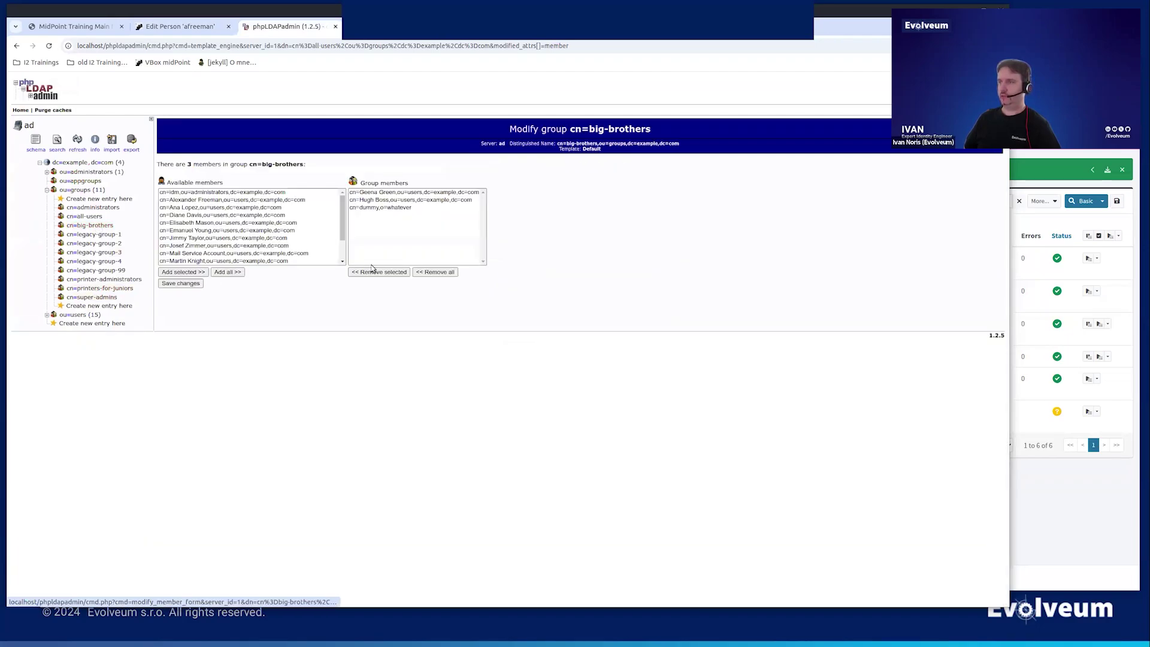
left_click(208, 200)
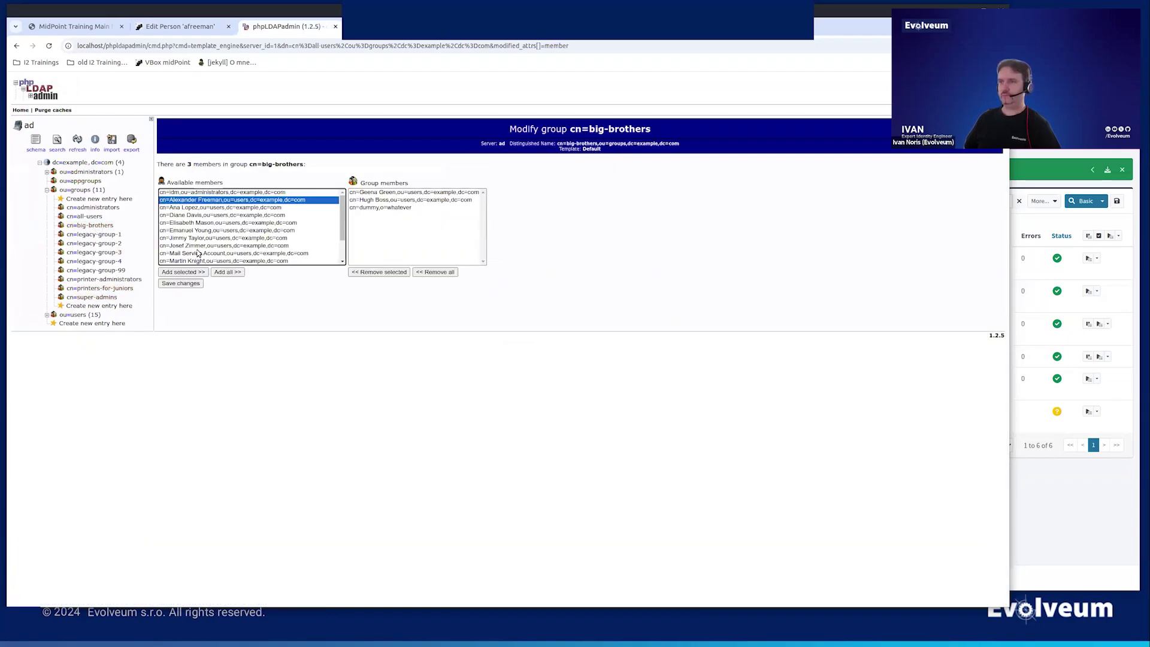
left_click(180, 284)
left_click(551, 225)
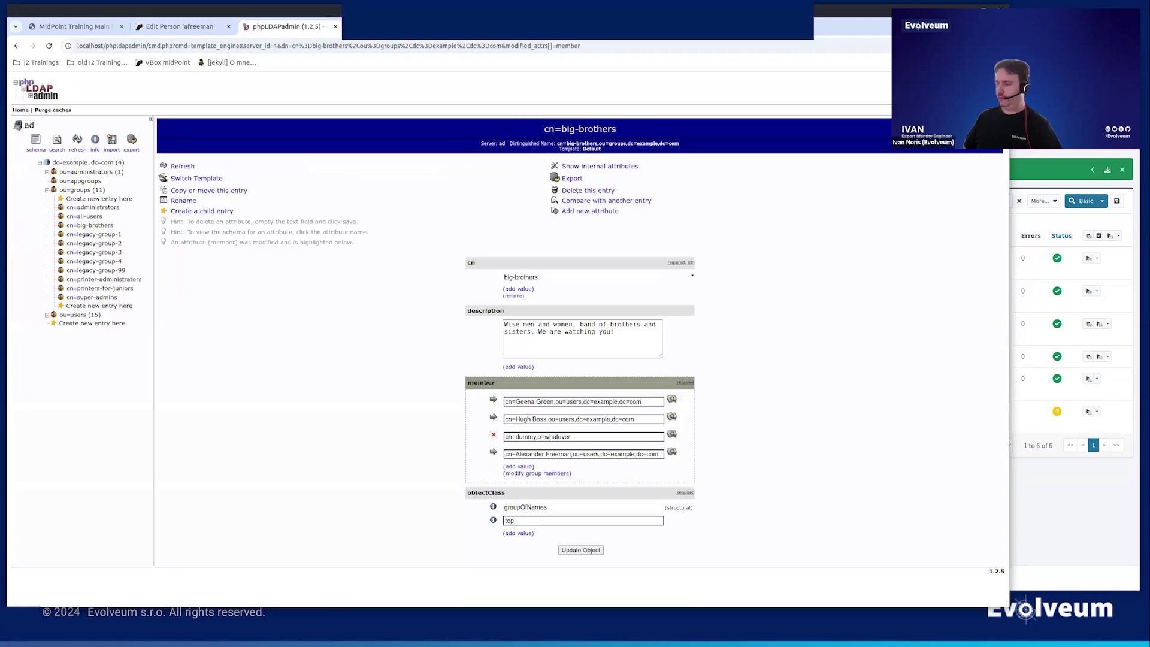
- Go back to the midPoint reconciliation tasks and rerun "Reconciliation with AD accounts (real)"
left_click(1055, 495)
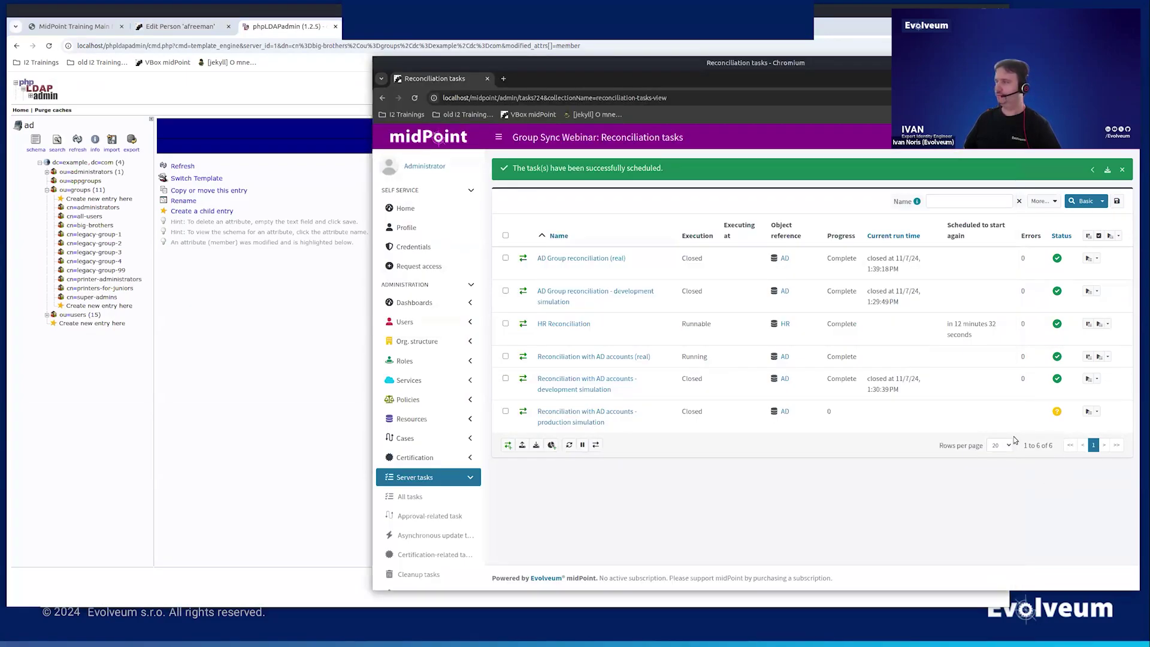
left_click(1099, 358)
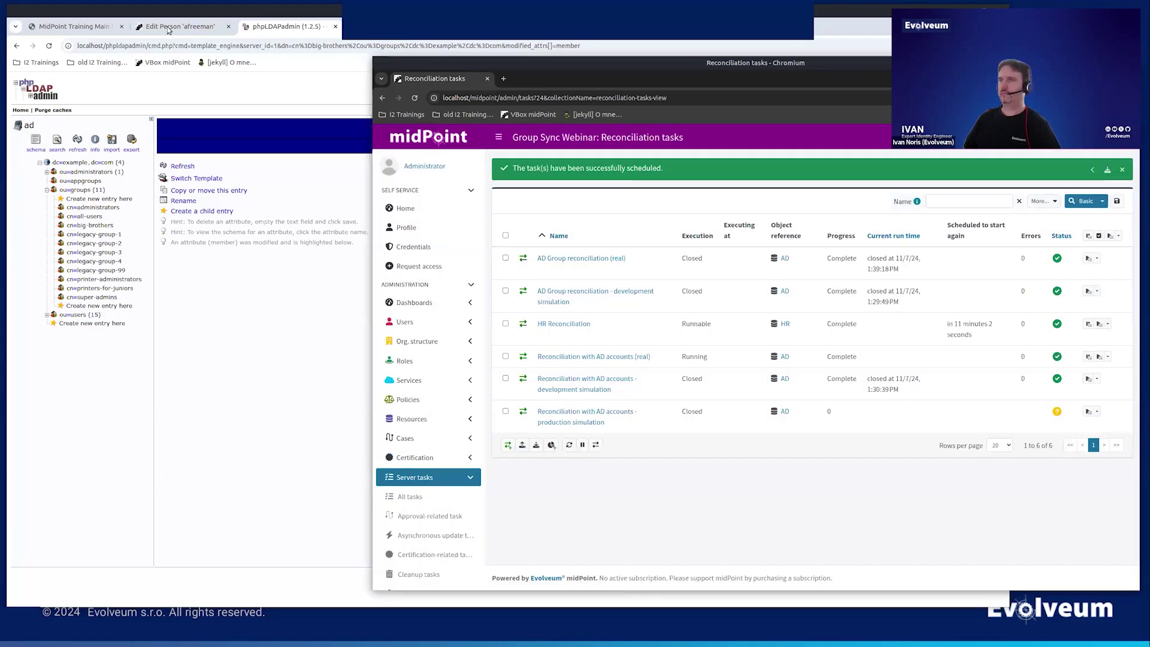
- Return to the midPoint window with the person details, reopen the same person from the Persons list and check all assignments
left_click(180, 27)
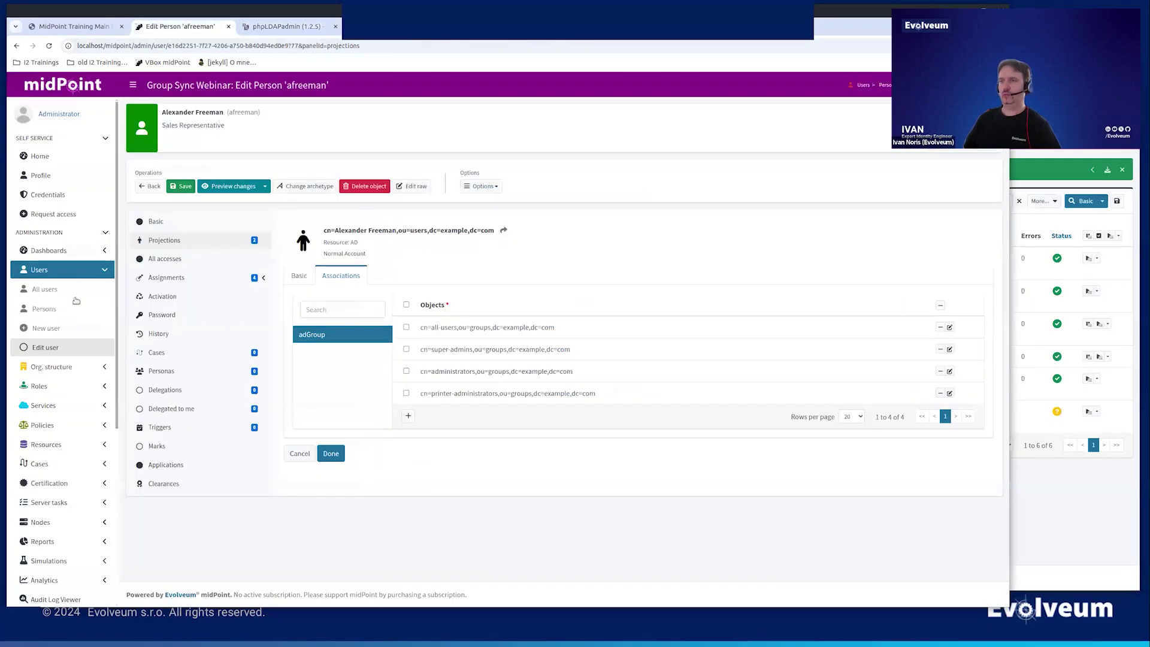
left_click(158, 240)
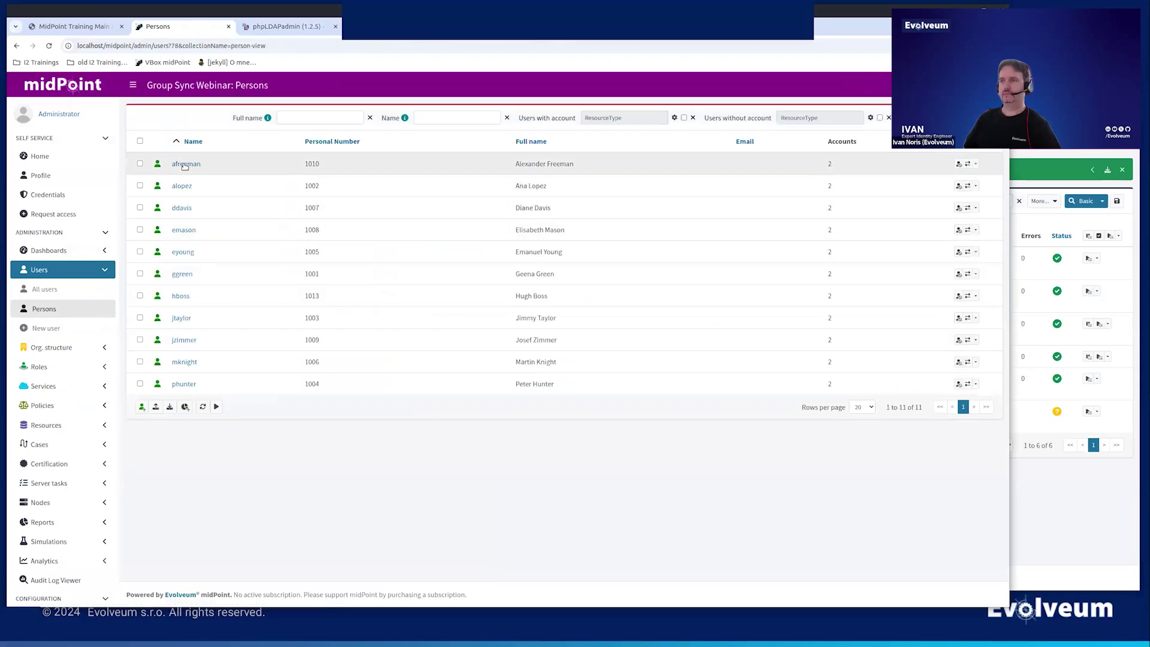
left_click(183, 165)
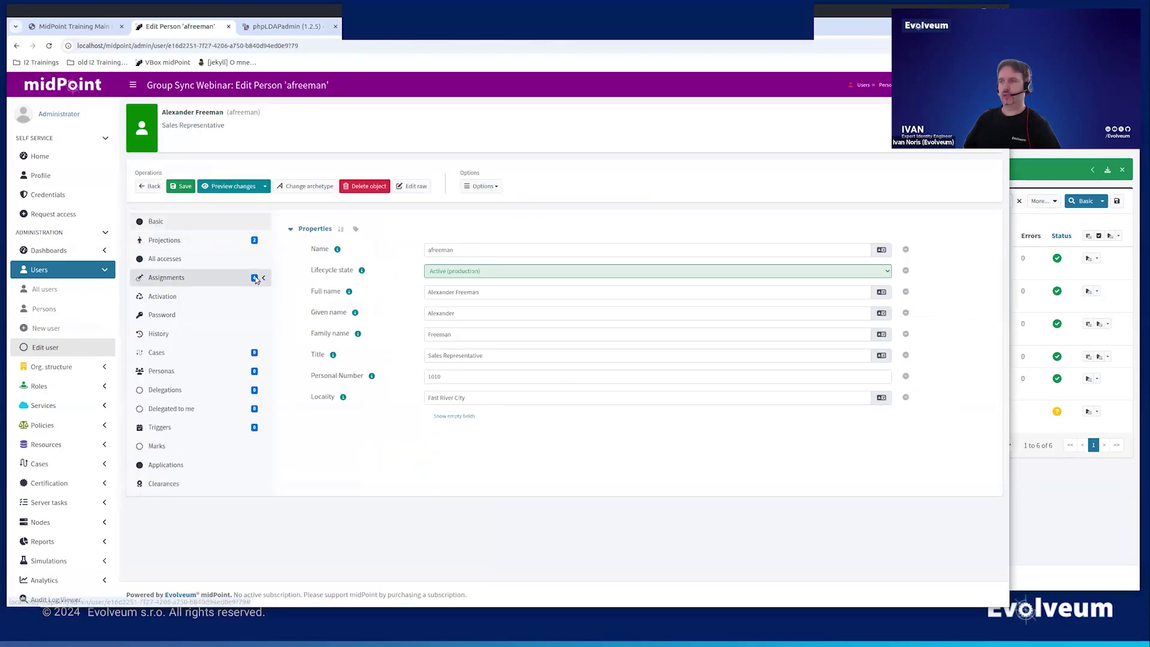
left_click(256, 278)
left_click(246, 298)
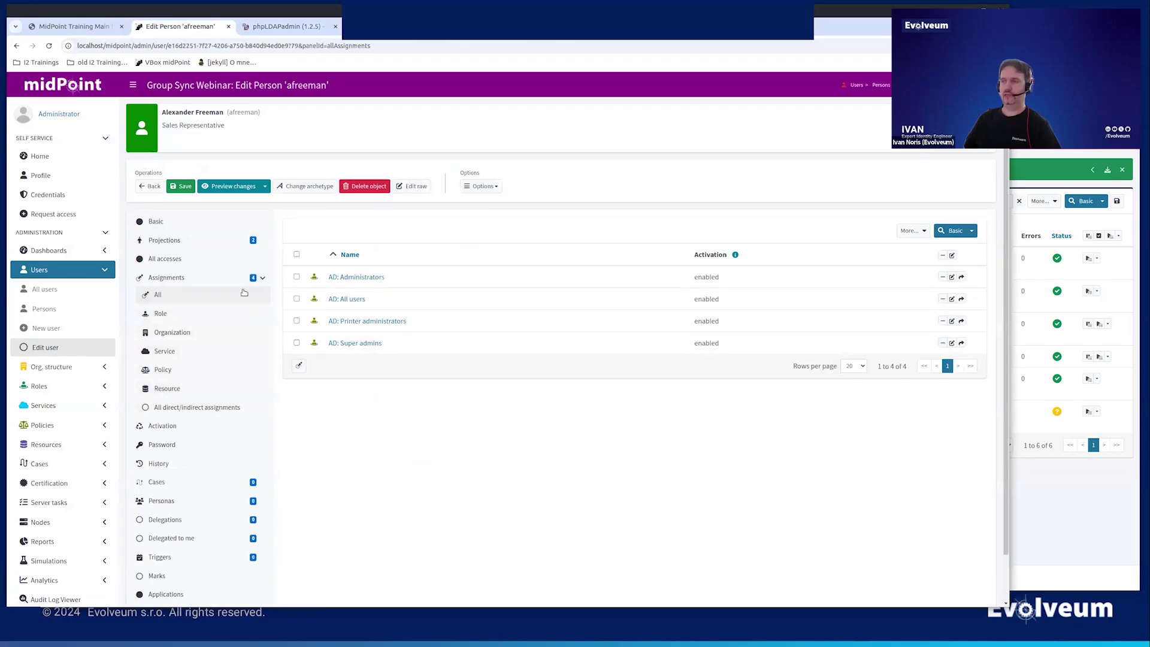
- Open the person's AD account projection and check its adGroup associations for the all-users and big-brothers groups
left_click(238, 241)
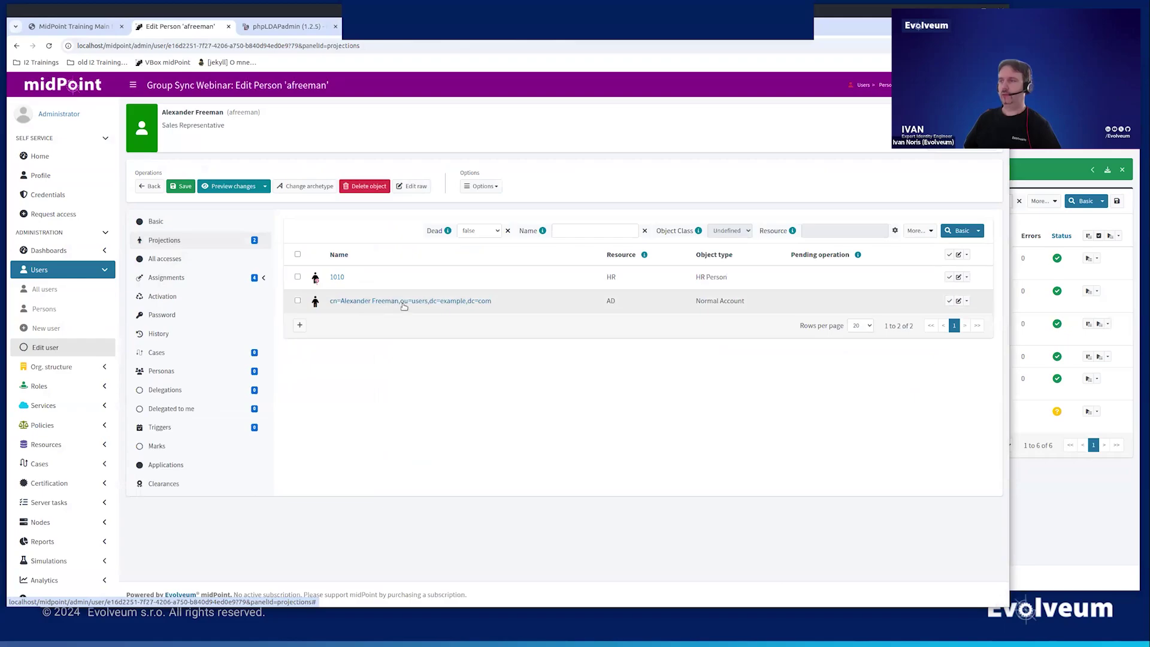
left_click(400, 302)
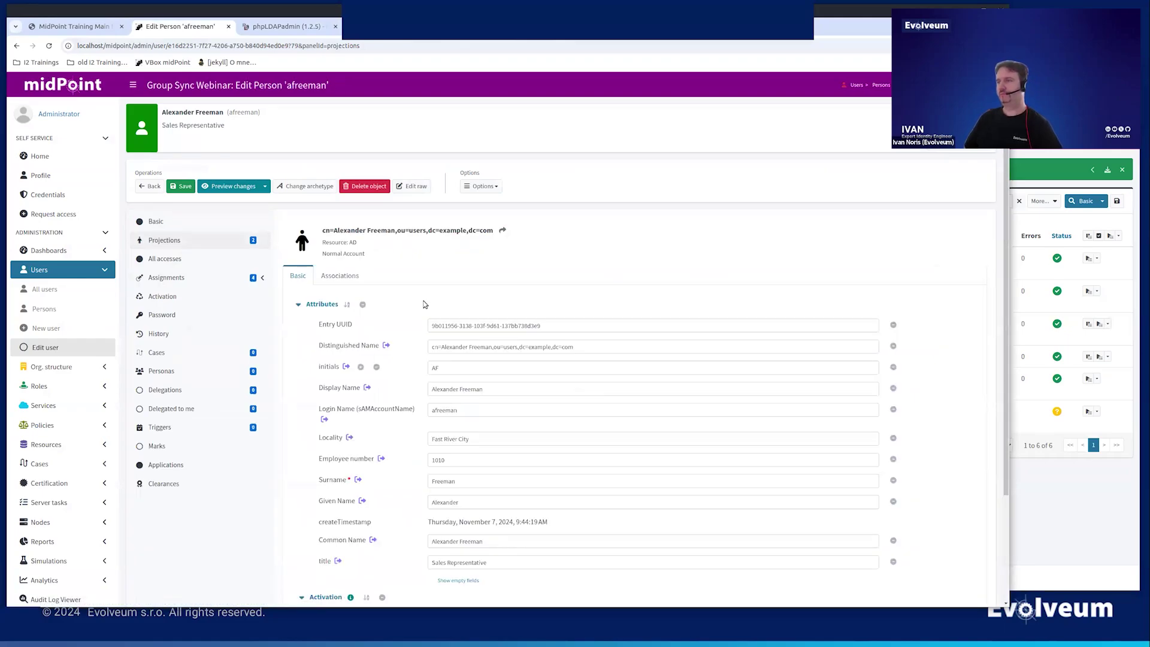
left_click(339, 277)
left_click_drag(417, 429, 566, 431)
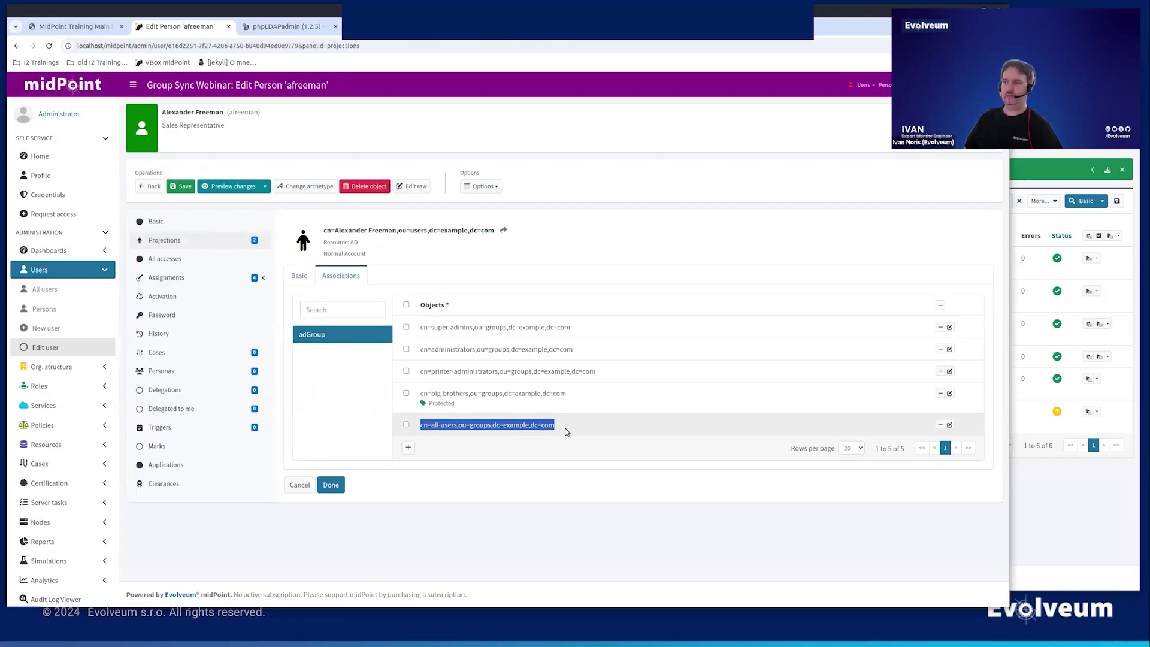
left_click_drag(430, 393, 597, 404)
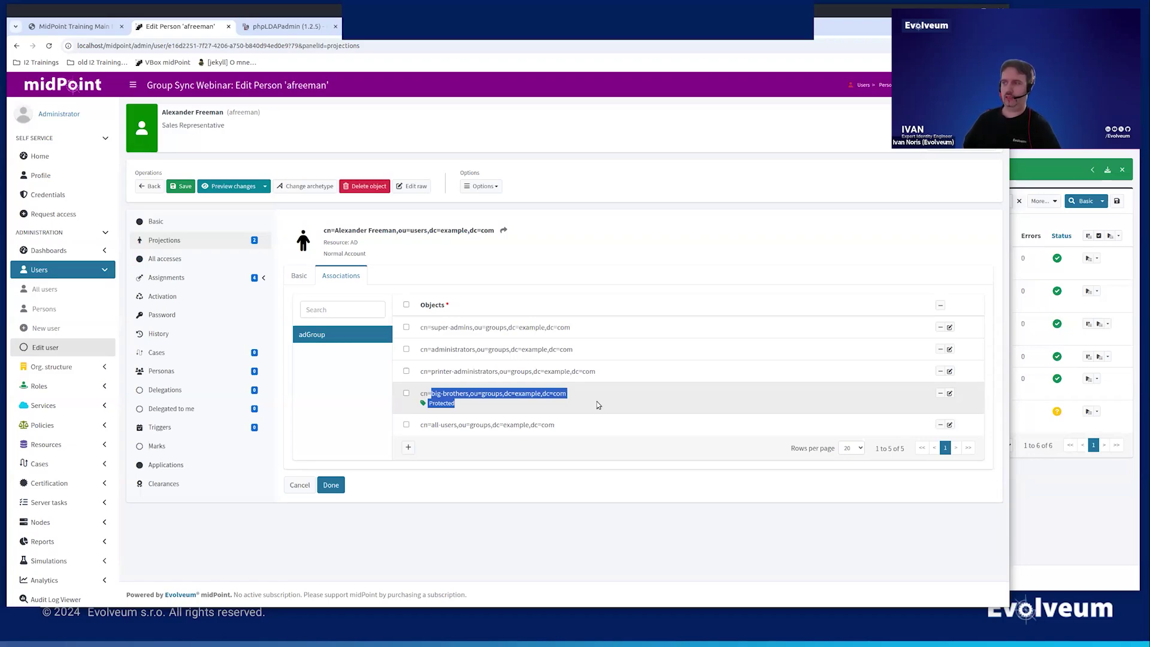
left_click(596, 401)
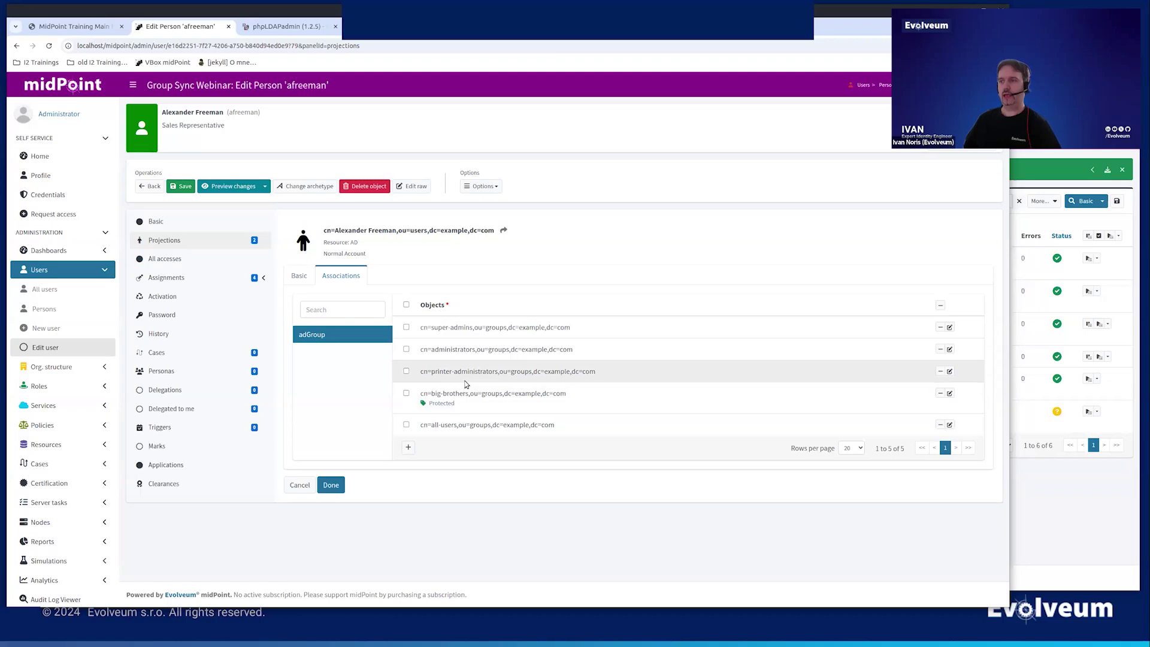
scroll(61, 440, "down", 5)
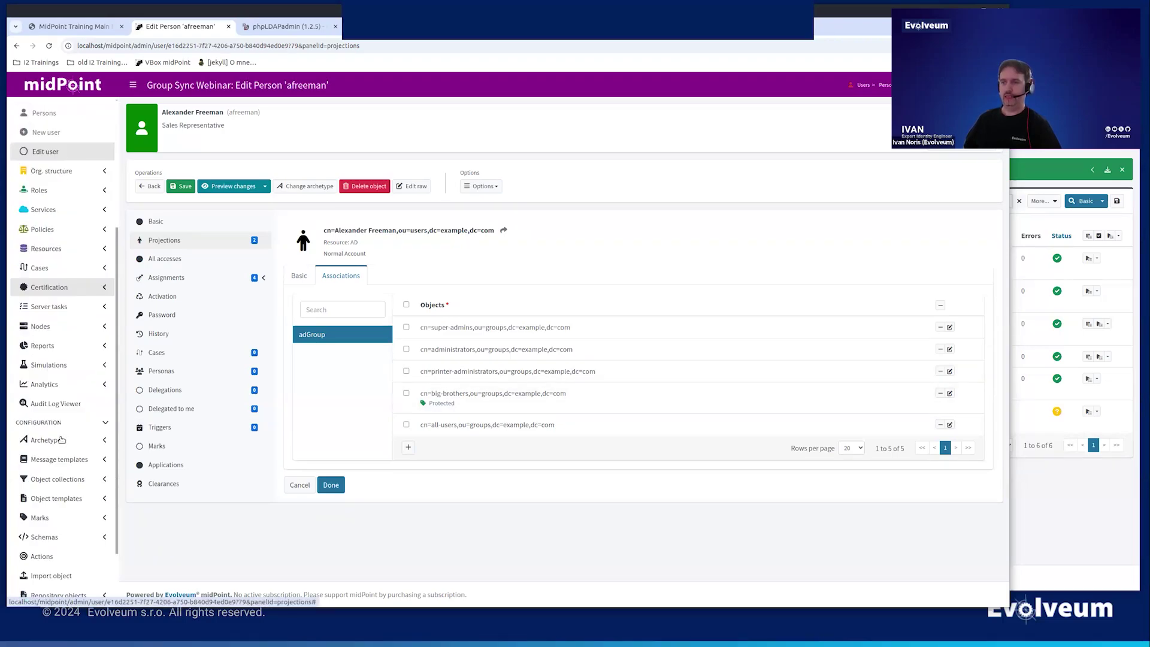
- List all archetypes, filter them by the name "person" and open the Person archetype
left_click(60, 325)
left_click(60, 345)
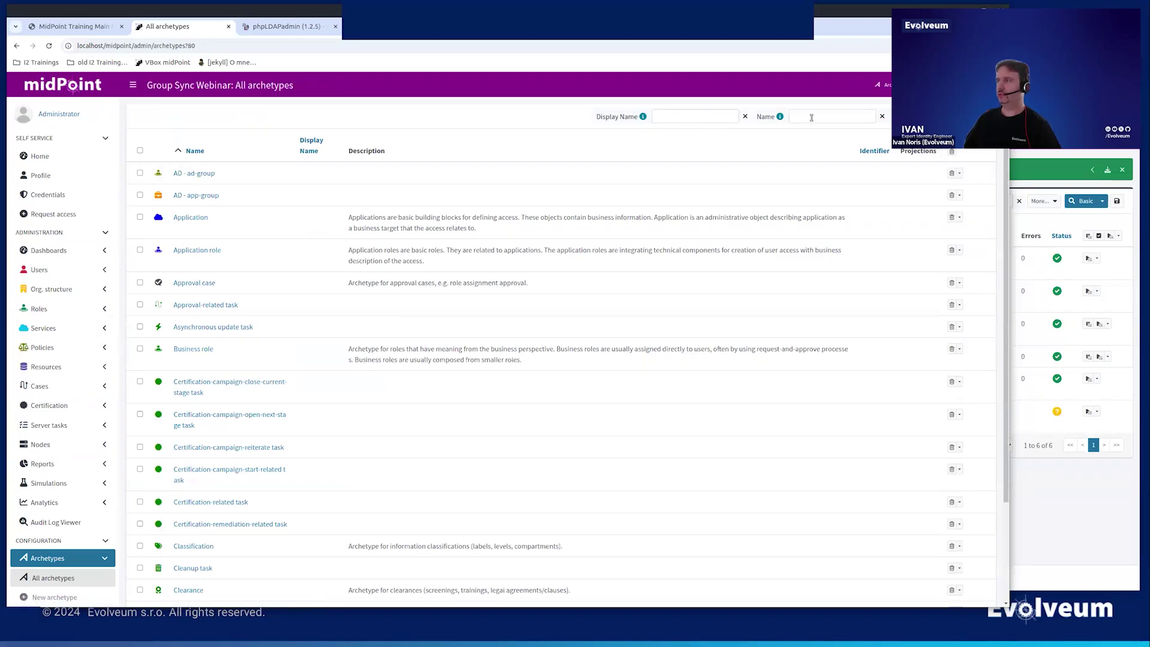
left_click(811, 117)
type("person")
key("Return")
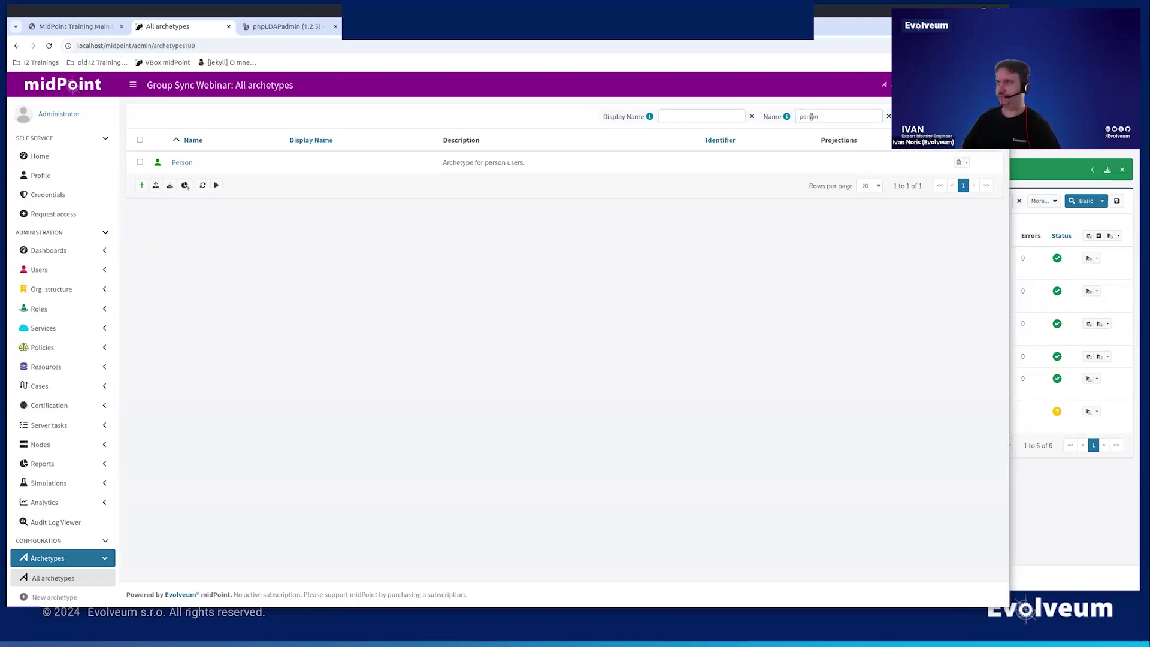
left_click(186, 162)
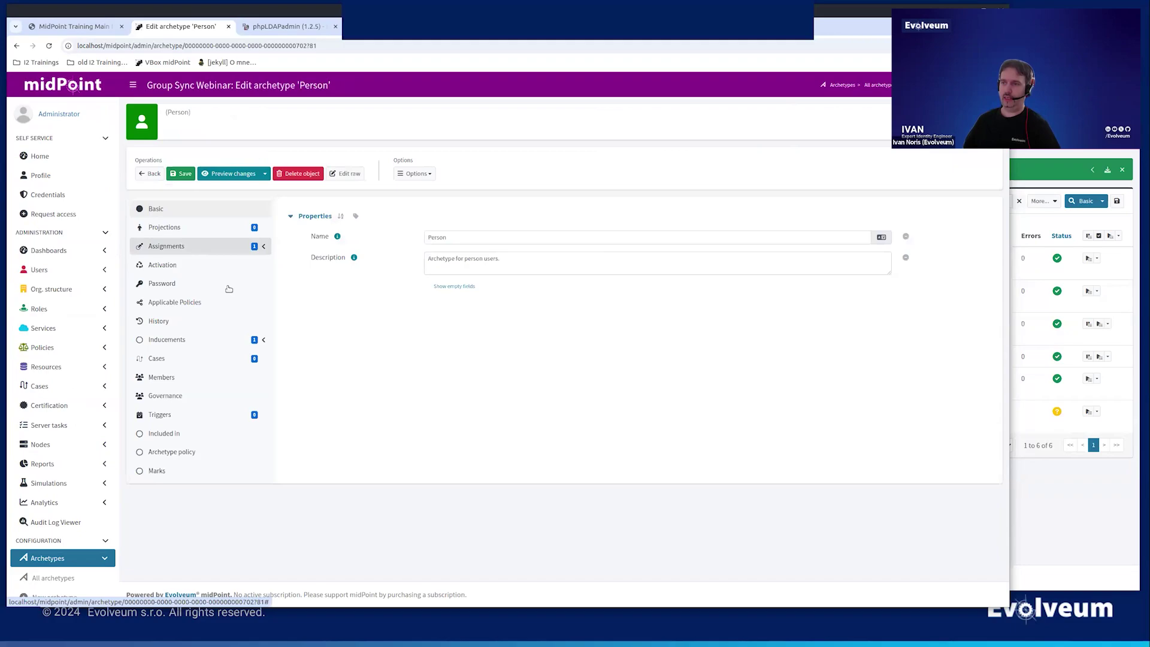
- Replace the Person archetype's AD: Normal Account inducement with an inducement of the ad:all-users role, and save the archetype
left_click(263, 340)
left_click(254, 358)
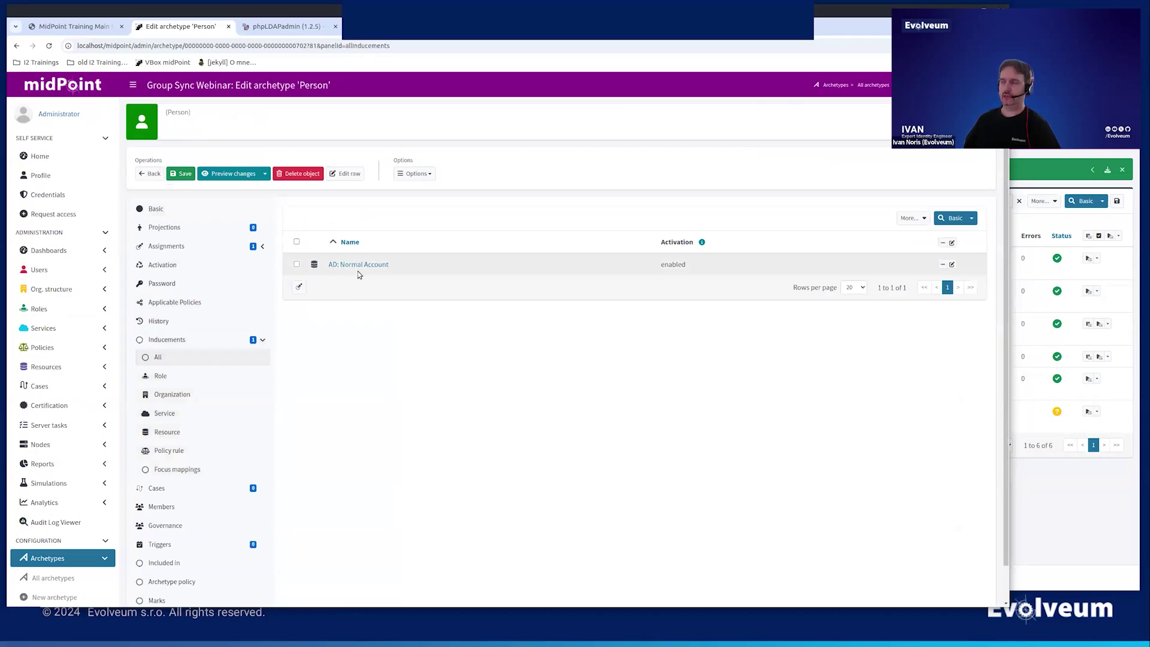
left_click(299, 287)
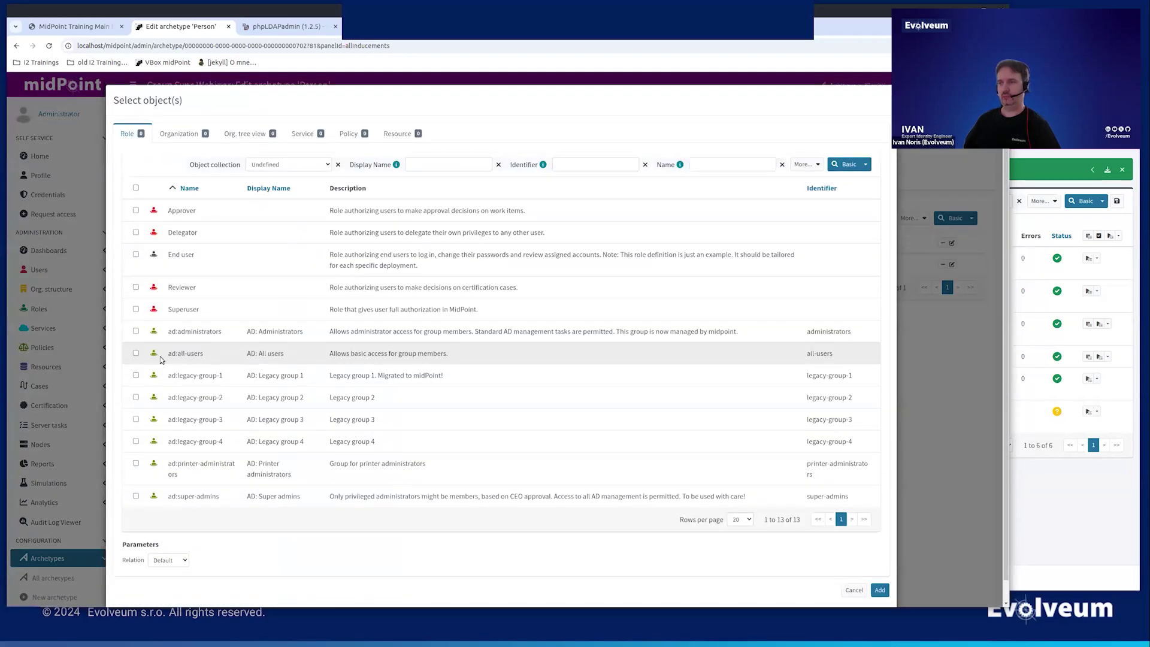
left_click(136, 353)
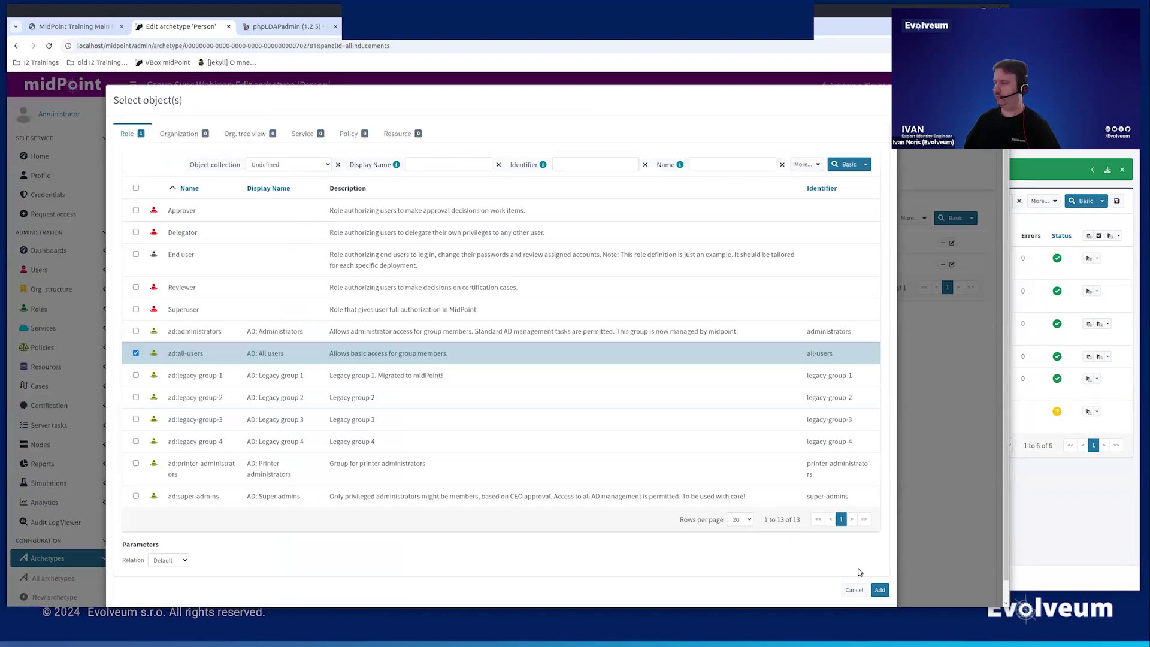
key("Return")
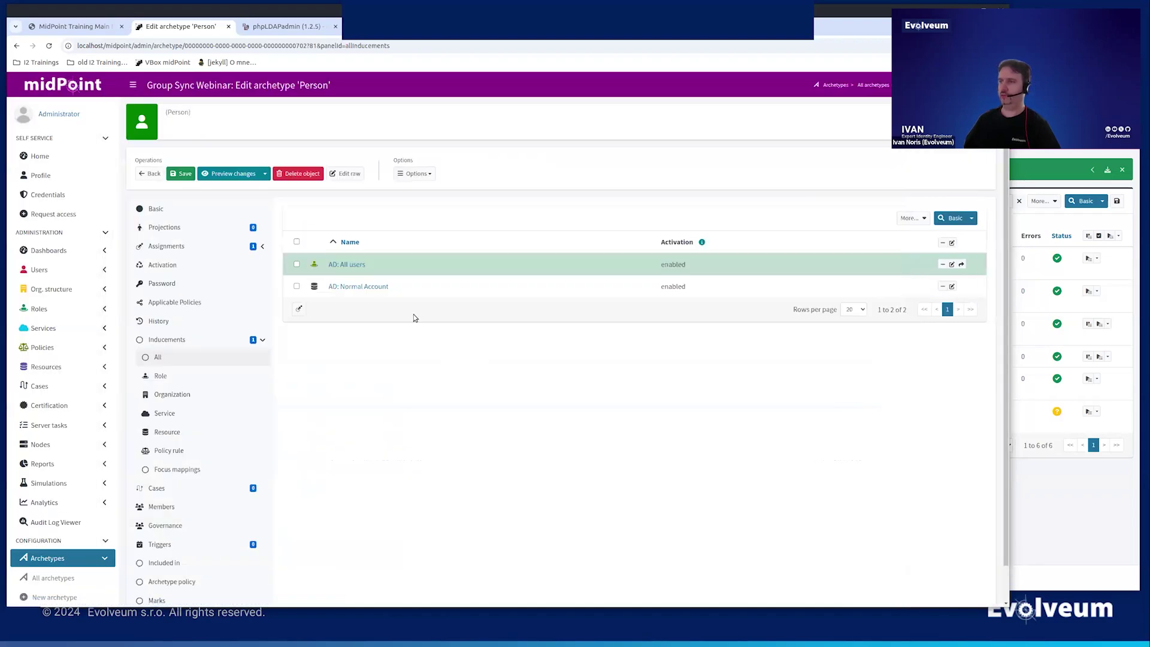
left_click(941, 287)
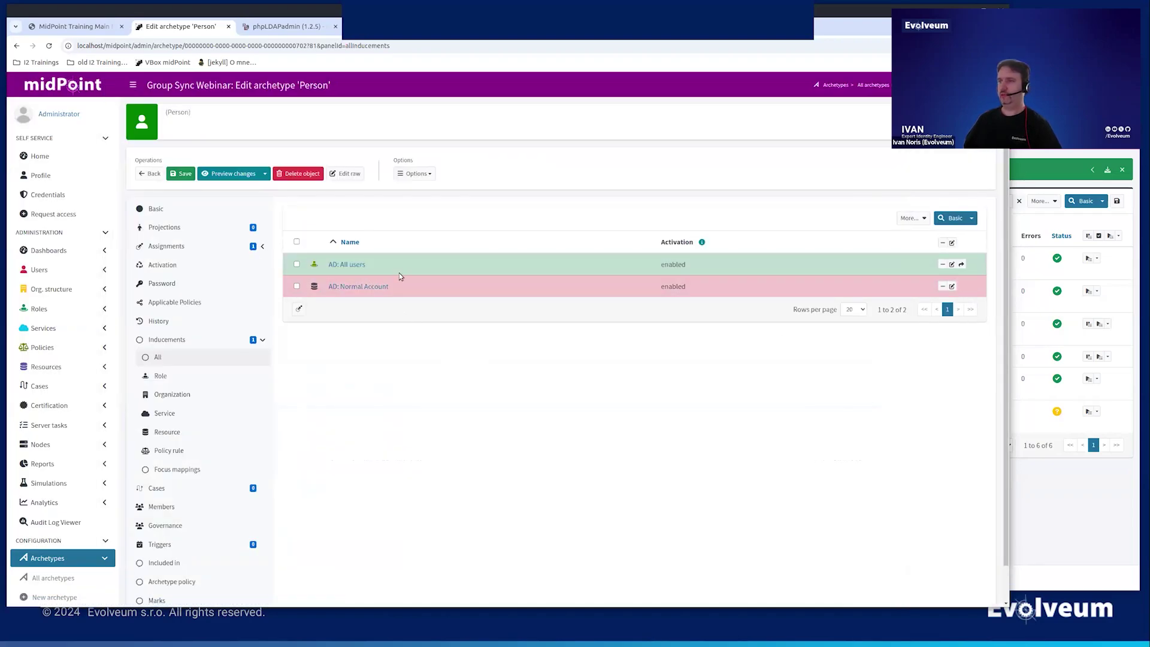
left_click(182, 173)
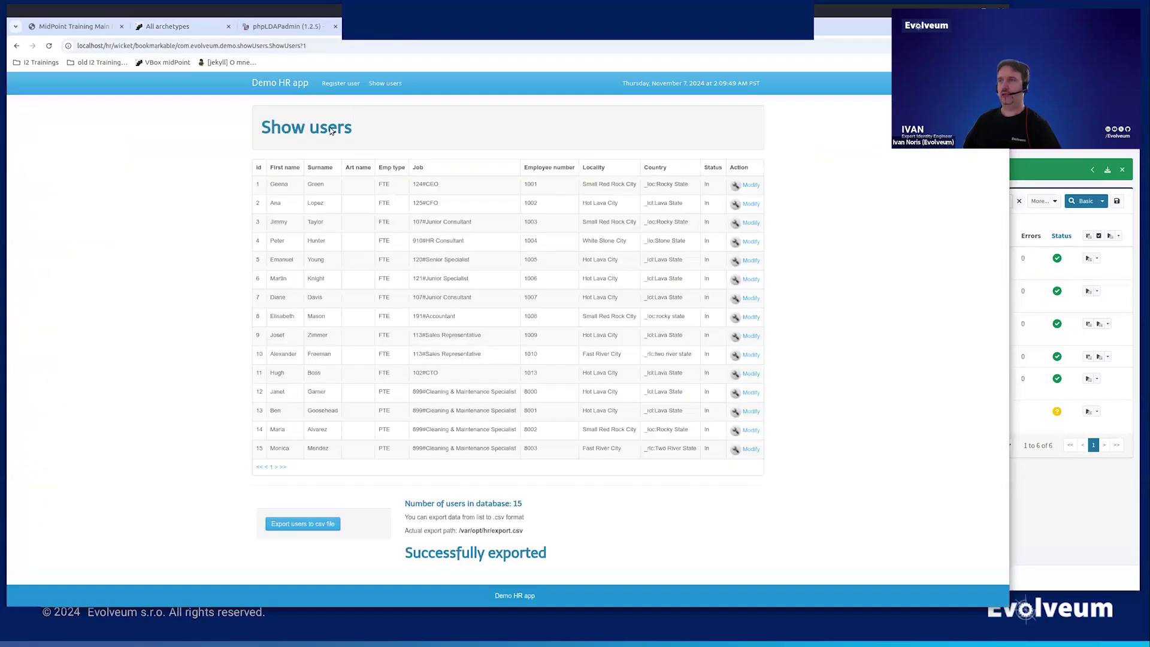
- In the Demo HR app, start registering a new user and enter the person's first name and surname
left_click(385, 83)
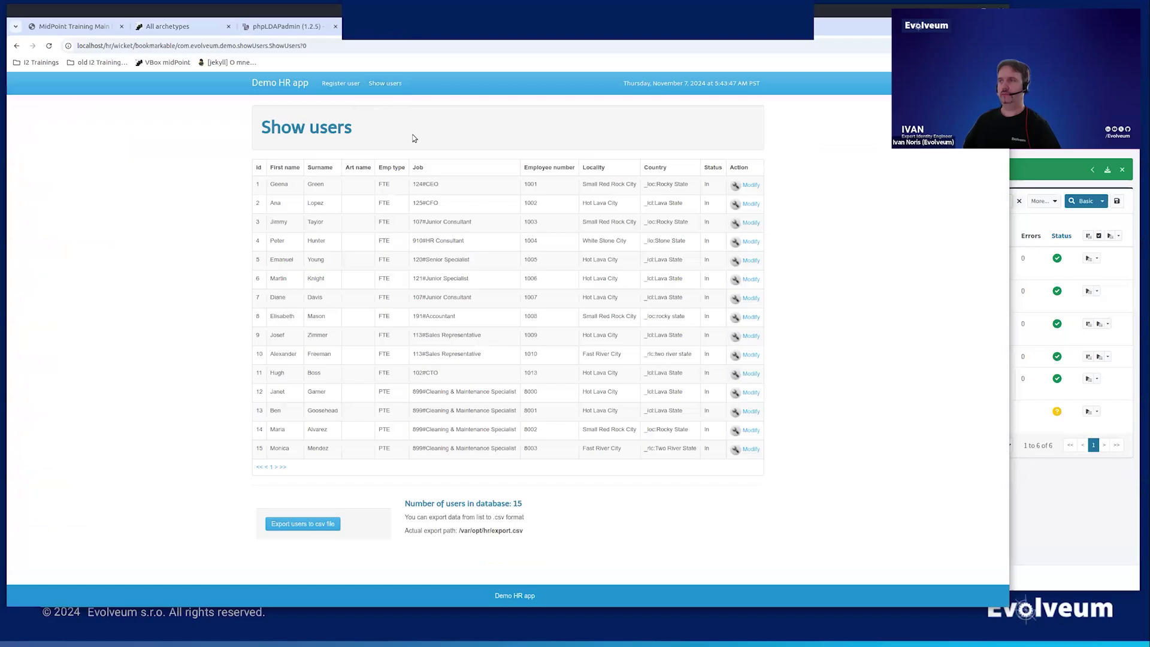
left_click(339, 85)
left_click(369, 210)
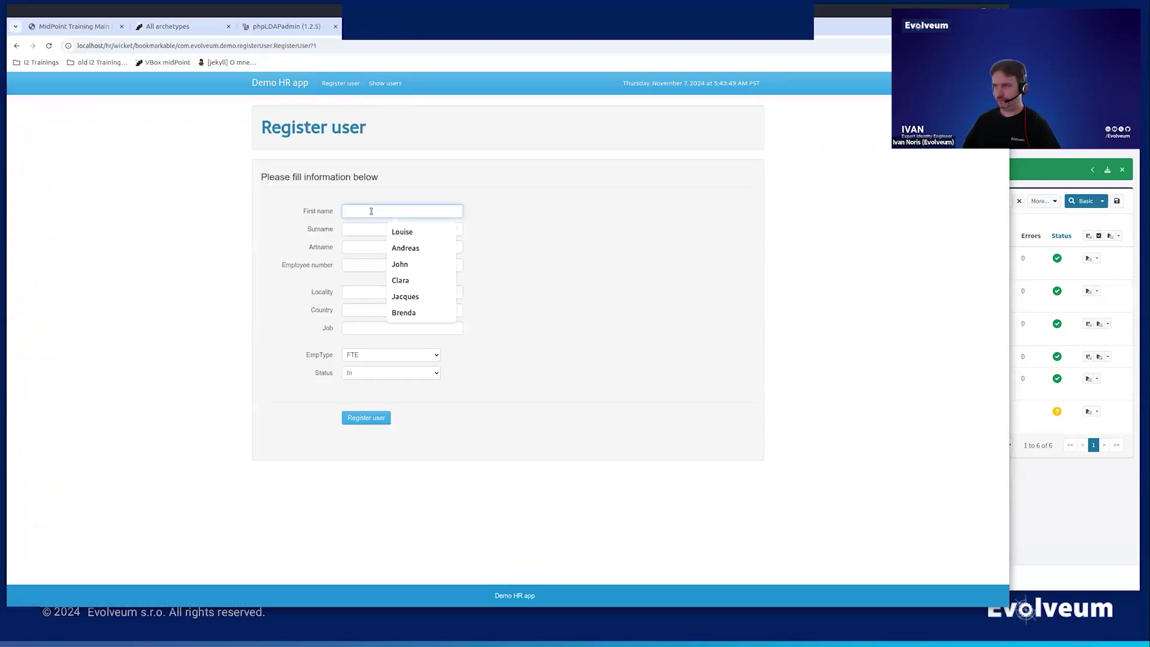
left_click(390, 231)
left_click(389, 232)
left_click(391, 250)
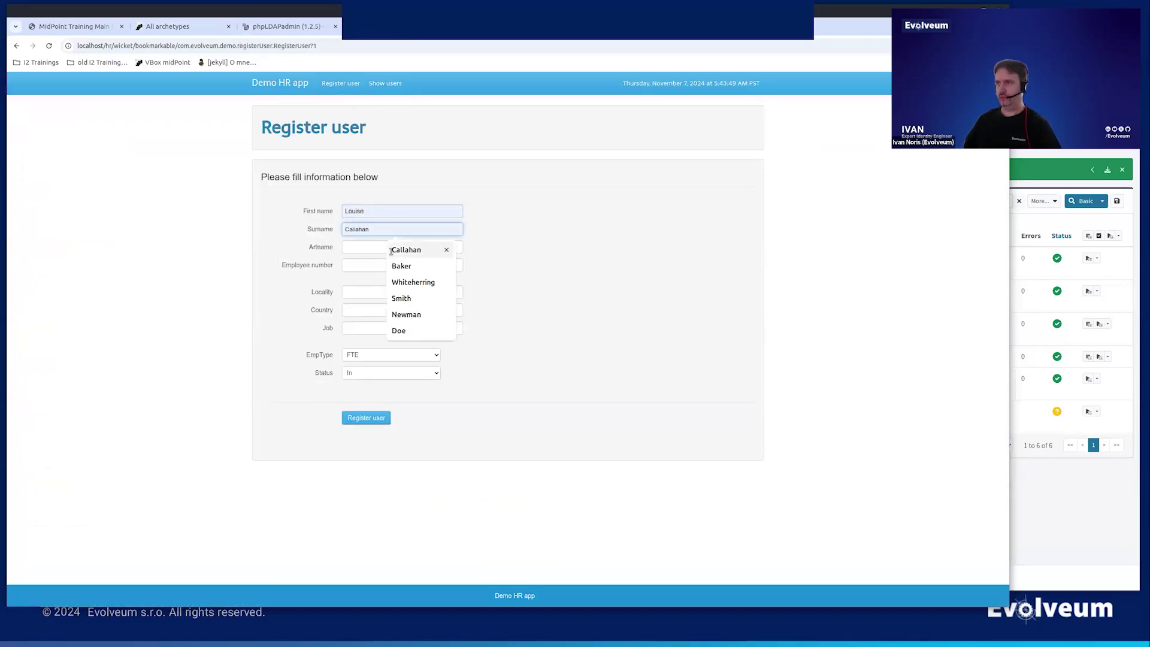
- Fill in the employee number, locality White Stone City and job 222#Export/Import Coordinator, and register the user
left_click(371, 265)
left_click(395, 287)
left_click(390, 292)
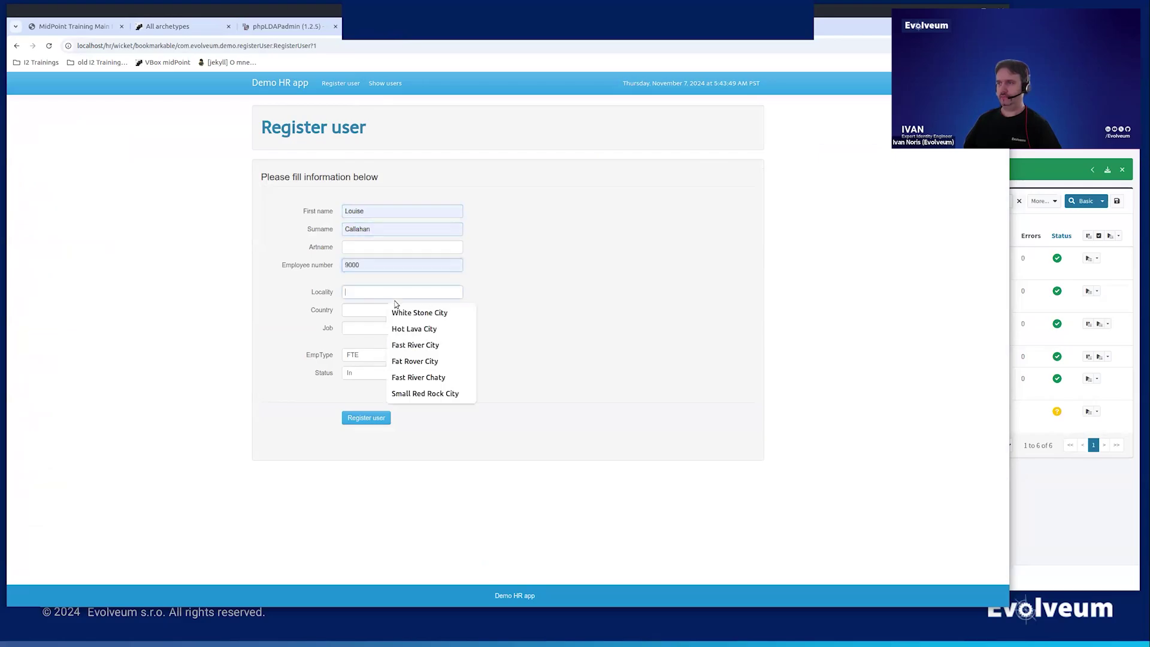
left_click(401, 306)
left_click(354, 328)
left_click(406, 350)
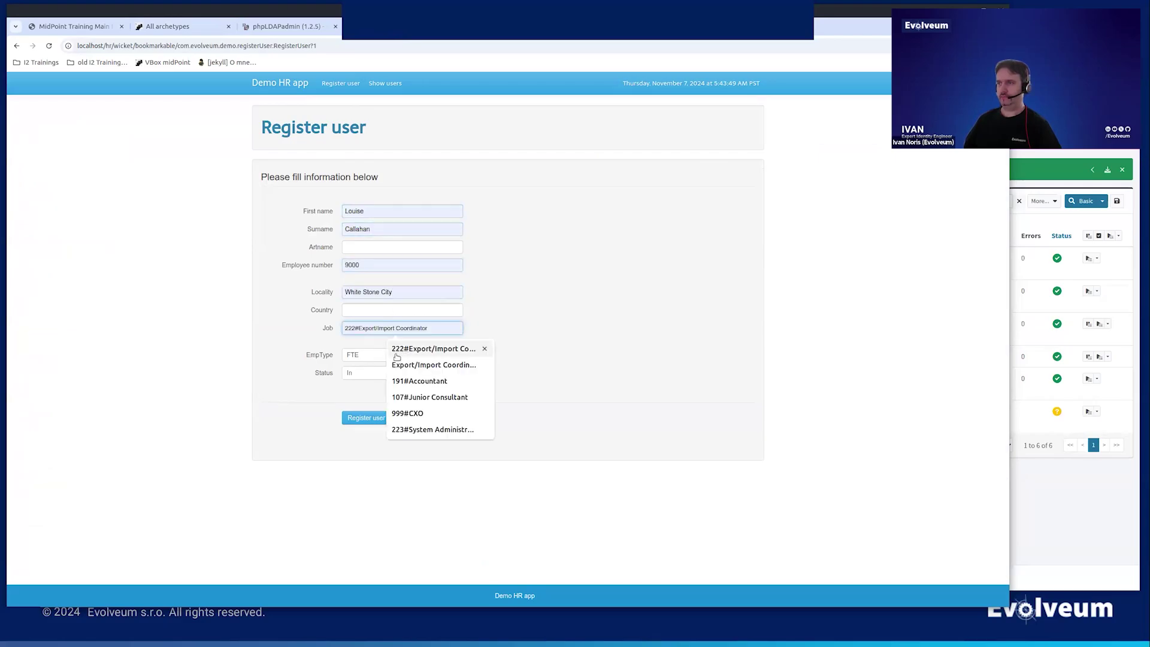
left_click(396, 356)
left_click(356, 419)
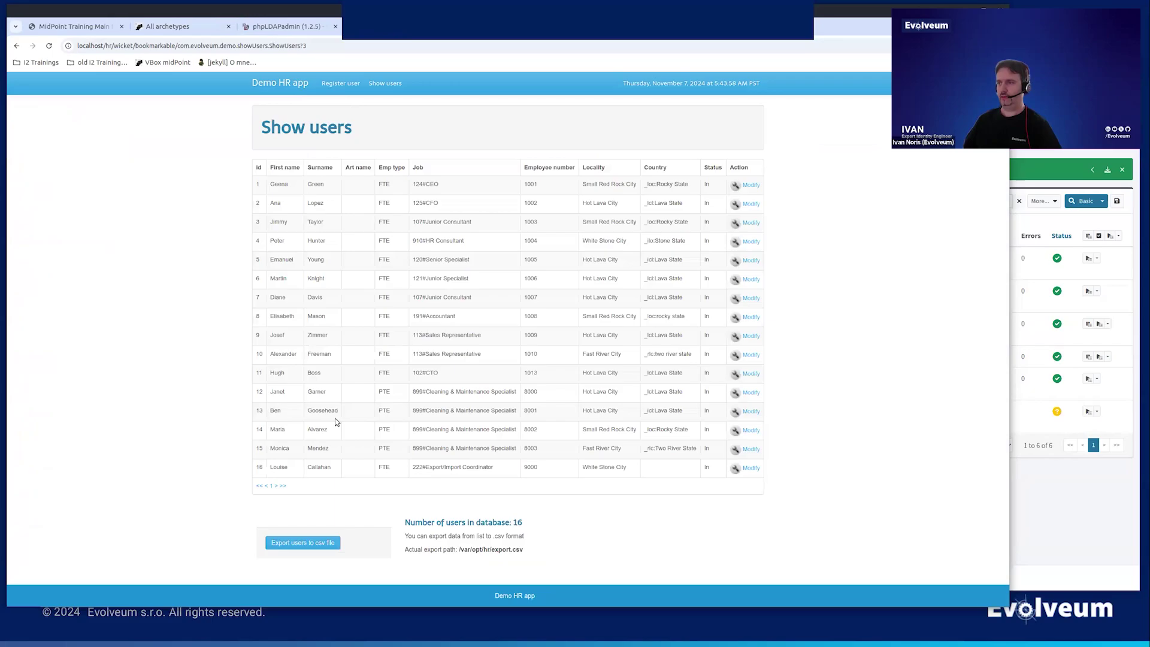
- Export the HR users to the CSV file, and run the HR Reconciliation task in the other midPoint window
left_click(313, 543)
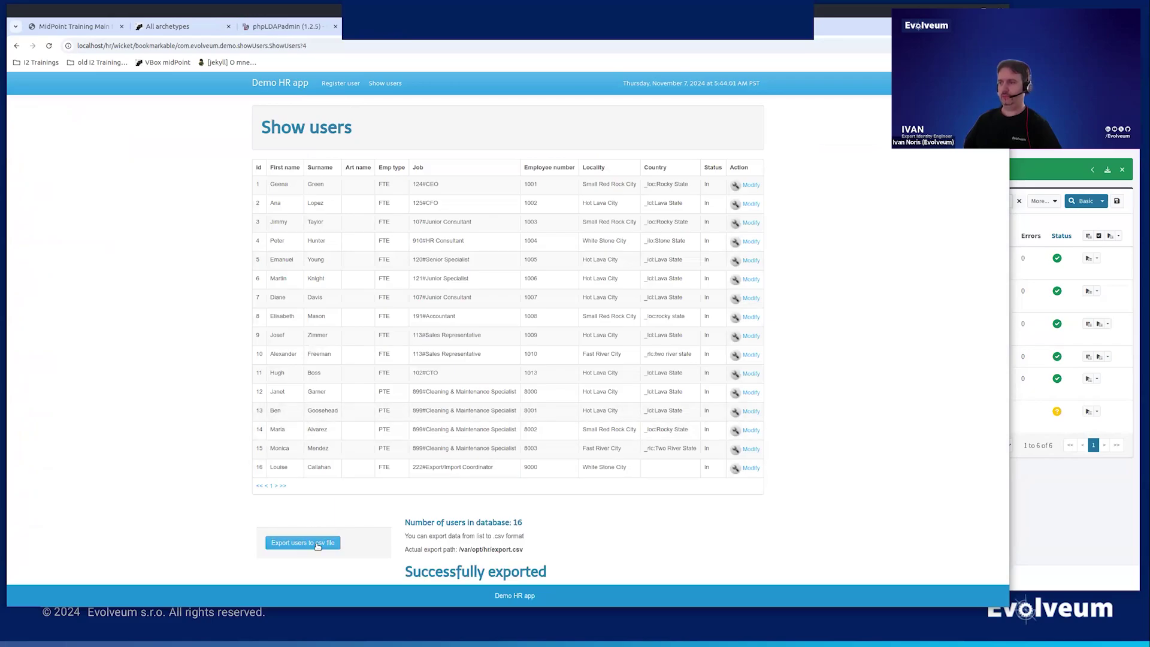
left_click(168, 26)
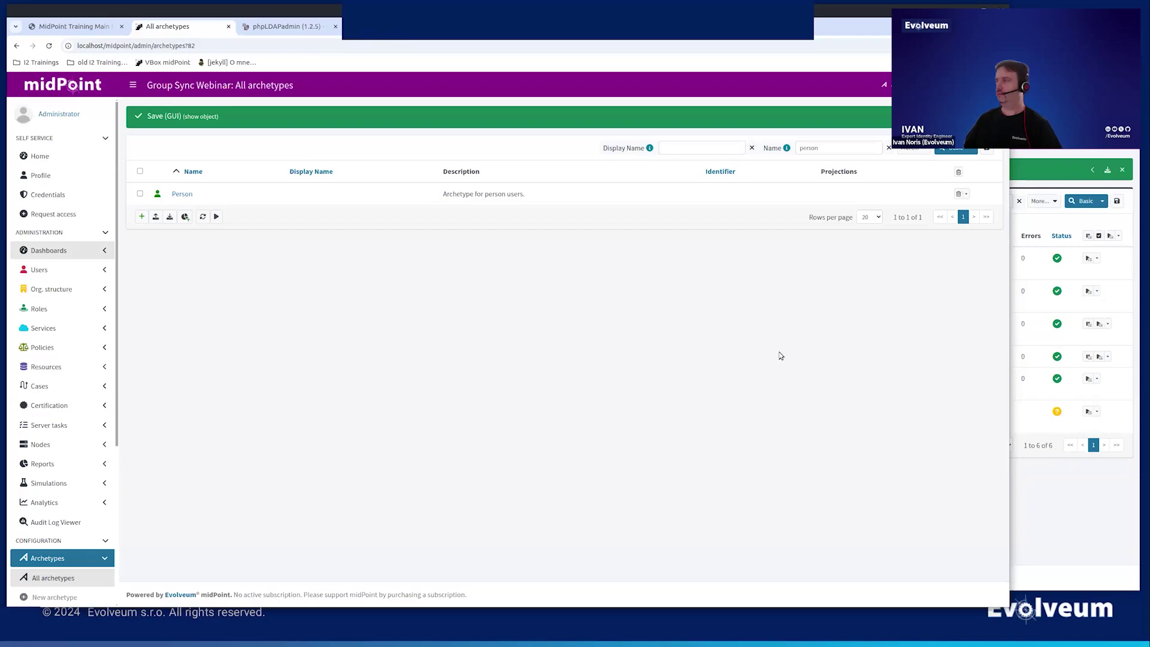
left_click(1049, 491)
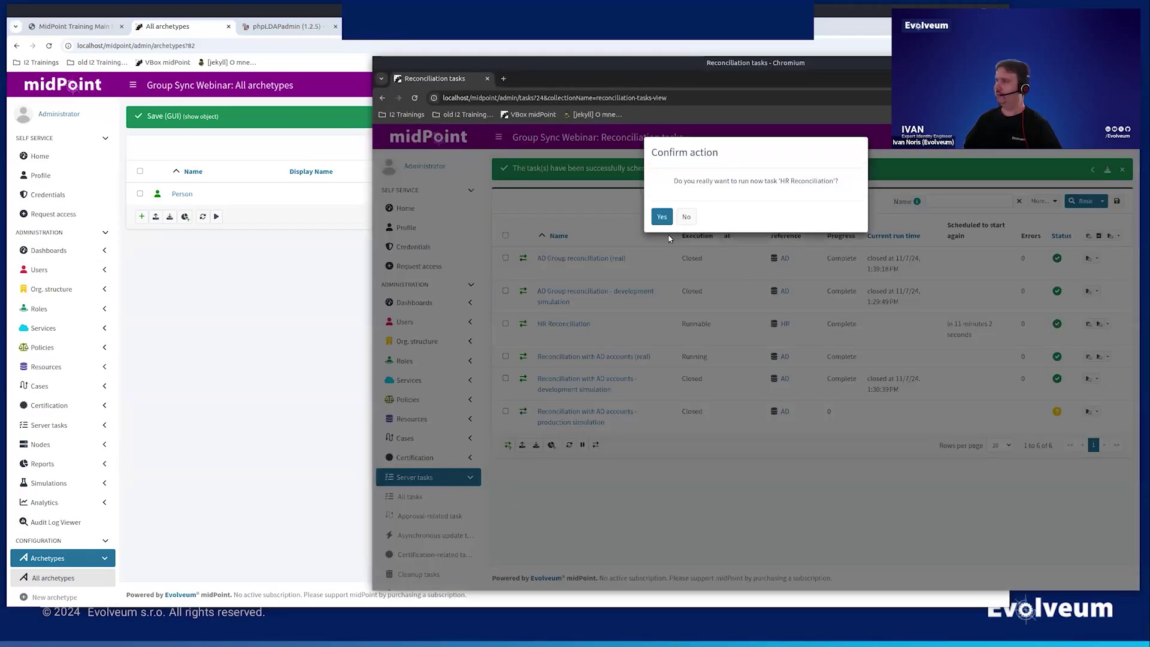
left_click(659, 217)
- Return to the first midPoint window, refresh the Persons list and open the newly registered person
left_click(67, 268)
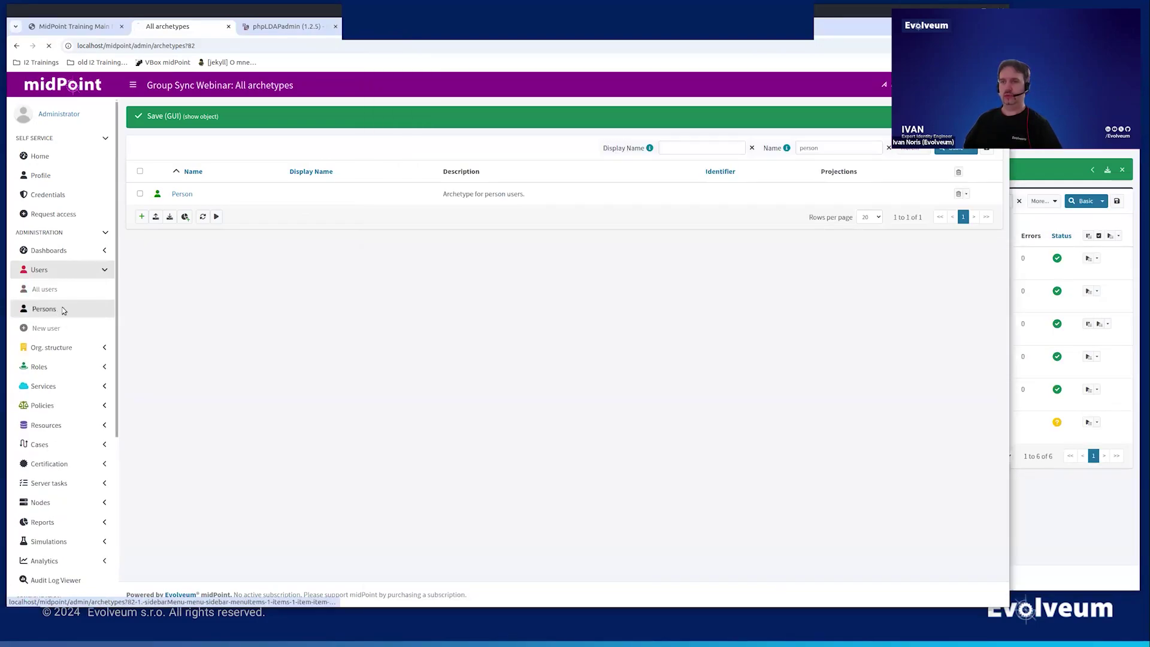
left_click(63, 310)
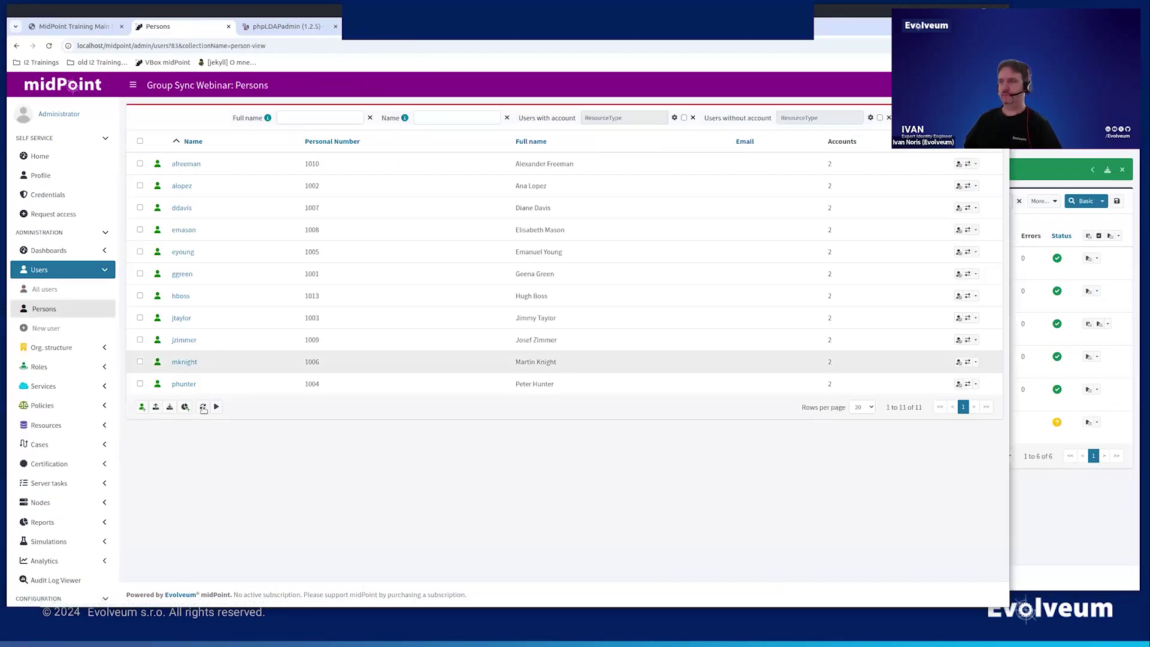
left_click(203, 407)
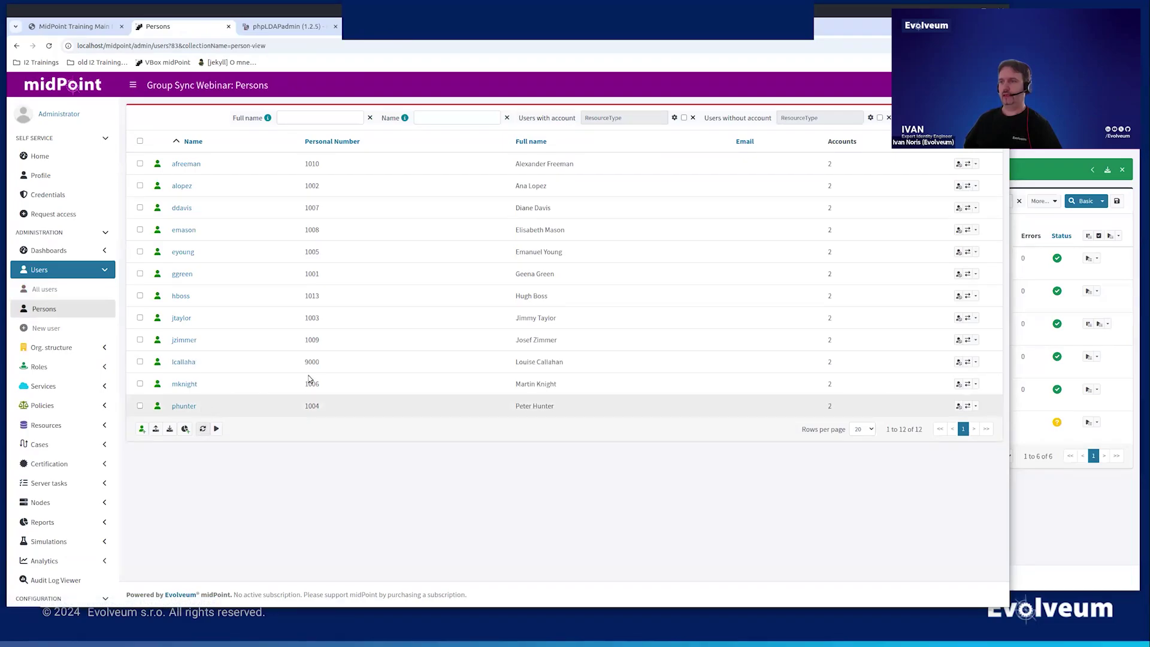
left_click_drag(301, 361, 327, 362)
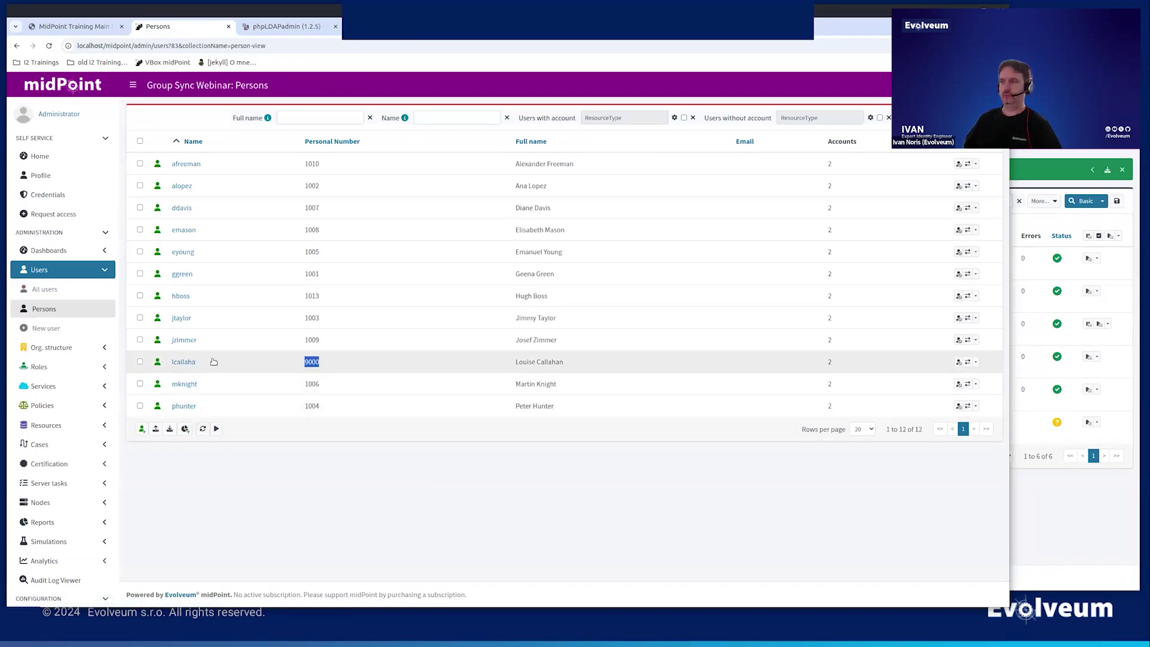
left_click(182, 362)
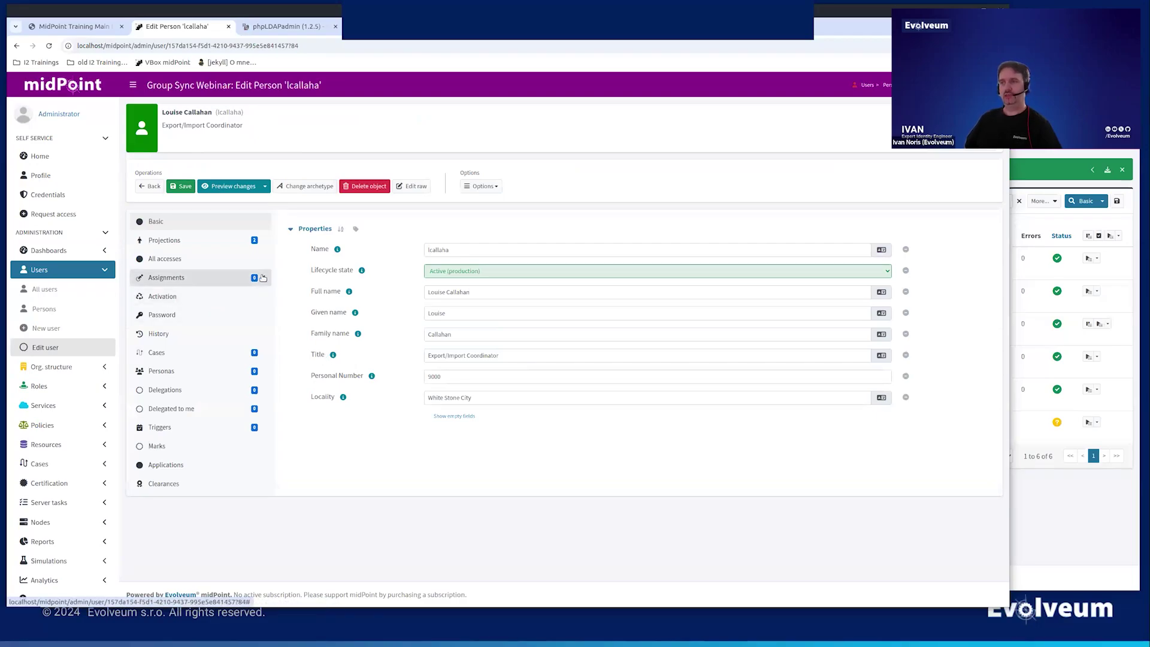
- Open the new person's AD account projection and check its adGroup associations for the all-users group
left_click(255, 241)
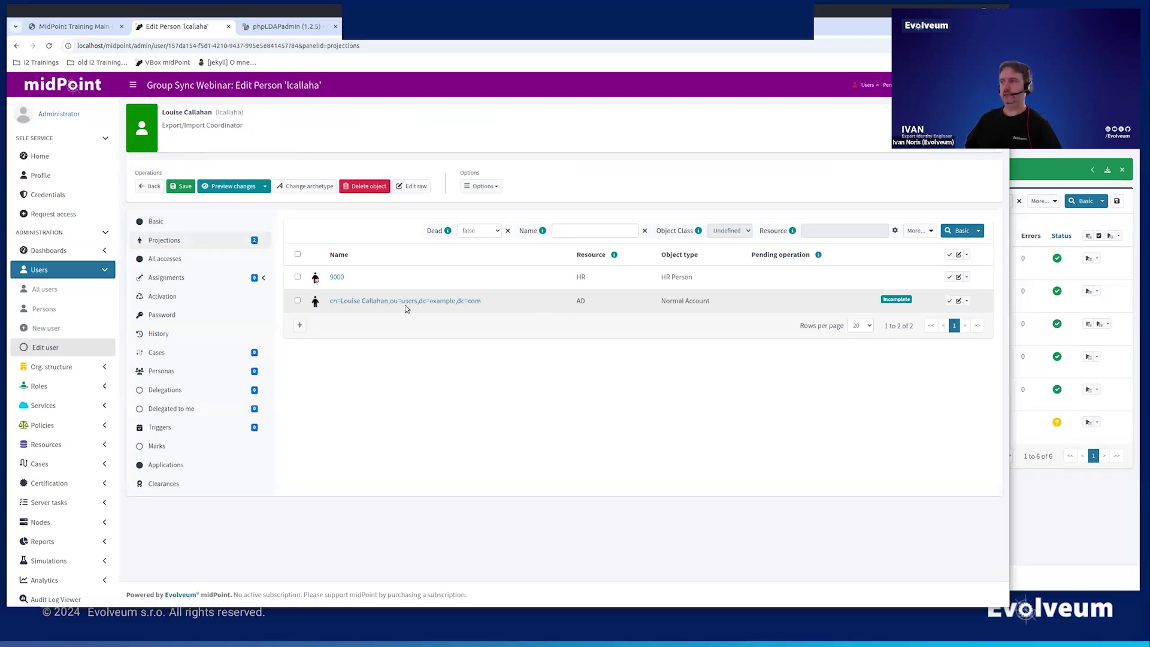
left_click(405, 301)
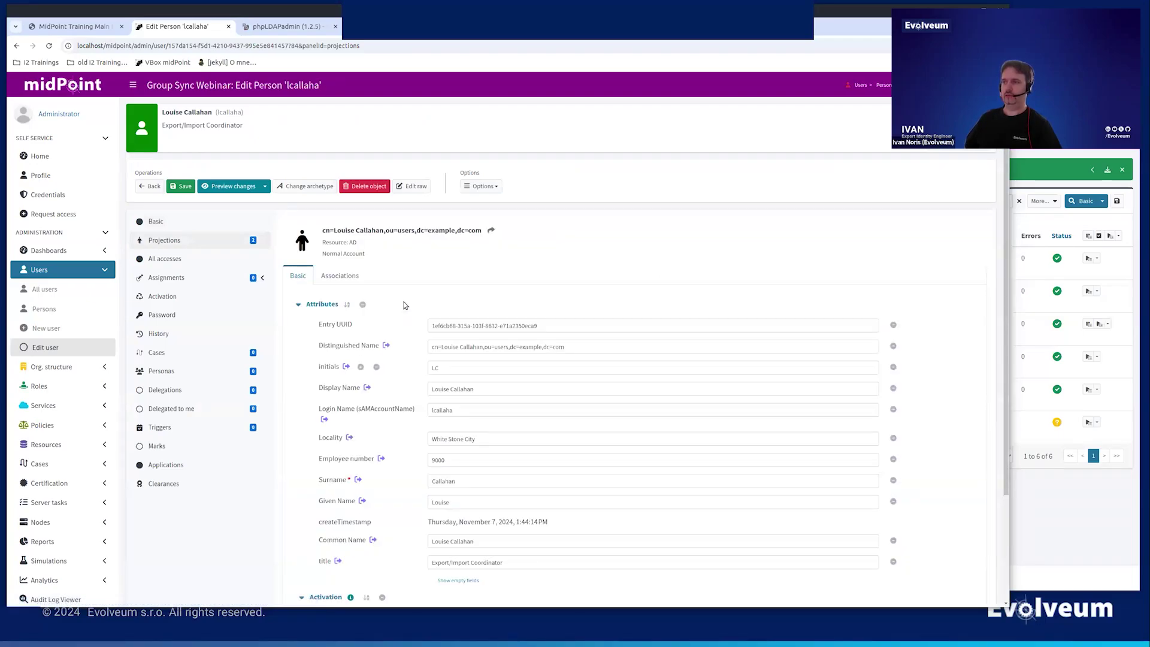
left_click(357, 278)
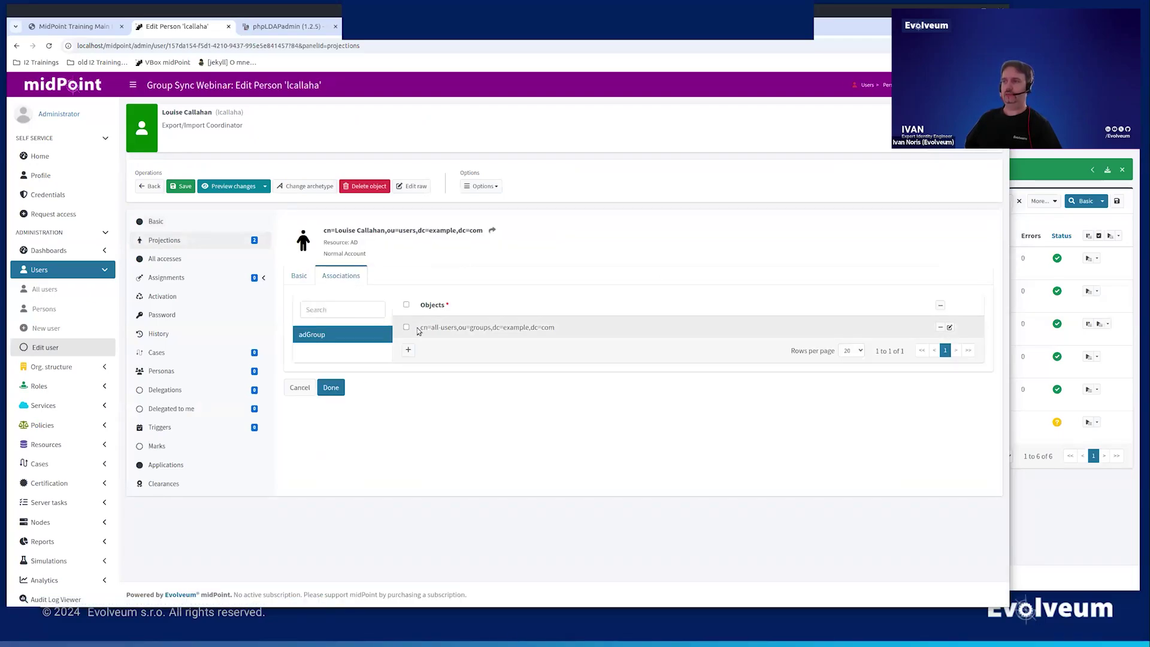
triple_click(534, 329)
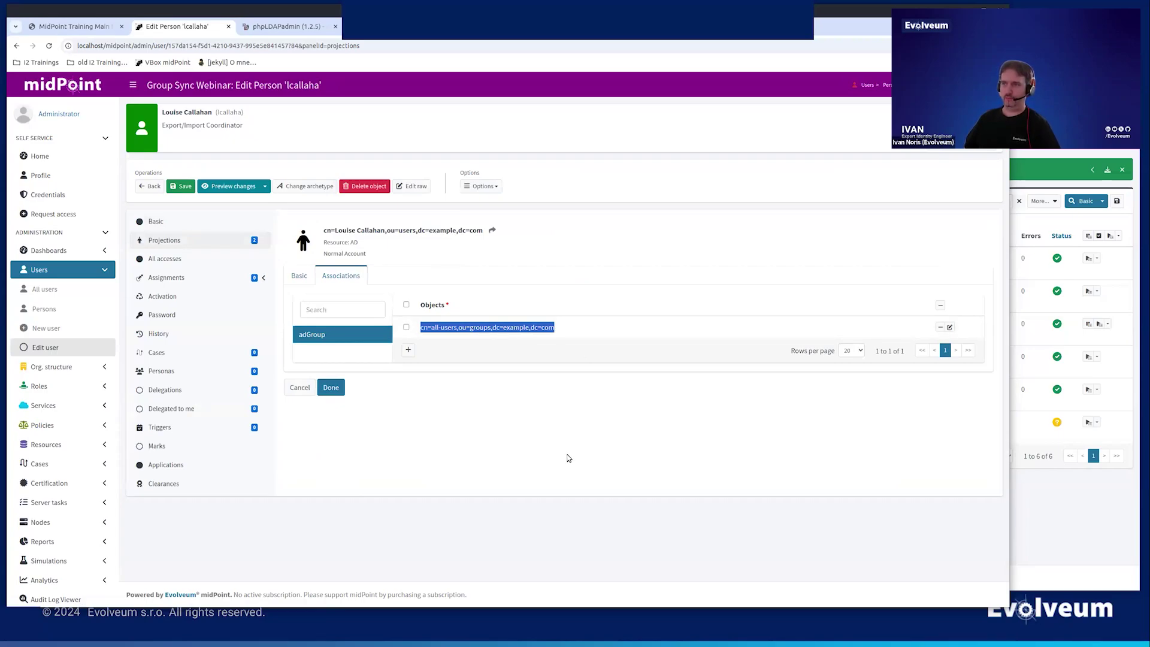
- Review all accesses of the new person and expand the source path of the AD: All users access
left_click(177, 259)
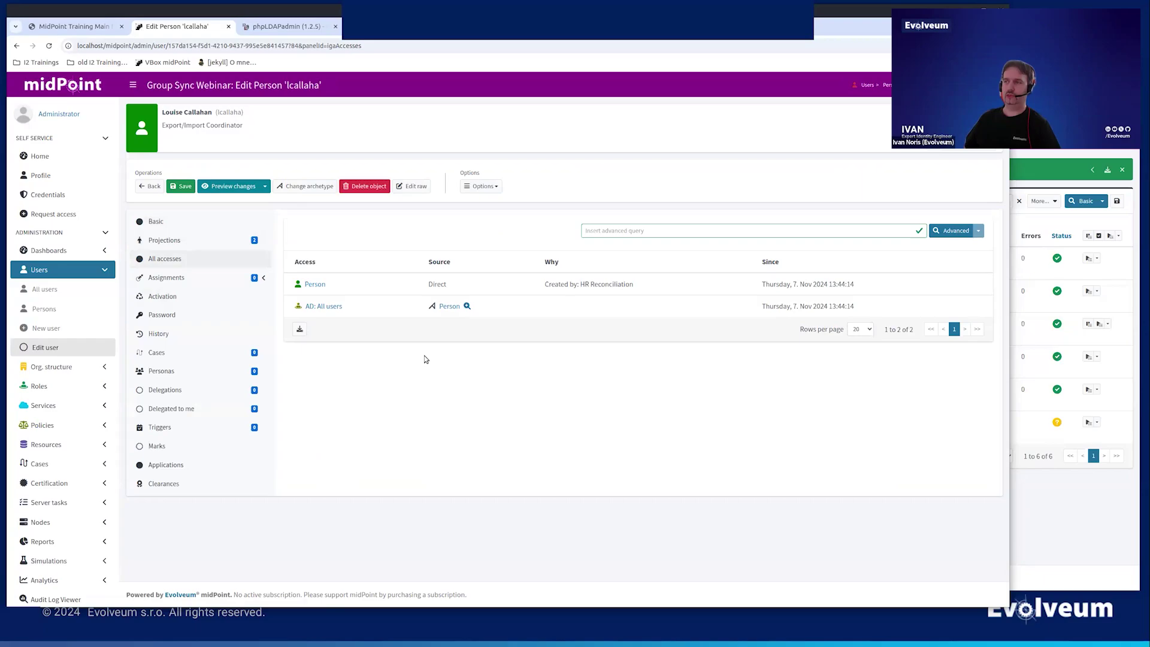
left_click(467, 306)
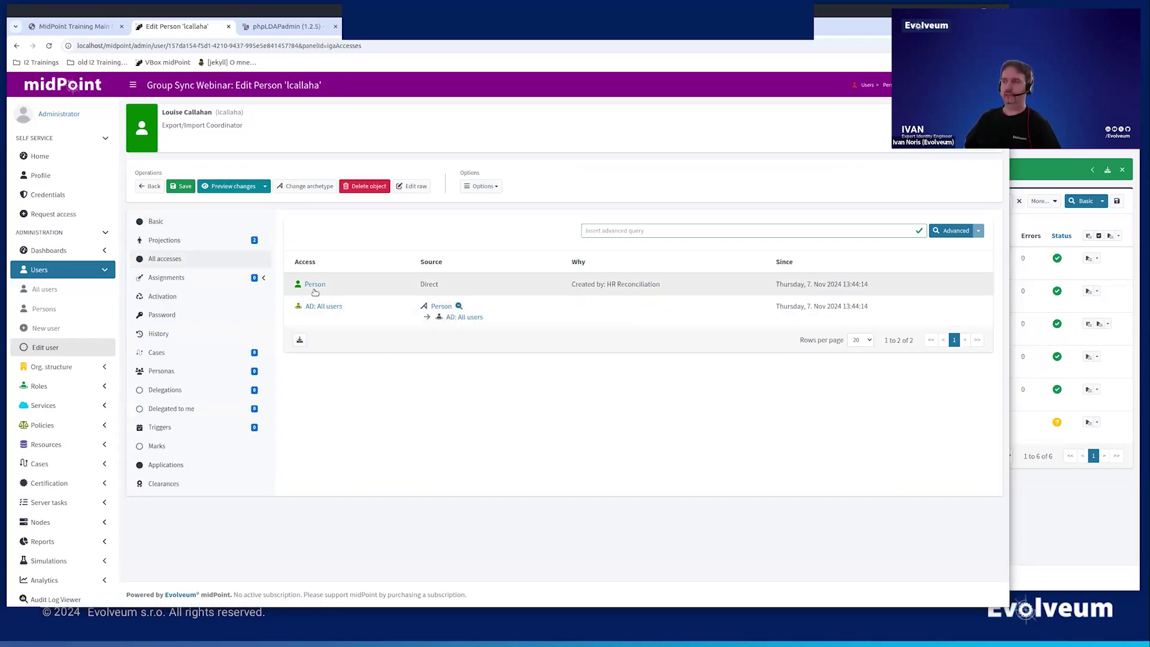
left_click_drag(305, 286, 446, 287)
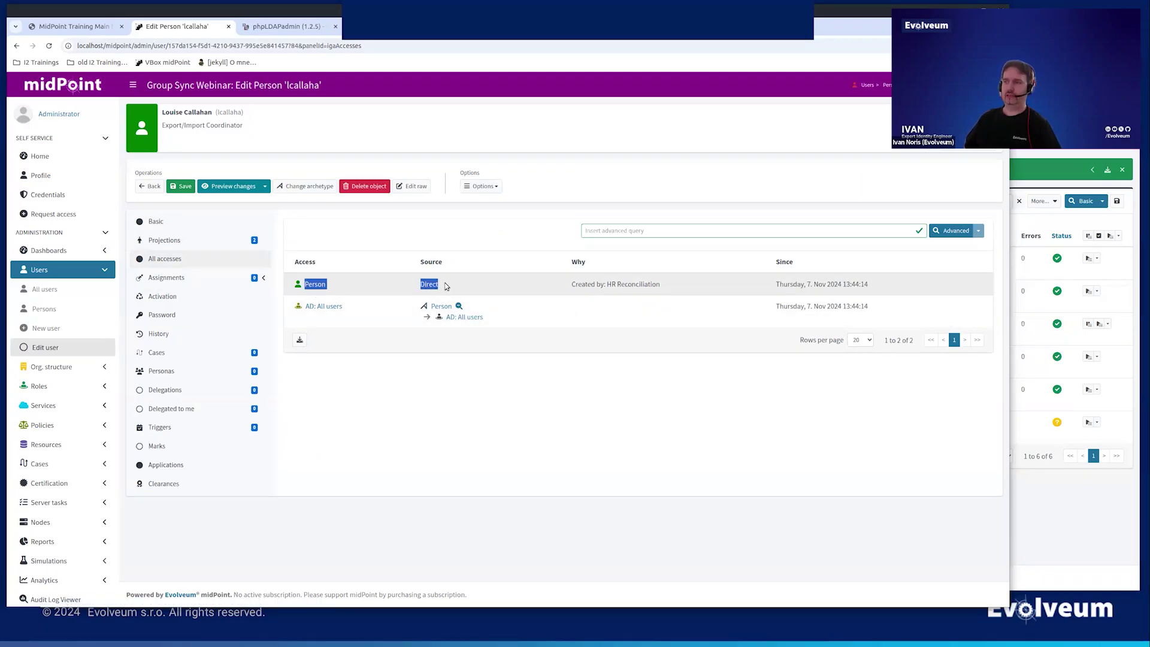
left_click(446, 288)
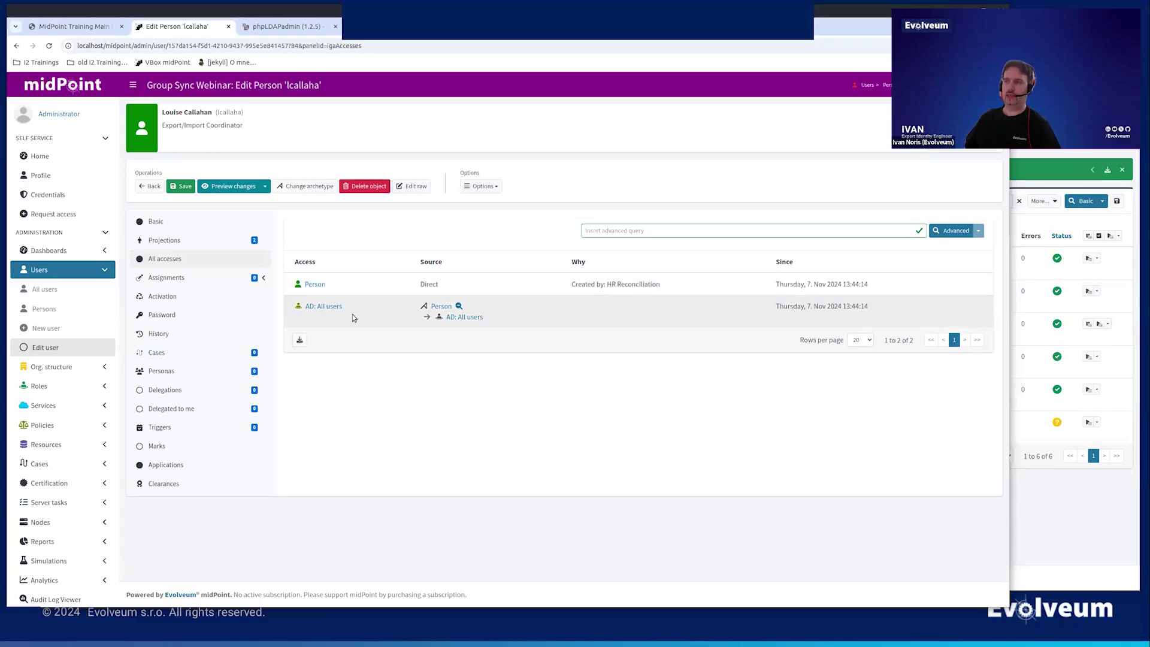
left_click_drag(305, 306, 349, 310)
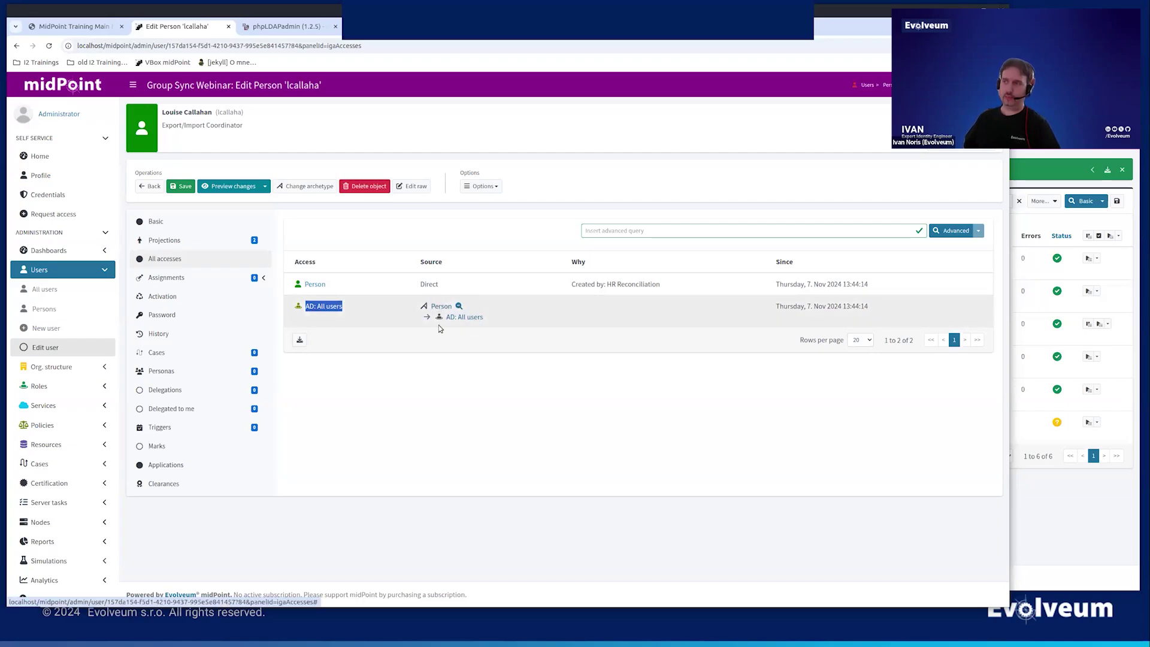
left_click(443, 367)
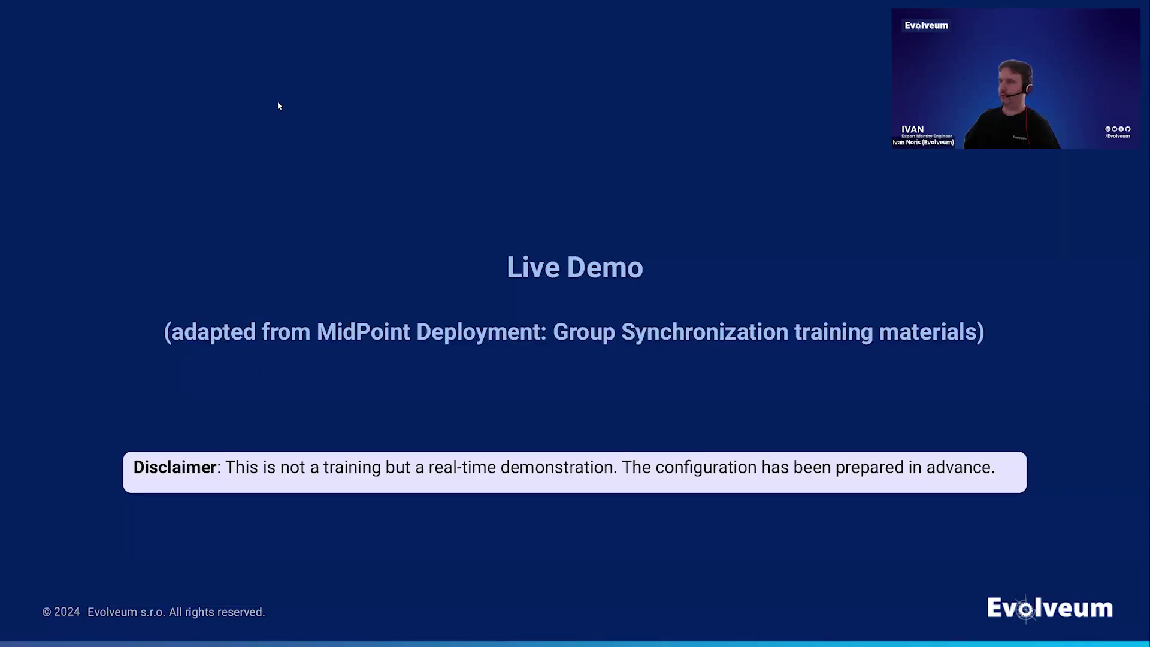
key("Right")
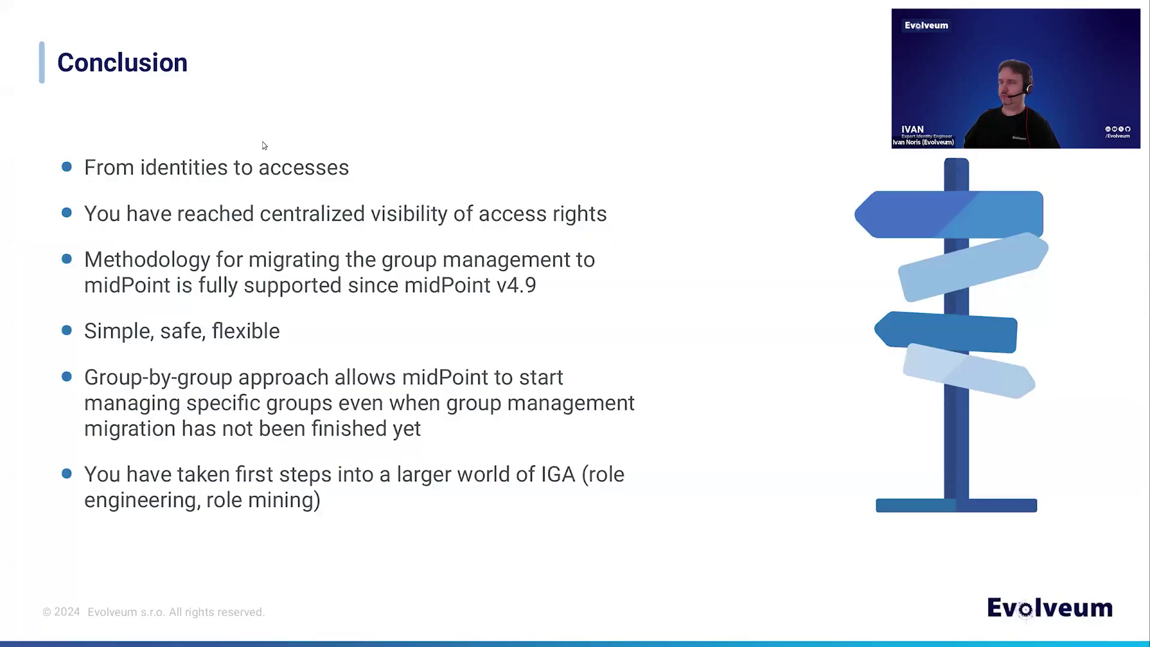